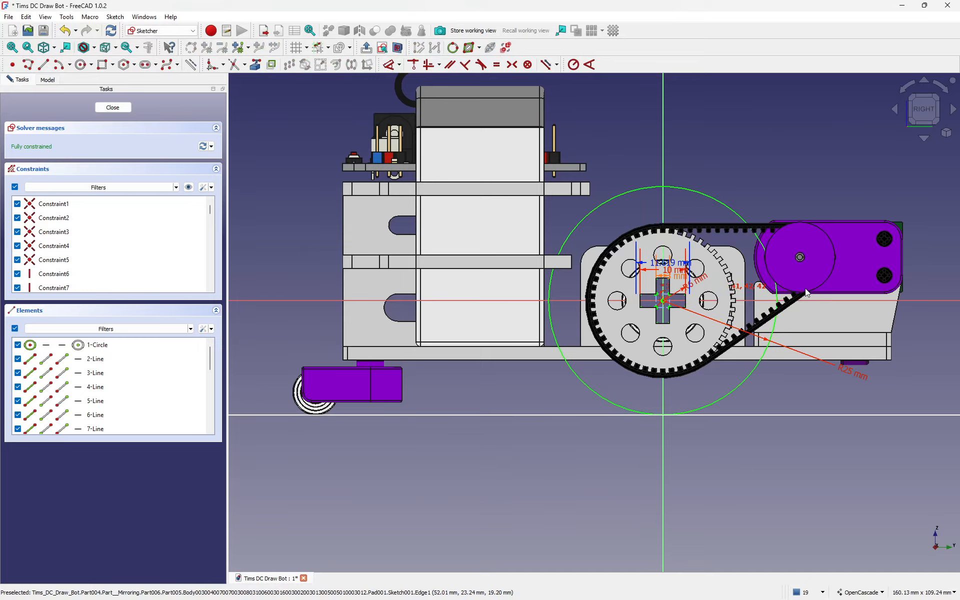
# Step: Orbit the assembly to an oblique angle around the wheel sketch and nudge the view down
pyautogui.moveTo(888, 267)
pyautogui.mouseDown(button='middle')
pyautogui.moveTo(548, 226)
pyautogui.moveTo(559, 302)
pyautogui.moveTo(504, 235)
pyautogui.mouseUp(button='middle')
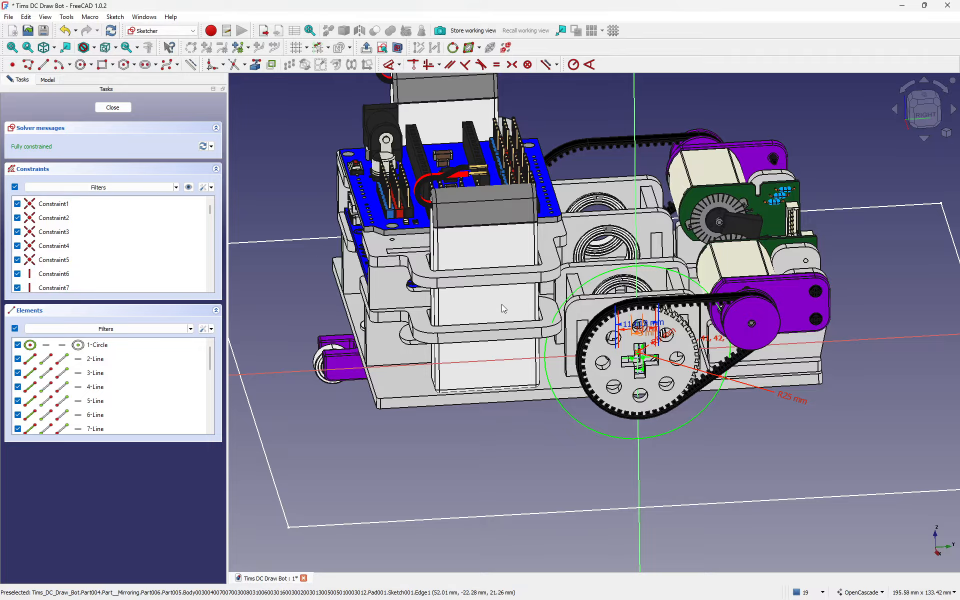
pyautogui.moveTo(540, 301); pyautogui.dragTo(542, 315, button='middle')
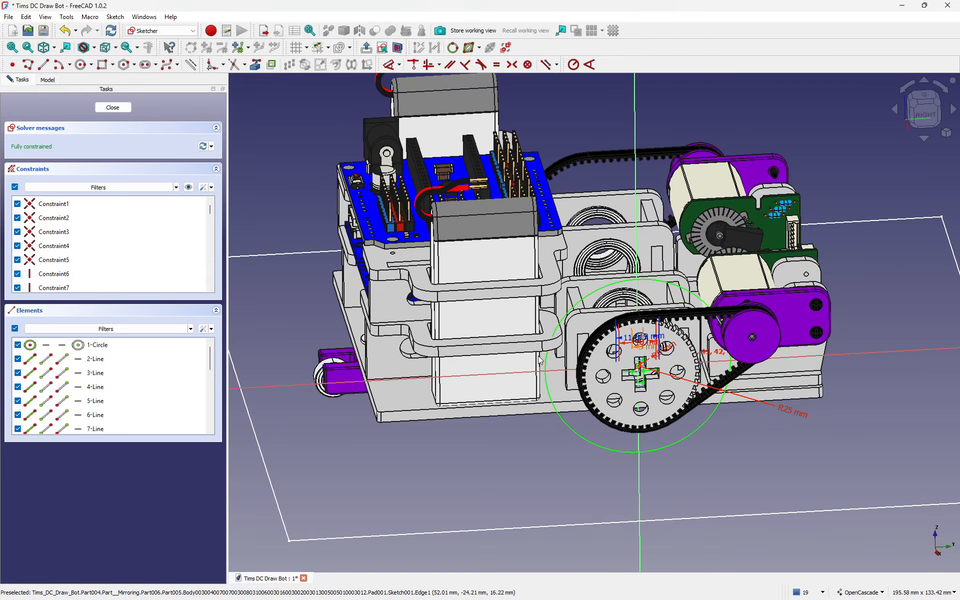
# Step: Close the wheel sketch and view the whole robot from the top
pyautogui.click(112, 107)
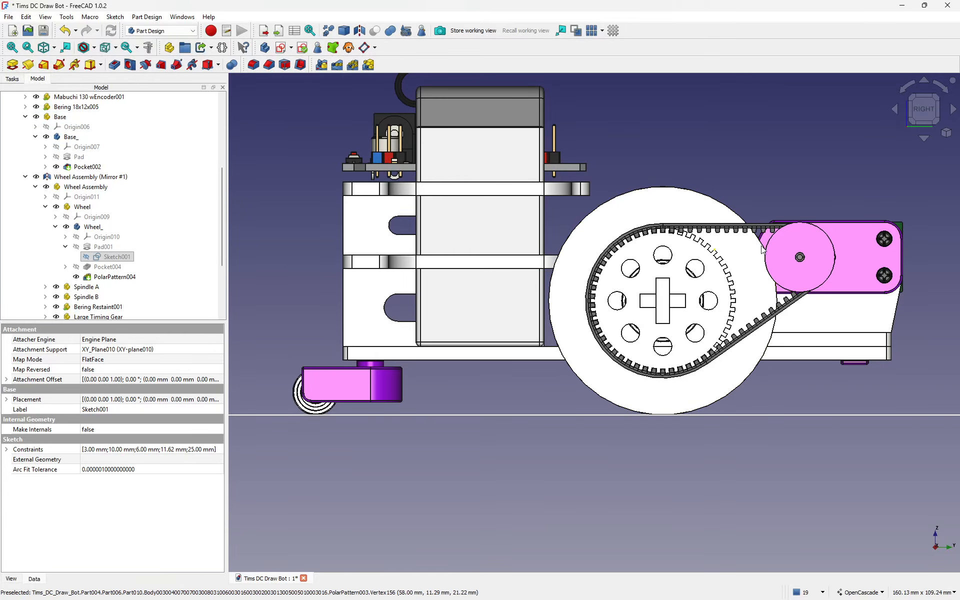
pyautogui.click(927, 99)
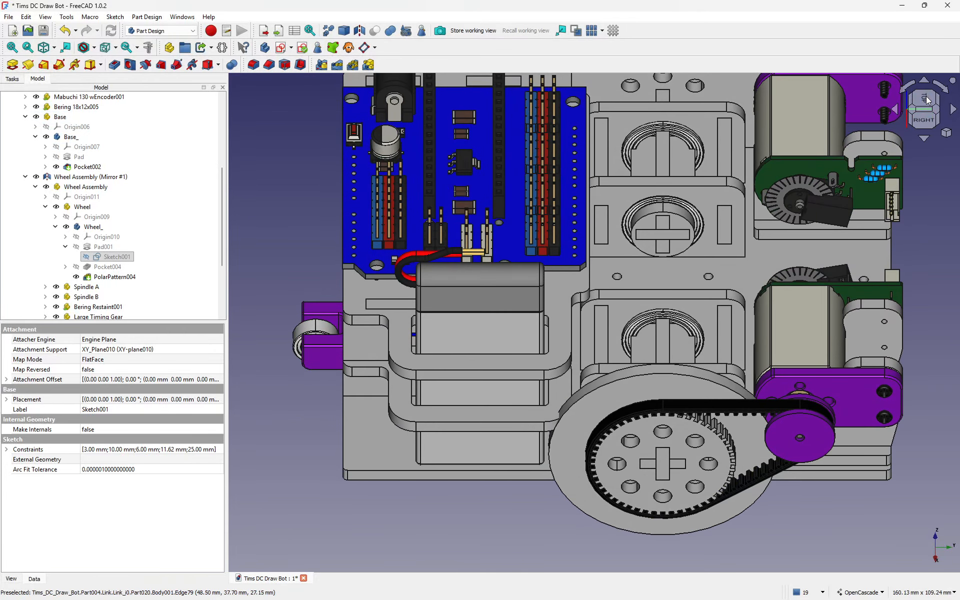
pyautogui.click(925, 98)
pyautogui.moveTo(697, 267); pyautogui.dragTo(710, 308, button='middle')
pyautogui.scroll(-1, 642, 300)
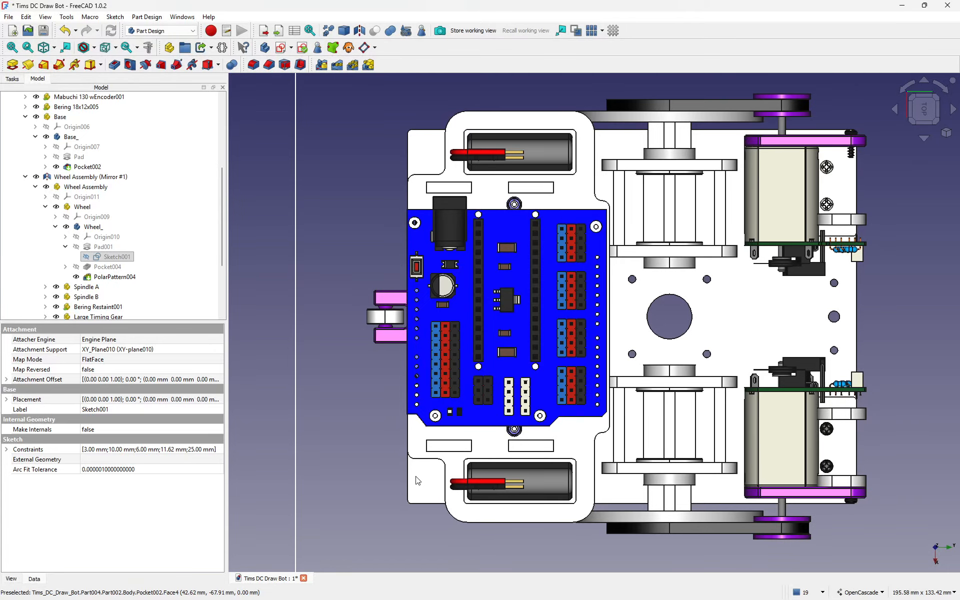
# Step: Select the Arduino Board Support's Pad017 and expand it to pick Sketch023
pyautogui.click(417, 449)
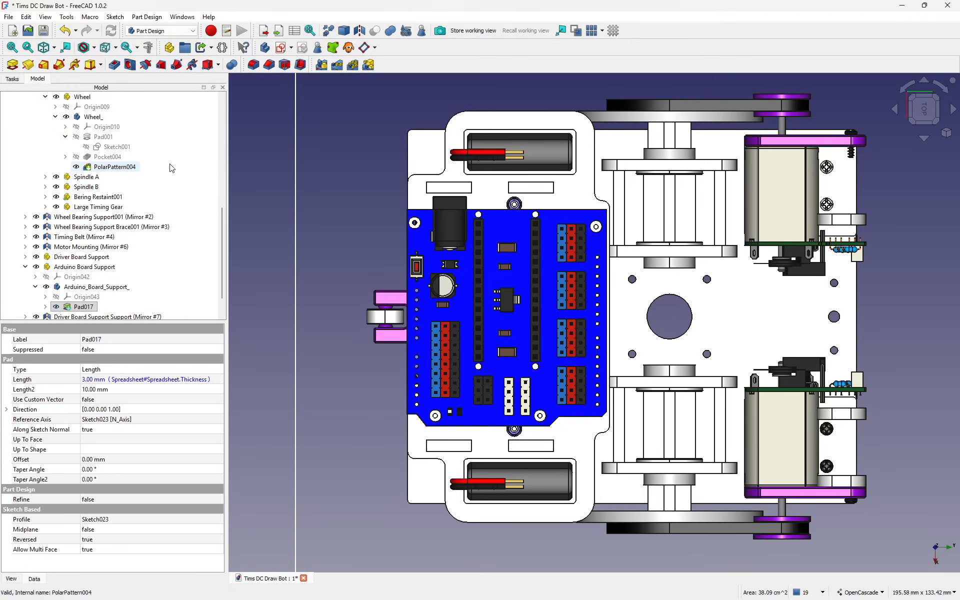
pyautogui.click(45, 307)
pyautogui.click(97, 277)
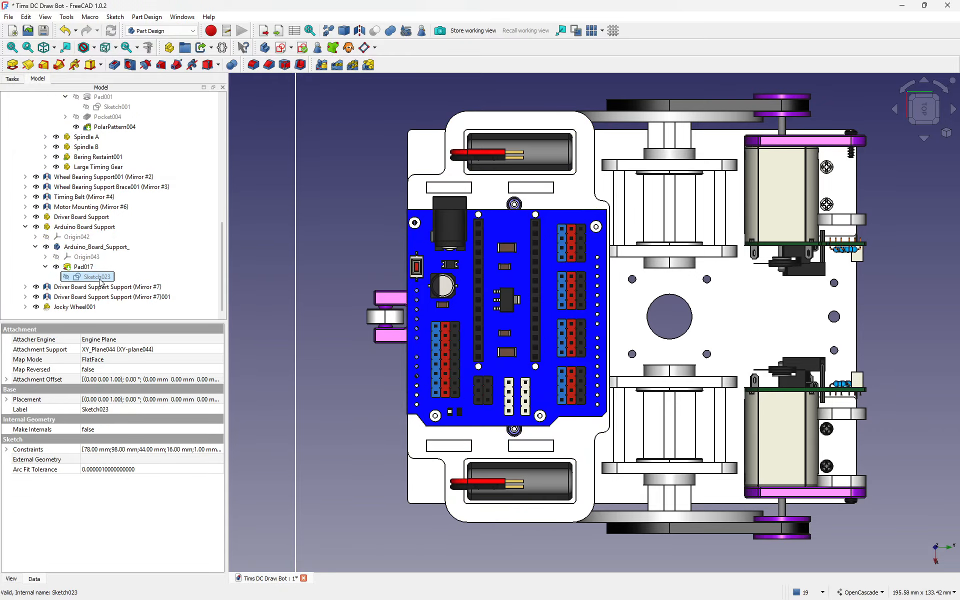
# Step: Open Sketch023 and delete the vertical line, small arc and horizontal line of the lower-right notch
pyautogui.doubleClick(99, 278)
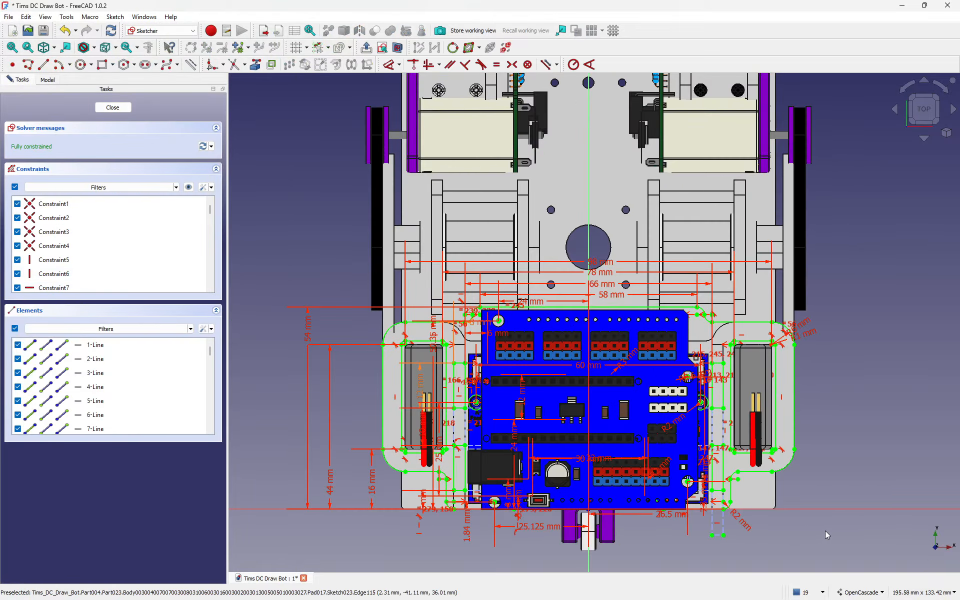
pyautogui.scroll(5, 825, 530)
pyautogui.moveTo(823, 490); pyautogui.dragTo(831, 331, button='middle')
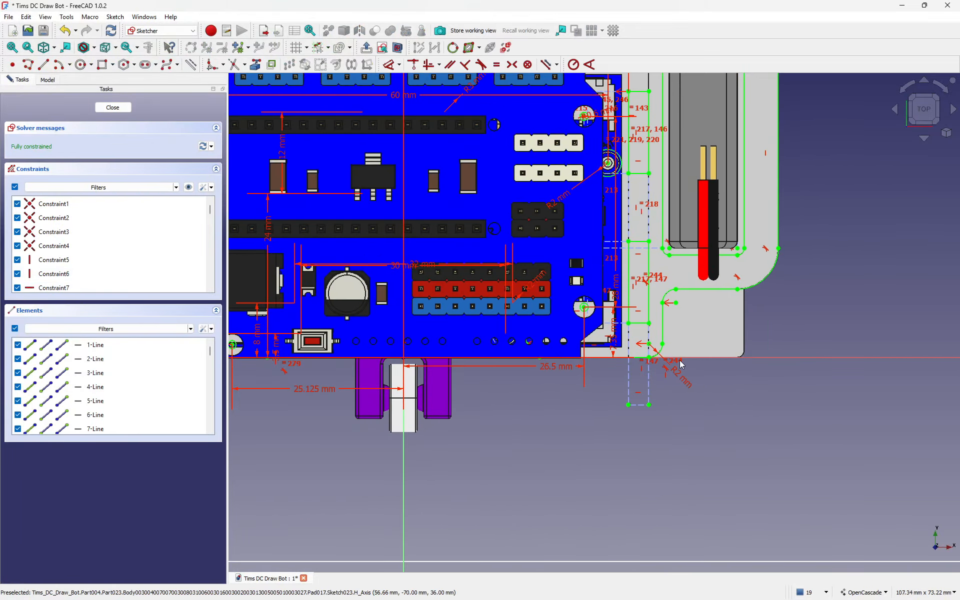
pyautogui.click(665, 320)
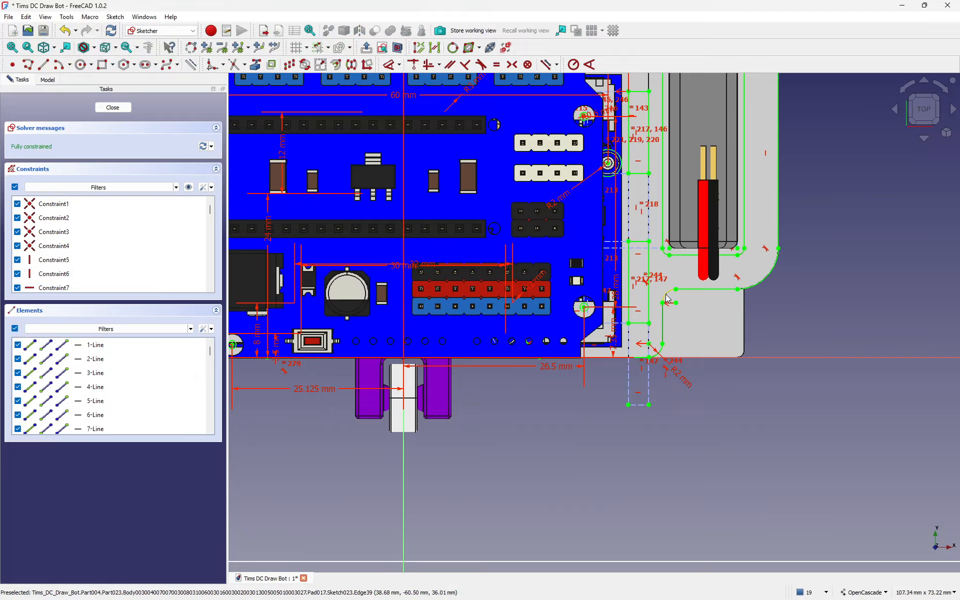
pyautogui.click(669, 298)
pyautogui.click(701, 289)
pyautogui.press('Delete')
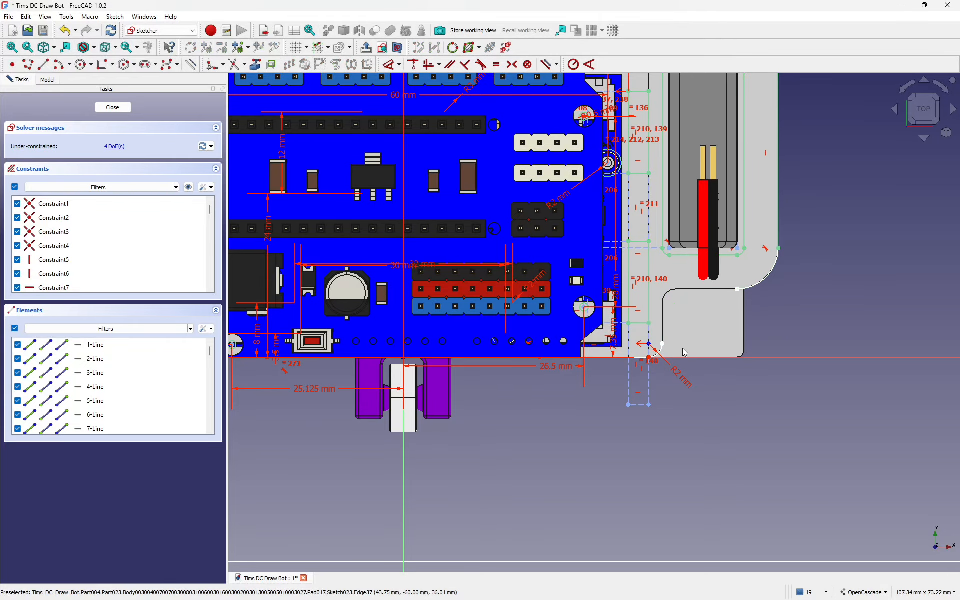
# Step: Delete the remaining R2 mm corner arc along with its dimension
pyautogui.click(661, 351)
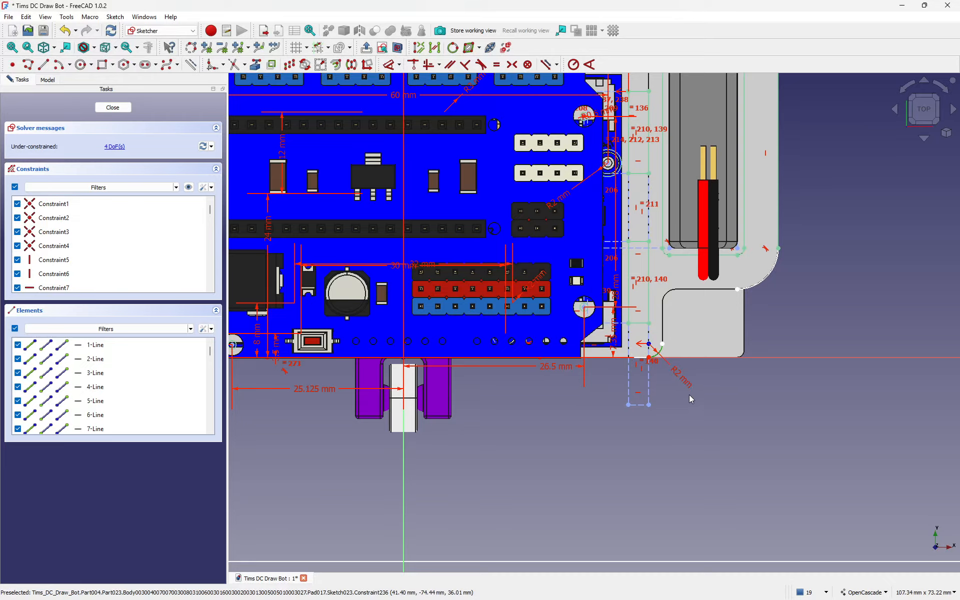
pyautogui.press('Delete')
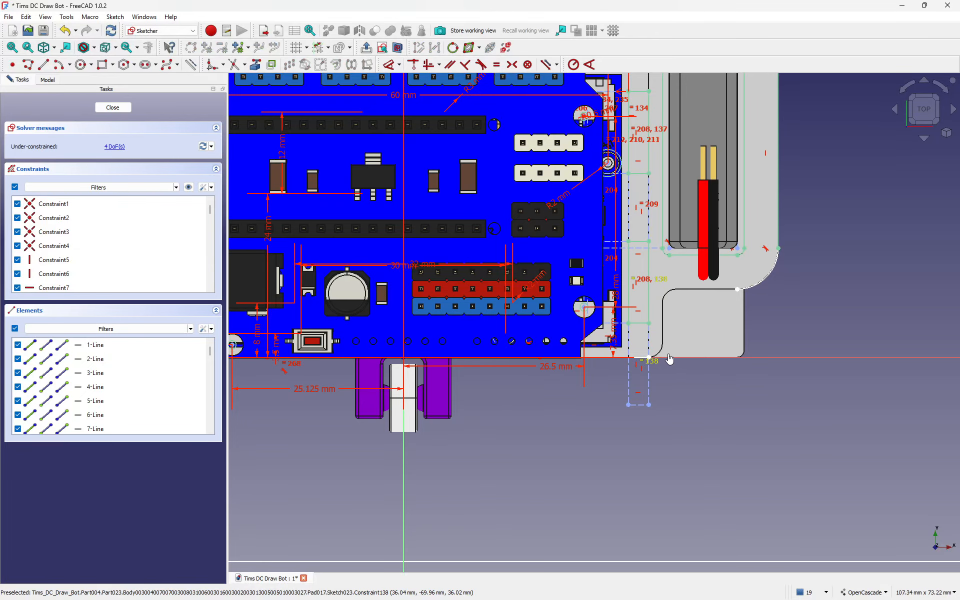
pyautogui.scroll(4, 648, 372)
pyautogui.scroll(2, 668, 371)
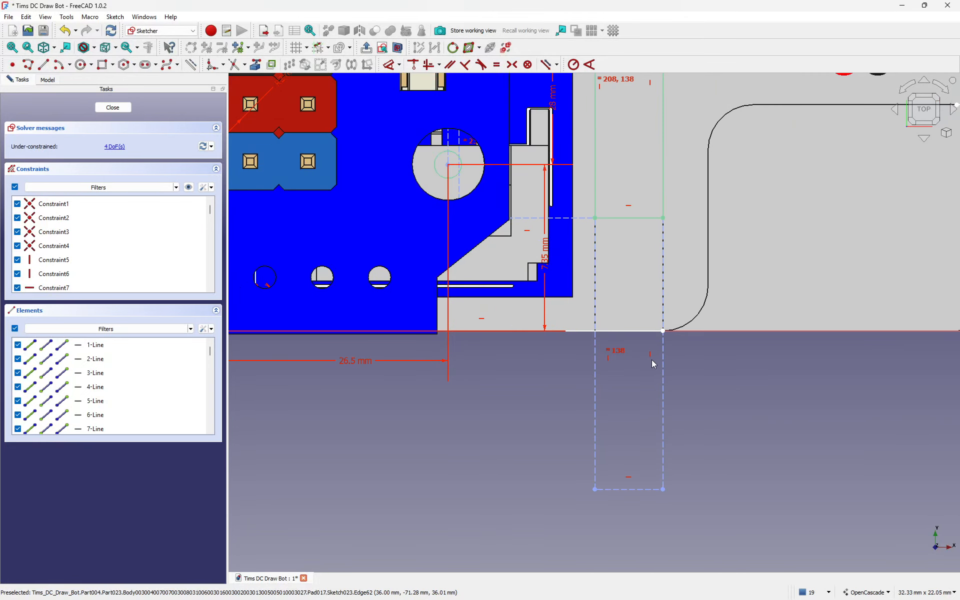
pyautogui.scroll(-2, 651, 376)
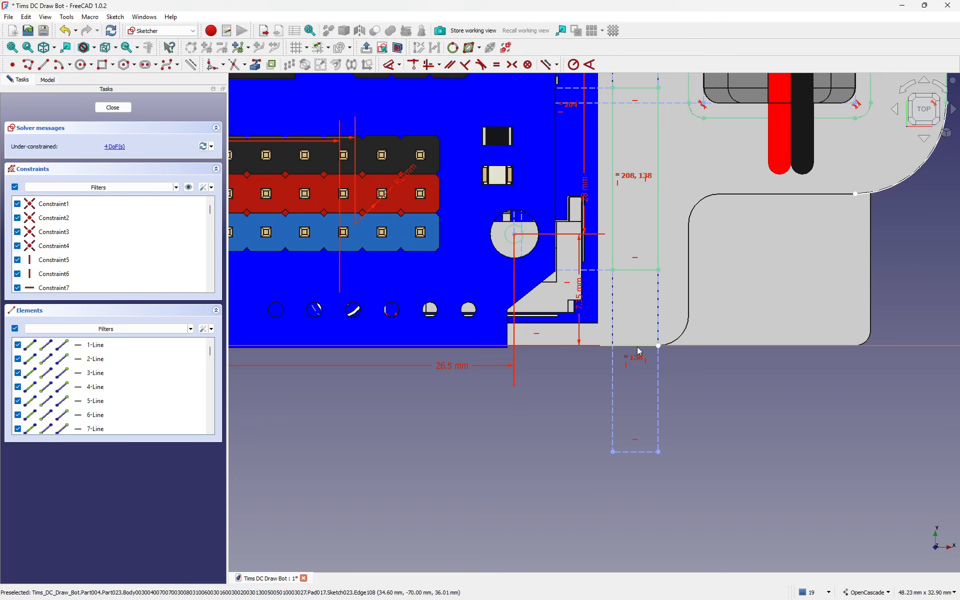
pyautogui.scroll(-5, 710, 367)
pyautogui.scroll(-1, 715, 371)
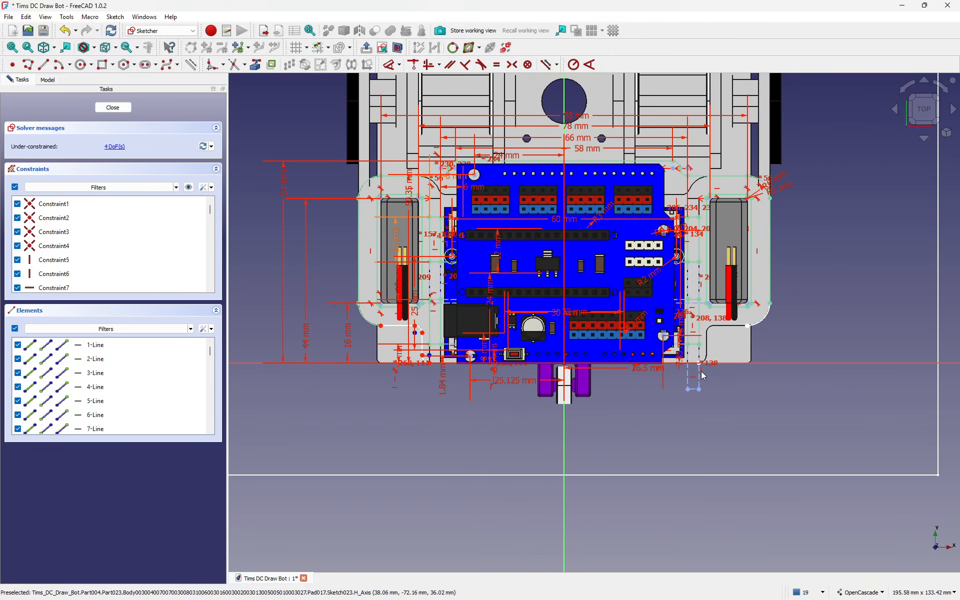
pyautogui.scroll(6, 383, 350)
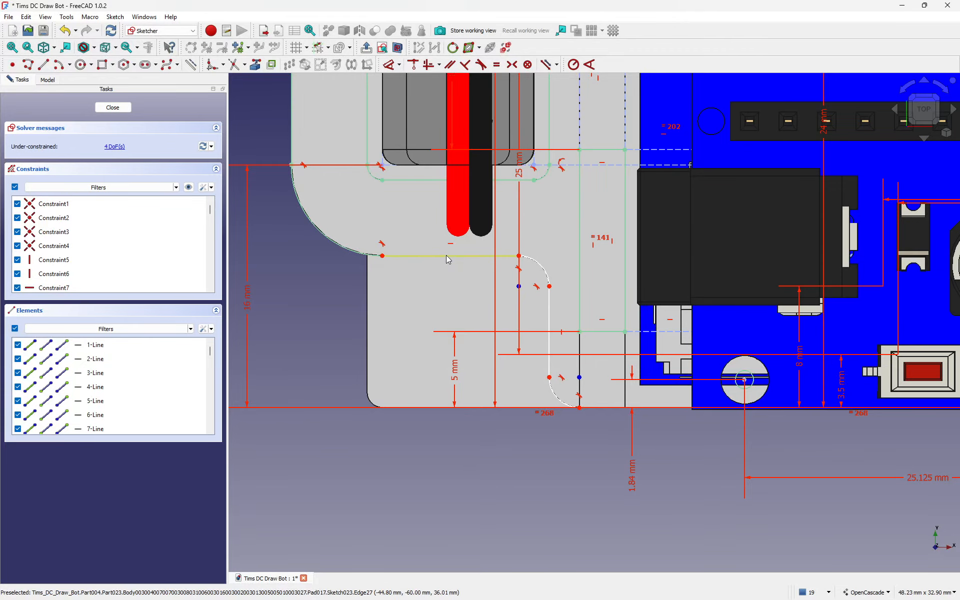
# Step: Delete the notch's horizontal line, vertical line, upper arc and lower arc below the left battery holder
pyautogui.click(446, 255)
pyautogui.press('Delete')
pyautogui.click(549, 310)
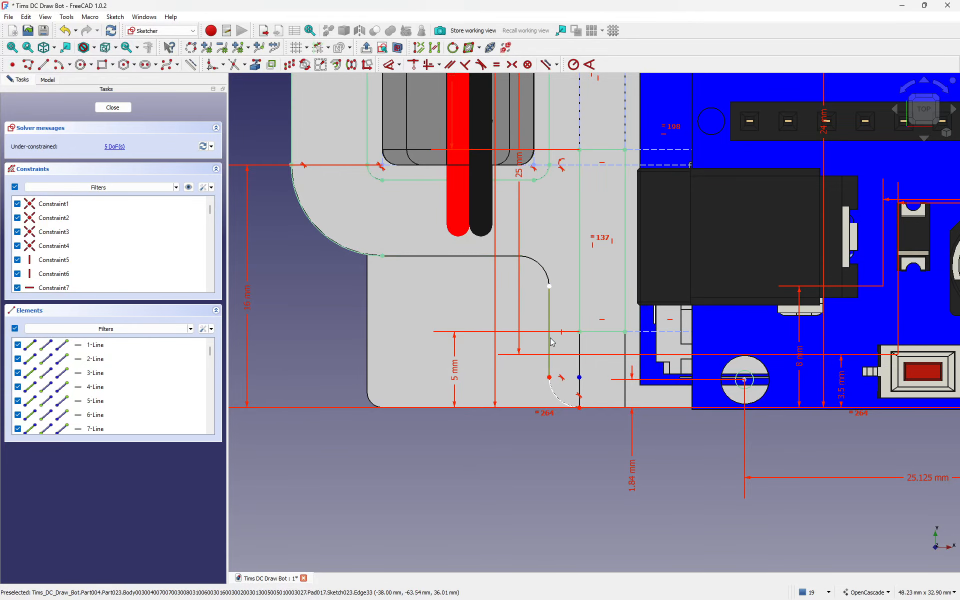
pyautogui.press('Delete')
pyautogui.click(555, 395)
pyautogui.press('Delete')
pyautogui.scroll(2, 400, 213)
pyautogui.scroll(-5, 427, 214)
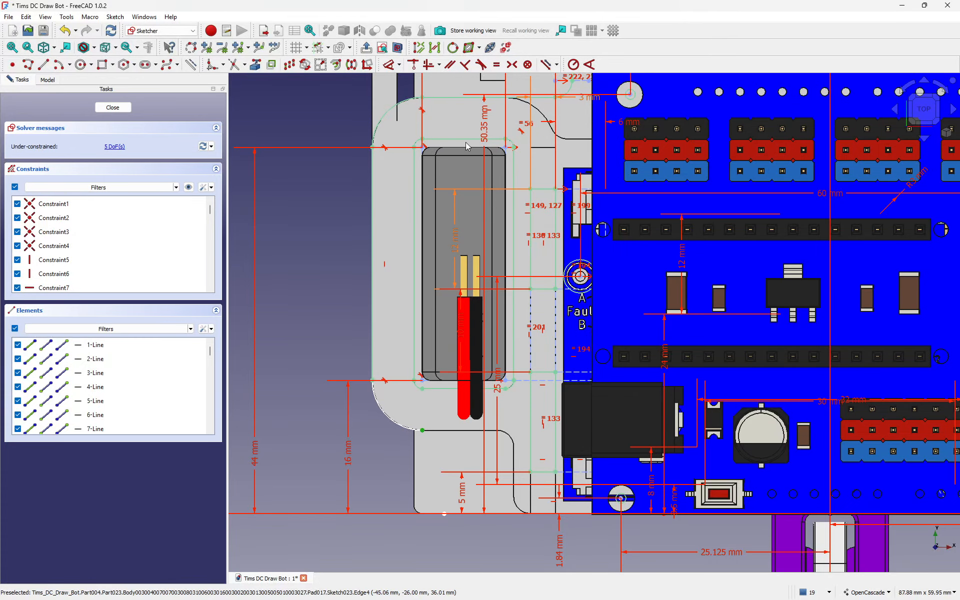
pyautogui.scroll(1, 566, 110)
pyautogui.scroll(-2, 560, 128)
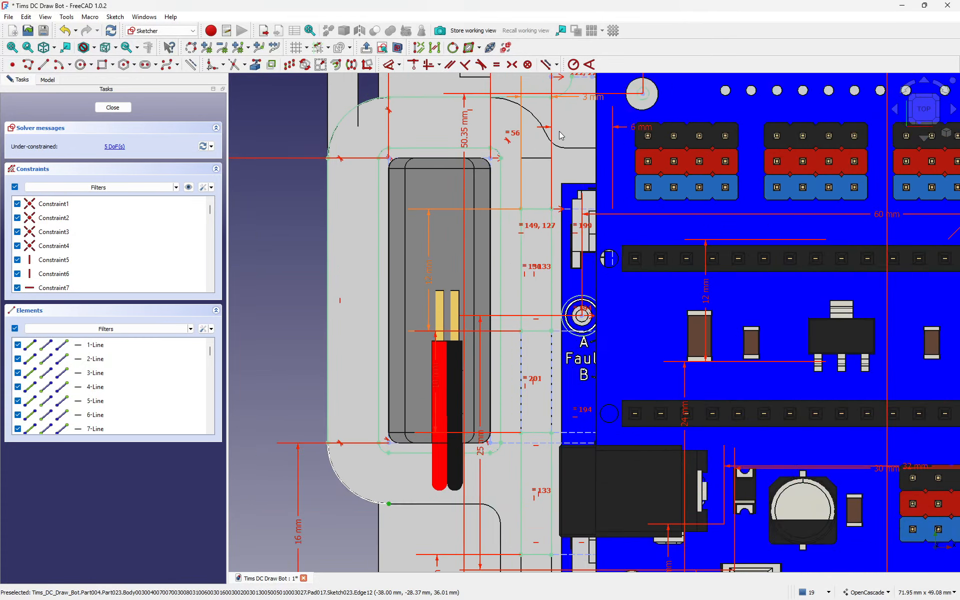
# Step: Delete the fillet arcs, including the corner fillet beside the battery holder
pyautogui.scroll(3, 511, 272)
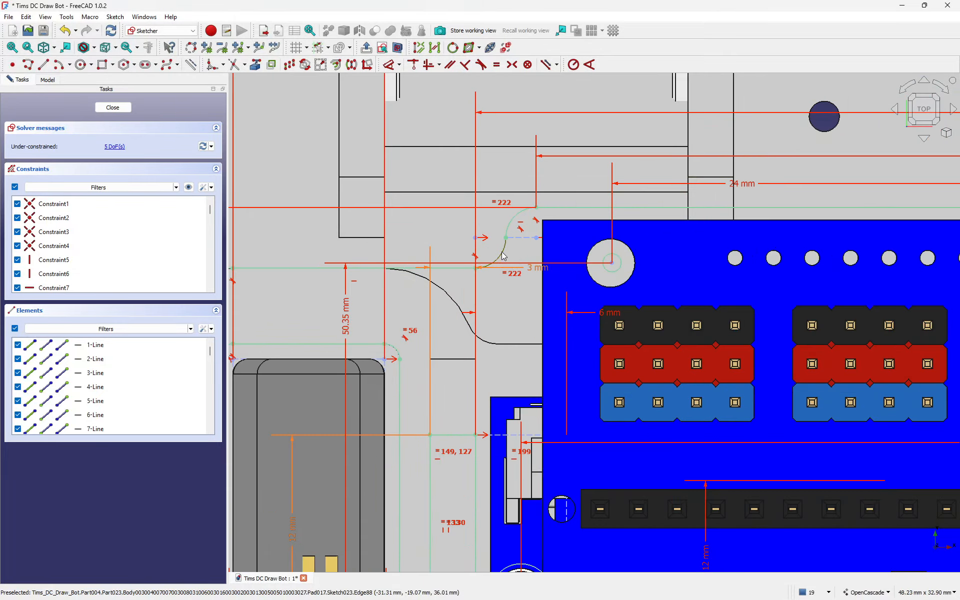
pyautogui.press('Delete')
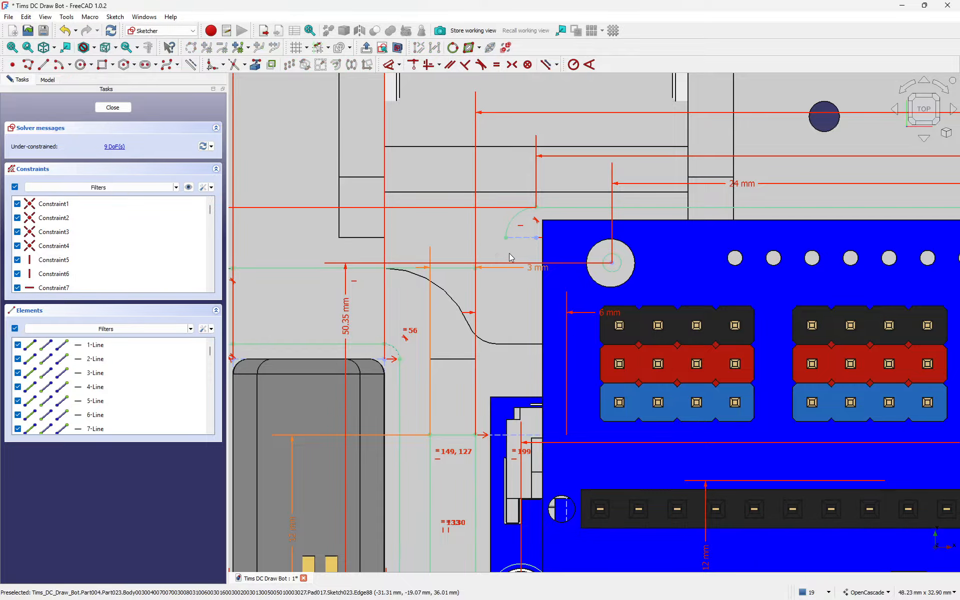
pyautogui.click(515, 226)
pyautogui.press('Delete')
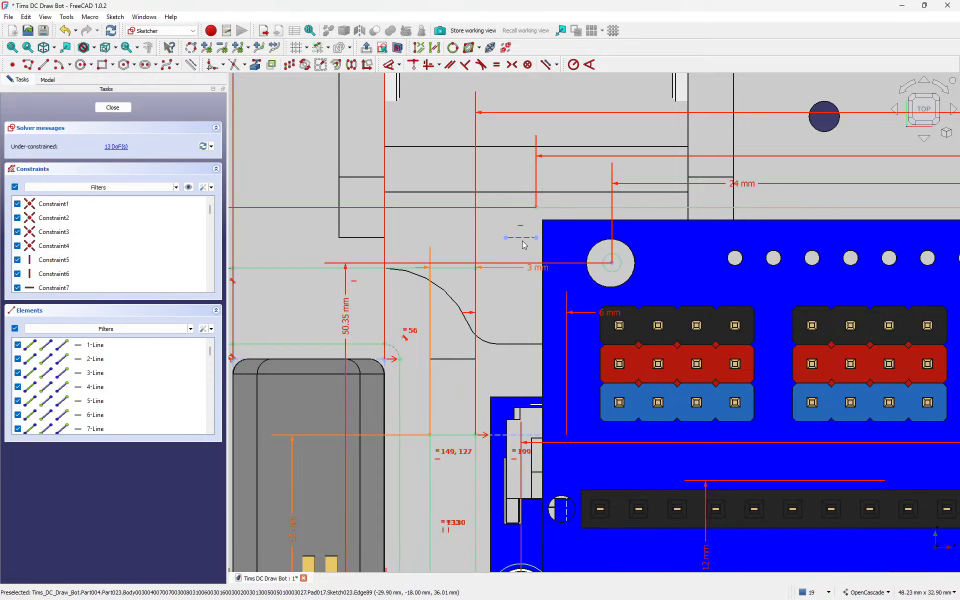
pyautogui.scroll(-5, 500, 202)
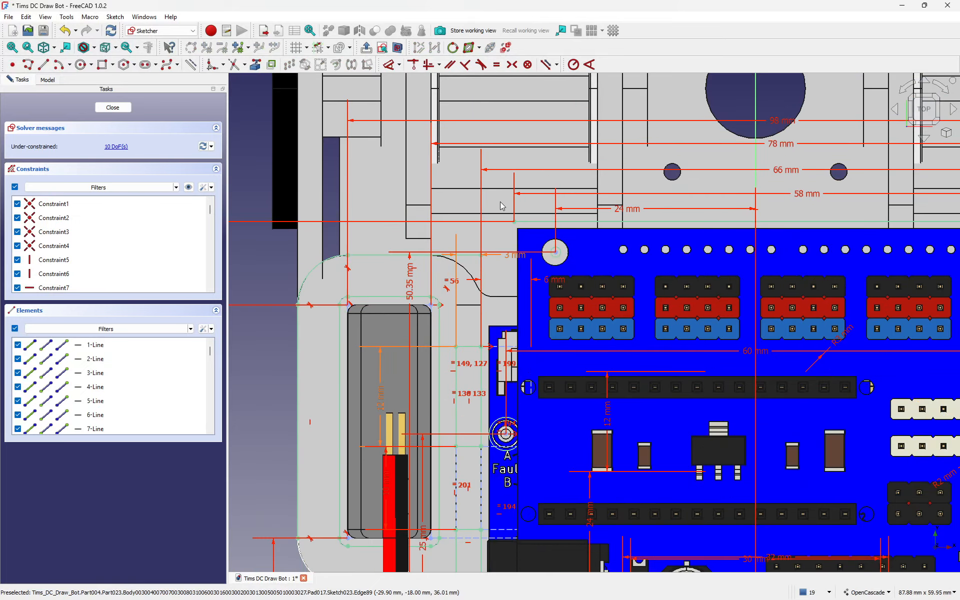
pyautogui.moveTo(846, 249); pyautogui.dragTo(679, 272, button='middle')
pyautogui.scroll(5, 679, 271)
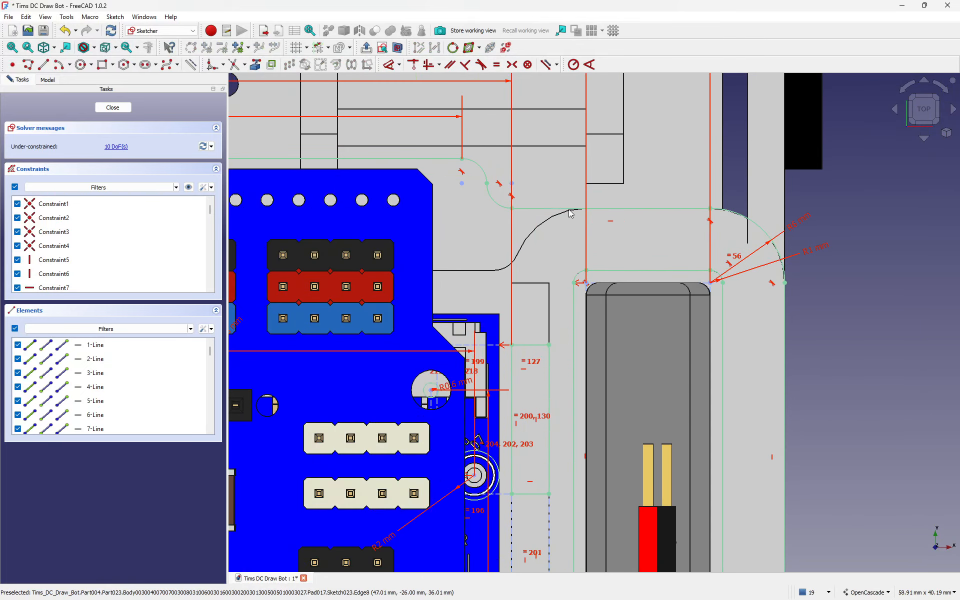
pyautogui.click(484, 173)
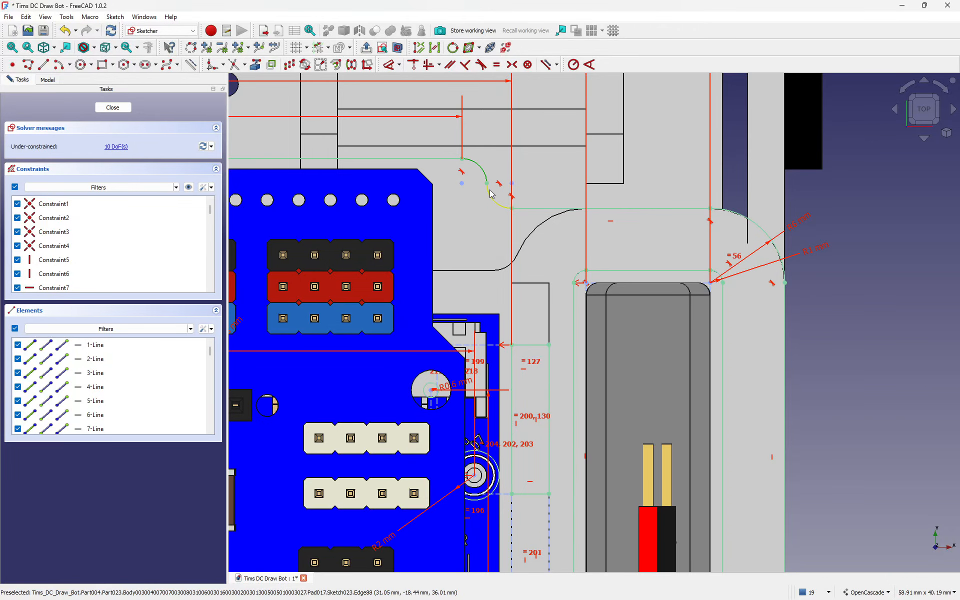
pyautogui.press('Delete')
# Step: Drag the top line's left endpoint and the lower arc's endpoint to the right
pyautogui.scroll(-3, 598, 212)
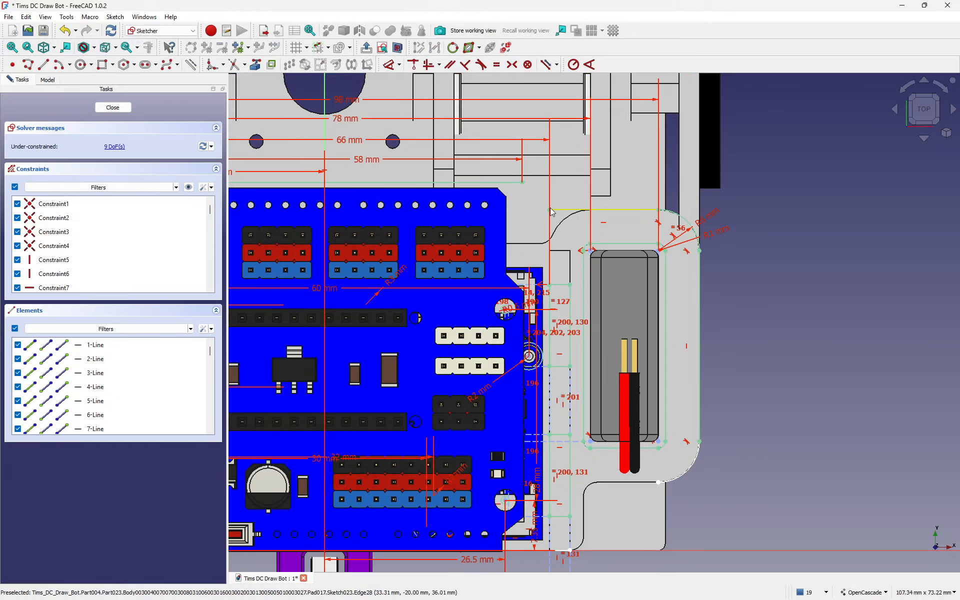
pyautogui.moveTo(550, 209); pyautogui.dragTo(618, 212)
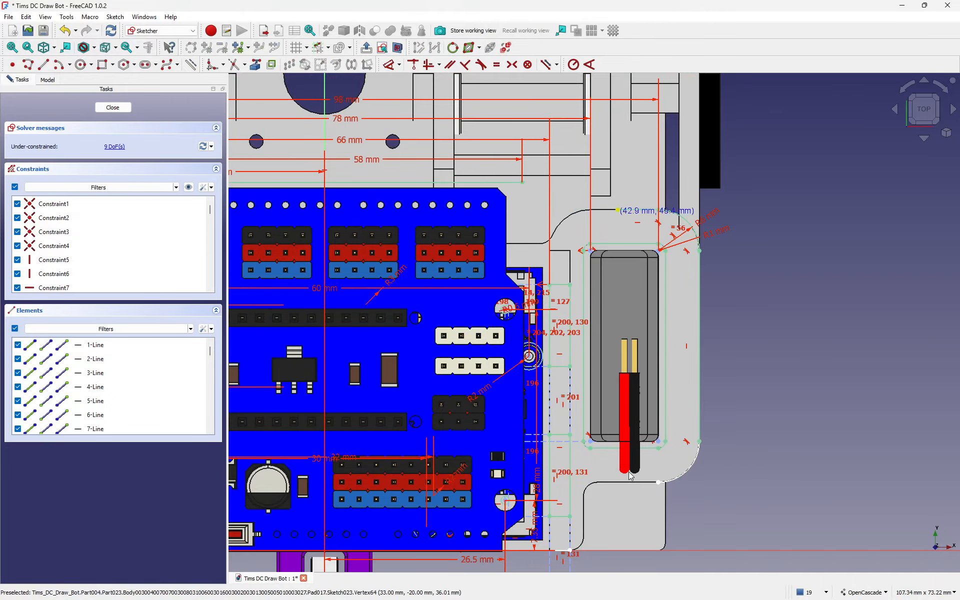
pyautogui.moveTo(659, 483); pyautogui.dragTo(659, 501)
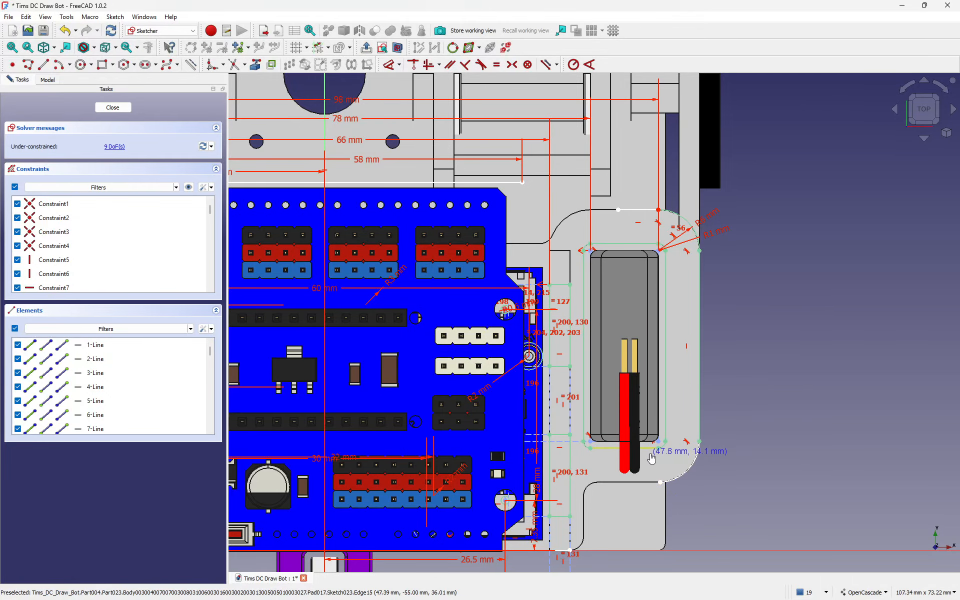
pyautogui.scroll(5, 649, 451)
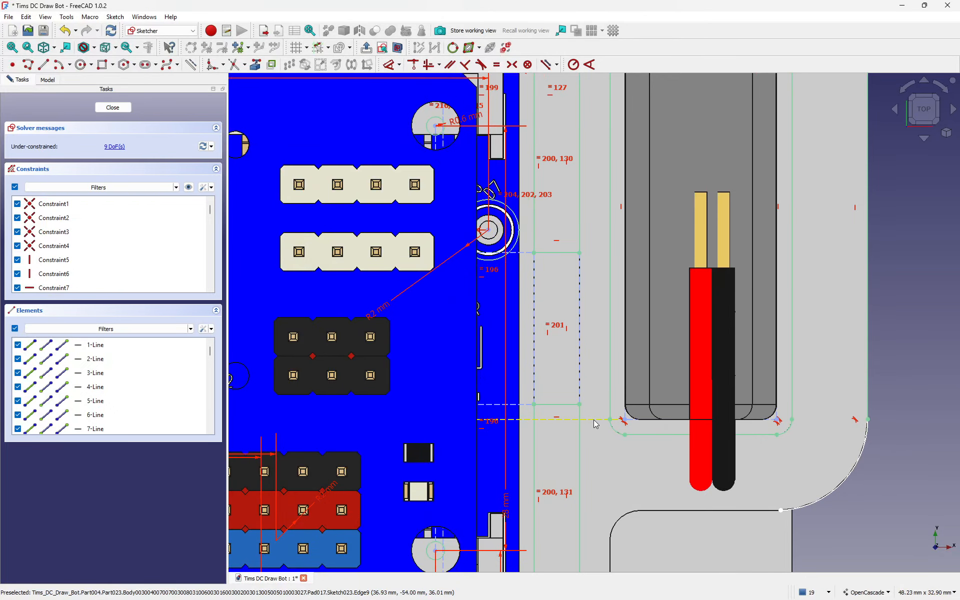
pyautogui.scroll(-5, 596, 424)
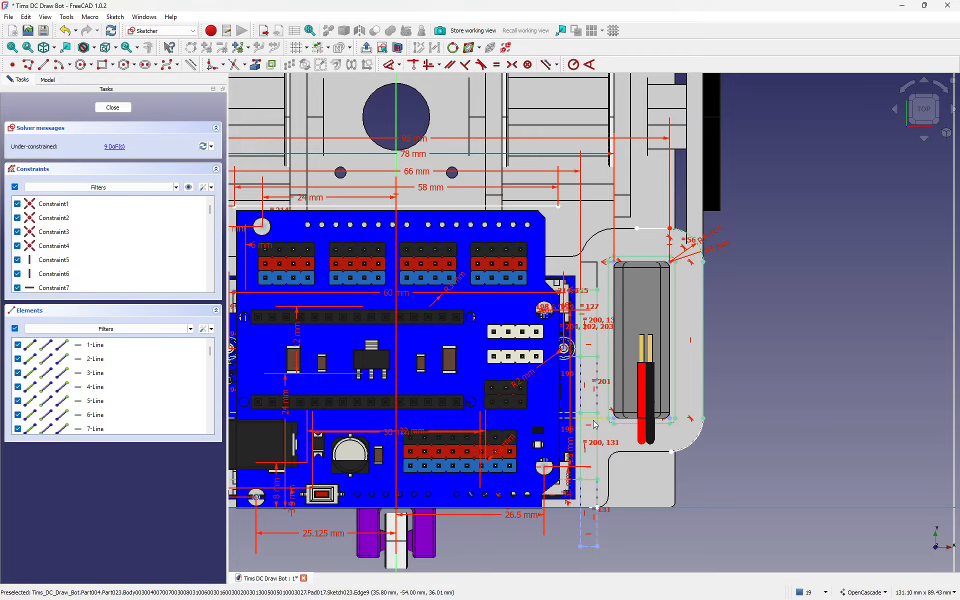
# Step: Switch the draw style to Wireframe to inspect the boards, then close Sketch023
pyautogui.moveTo(598, 424); pyautogui.dragTo(791, 372, button='middle')
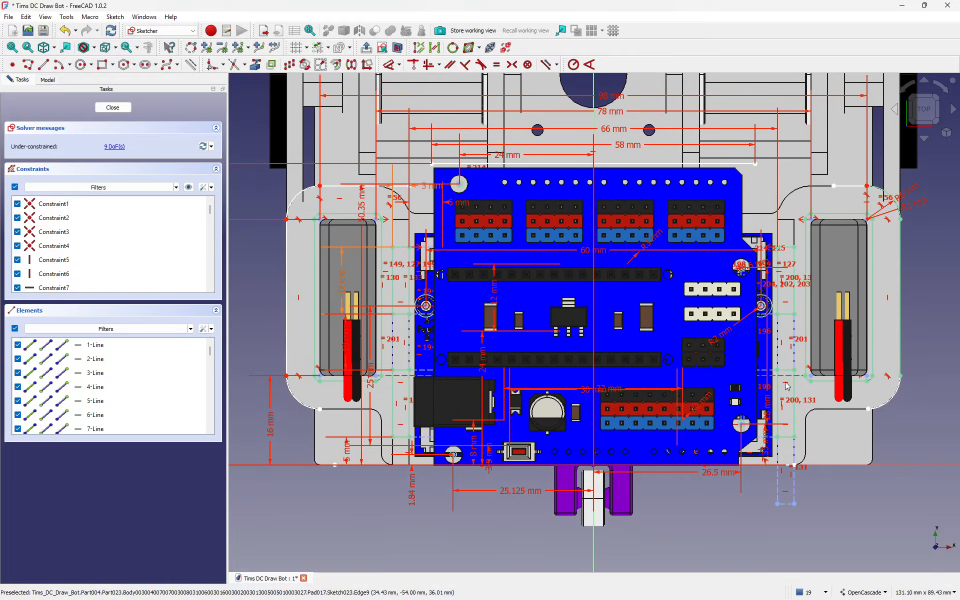
pyautogui.click(93, 49)
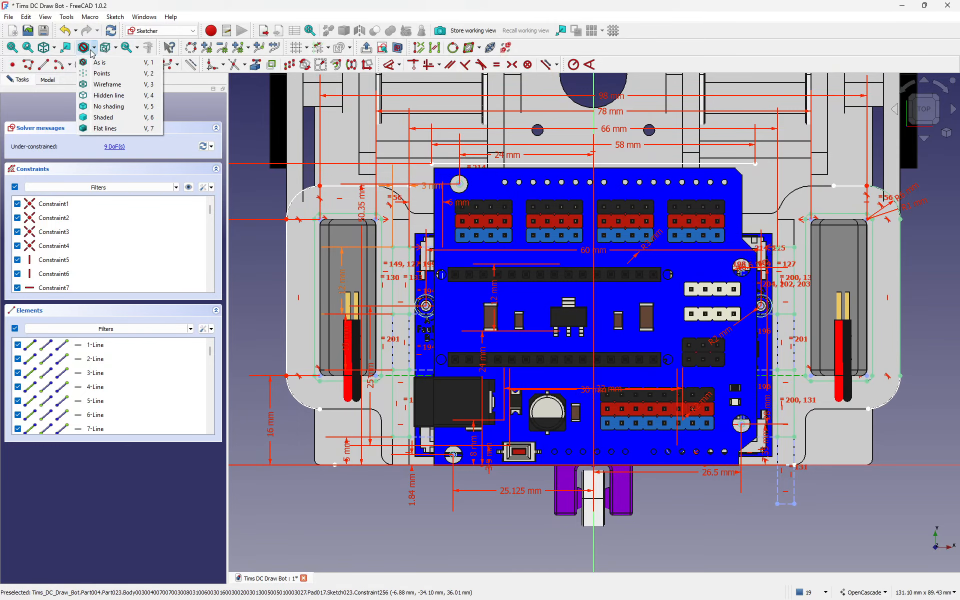
pyautogui.click(103, 85)
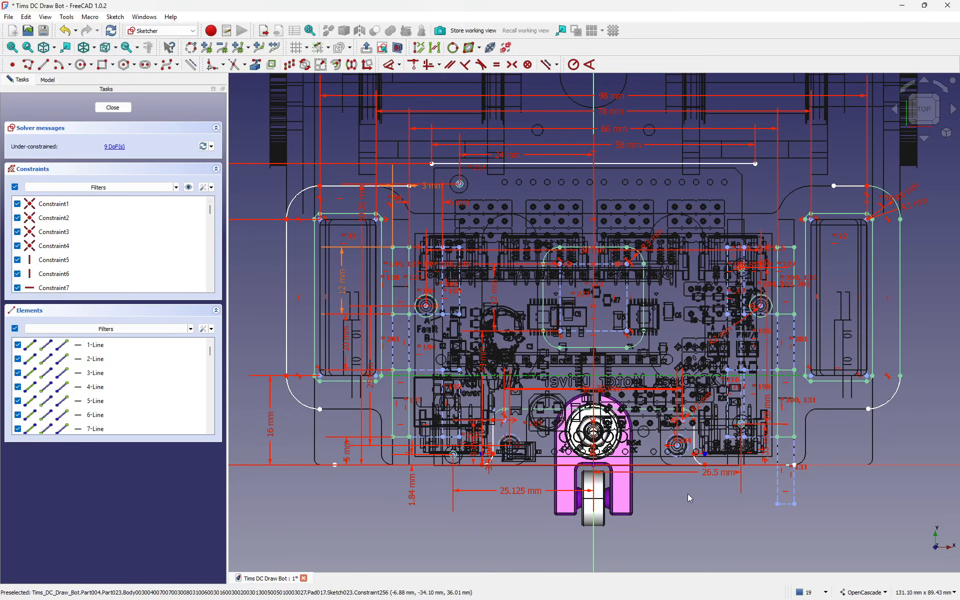
pyautogui.scroll(1, 689, 488)
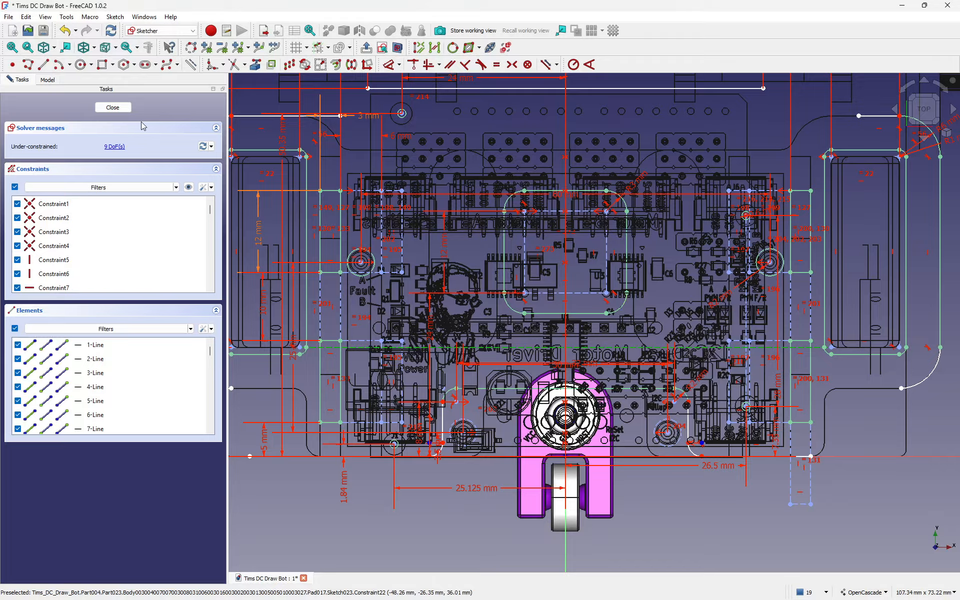
pyautogui.click(106, 108)
# Step: Hide the Arduino_NANO Brakeout Shield and Motor Driver PCB, then select Pad017 by its edge
pyautogui.scroll(5, 108, 120)
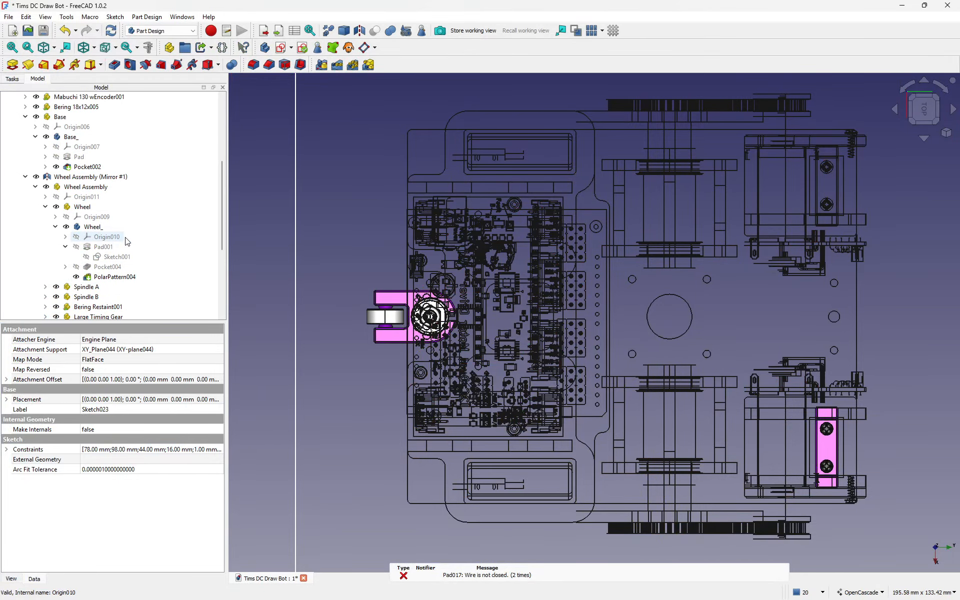
pyautogui.scroll(4, 122, 228)
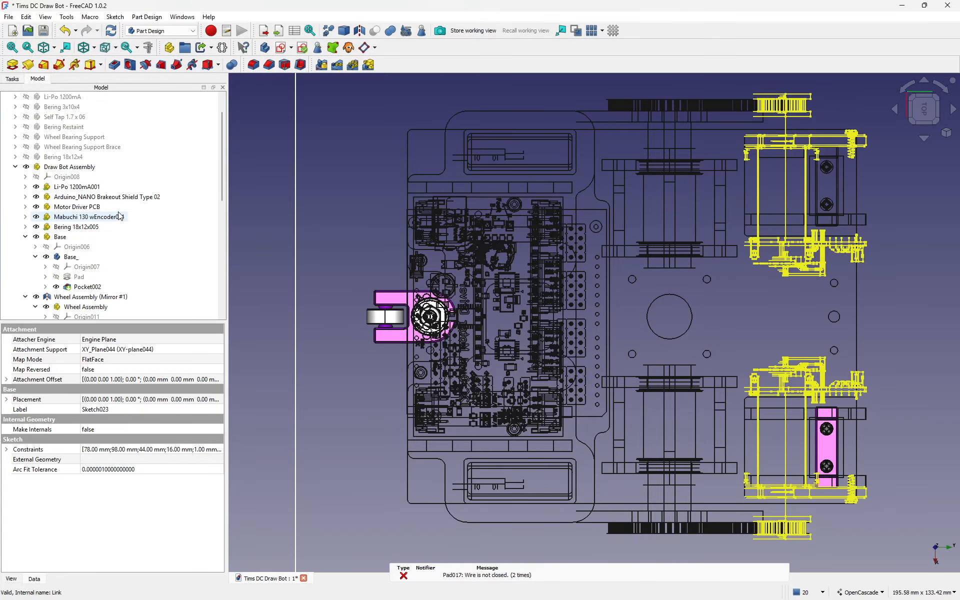
pyautogui.click(107, 197)
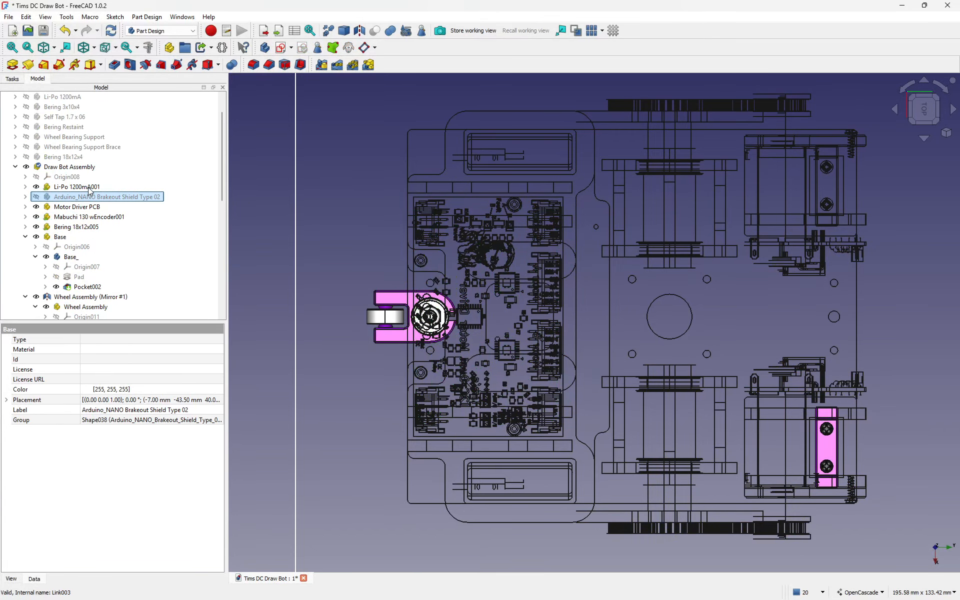
pyautogui.click(90, 207)
pyautogui.press('space')
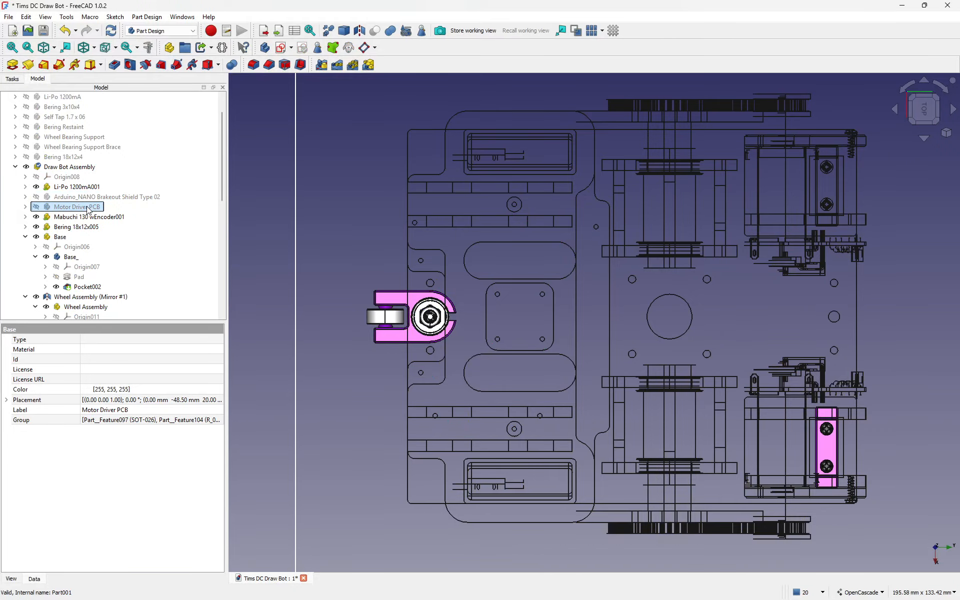
pyautogui.scroll(-5, 120, 224)
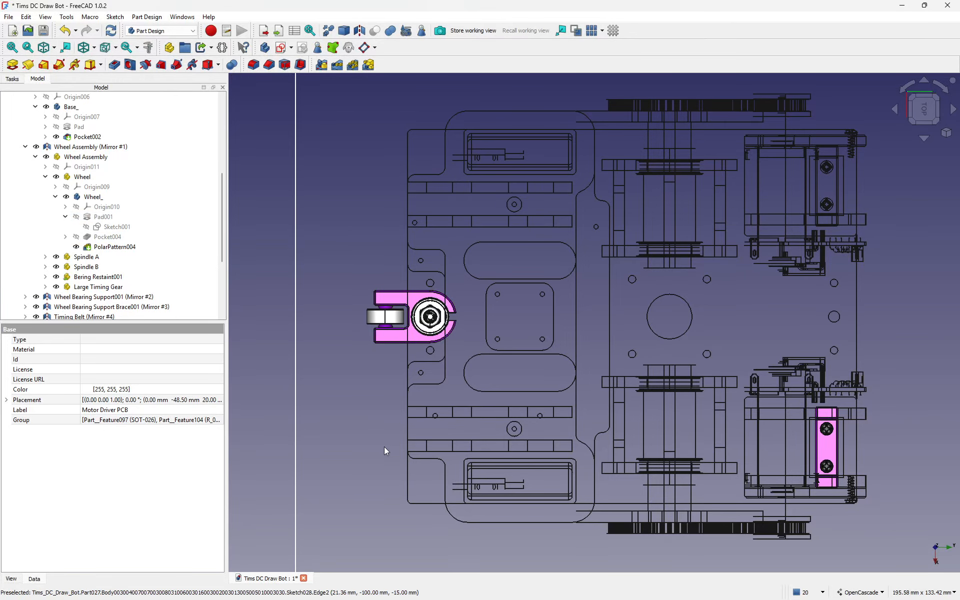
pyautogui.click(448, 484)
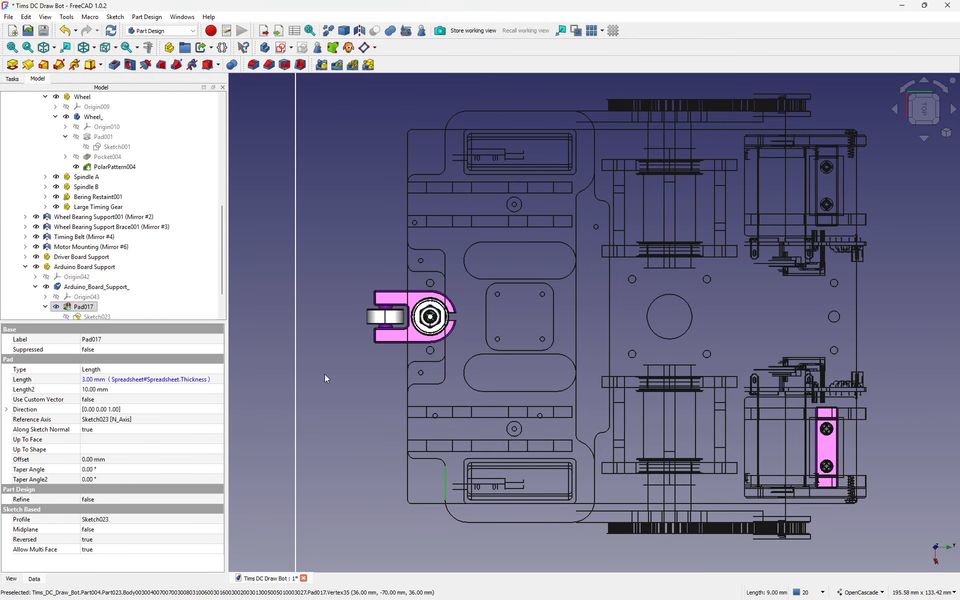
pyautogui.scroll(-1, 130, 287)
# Step: Reopen Sketch023 and delete the top line's 58 mm length dimension
pyautogui.doubleClick(96, 276)
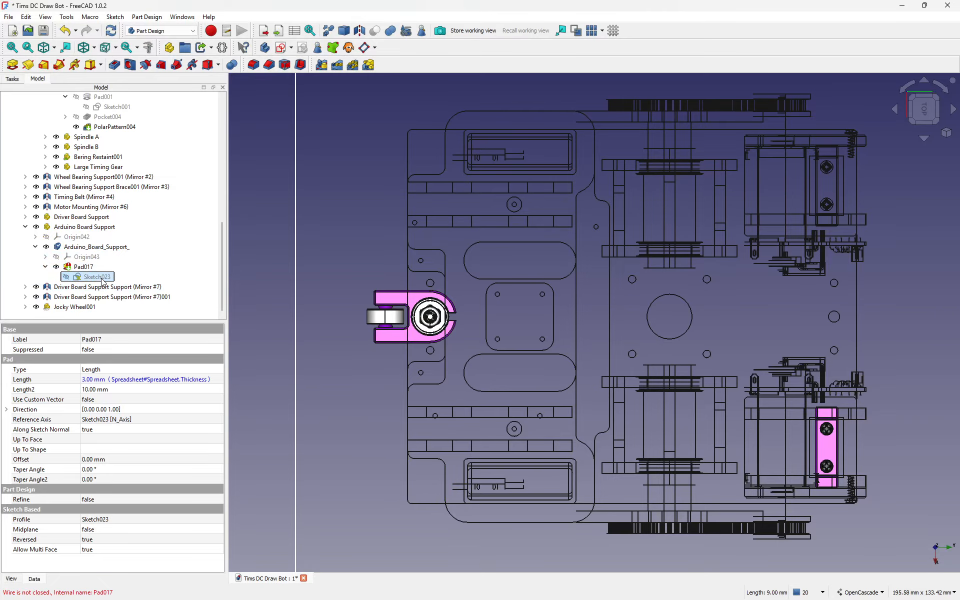
pyautogui.scroll(5, 635, 448)
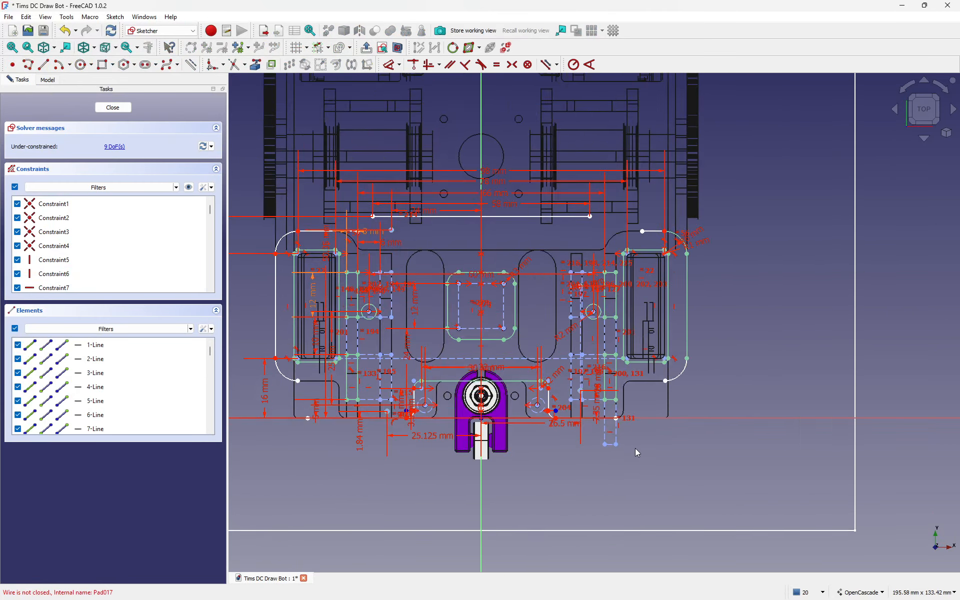
pyautogui.moveTo(738, 393)
pyautogui.mouseDown(button='middle')
pyautogui.moveTo(733, 431)
pyautogui.moveTo(779, 488)
pyautogui.mouseUp(button='middle')
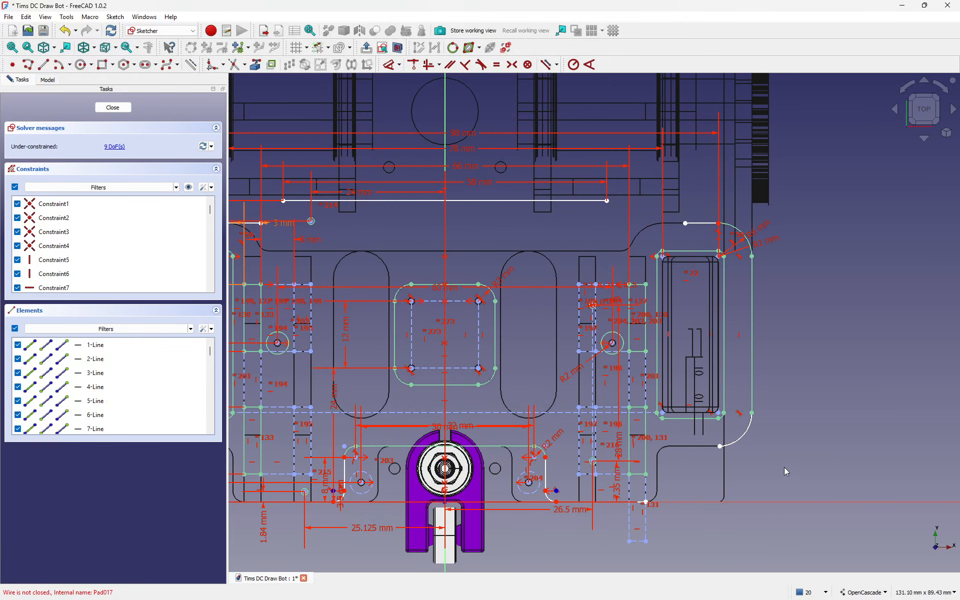
pyautogui.click(475, 183)
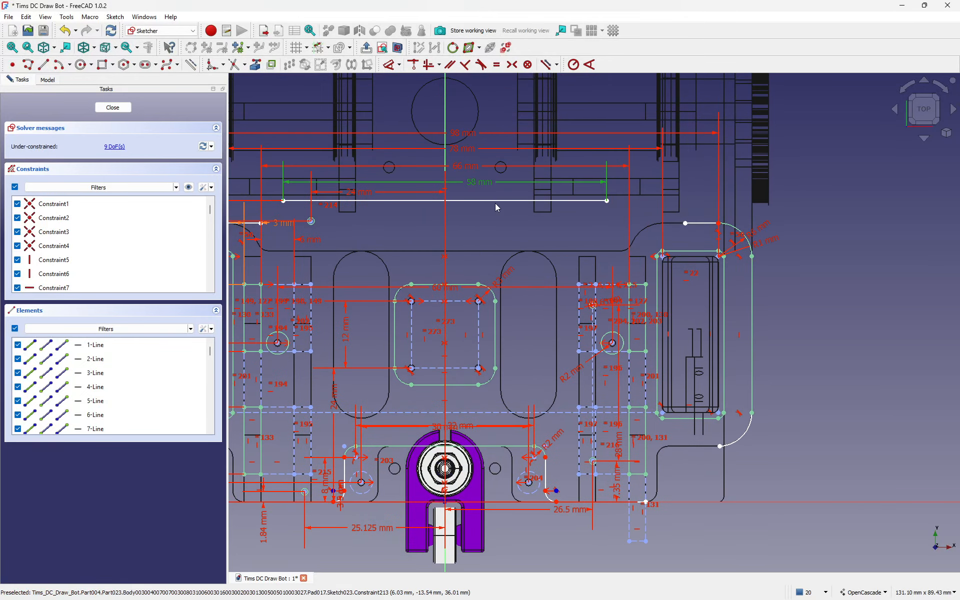
pyautogui.press('Delete')
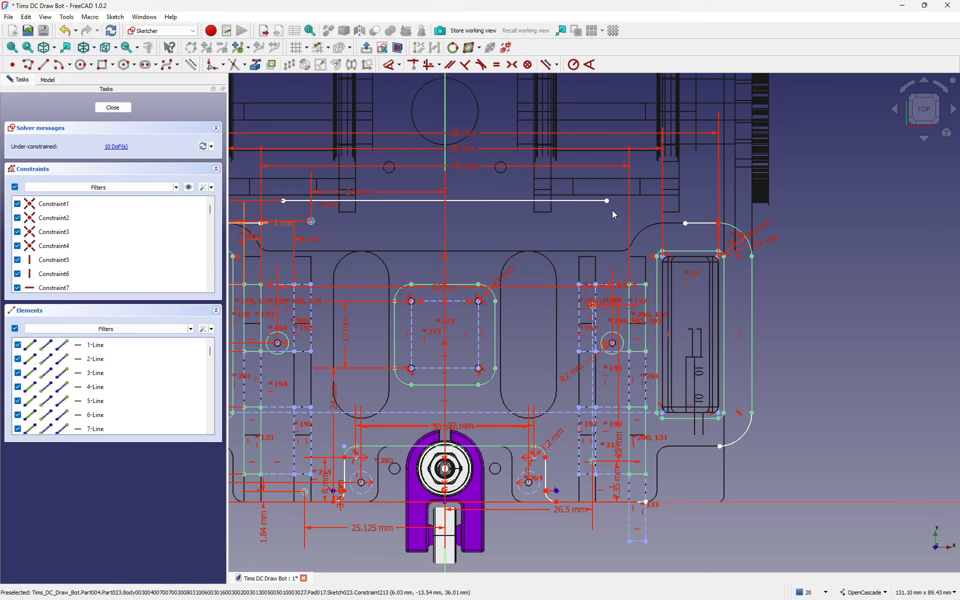
# Step: Drag the top line's right endpoint out to the right, then back left to its new spot
pyautogui.moveTo(607, 200); pyautogui.dragTo(685, 201)
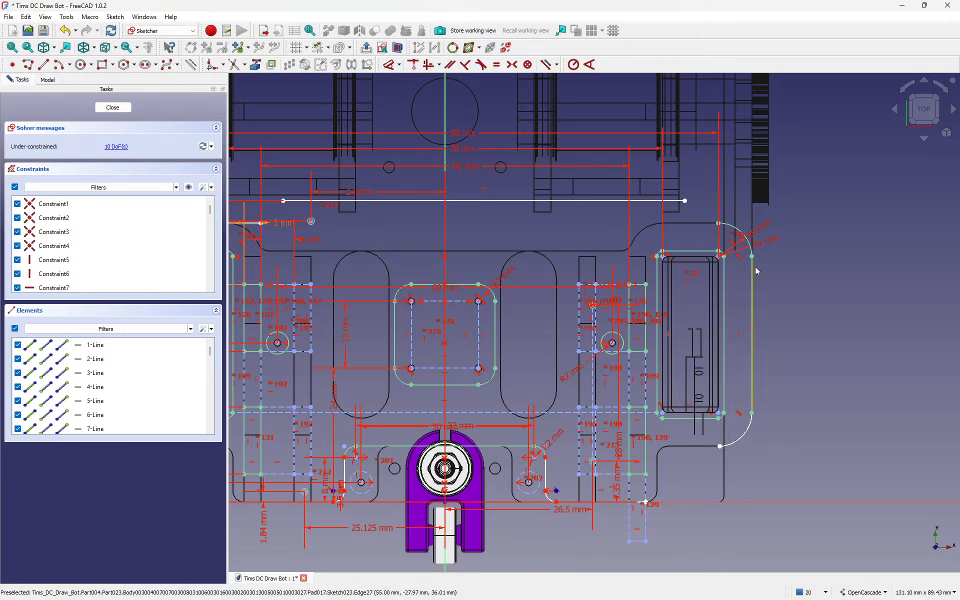
pyautogui.scroll(2, 749, 241)
pyautogui.scroll(3, 749, 241)
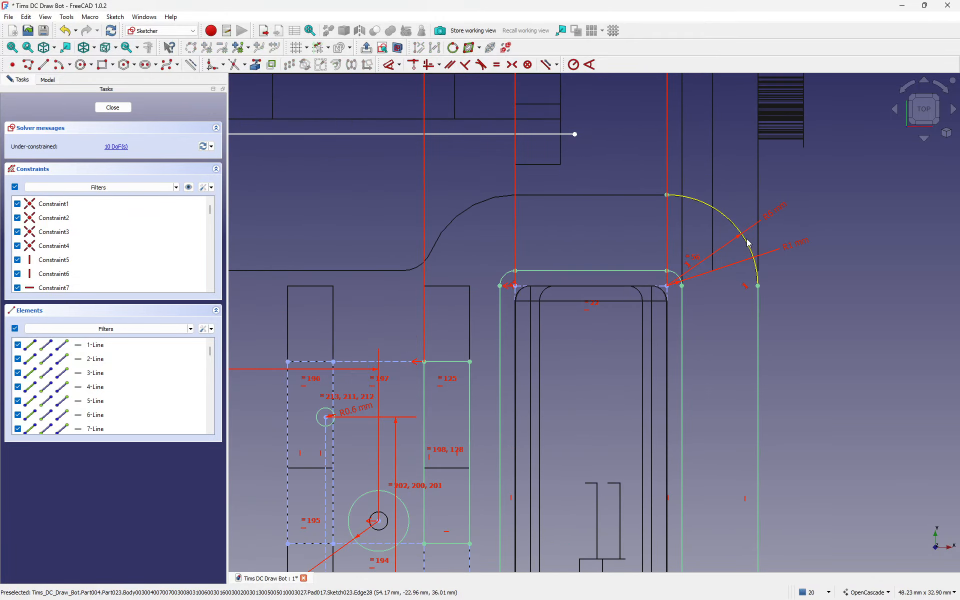
pyautogui.scroll(-2, 750, 244)
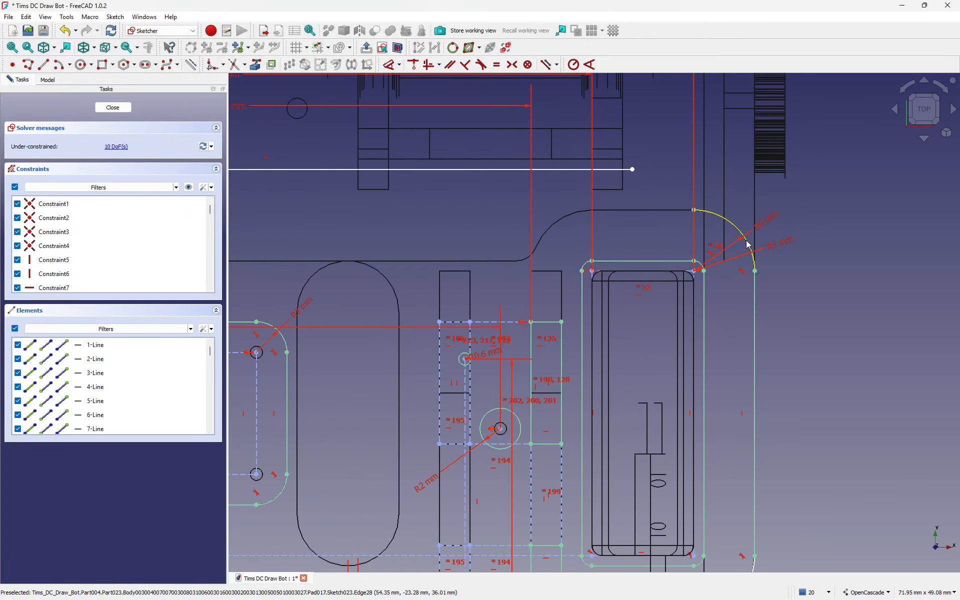
pyautogui.moveTo(633, 170); pyautogui.dragTo(511, 168)
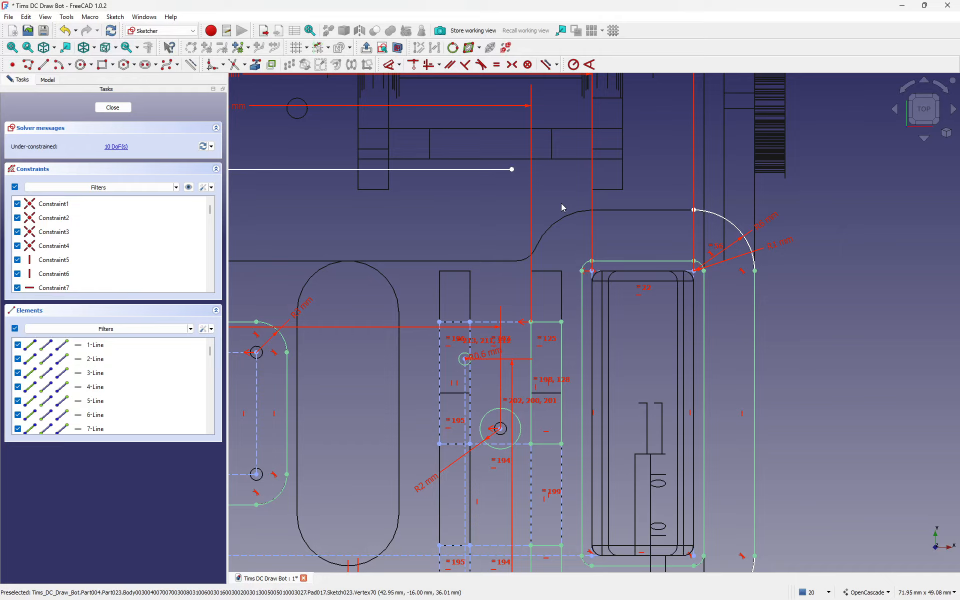
# Step: Draw a horizontal line left from the arc end and a vertical line up to the upper outline
pyautogui.click(102, 64)
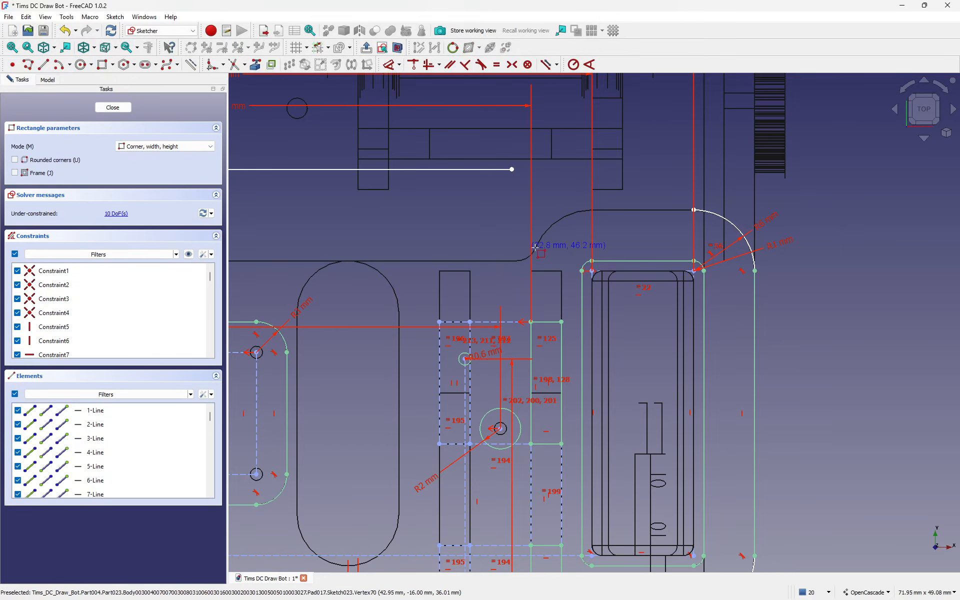
pyautogui.click(693, 210)
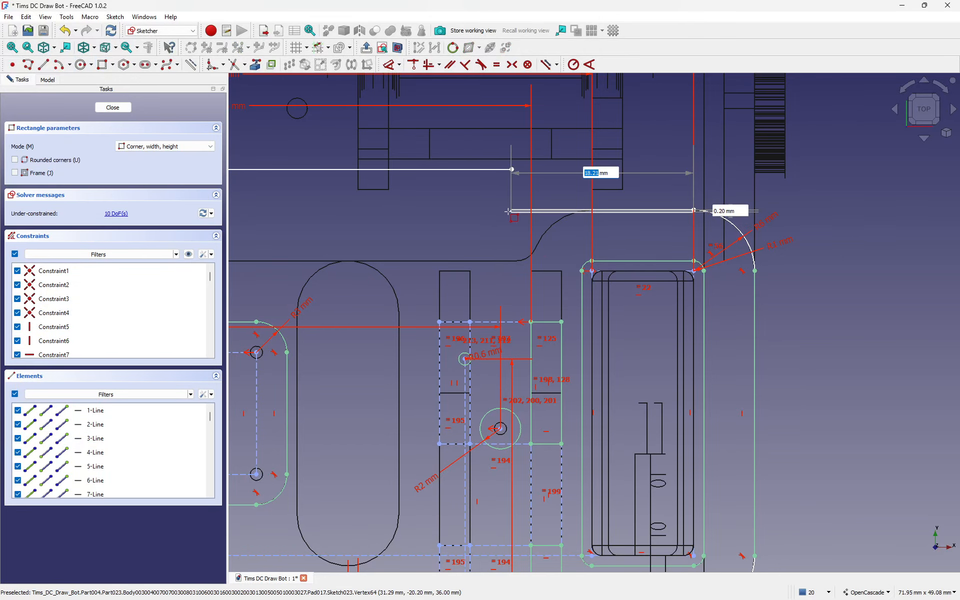
pyautogui.press('Escape')
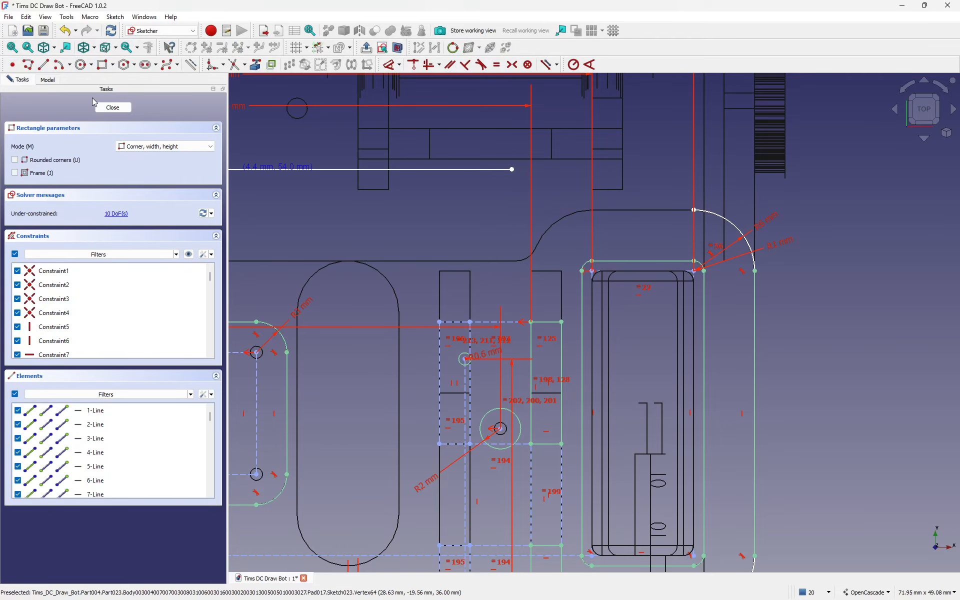
pyautogui.click(44, 65)
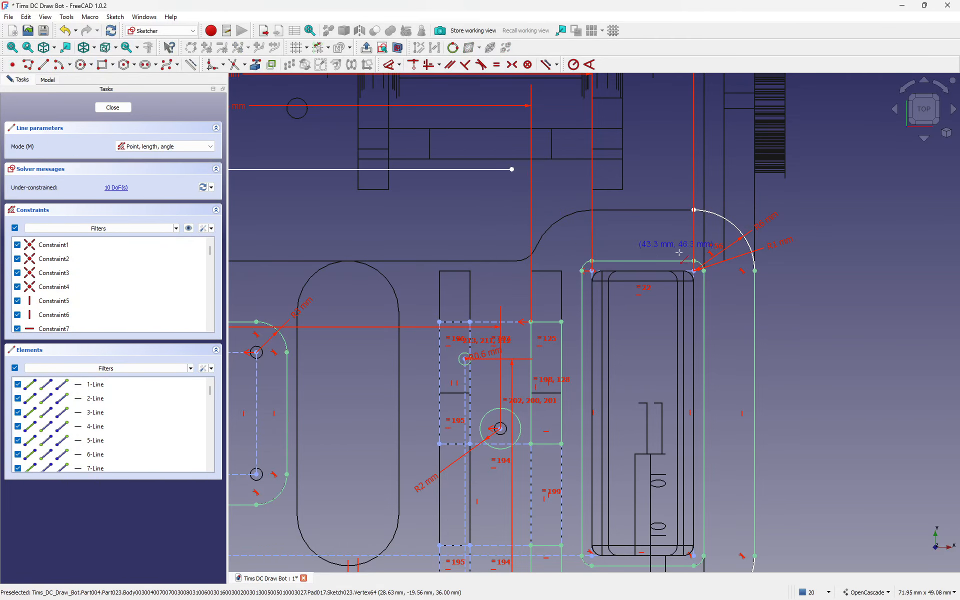
pyautogui.click(694, 210)
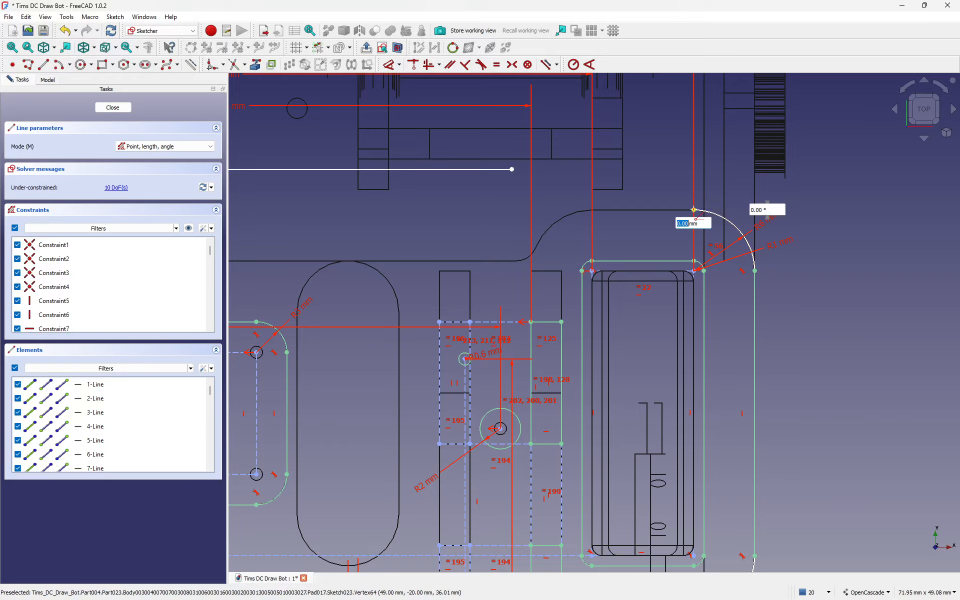
pyautogui.click(511, 210)
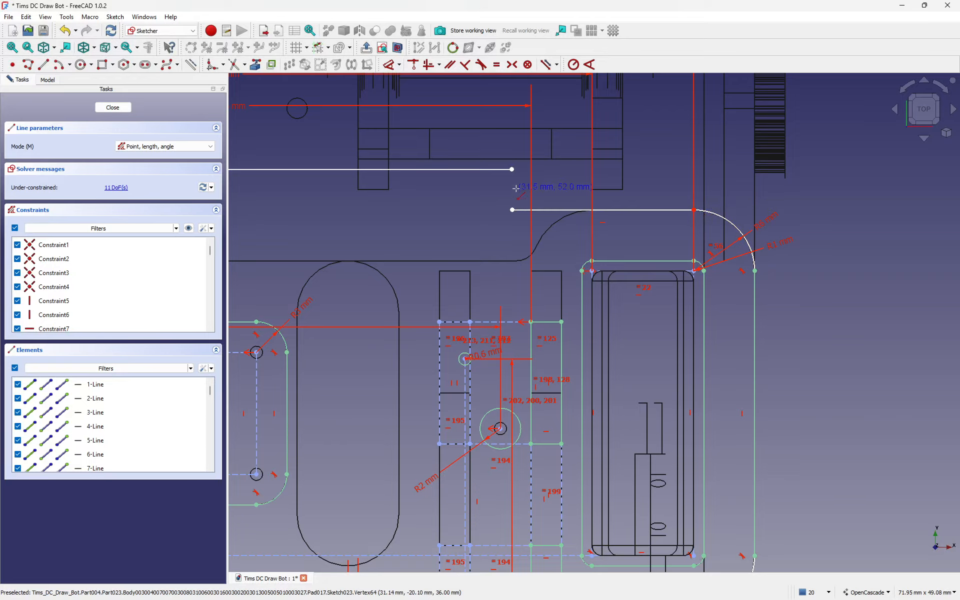
pyautogui.click(512, 169)
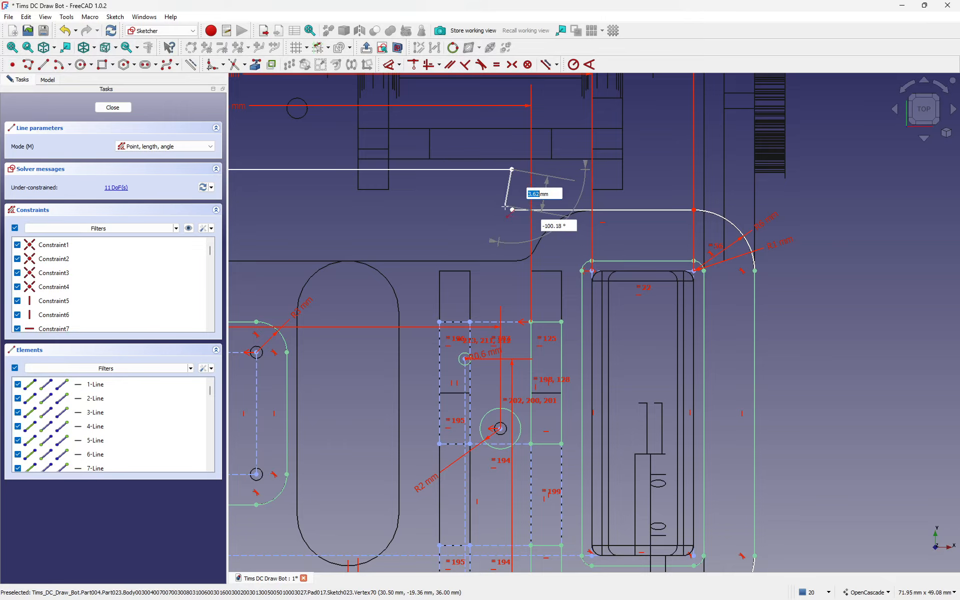
pyautogui.click(512, 210)
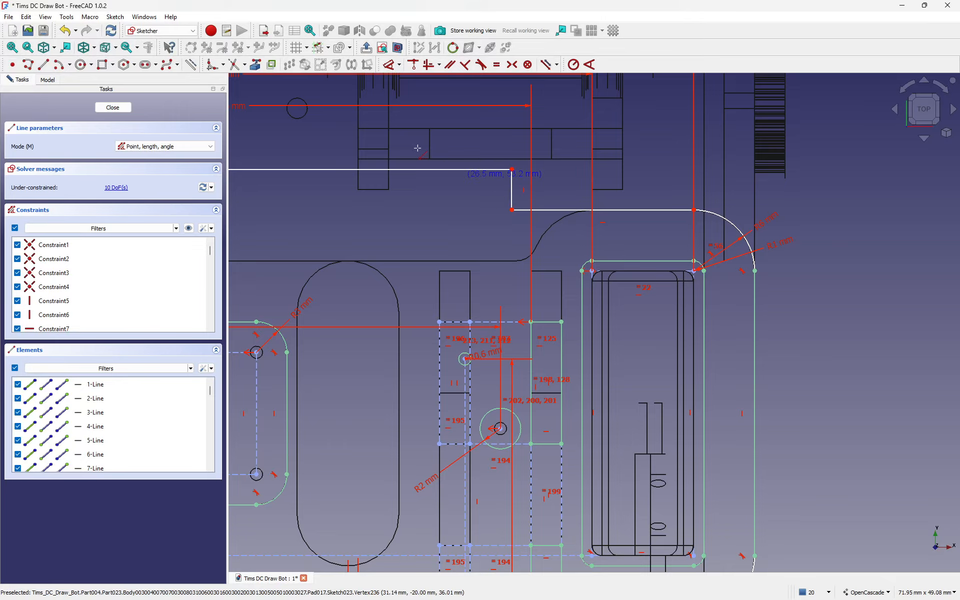
# Step: Undo the new lines, restoring the top line's 58 mm distance constraint
pyautogui.click(66, 30)
pyautogui.click(66, 30)
pyautogui.click(65, 30)
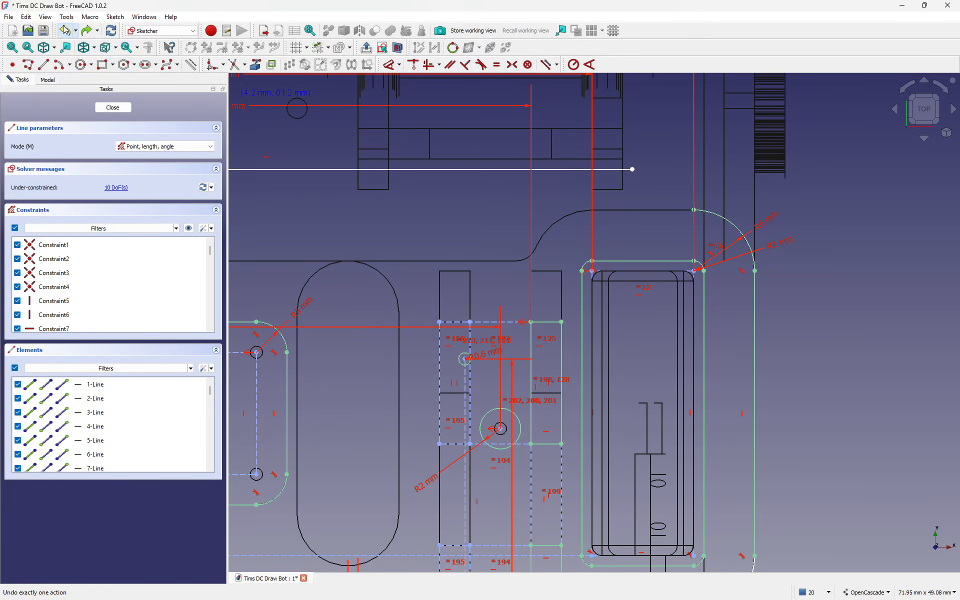
pyautogui.click(66, 30)
pyautogui.click(66, 30)
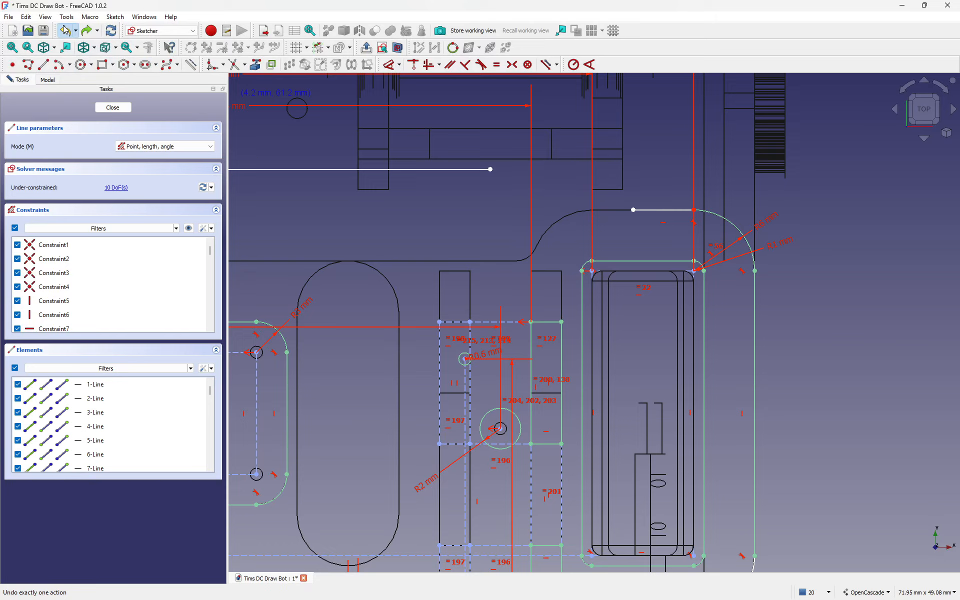
pyautogui.click(65, 30)
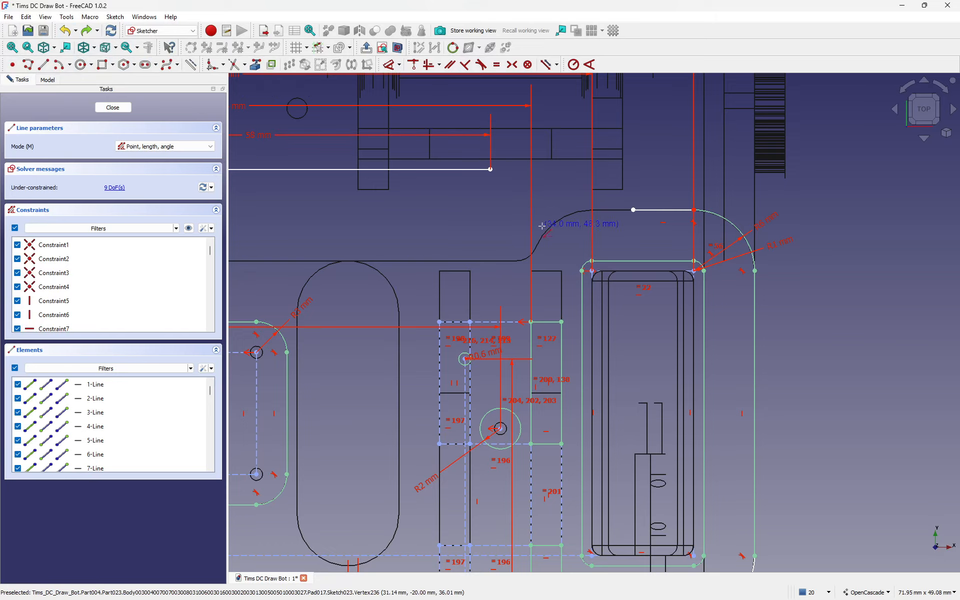
# Step: Draw a short vertical line down from the top line's end and drag the lower lines' endpoints to meet it
pyautogui.click(490, 169)
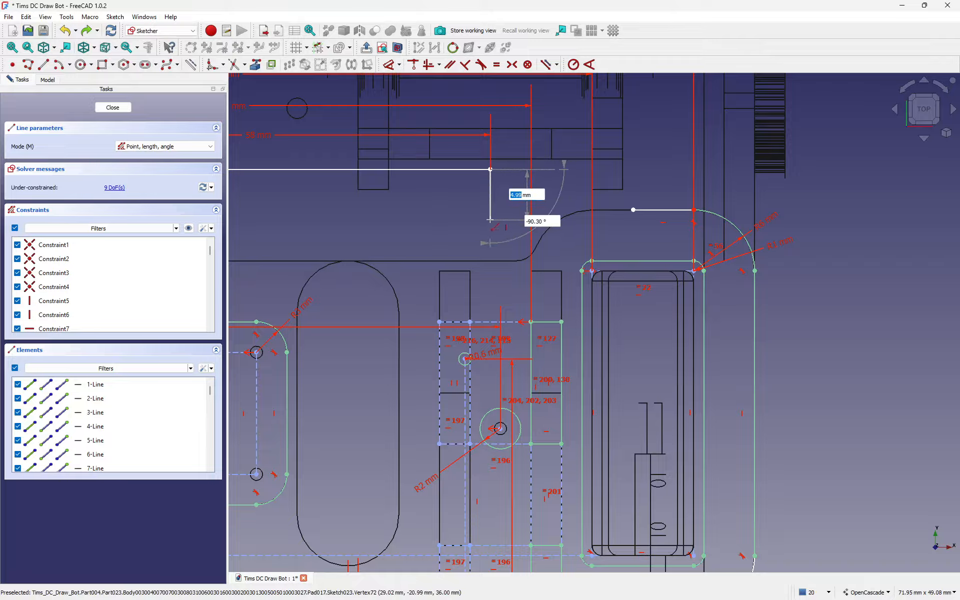
pyautogui.click(491, 220)
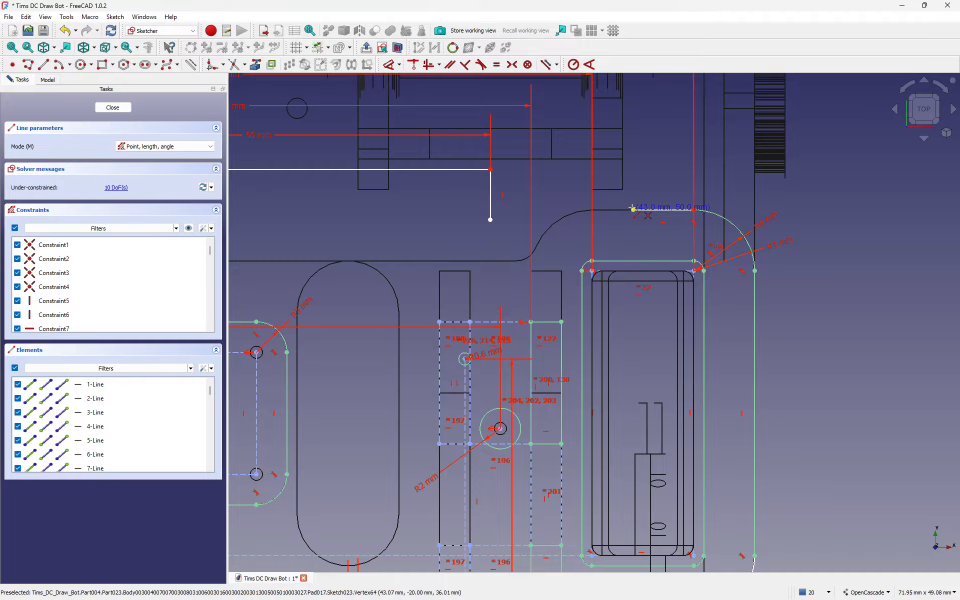
pyautogui.press('Escape')
pyautogui.moveTo(633, 210); pyautogui.dragTo(493, 219)
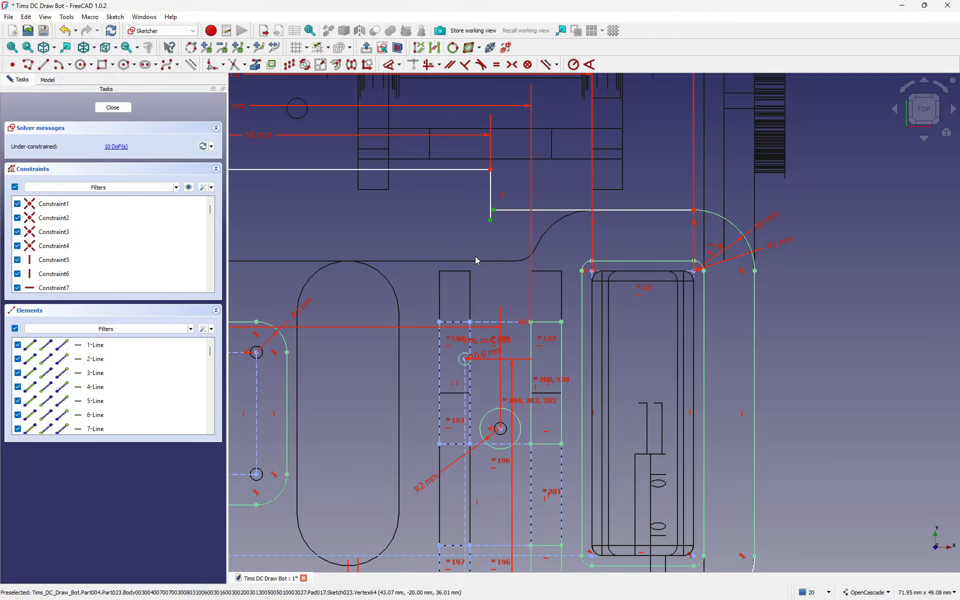
pyautogui.scroll(-4, 648, 275)
pyautogui.scroll(6, 551, 287)
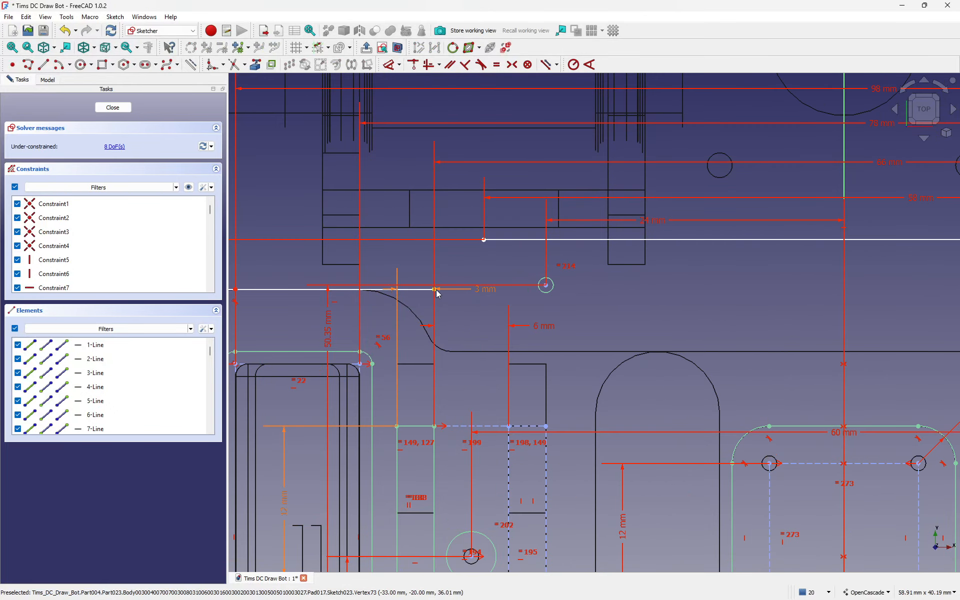
pyautogui.moveTo(435, 289); pyautogui.dragTo(480, 277)
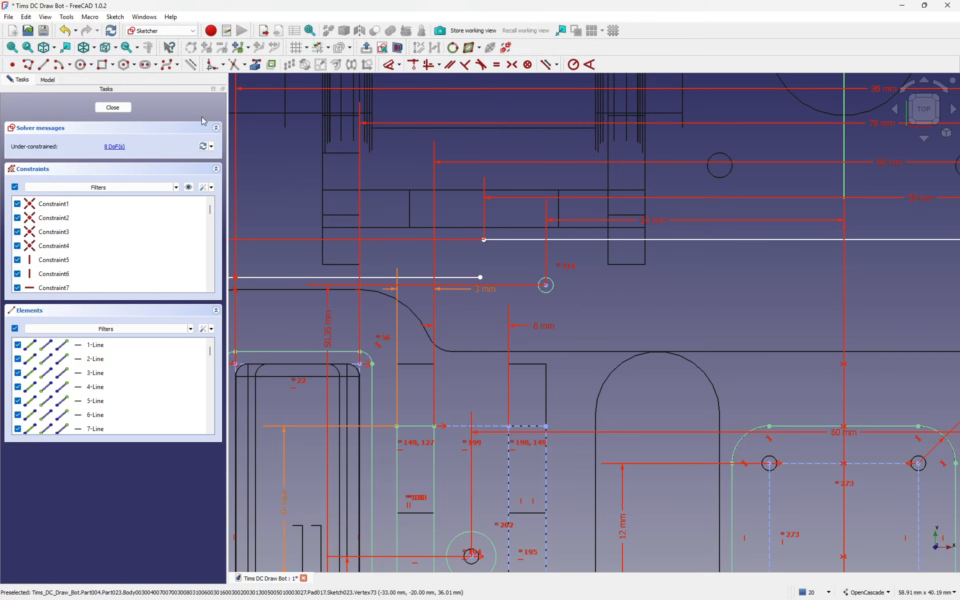
# Step: Draw a short connecting line on the other side, making it coincident with the top line's end and vertical
pyautogui.click(43, 65)
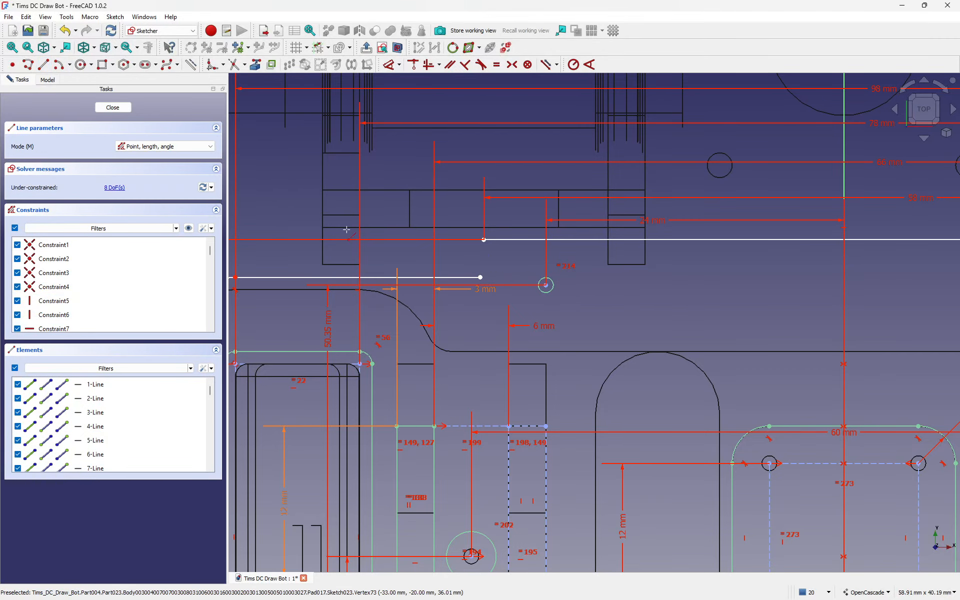
pyautogui.click(483, 239)
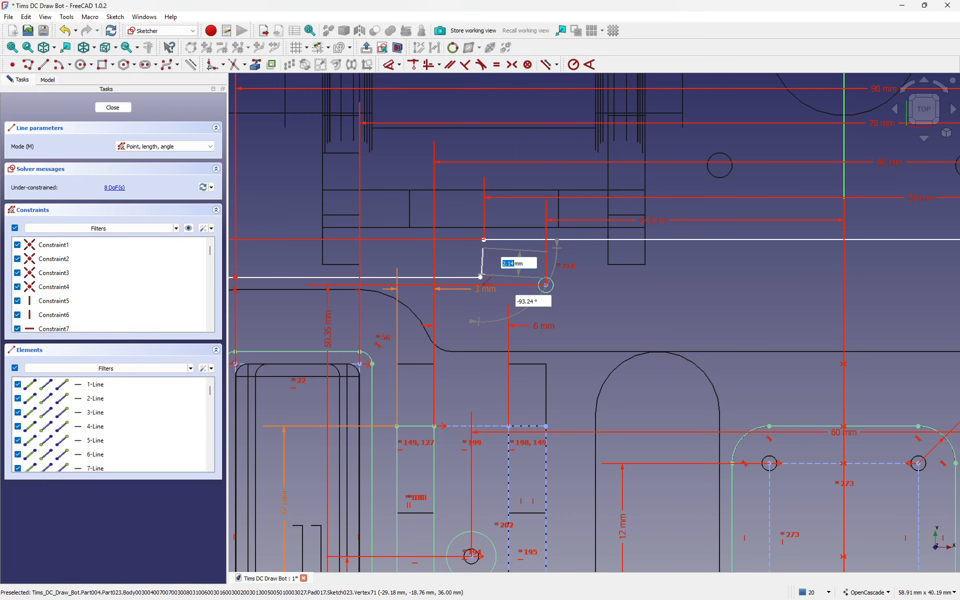
pyautogui.click(483, 248)
pyautogui.press('Escape')
pyautogui.scroll(4, 512, 267)
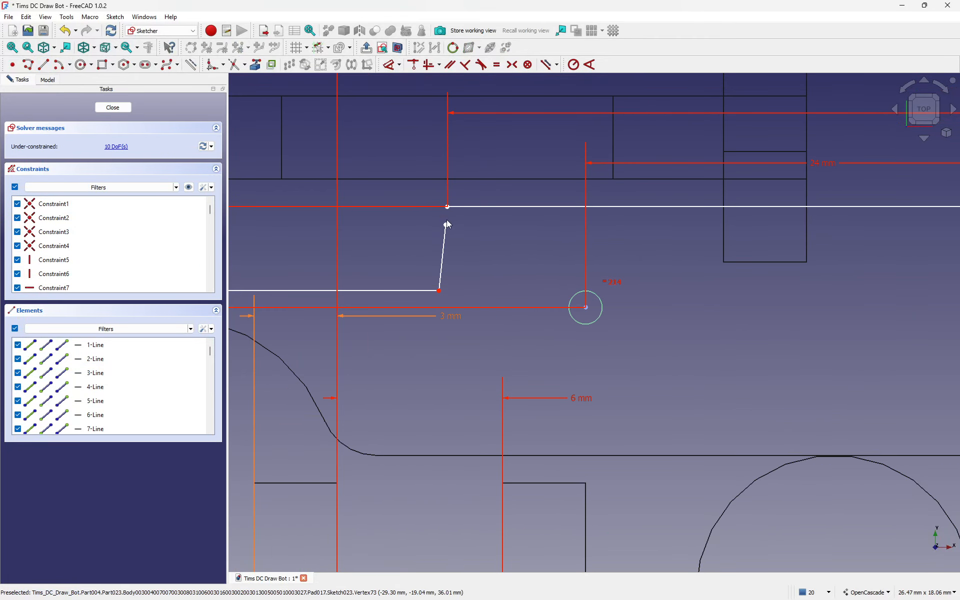
pyautogui.moveTo(431, 186); pyautogui.dragTo(467, 237)
pyautogui.press('c')
pyautogui.click(444, 250)
pyautogui.press('v')
pyautogui.scroll(-8, 357, 271)
# Step: Delete the existing constraint on the upper outline line
pyautogui.scroll(6, 556, 252)
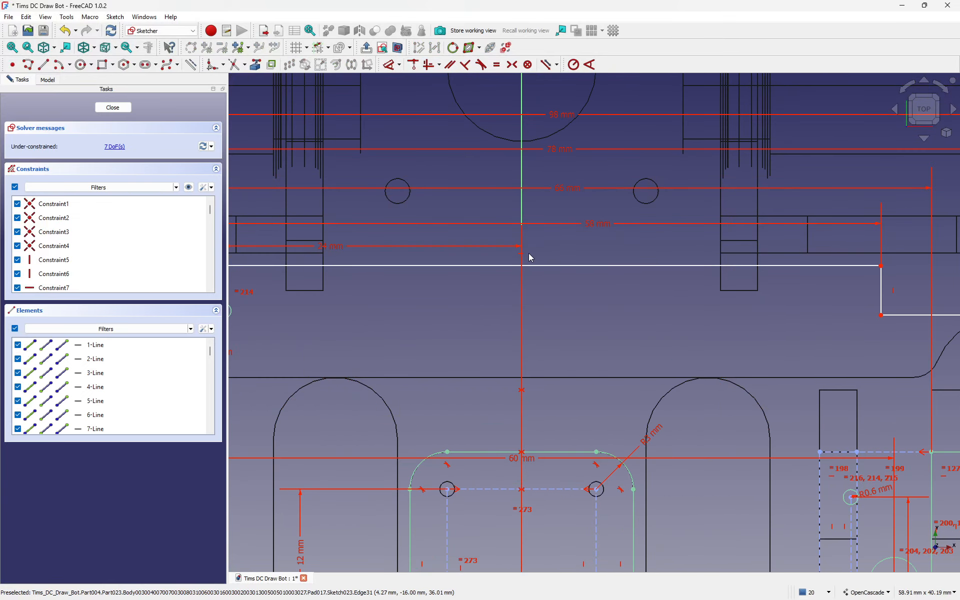
pyautogui.click(524, 258)
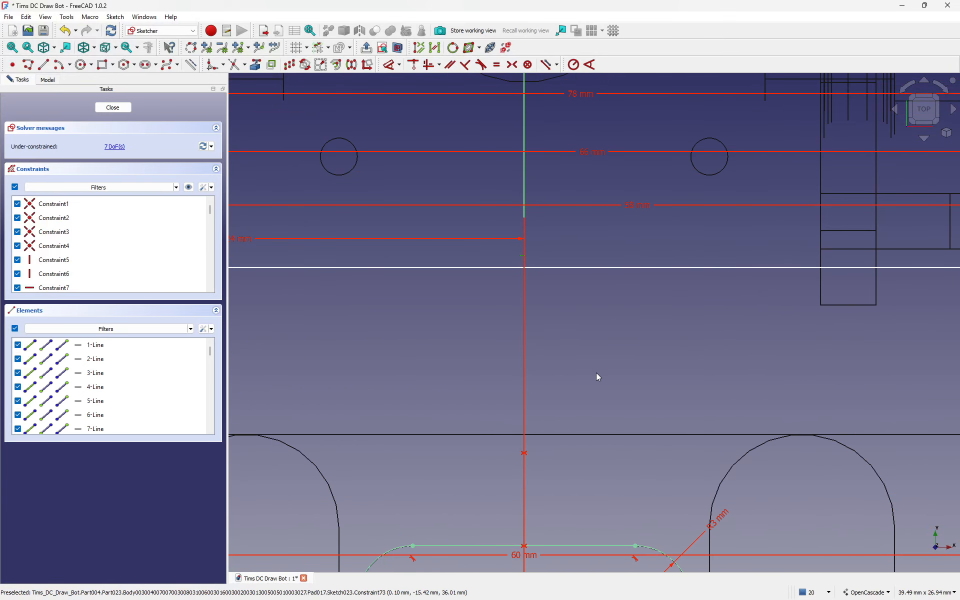
pyautogui.press('Delete')
# Step: Constrain the upper line's left and right ends symmetric about the vertical axis
pyautogui.scroll(-4, 635, 316)
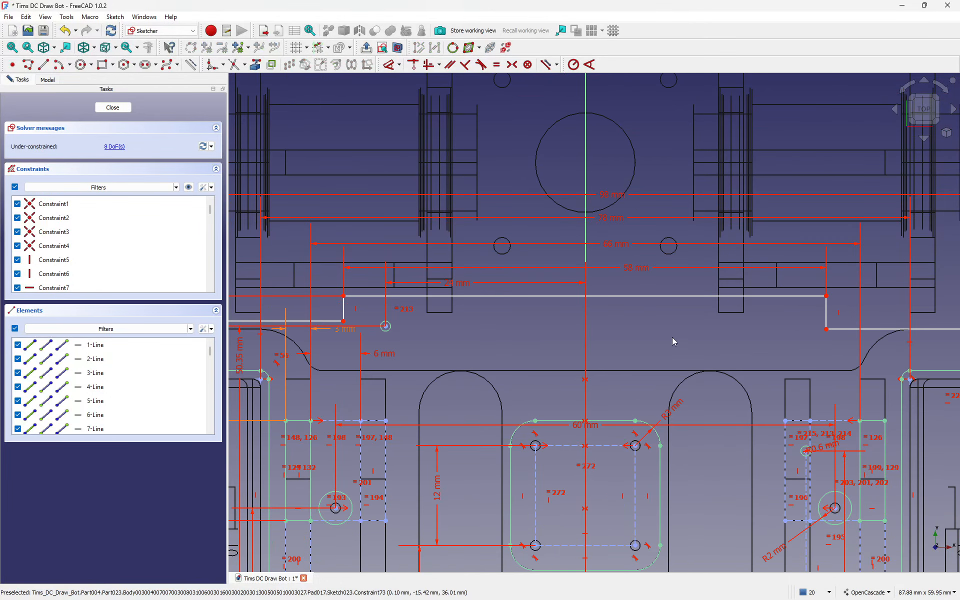
pyautogui.click(344, 296)
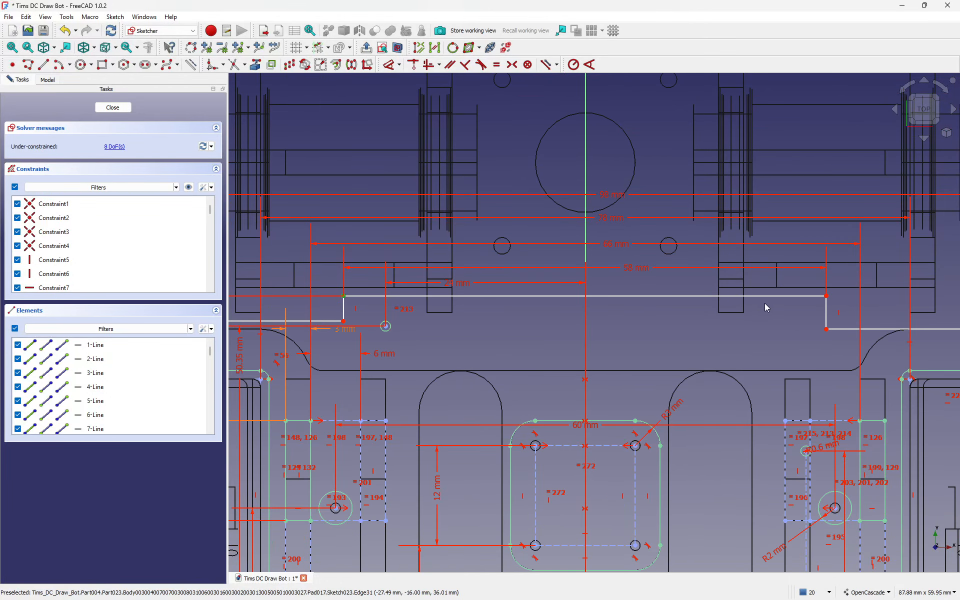
pyautogui.click(827, 297)
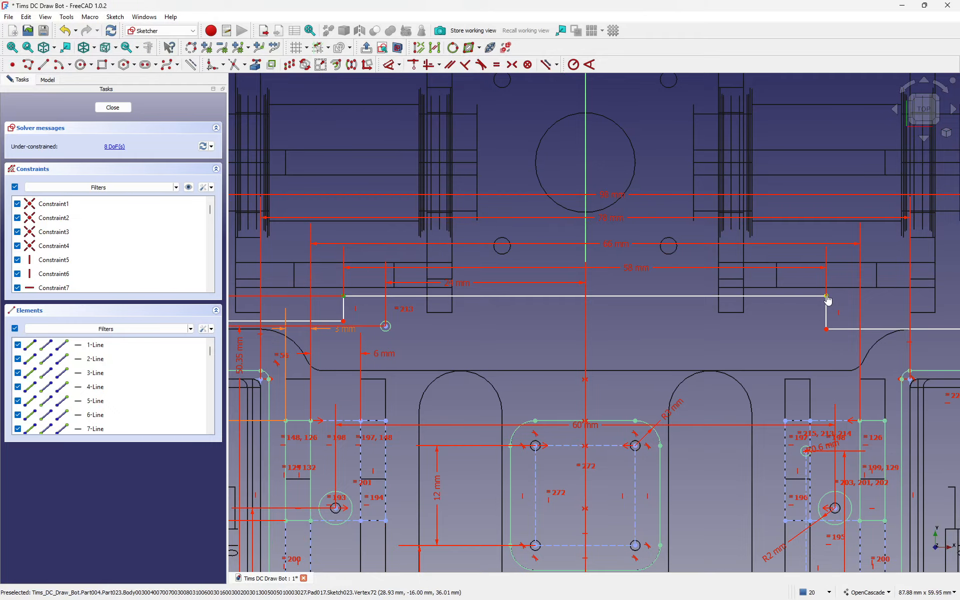
pyautogui.click(587, 143)
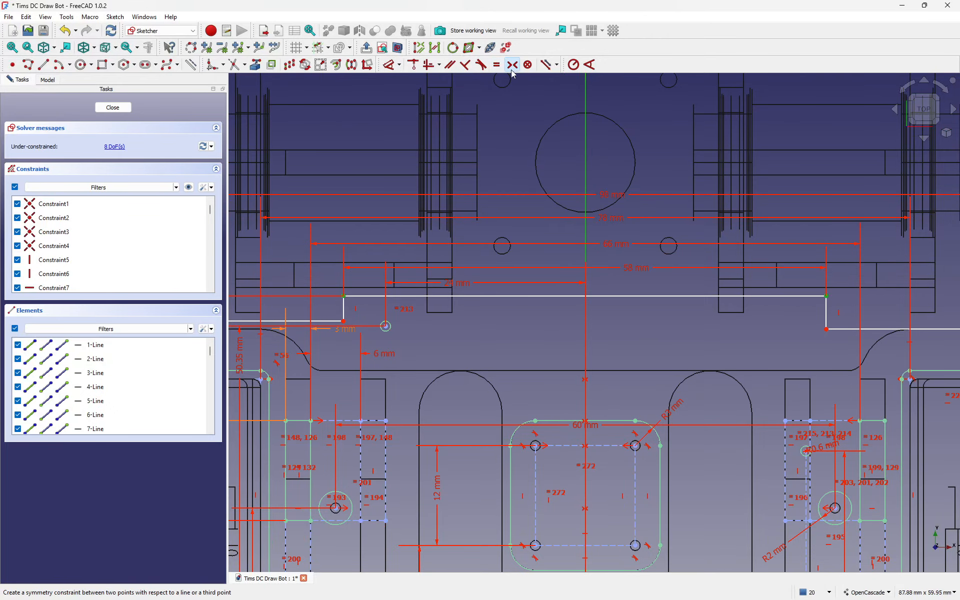
pyautogui.click(511, 64)
pyautogui.scroll(-3, 539, 282)
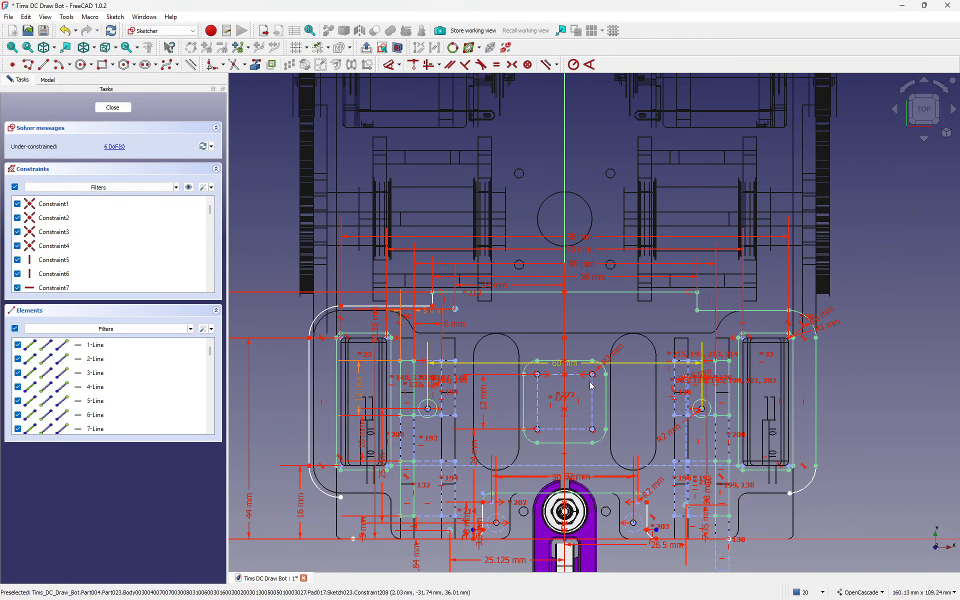
# Step: Frame the lower-left board outline and delete the 44 mm height dimension
pyautogui.scroll(3, 785, 361)
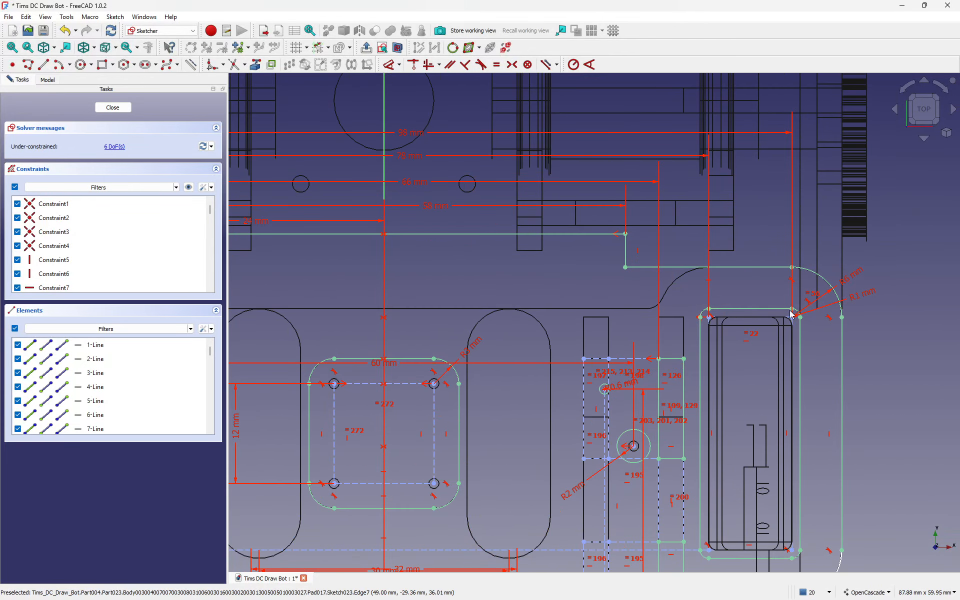
pyautogui.scroll(1, 755, 340)
pyautogui.moveTo(710, 404); pyautogui.dragTo(685, 216, button='middle')
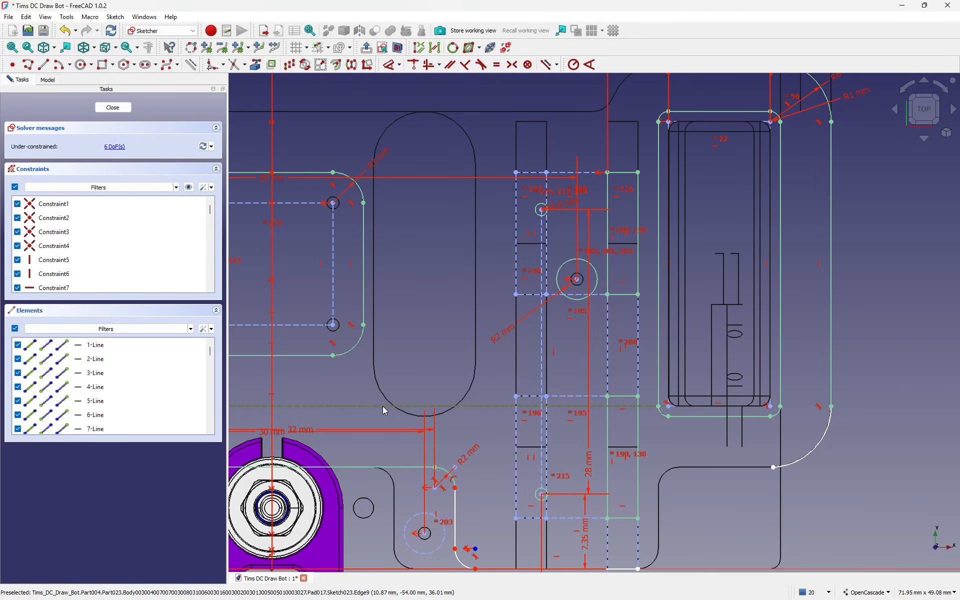
pyautogui.moveTo(428, 321)
pyautogui.mouseDown(button='middle')
pyautogui.moveTo(474, 307)
pyautogui.moveTo(826, 289)
pyautogui.mouseUp(button='middle')
pyautogui.moveTo(527, 326); pyautogui.dragTo(792, 321, button='middle')
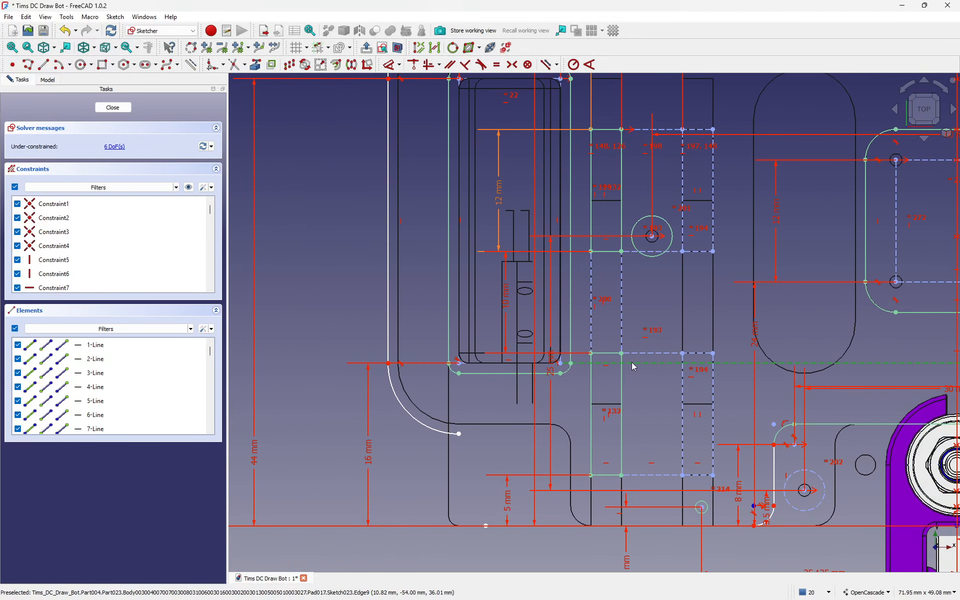
pyautogui.scroll(-1, 580, 370)
pyautogui.scroll(-1, 585, 395)
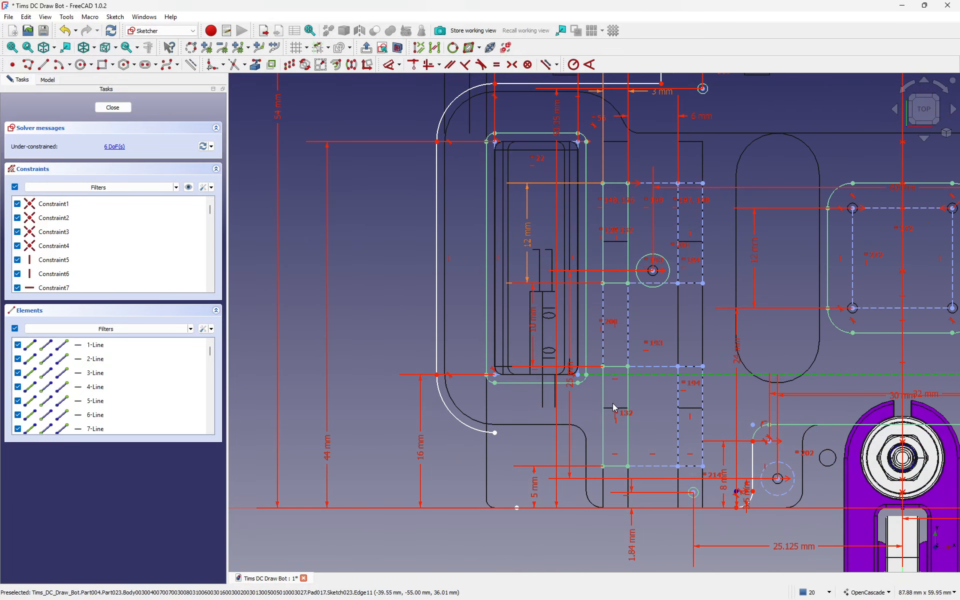
pyautogui.moveTo(558, 321); pyautogui.dragTo(581, 324, button='middle')
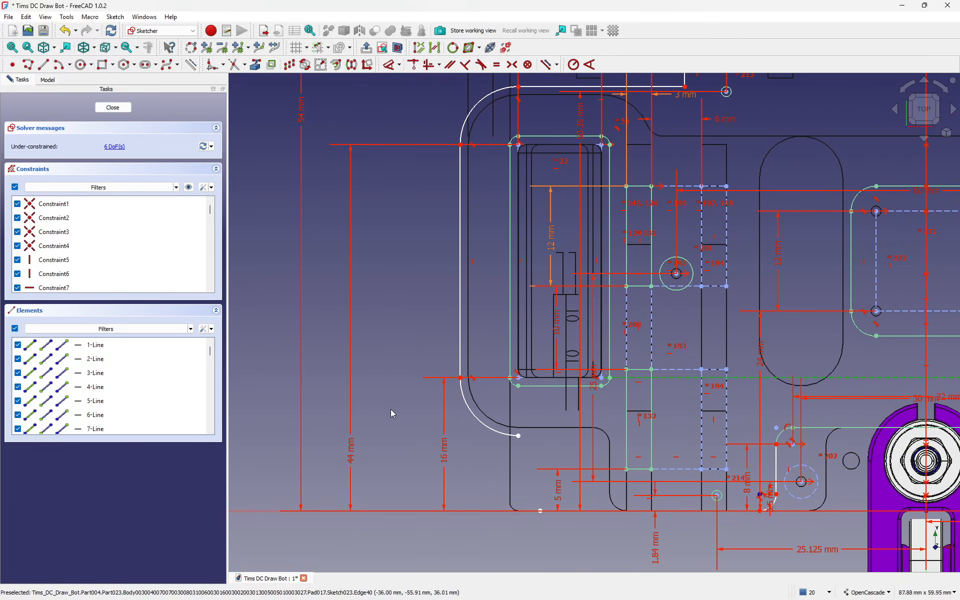
pyautogui.click(350, 452)
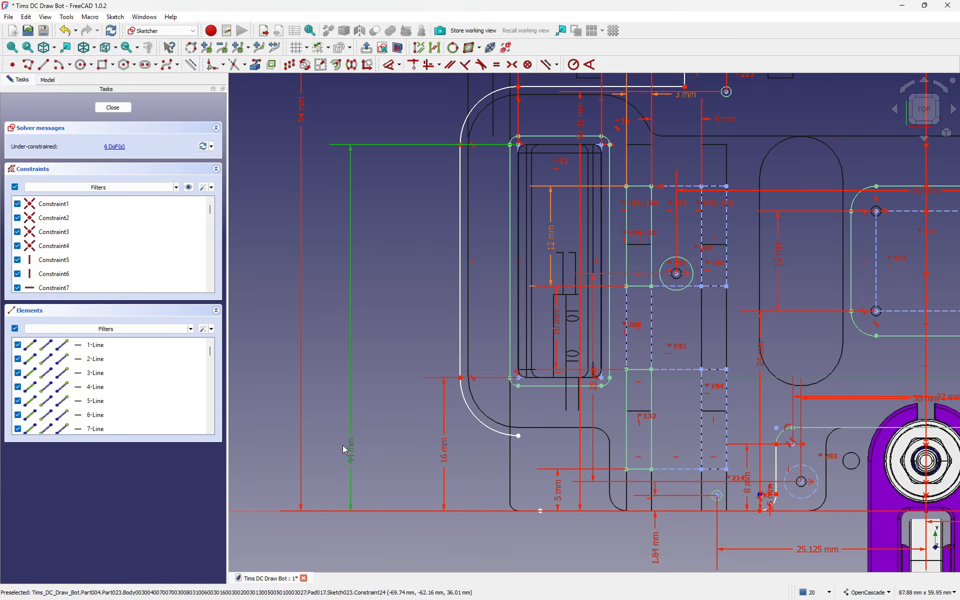
pyautogui.press('Delete')
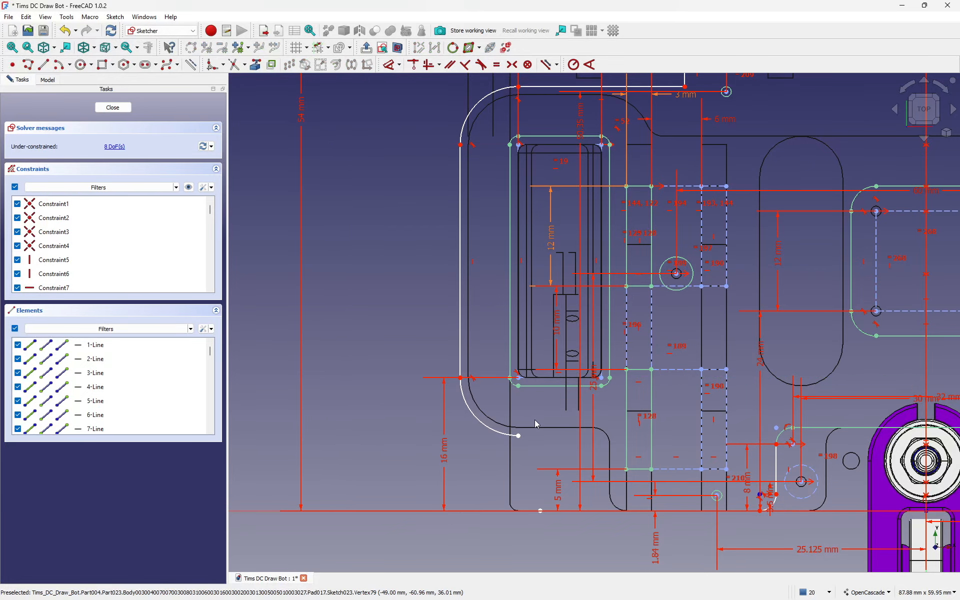
# Step: Try dragging the slot's edges, then undo back to the 44 mm dimension
pyautogui.moveTo(536, 386)
pyautogui.mouseDown()
pyautogui.moveTo(534, 399)
pyautogui.moveTo(528, 387)
pyautogui.mouseUp()
pyautogui.moveTo(542, 138); pyautogui.dragTo(547, 149)
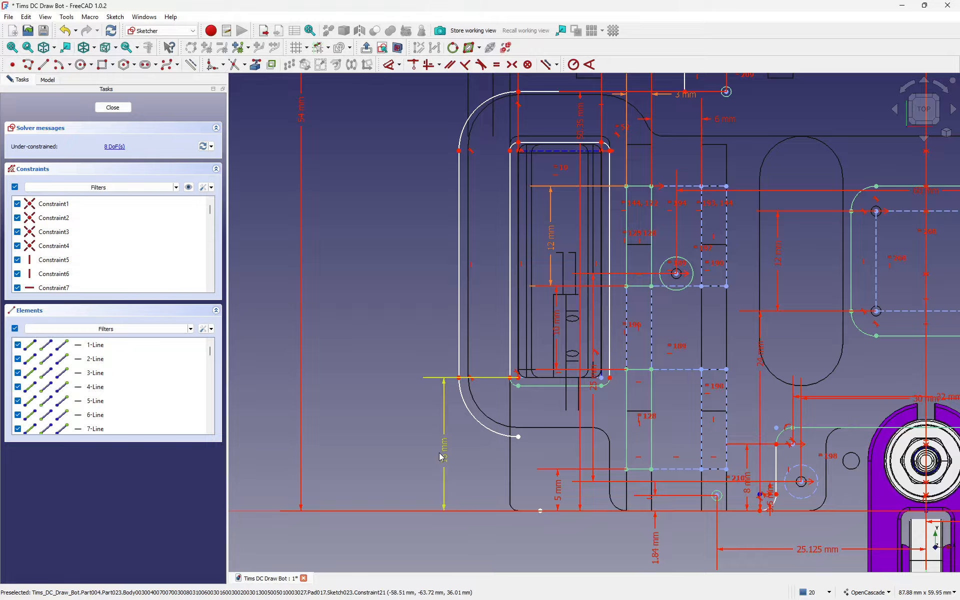
pyautogui.click(65, 31)
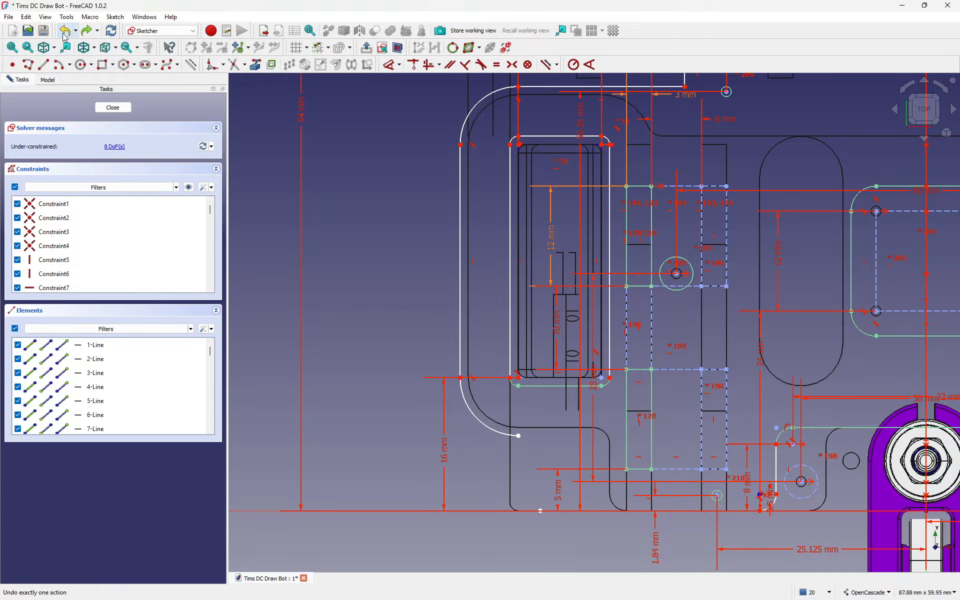
pyautogui.click(65, 31)
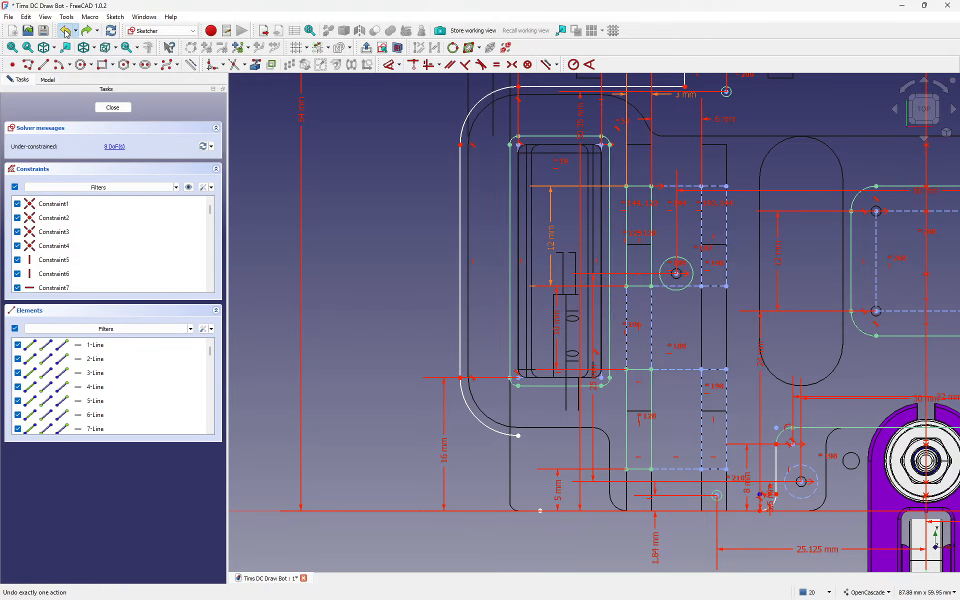
pyautogui.click(66, 31)
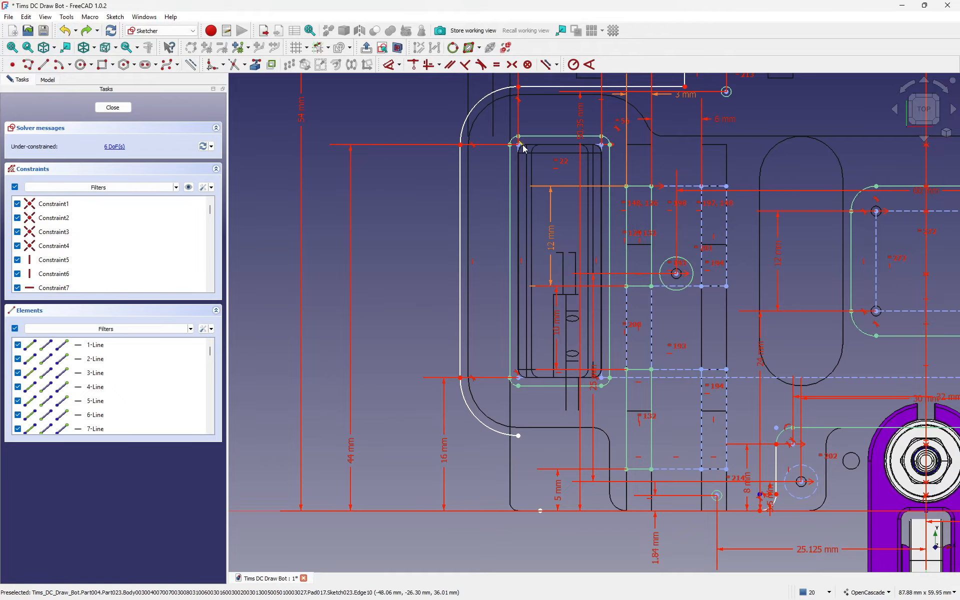
# Step: Delete the 44 mm dimension, add a 28 mm vertical dimension, and remove the 16 mm one
pyautogui.click(365, 466)
pyautogui.press('Delete')
pyautogui.click(390, 64)
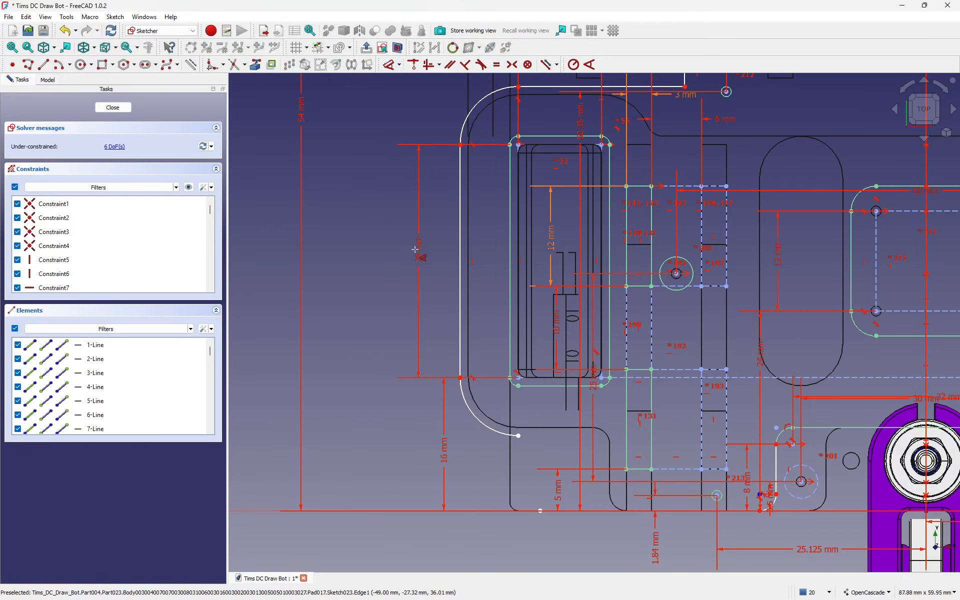
pyautogui.click(418, 255)
pyautogui.press('Return')
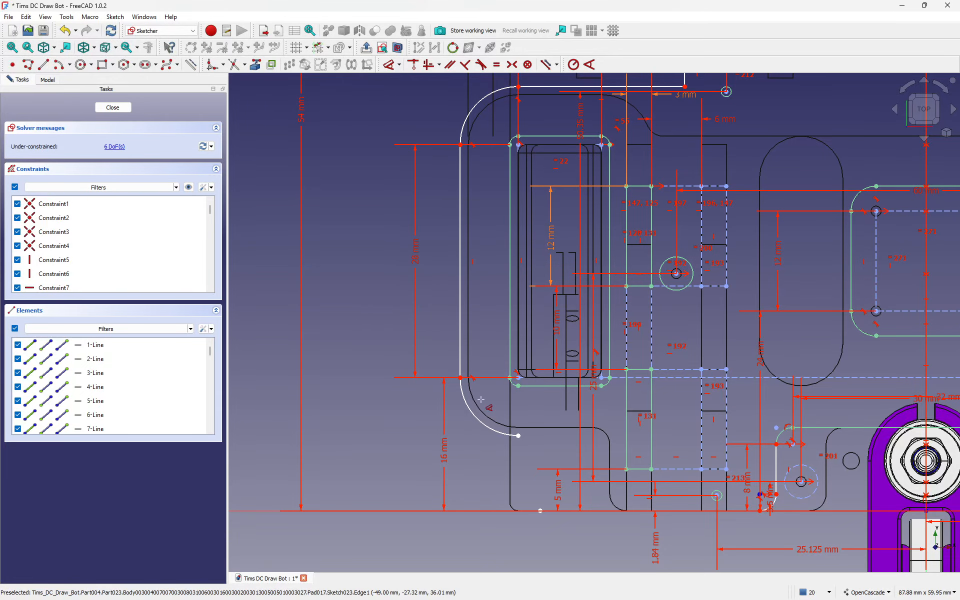
pyautogui.press('Escape')
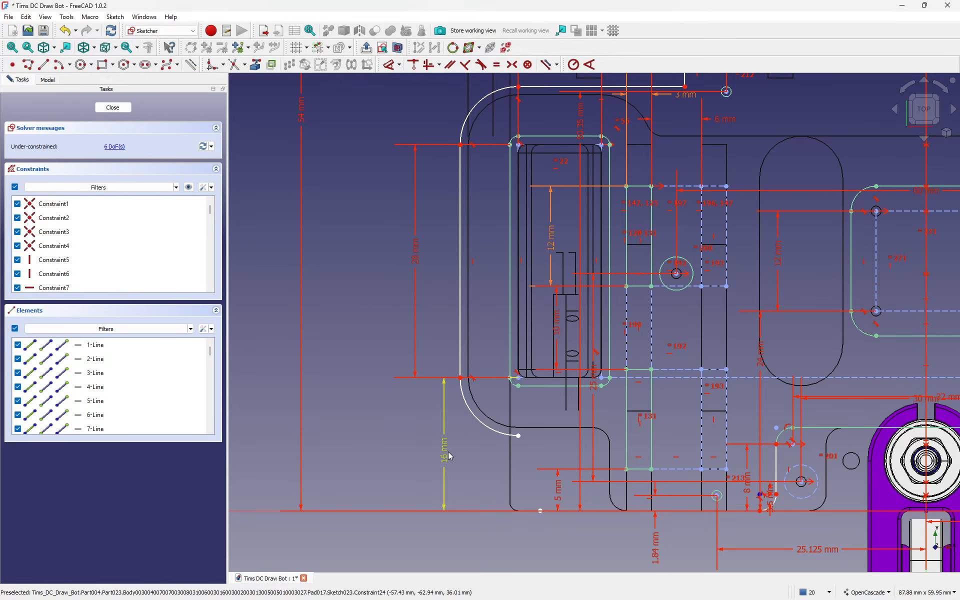
pyautogui.click(449, 456)
pyautogui.press('Delete')
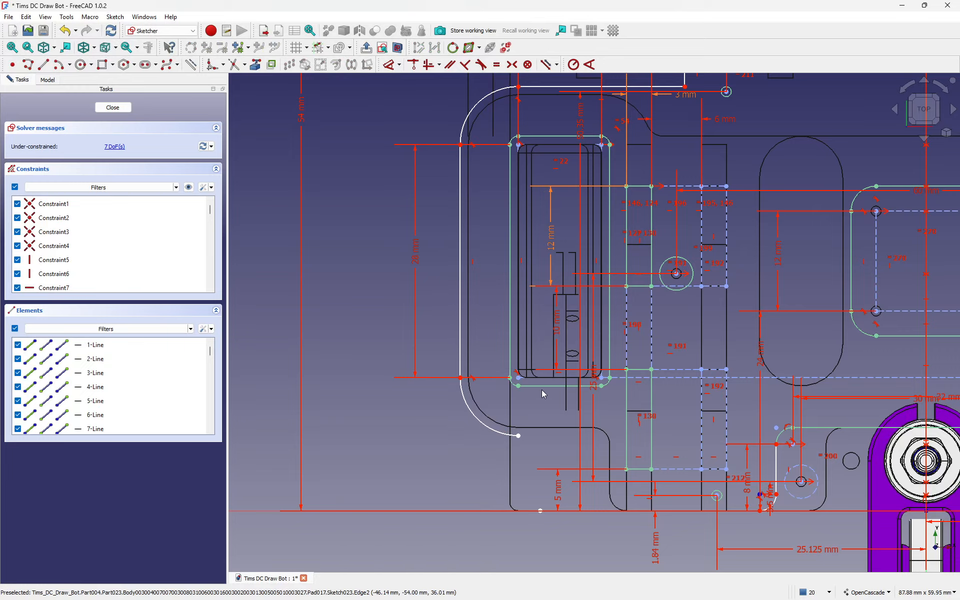
# Step: Lower the bottom line, make the arc end coincident, and make the lower-left arc tangent
pyautogui.moveTo(542, 391); pyautogui.dragTo(540, 468)
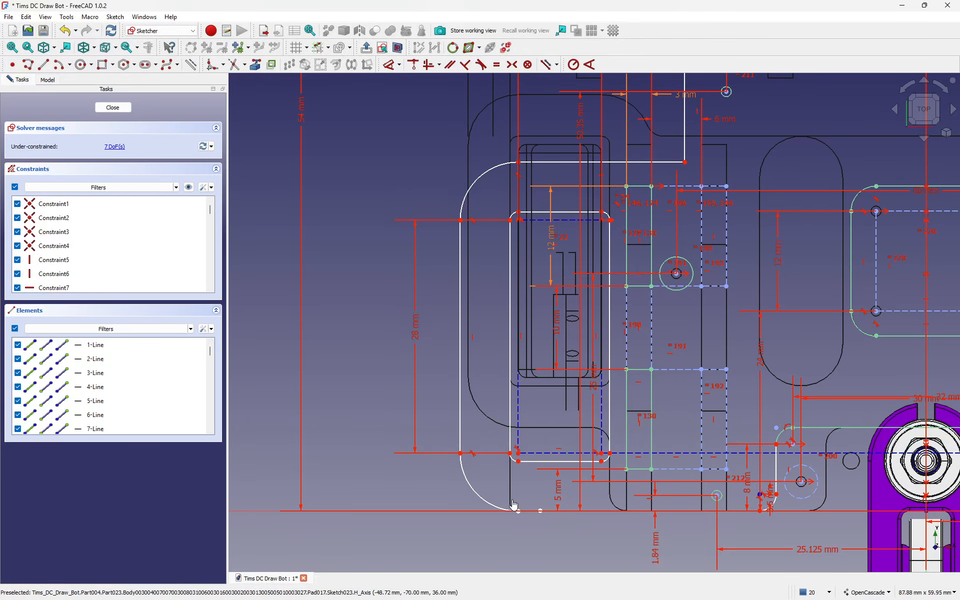
pyautogui.moveTo(513, 505); pyautogui.dragTo(540, 549)
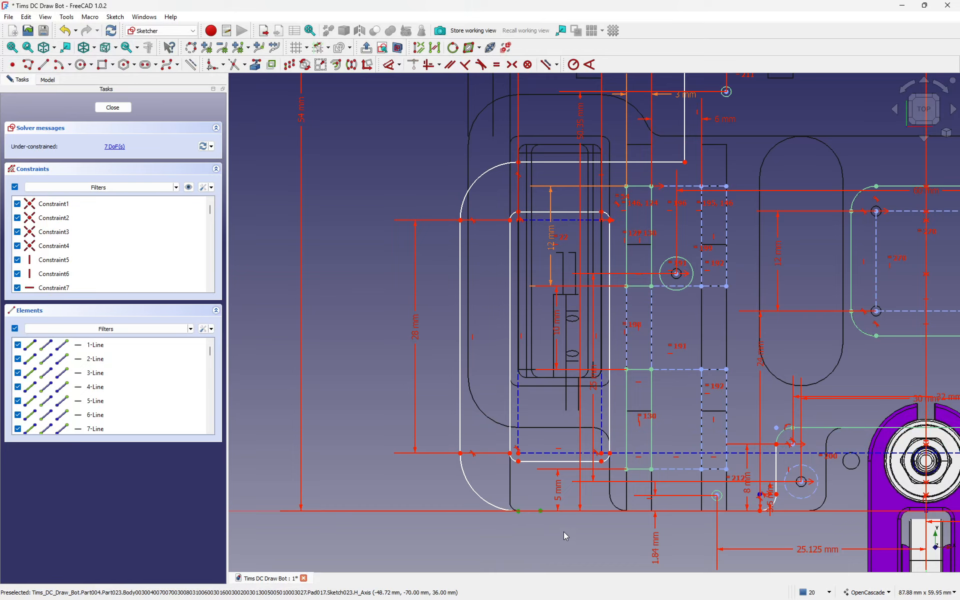
pyautogui.press('c')
pyautogui.click(526, 513)
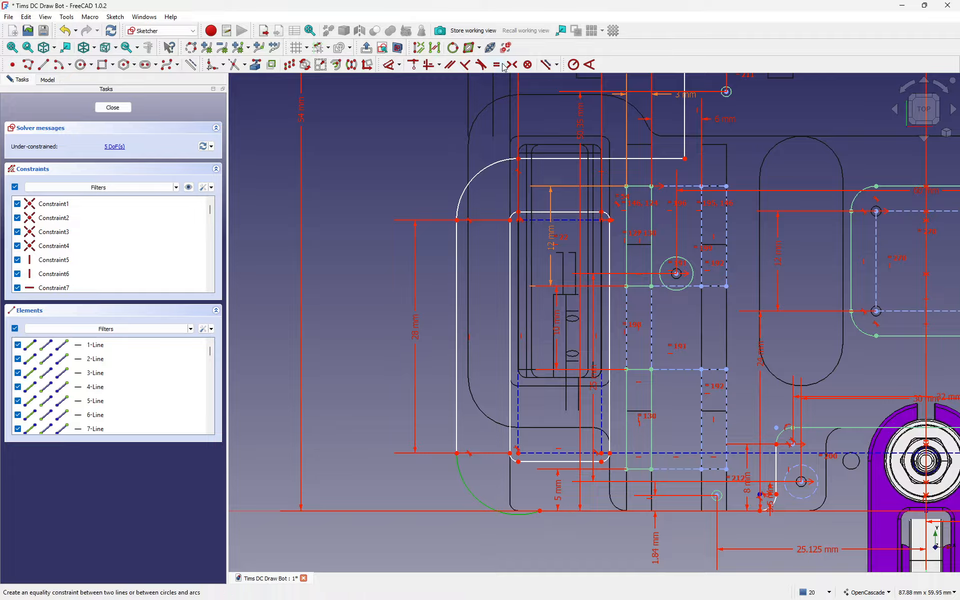
pyautogui.click(481, 65)
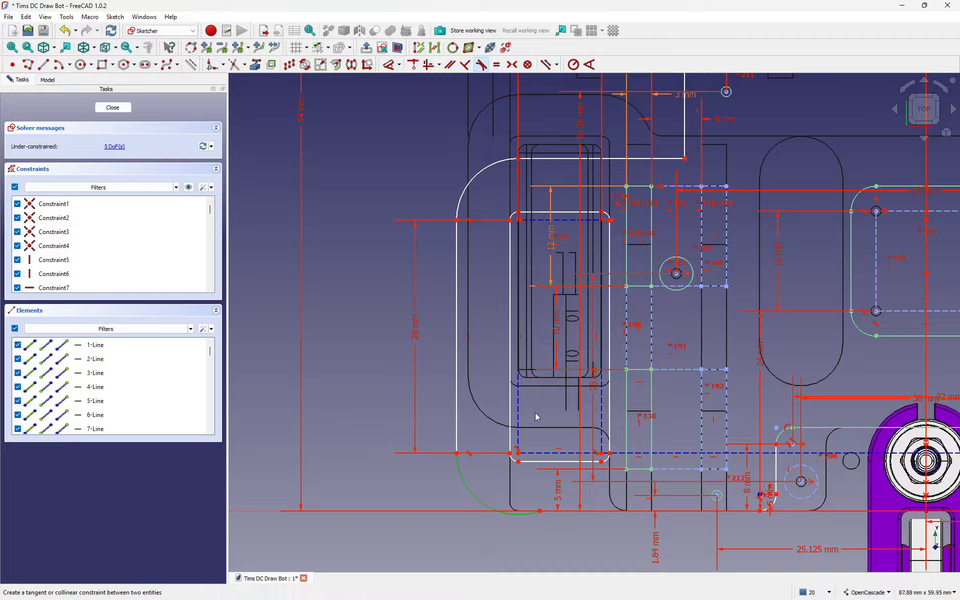
# Step: Move the 50.35 mm dimension label aside
pyautogui.scroll(3, 557, 532)
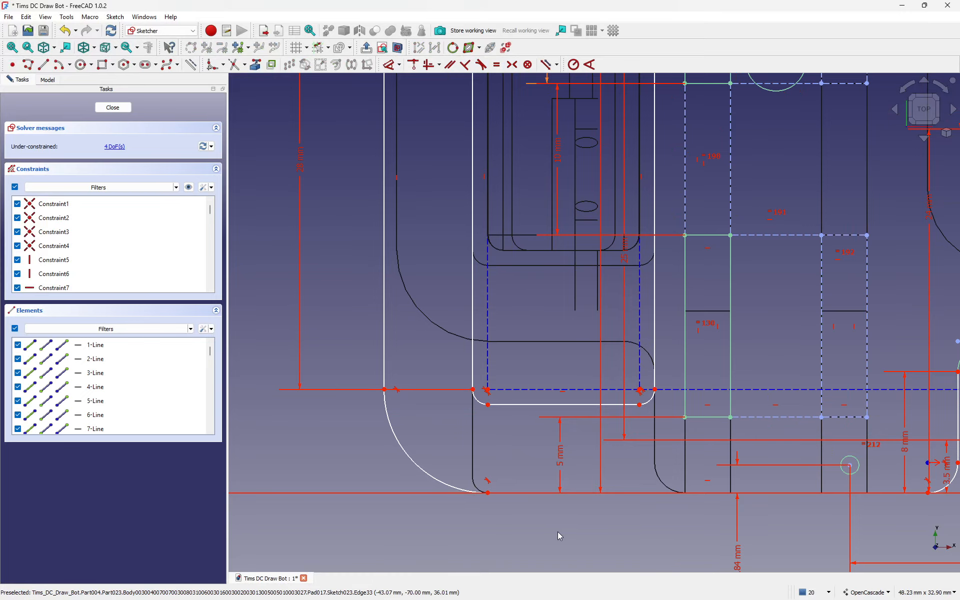
pyautogui.scroll(-2, 556, 515)
pyautogui.scroll(-1, 685, 530)
pyautogui.moveTo(685, 518); pyautogui.dragTo(563, 461, button='middle')
pyautogui.scroll(1, 477, 458)
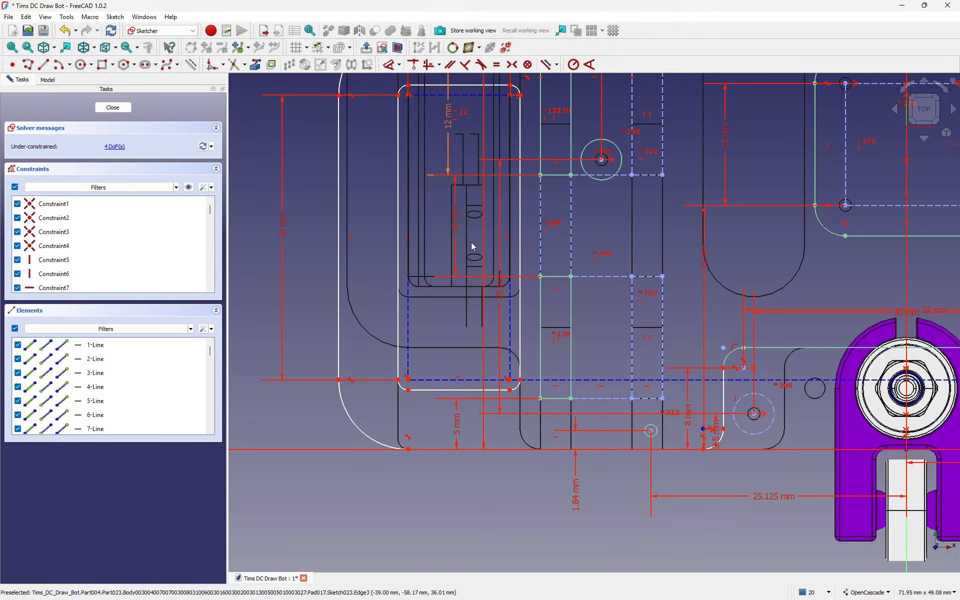
pyautogui.scroll(-2, 542, 360)
pyautogui.moveTo(565, 175); pyautogui.dragTo(569, 200)
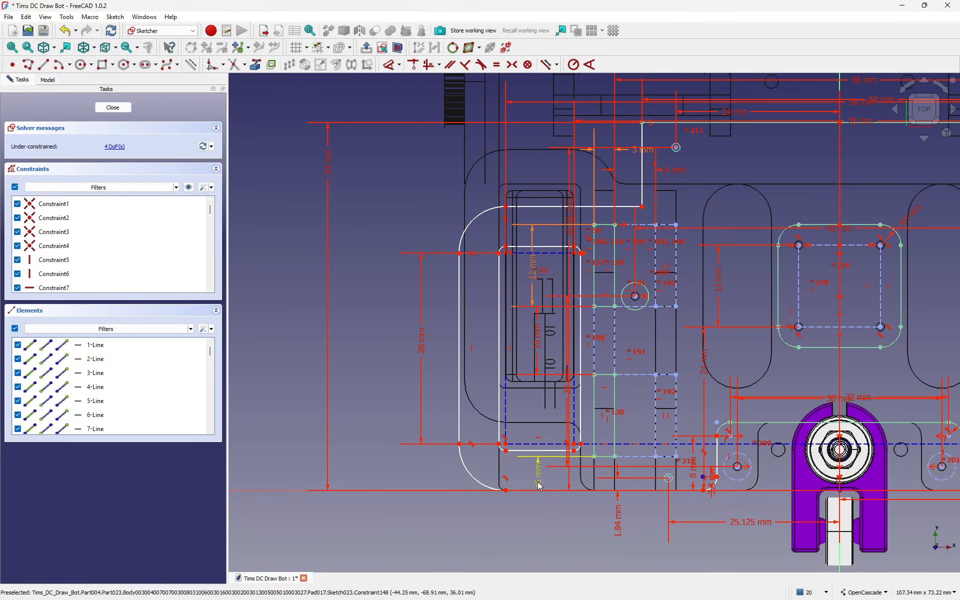
# Step: Move the 5 mm label left and delete the old 54 mm dimension
pyautogui.moveTo(535, 478); pyautogui.dragTo(414, 468)
pyautogui.moveTo(380, 350); pyautogui.dragTo(366, 350, button='middle')
pyautogui.moveTo(314, 170); pyautogui.dragTo(345, 206)
pyautogui.click(341, 206)
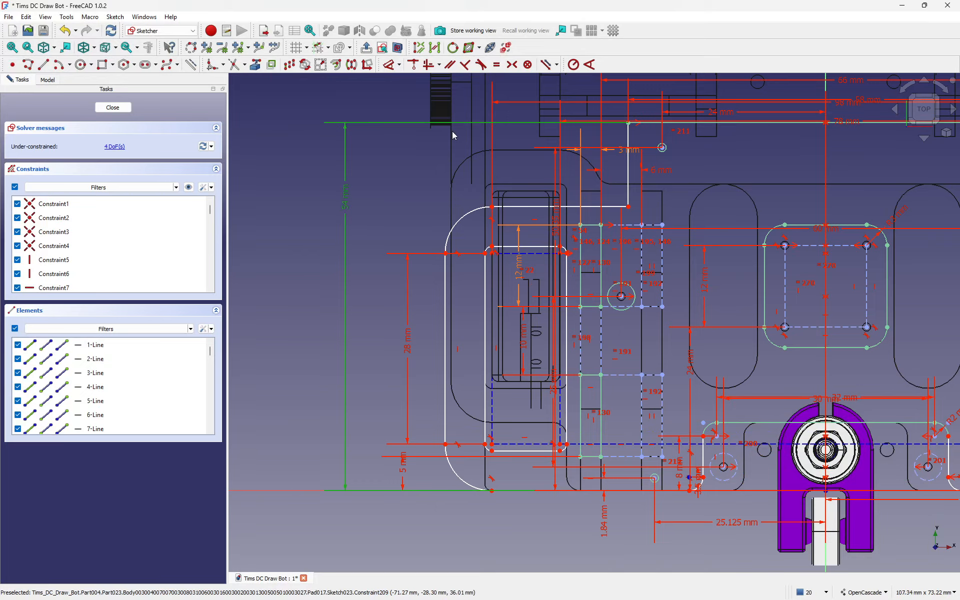
pyautogui.press('Delete')
# Step: Add a 54 mm vertical dimension between the outline's top and bottom points
pyautogui.click(628, 124)
pyautogui.click(492, 491)
pyautogui.press('d')
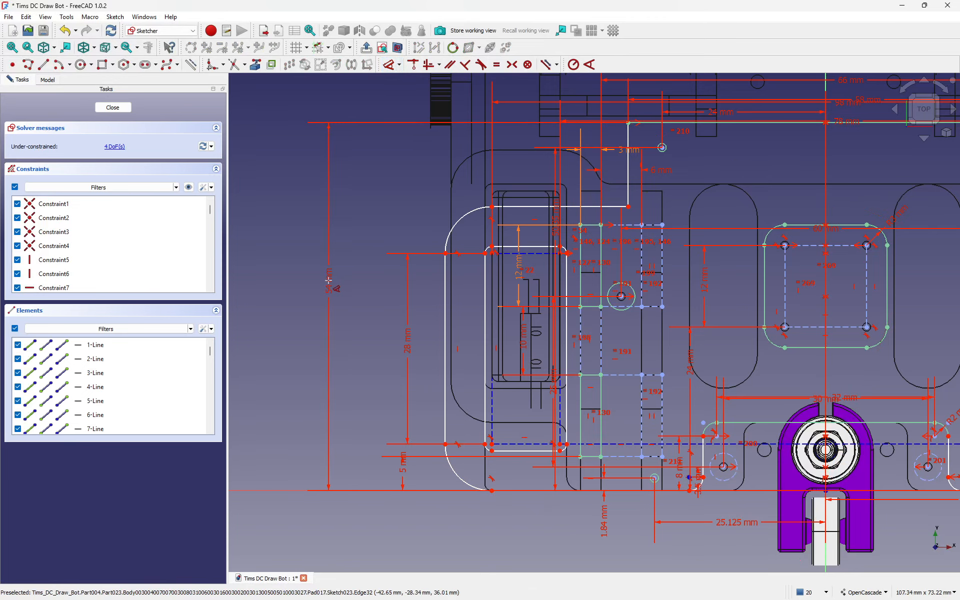
pyautogui.click(328, 287)
pyautogui.press('Return')
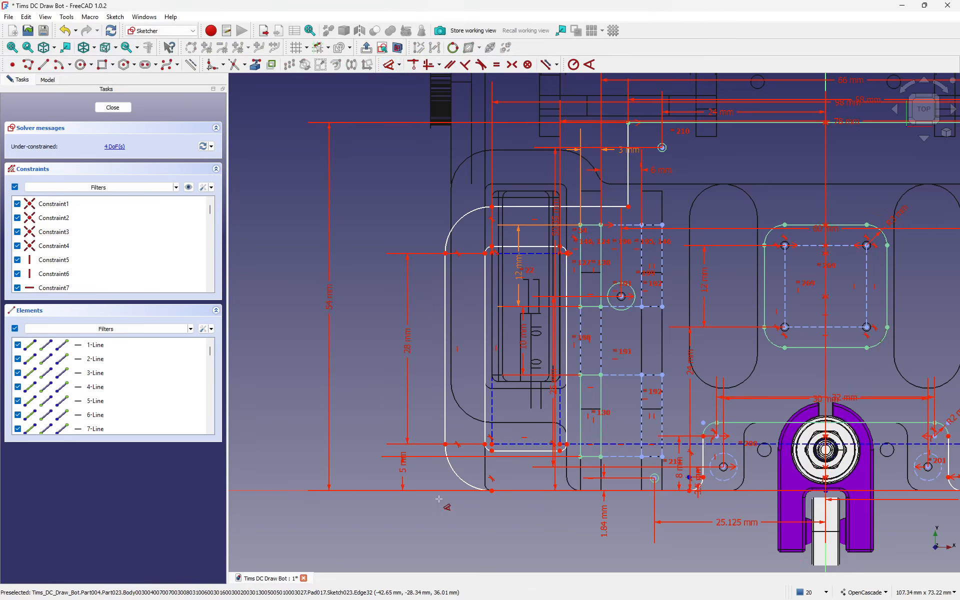
pyautogui.scroll(1, 505, 530)
pyautogui.press('Escape')
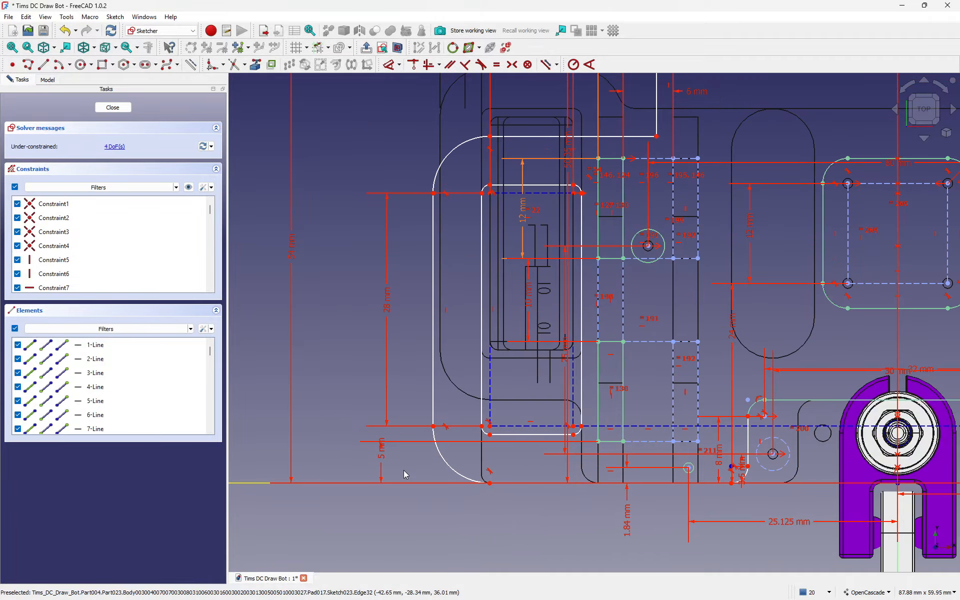
# Step: Move the 5 mm dimension label to the right
pyautogui.moveTo(382, 450); pyautogui.dragTo(516, 483)
pyautogui.scroll(-4, 310, 463)
pyautogui.scroll(6, 650, 455)
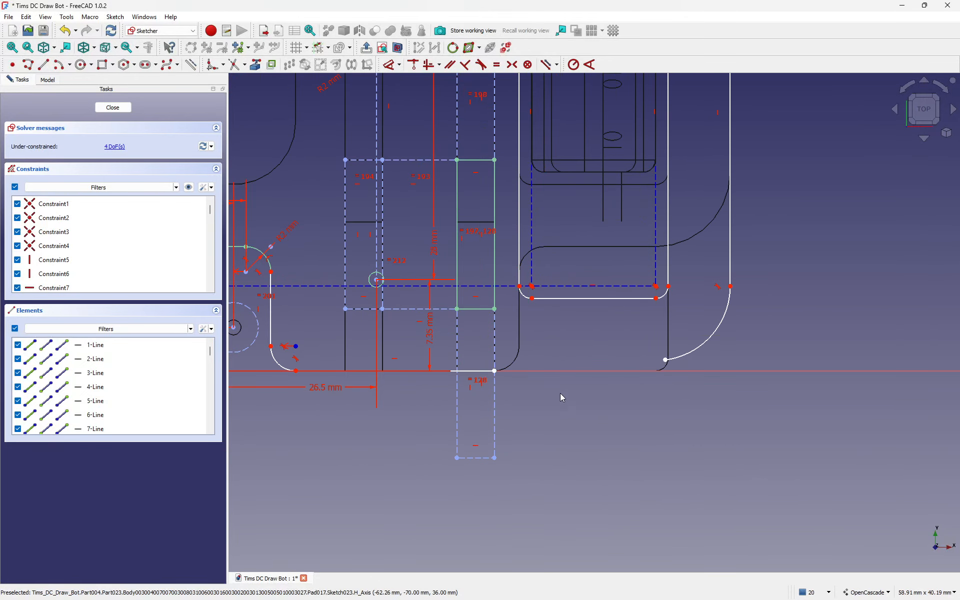
# Step: Stretch the bottom line right and make its end coincident with the lower-right arc
pyautogui.moveTo(497, 372); pyautogui.dragTo(734, 423)
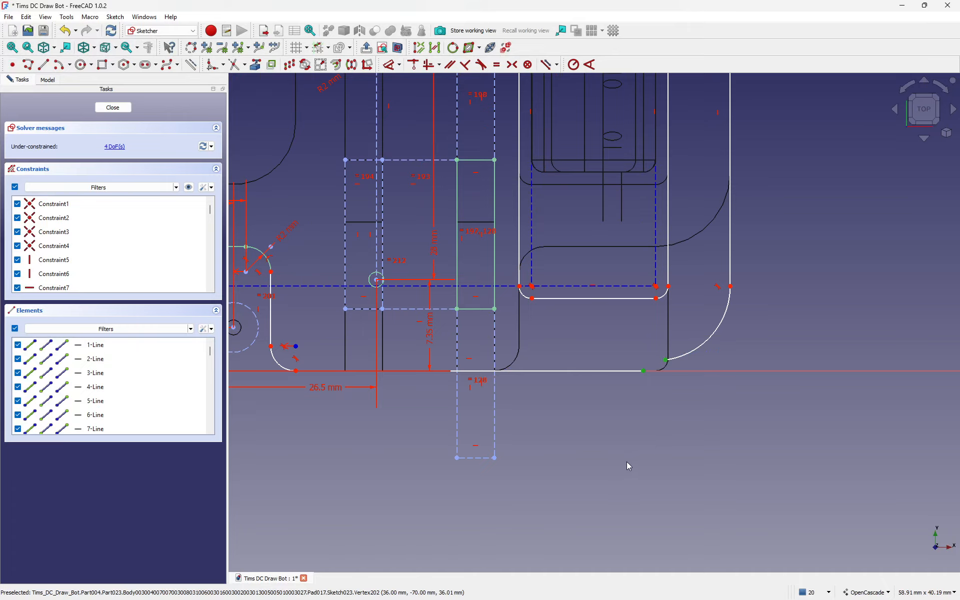
pyautogui.press('c')
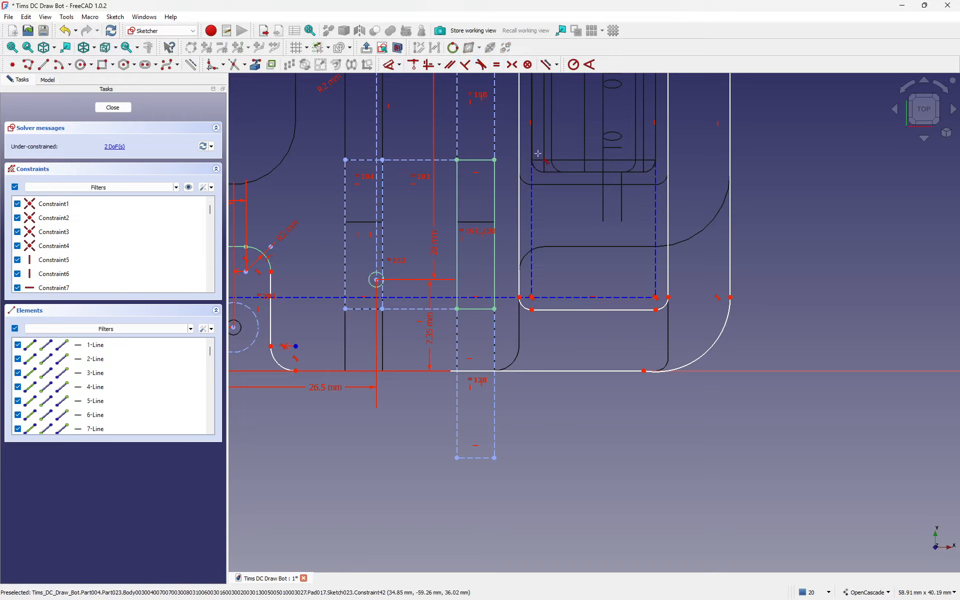
pyautogui.click(633, 371)
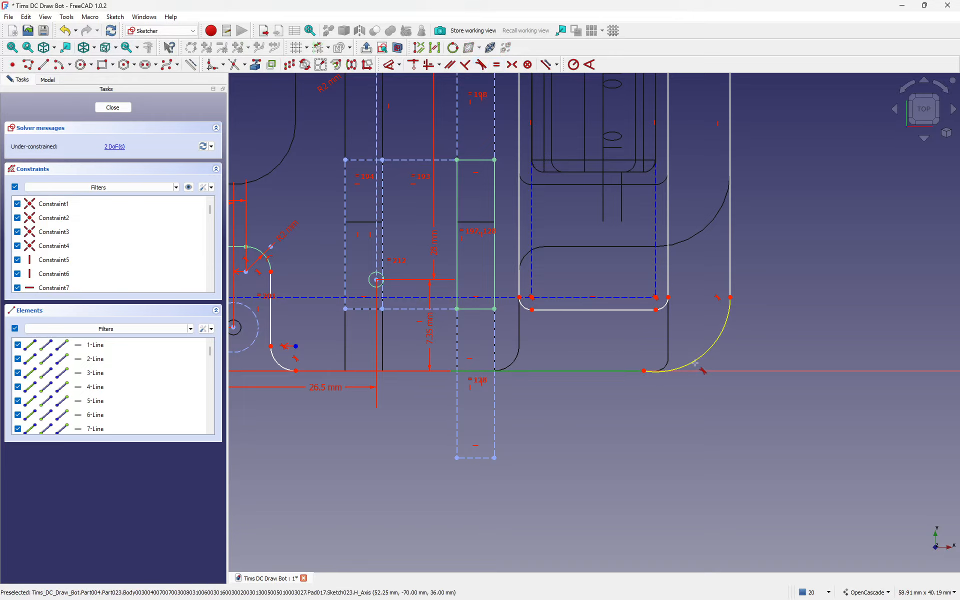
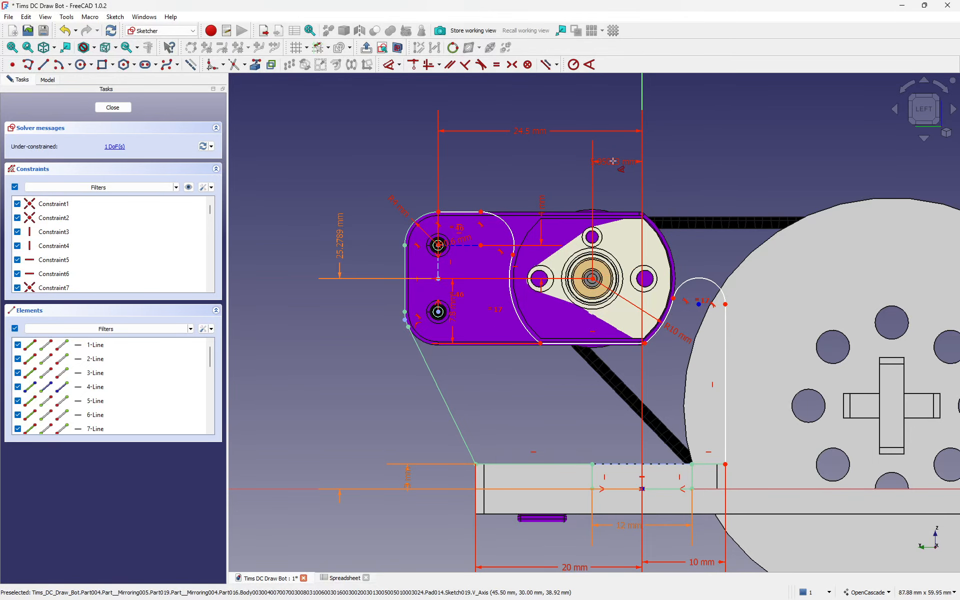
# Step: Change the 5.95 mm offset dimension to 6 mm and nudge the R10 label aside
pyautogui.doubleClick(613, 161)
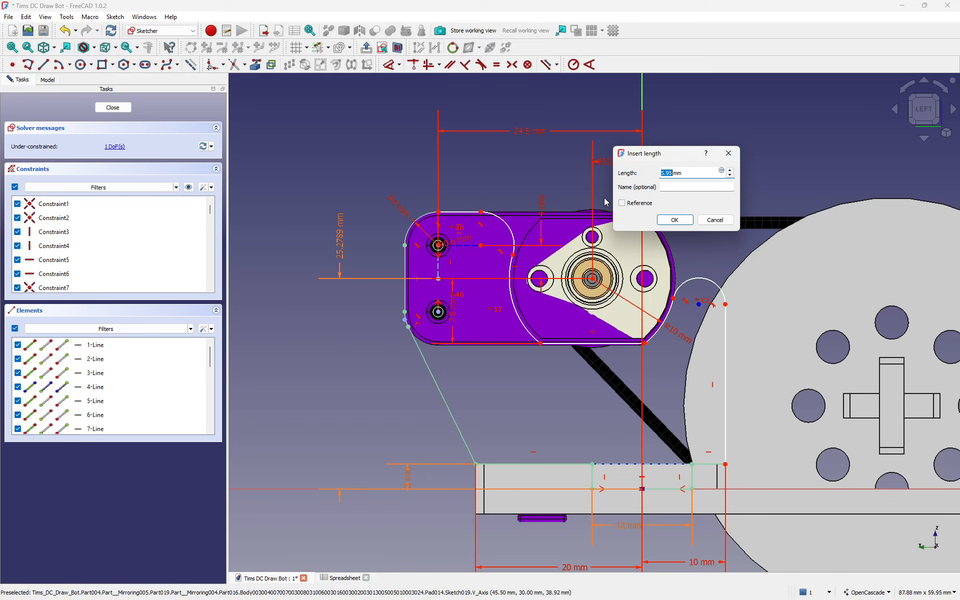
pyautogui.write('6')
pyautogui.press('Return')
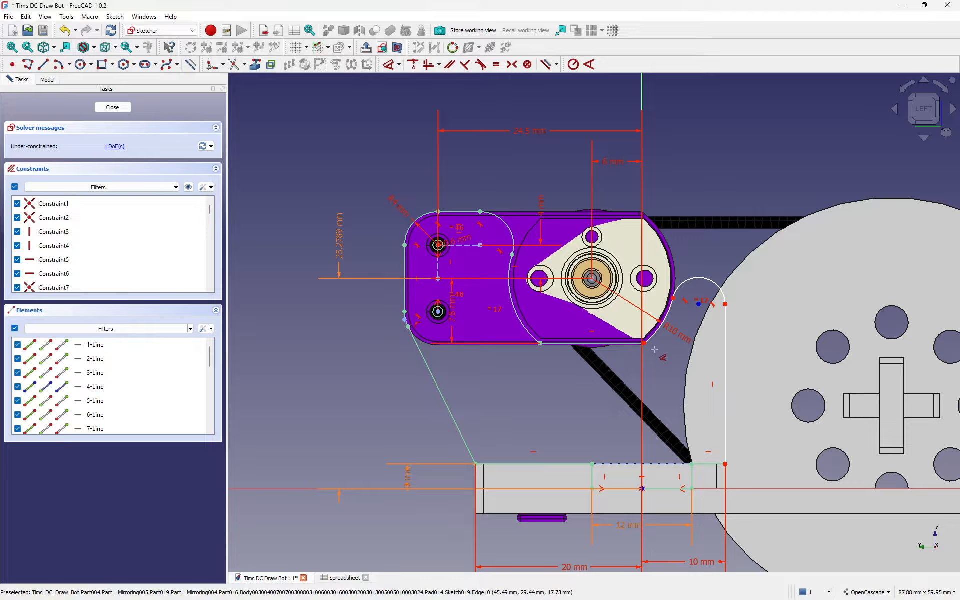
pyautogui.moveTo(669, 332); pyautogui.dragTo(676, 339)
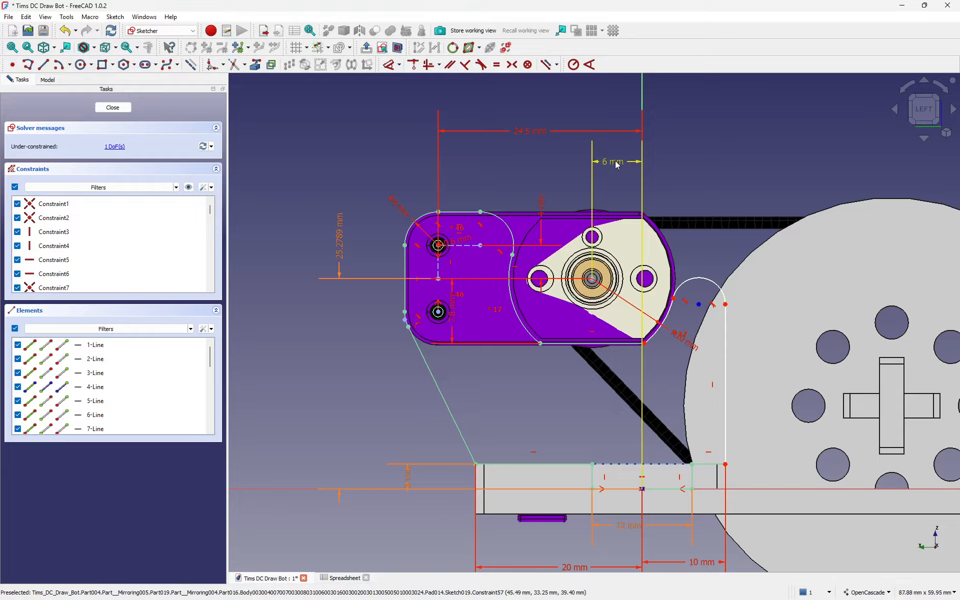
# Step: Replace the 24.5 mm dimension with an 18.5 mm horizontal distance constraint
pyautogui.click(524, 132)
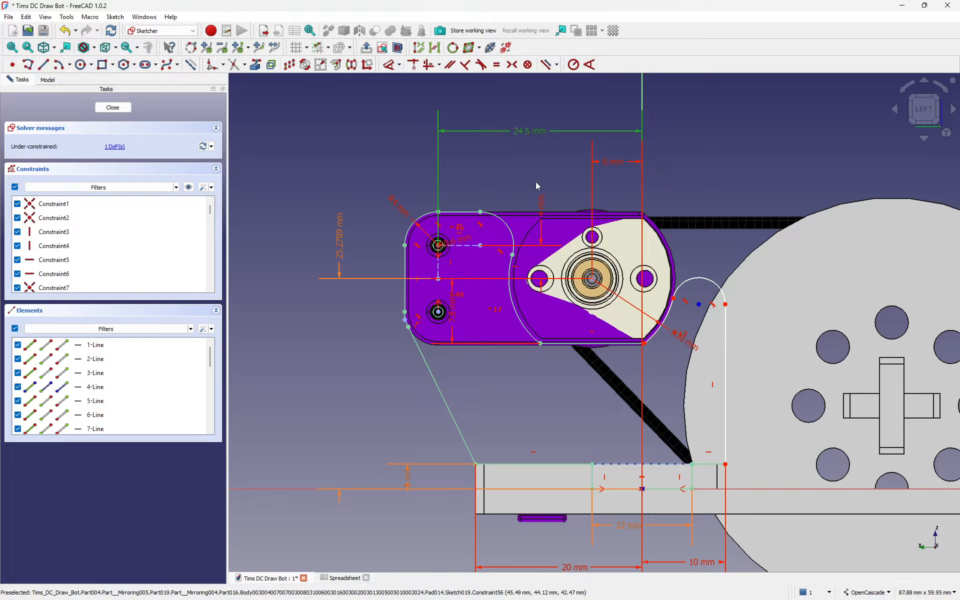
pyautogui.press('Delete')
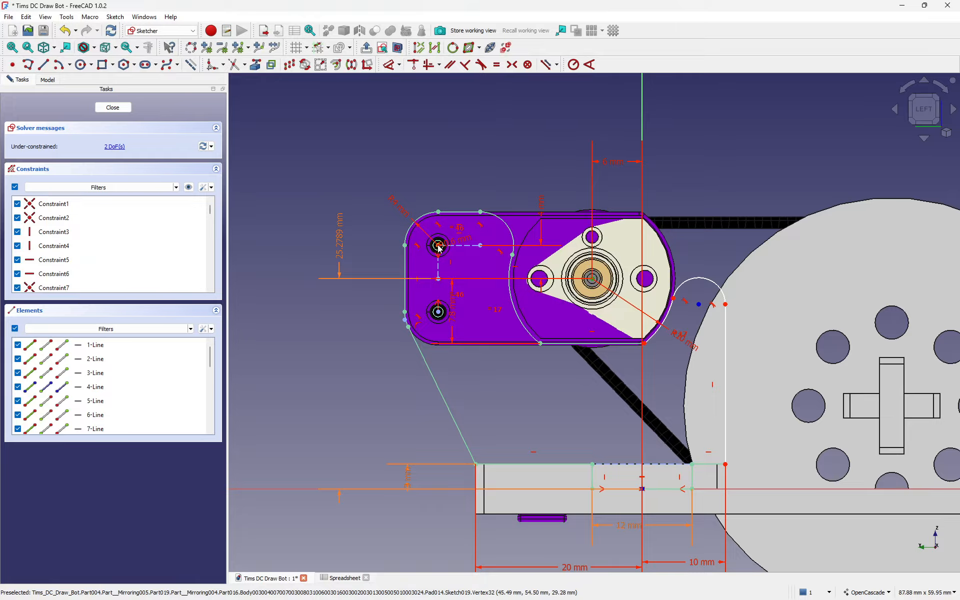
pyautogui.click(390, 65)
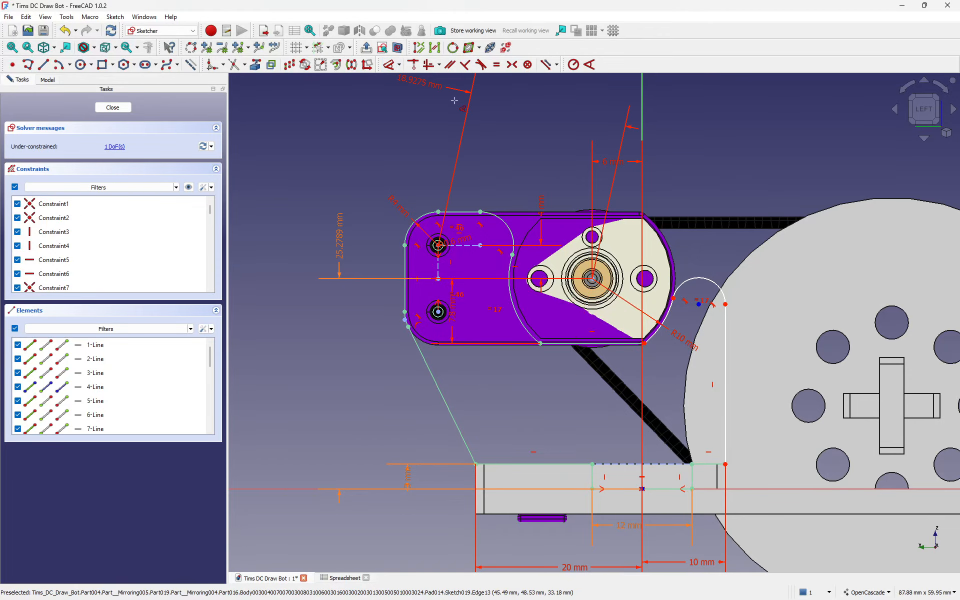
pyautogui.click(510, 162)
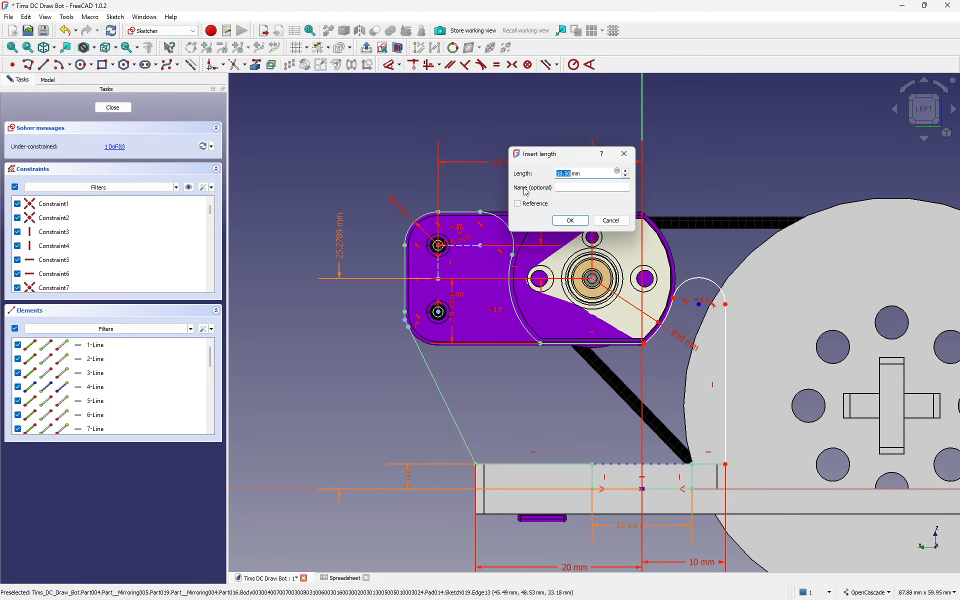
pyautogui.press('Return')
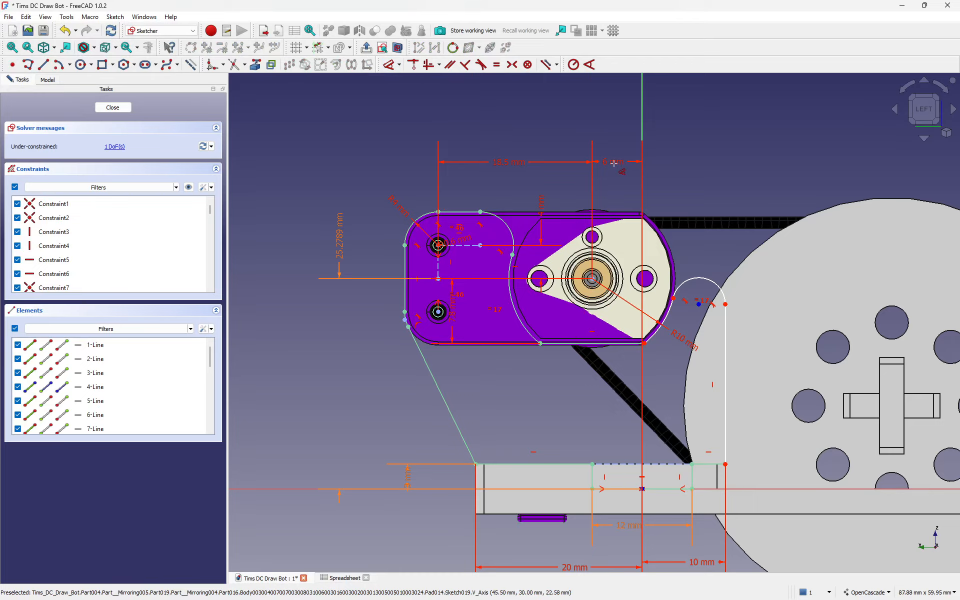
pyautogui.rightClick(681, 145)
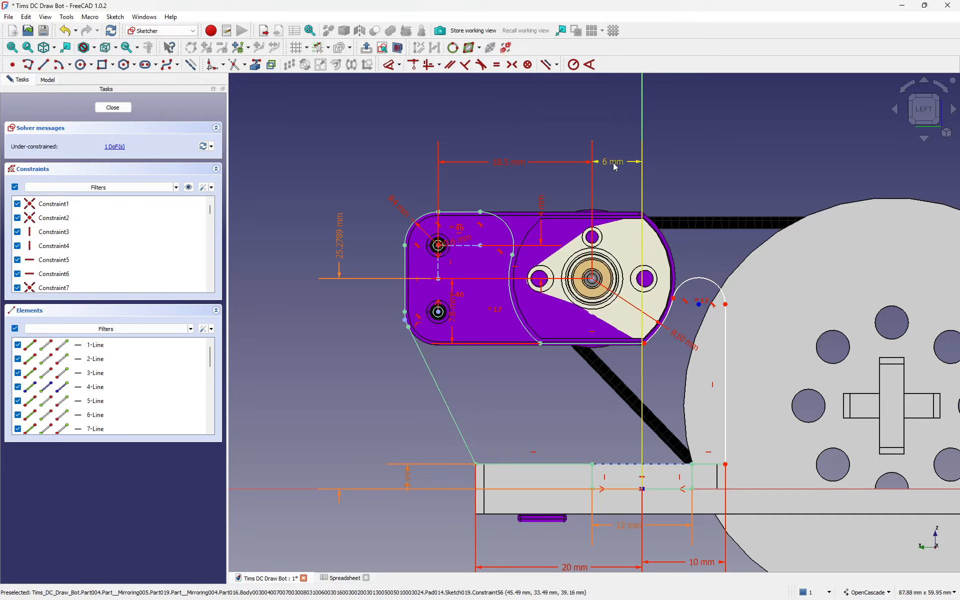
# Step: Inspect the 6 mm constraint, then select the small arc on the right
pyautogui.click(614, 167)
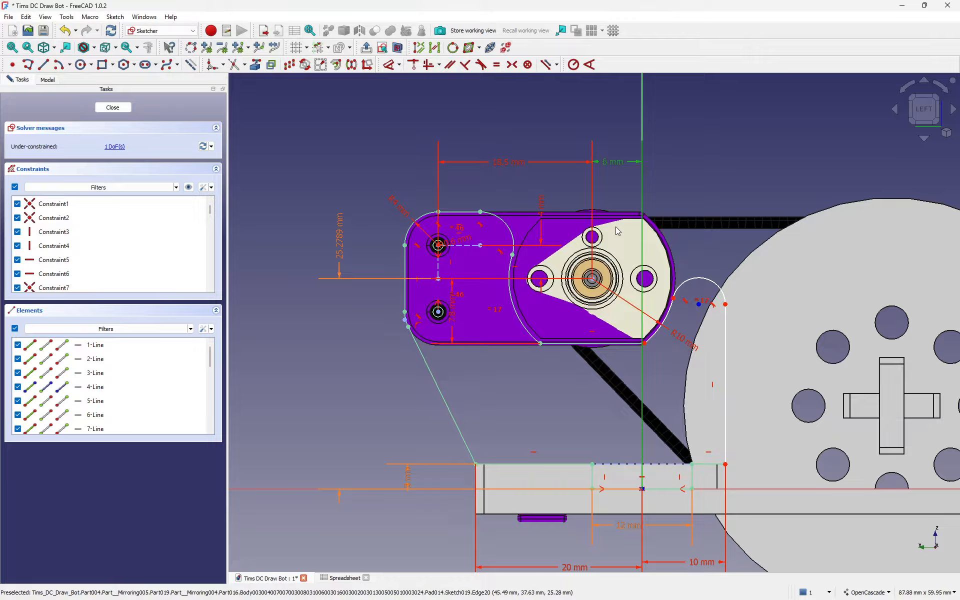
pyautogui.click(619, 194)
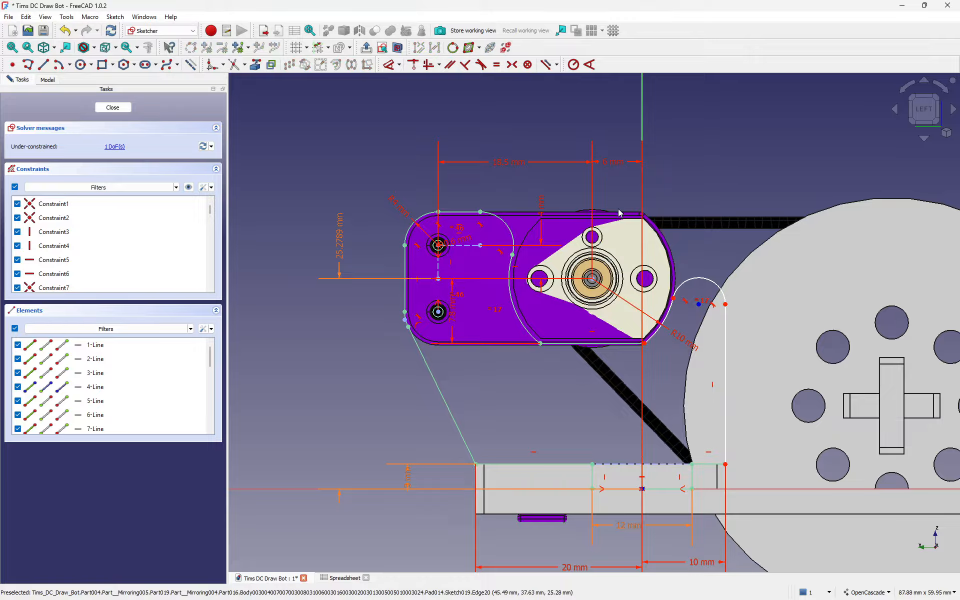
pyautogui.click(702, 284)
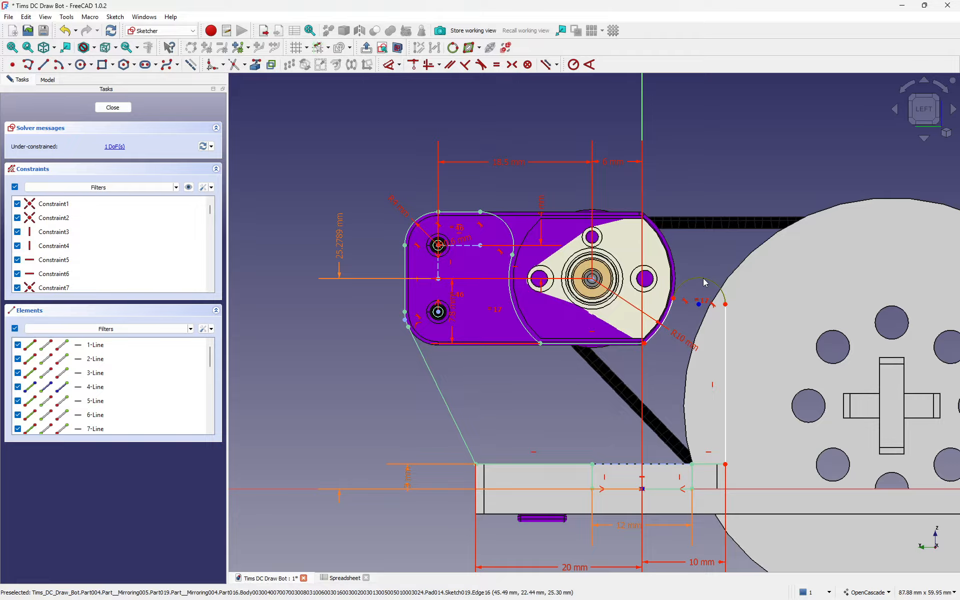
# Step: Add a radius constraint to the small arc, entering 3 mm then changing it to 4 mm
pyautogui.click(573, 64)
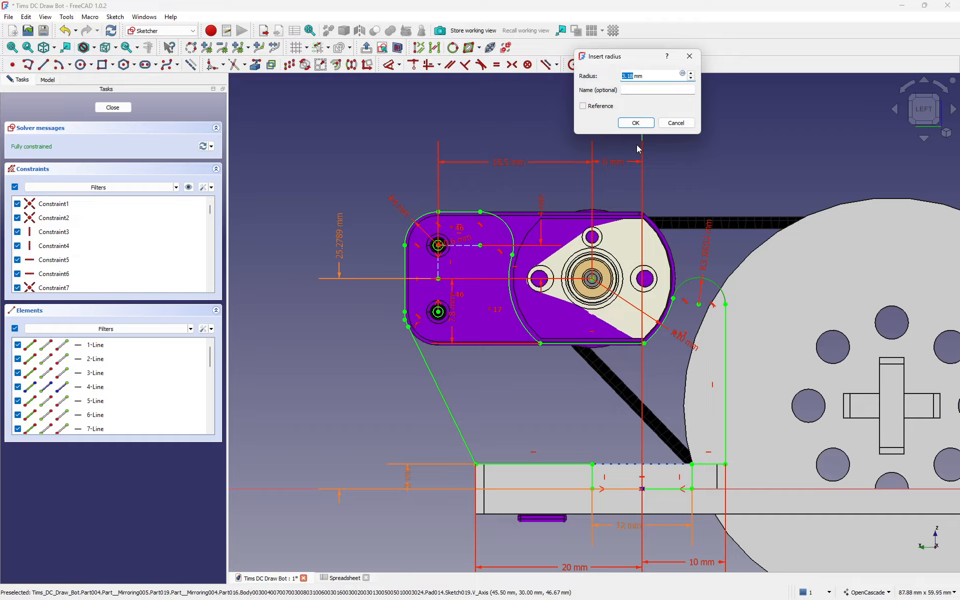
pyautogui.write('3')
pyautogui.press('Return')
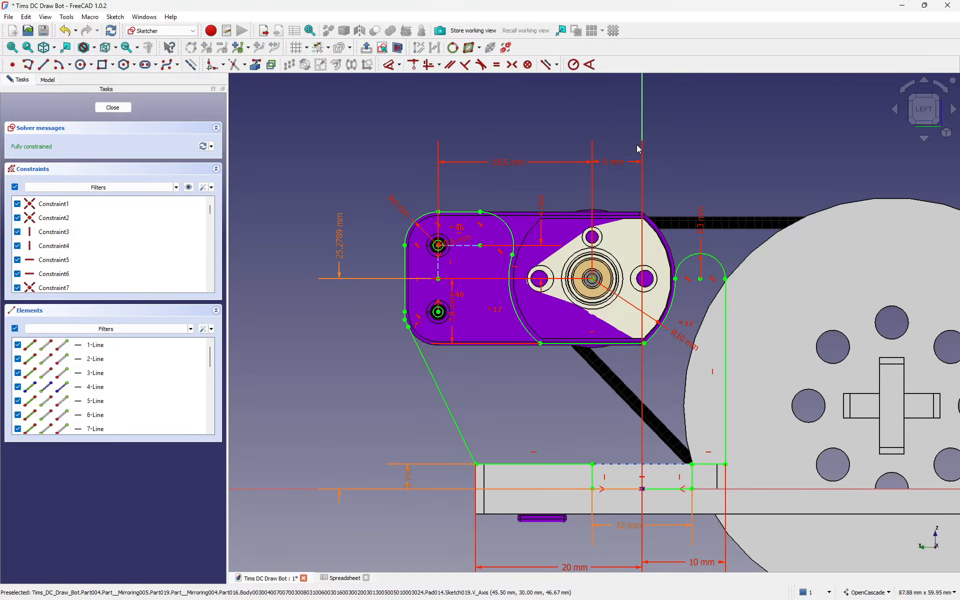
pyautogui.doubleClick(700, 221)
pyautogui.write('4mm')
pyautogui.press('Return')
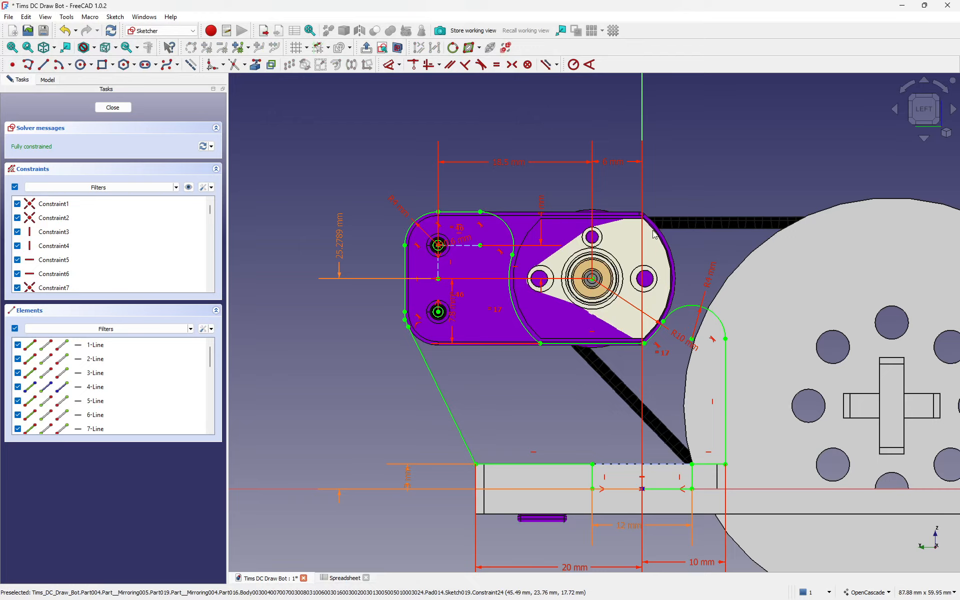
# Step: Close the sketch and show the Mabuchi 130 wEncoder001 motor's placement position
pyautogui.click(113, 108)
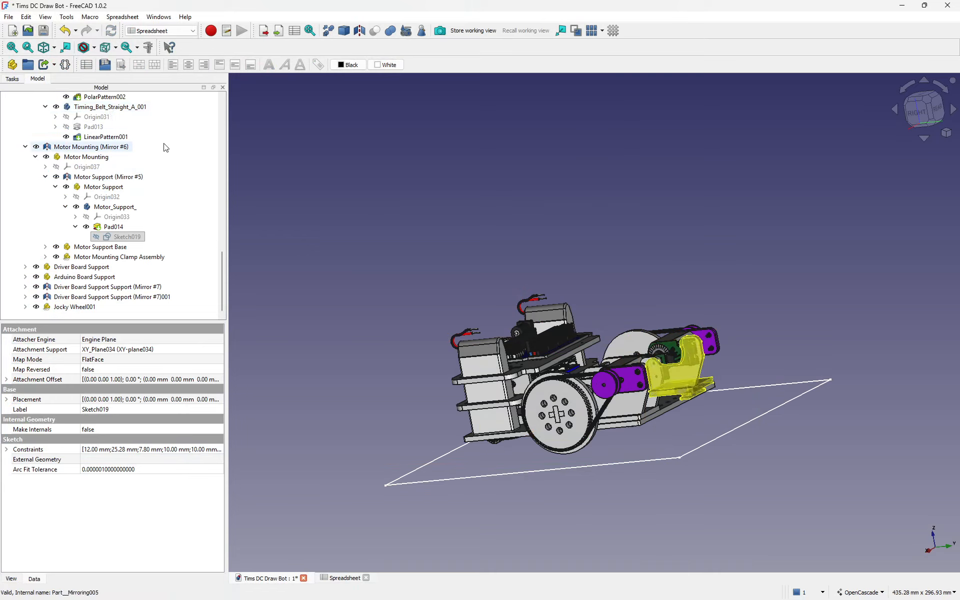
pyautogui.scroll(4, 131, 194)
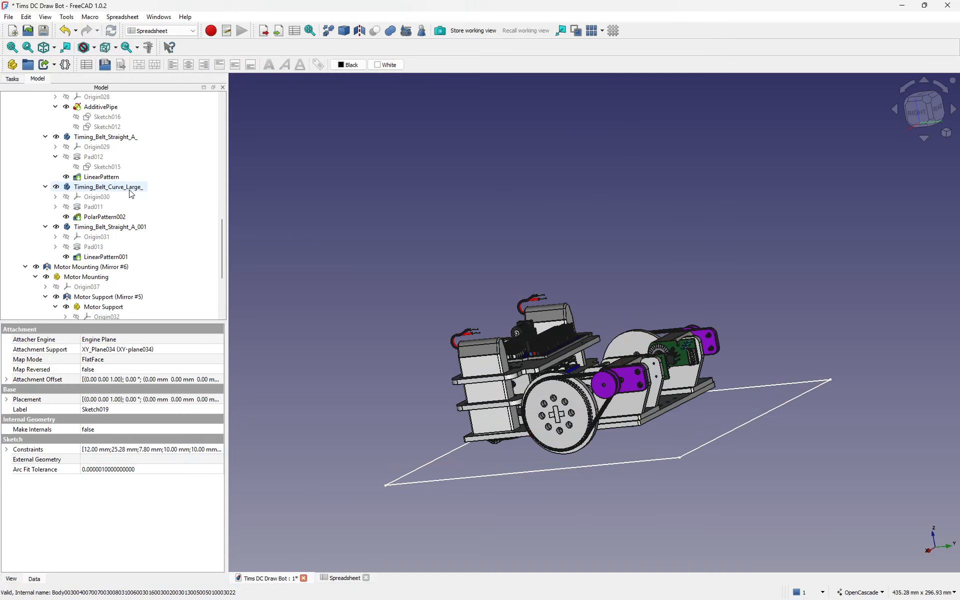
pyautogui.scroll(6, 132, 198)
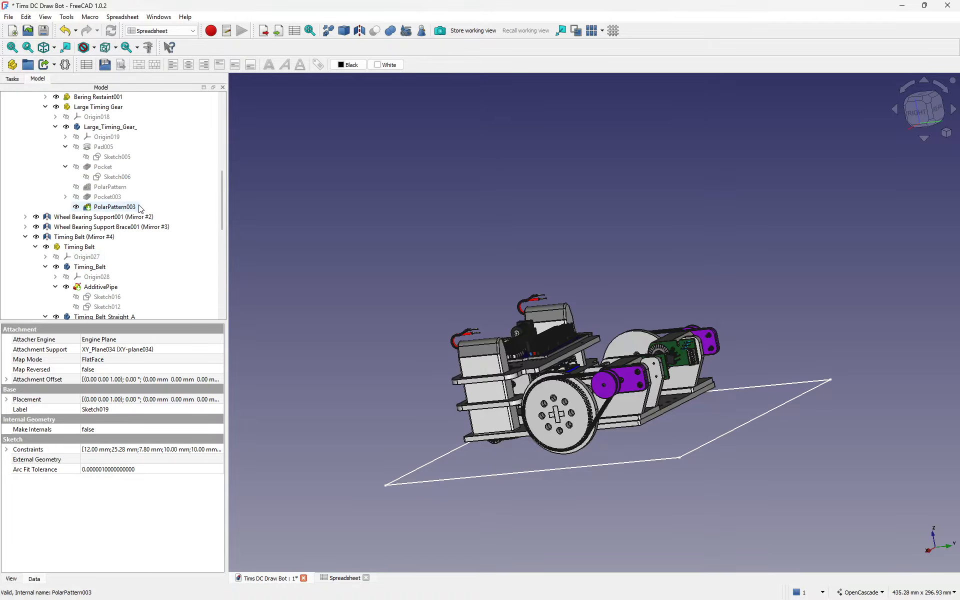
pyautogui.scroll(2, 140, 209)
pyautogui.scroll(3, 139, 209)
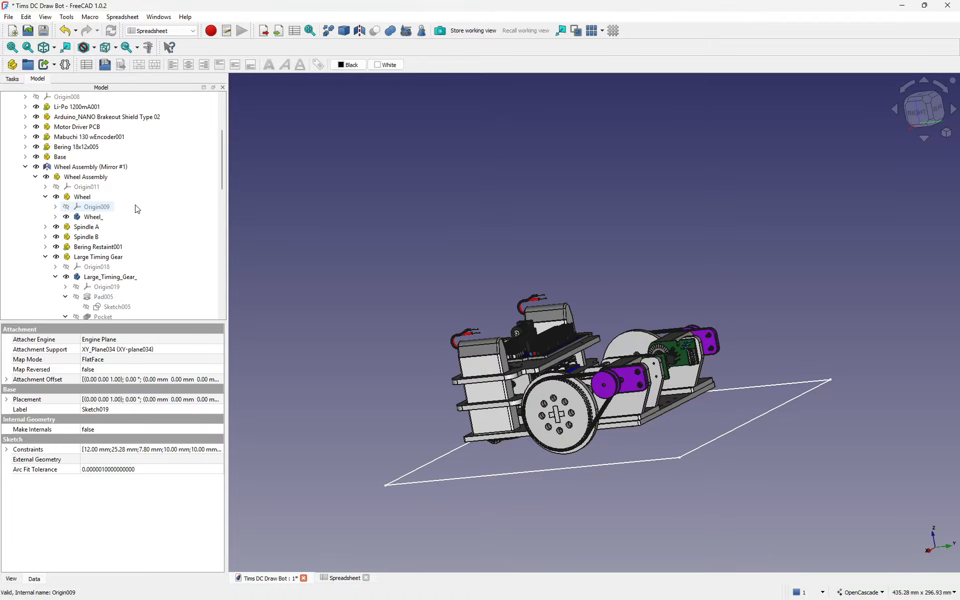
pyautogui.scroll(3, 95, 180)
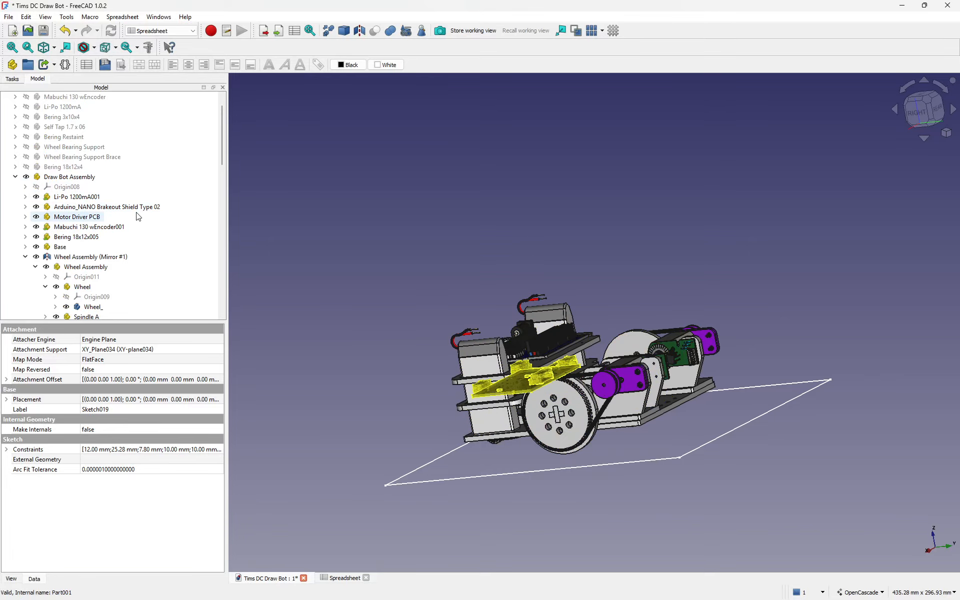
pyautogui.click(88, 231)
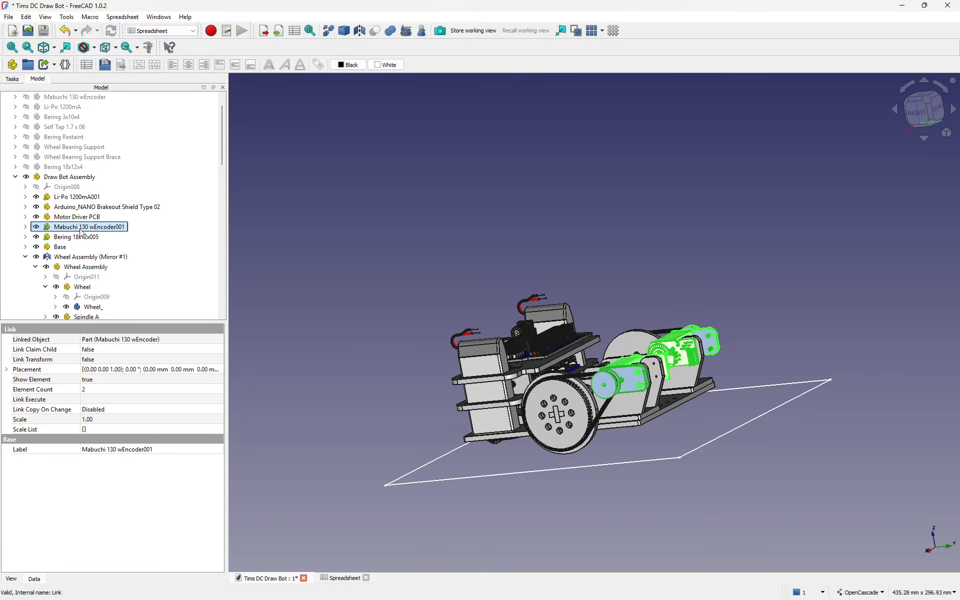
pyautogui.click(6, 370)
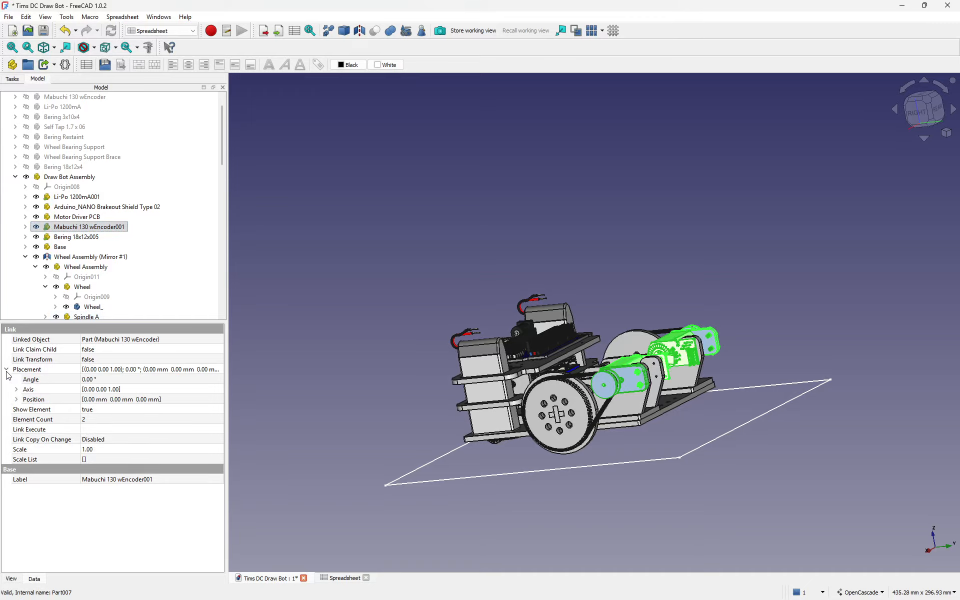
pyautogui.click(16, 400)
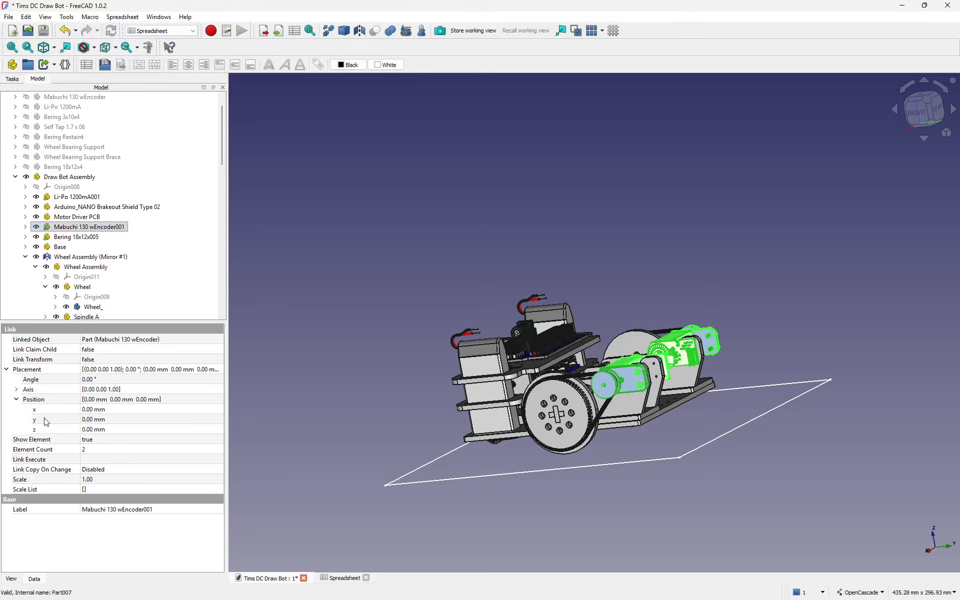
# Step: Show Link_i0's position values: x 20 mm, y 36 mm, z 25.28 mm
pyautogui.click(25, 227)
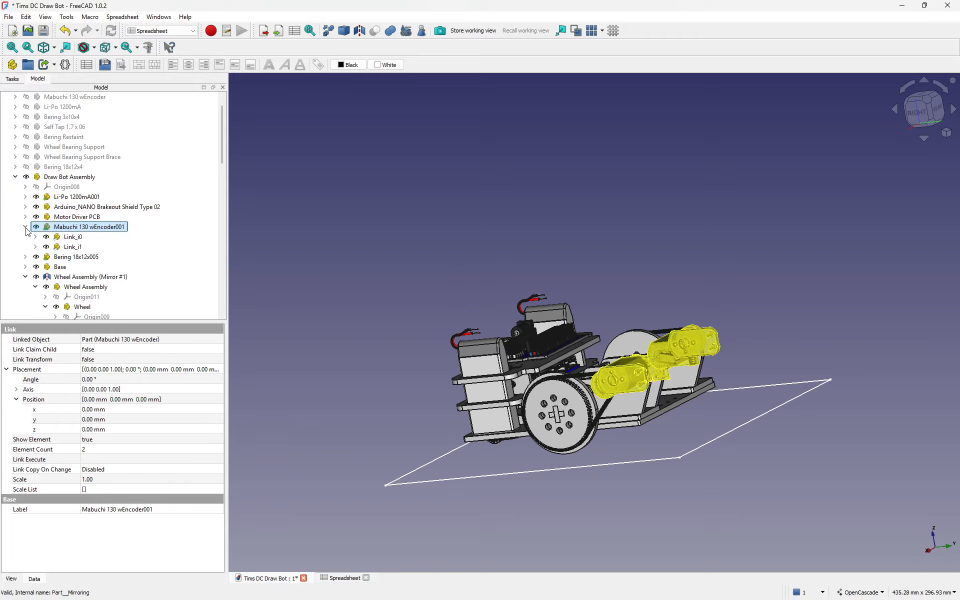
pyautogui.click(59, 238)
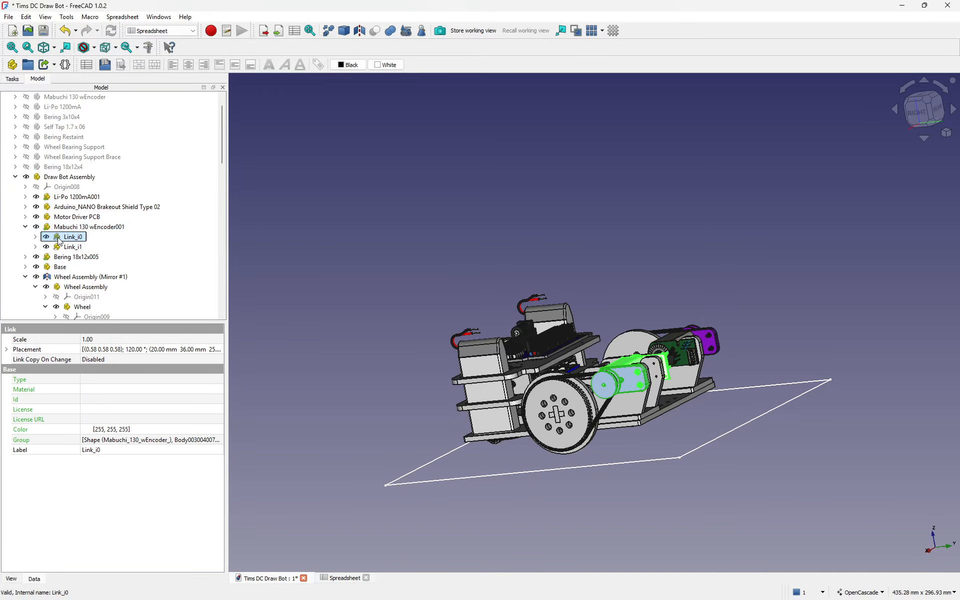
pyautogui.click(7, 350)
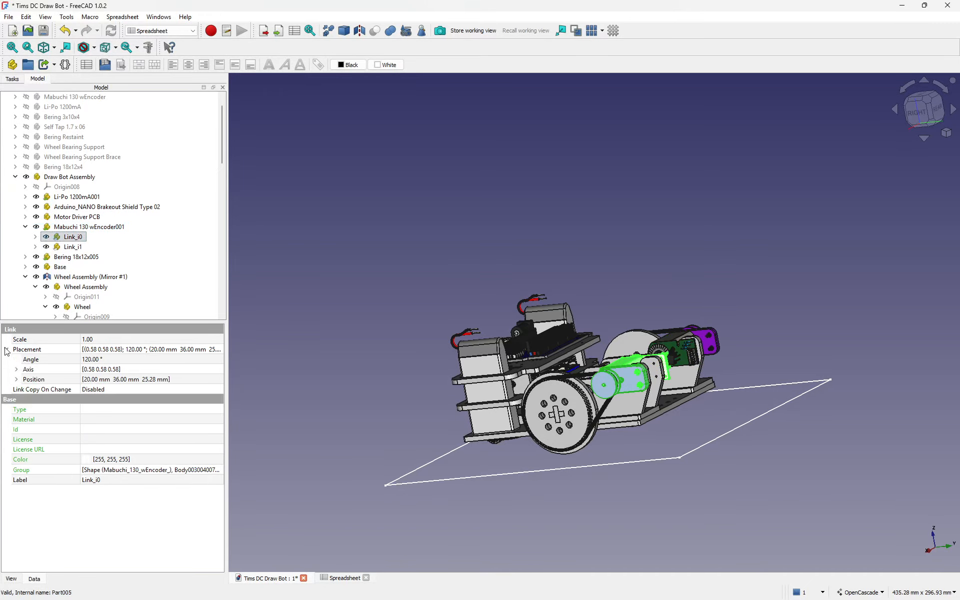
pyautogui.click(17, 379)
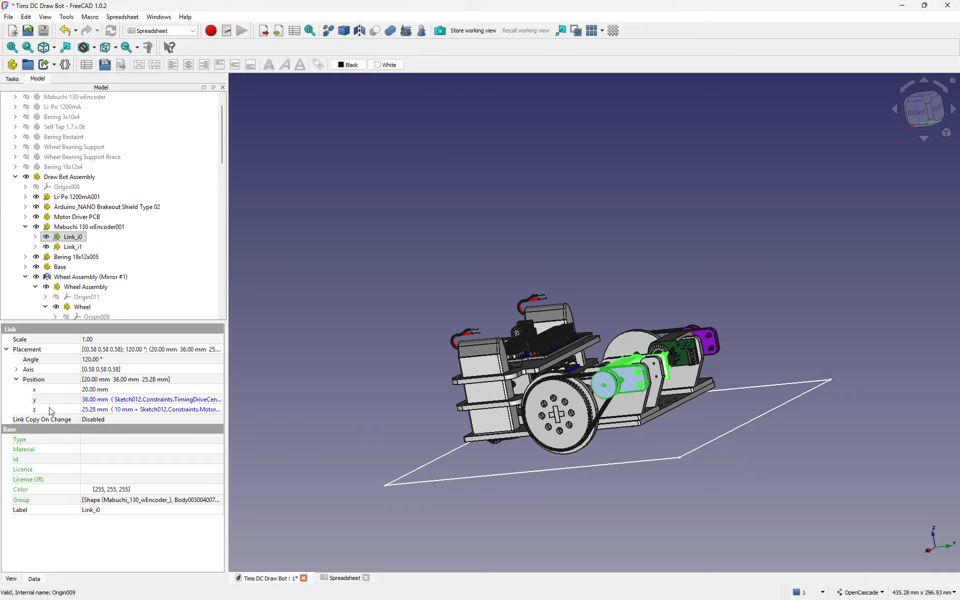
# Step: Drive the link's y position with the TimingDriveCentres expression (36 mm)
pyautogui.click(150, 399)
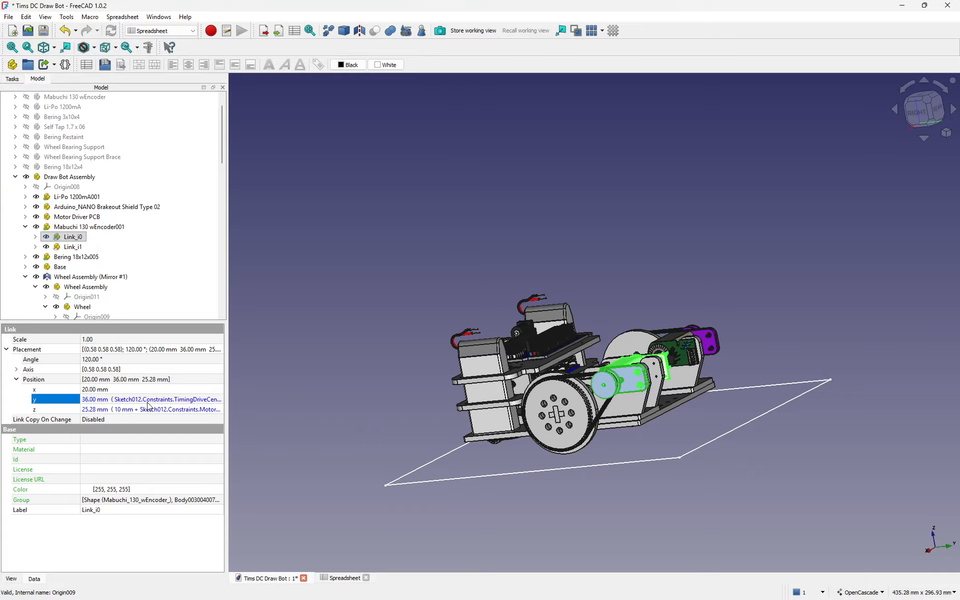
pyautogui.click(212, 398)
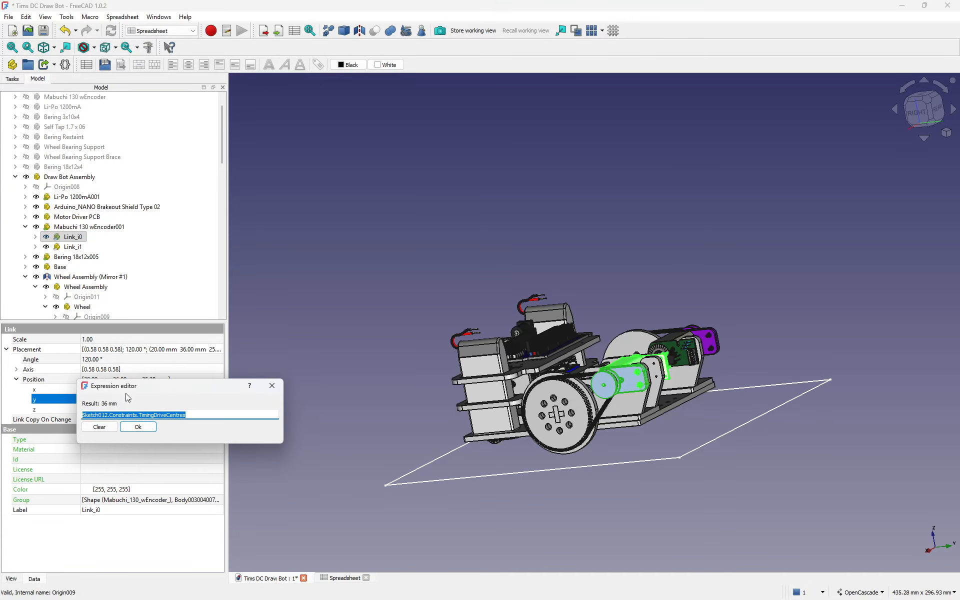
pyautogui.click(134, 429)
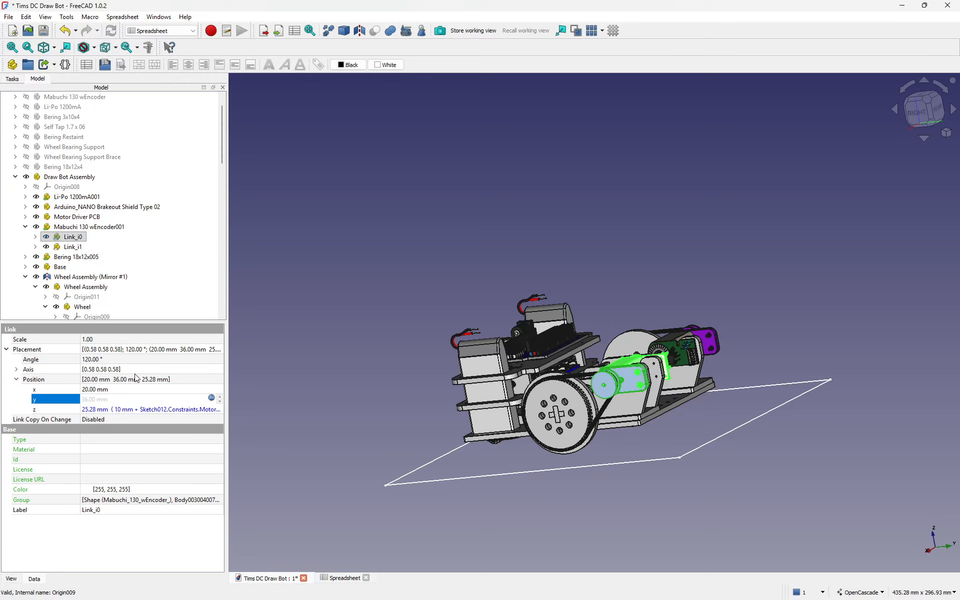
# Step: Show the Motor Support's position (45.50, 30, 0 mm) and open Sketch019
pyautogui.click(625, 404)
pyautogui.scroll(-1, 116, 268)
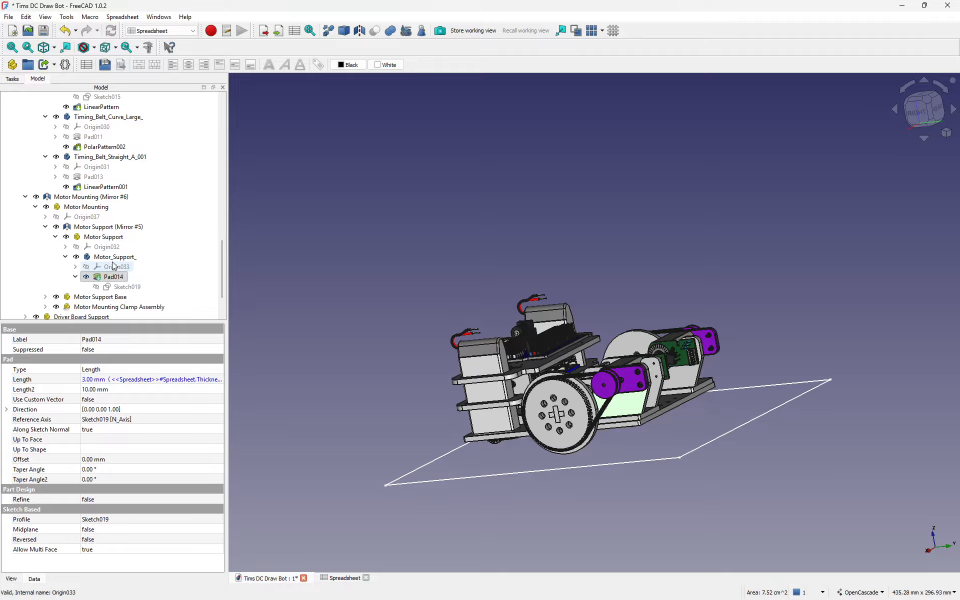
pyautogui.click(83, 238)
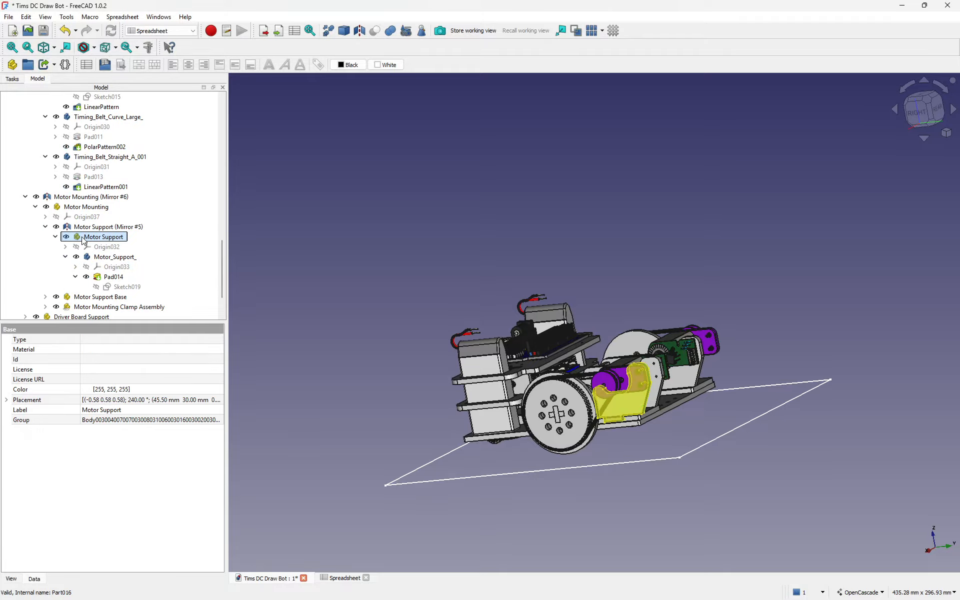
pyautogui.click(7, 400)
pyautogui.click(16, 430)
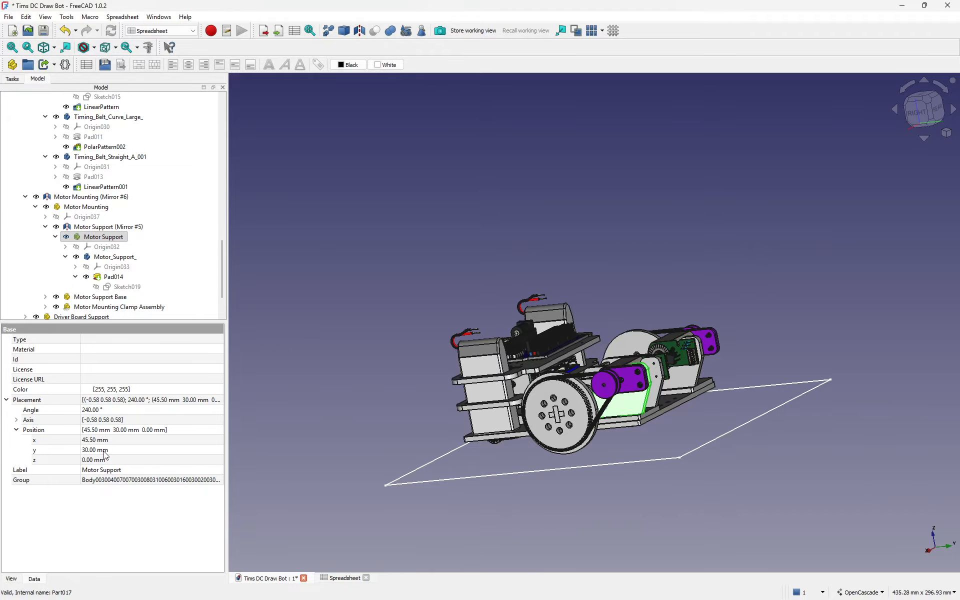
pyautogui.doubleClick(128, 287)
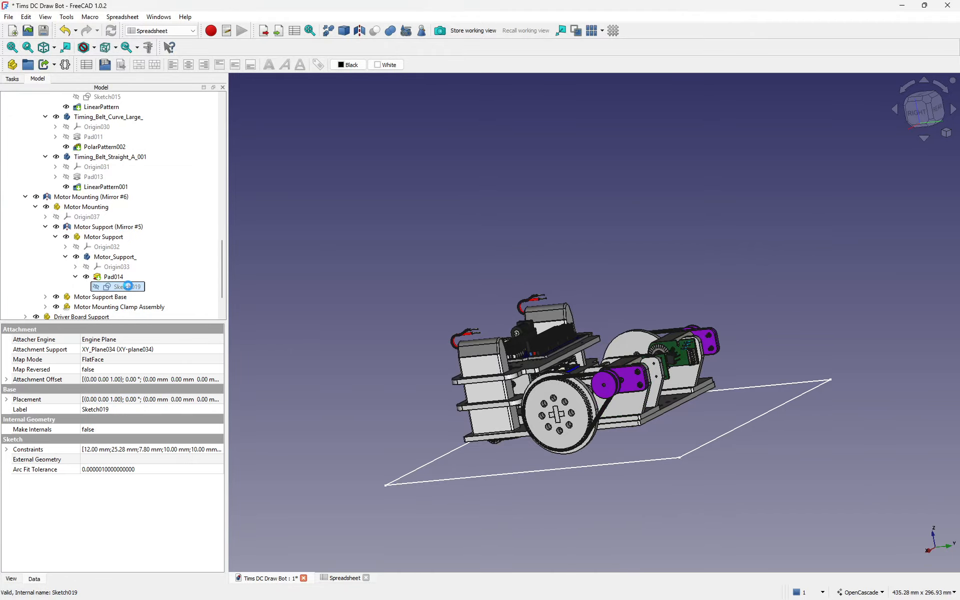
# Step: Zoom into Sketch019, move the 6 mm dimension label up, and edit its value
pyautogui.scroll(8, 508, 311)
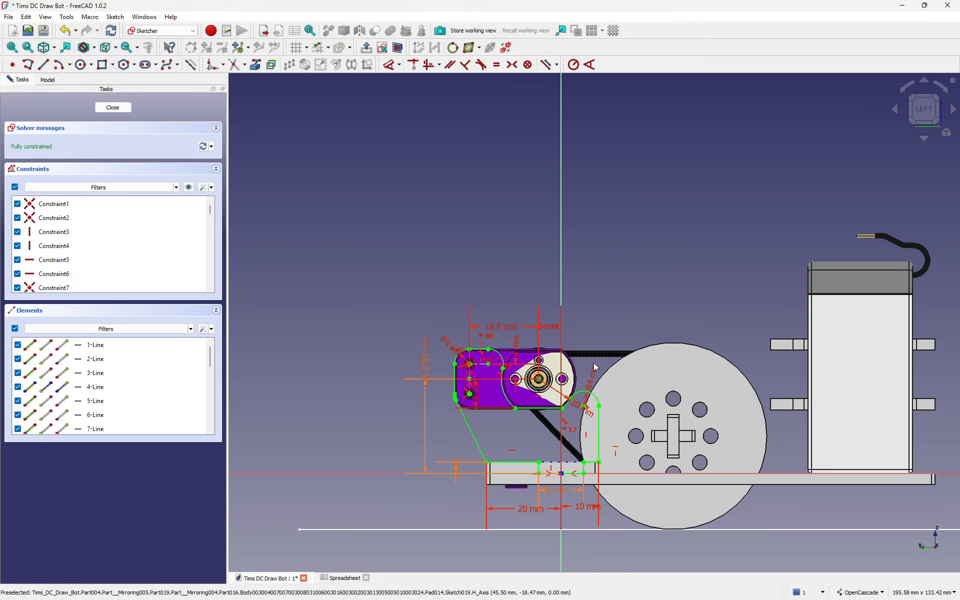
pyautogui.moveTo(515, 303); pyautogui.dragTo(610, 277)
pyautogui.click(610, 276)
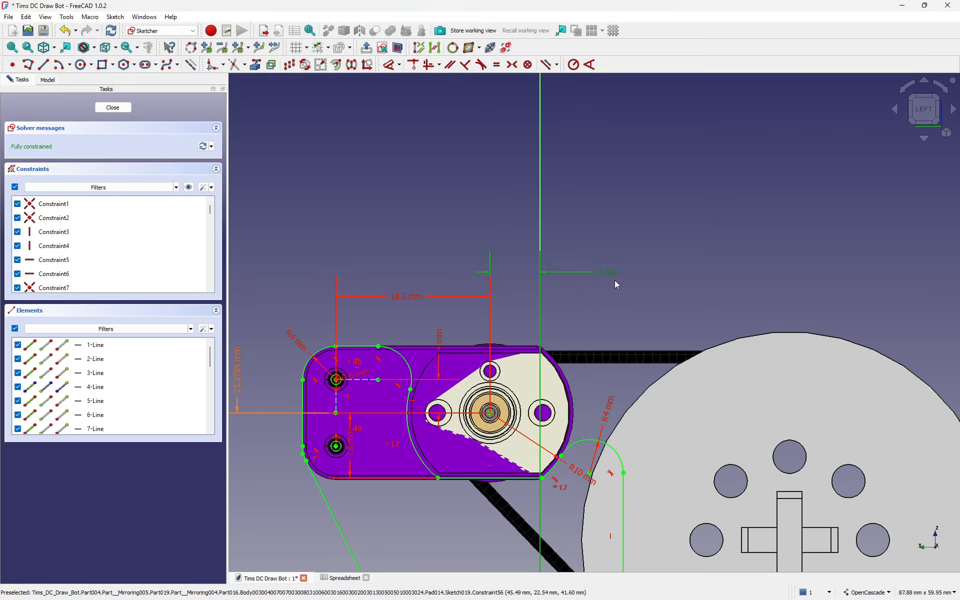
pyautogui.doubleClick(609, 277)
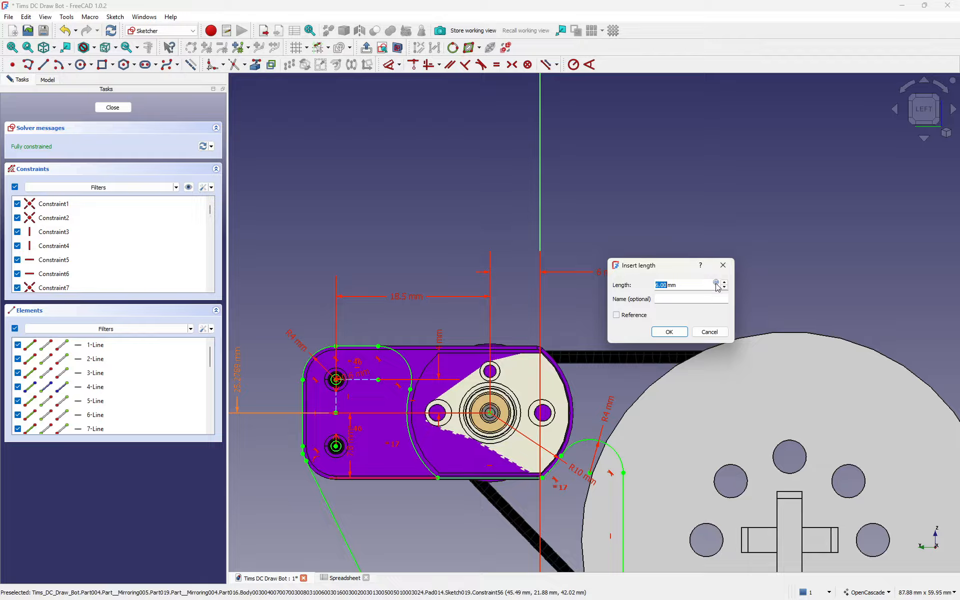
# Step: Try a Large_Timing_Wheel_Radius expression for the 6 mm length, then cancel, keeping 6 mm
pyautogui.click(716, 283)
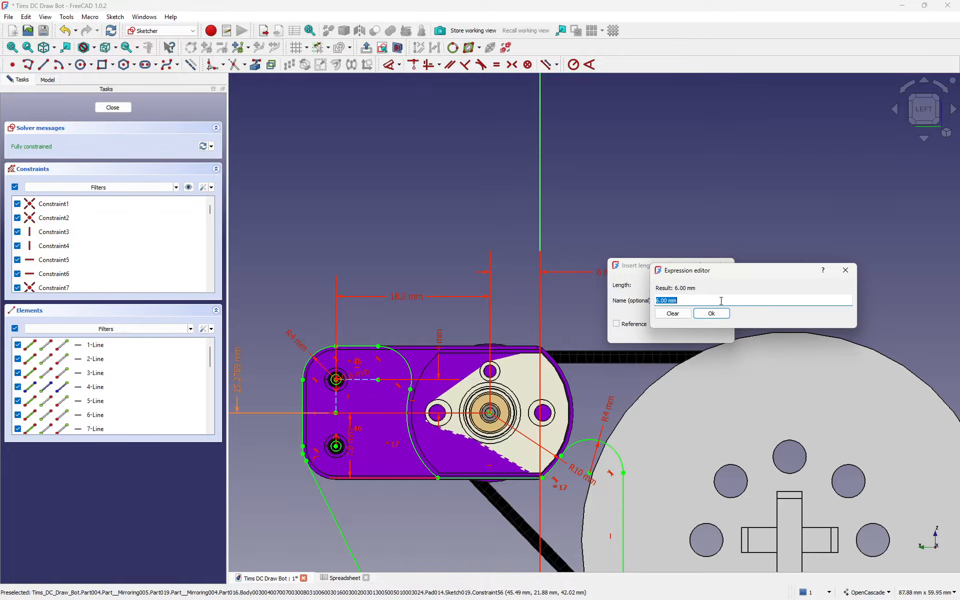
pyautogui.write('Sketch005.Constraints.Large_Timing_Wheel_Radius - 1 mm')
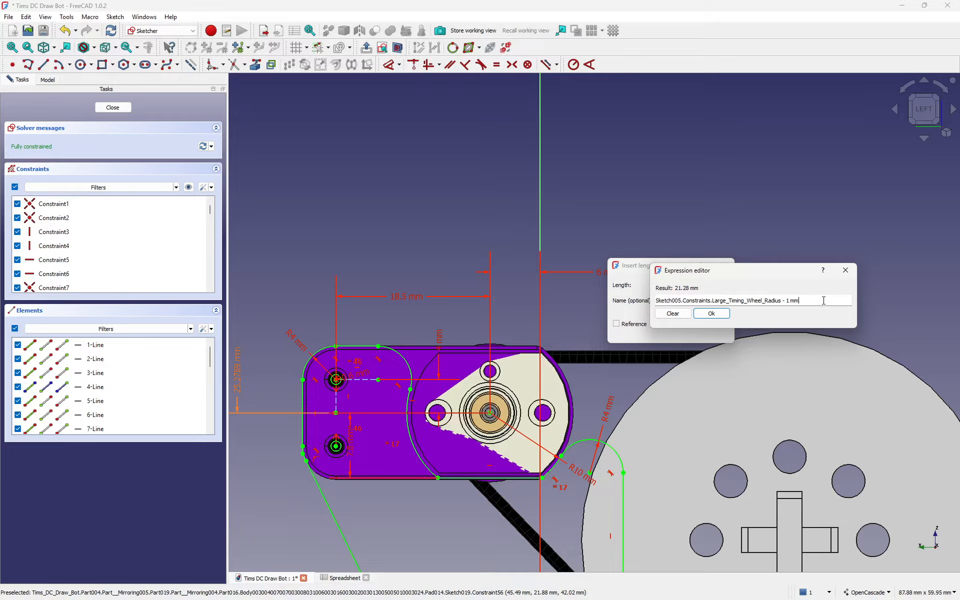
pyautogui.write('-30')
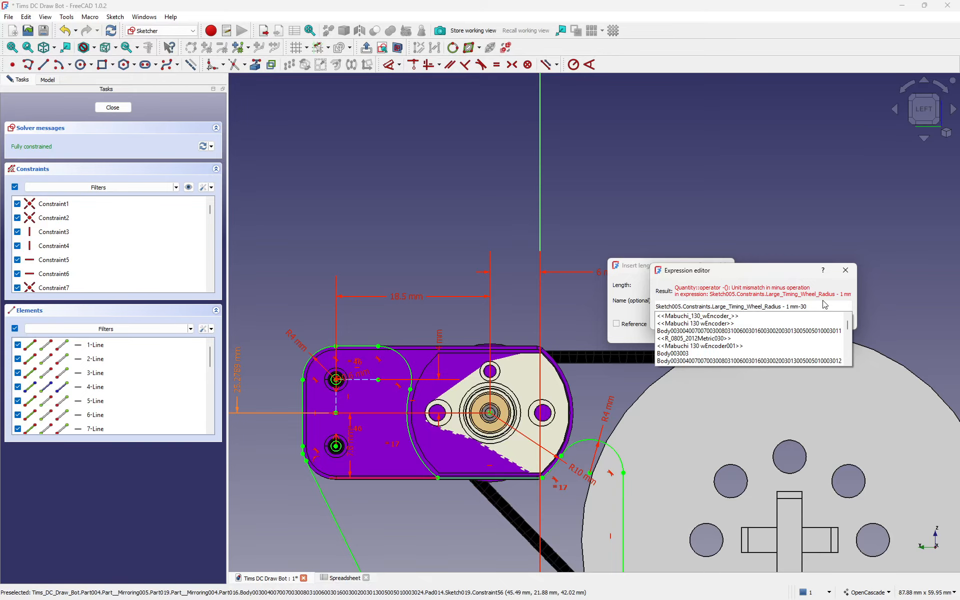
pyautogui.write('mm')
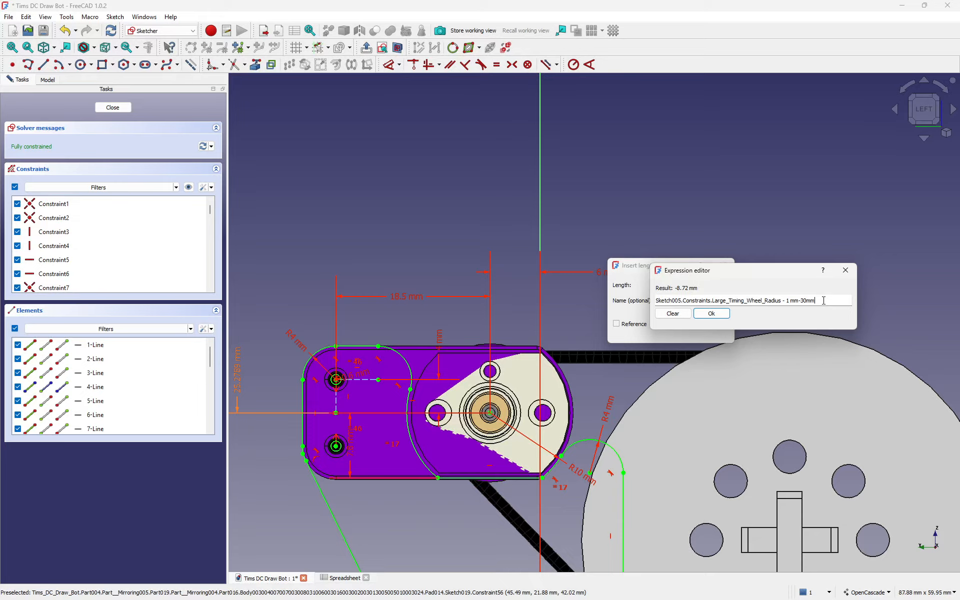
pyautogui.press('BackSpace')
pyautogui.press('BackSpace')
pyautogui.press('BackSpace')
pyautogui.press('BackSpace')
pyautogui.press('BackSpace')
pyautogui.write('+30')
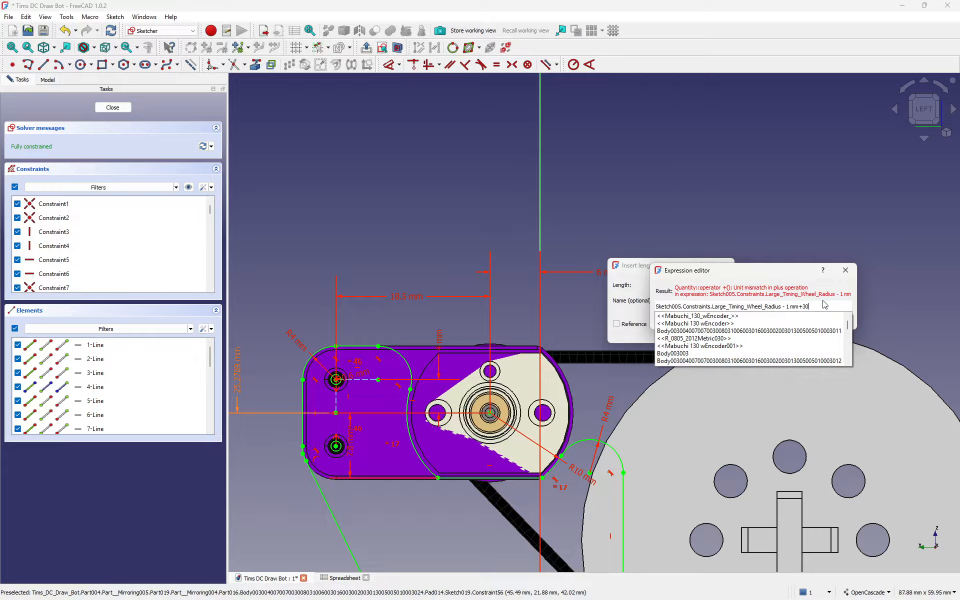
pyautogui.write('mm')
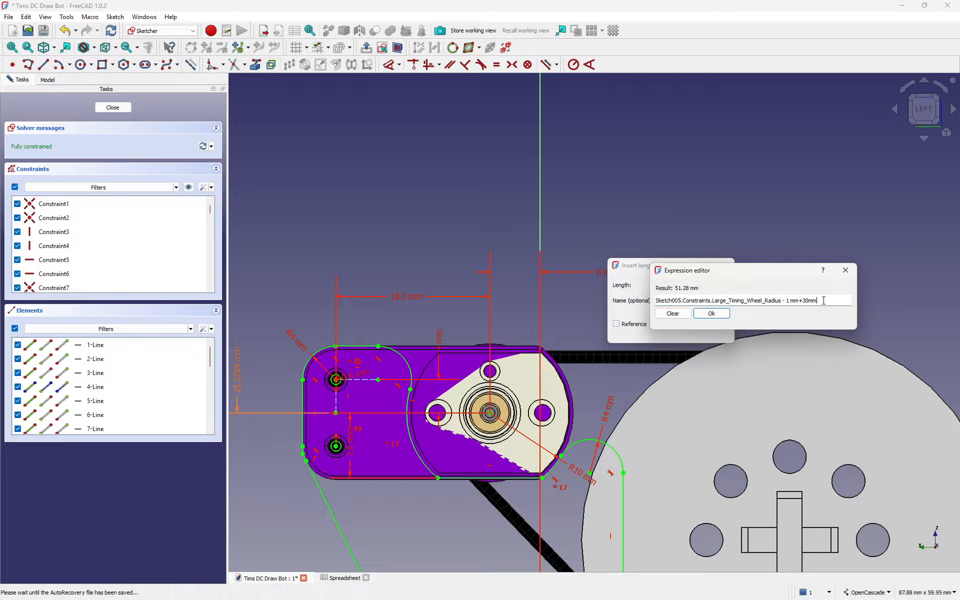
pyautogui.press('BackSpace')
pyautogui.press('BackSpace')
pyautogui.press('BackSpace')
pyautogui.press('BackSpace')
pyautogui.press('BackSpace')
pyautogui.click(716, 320)
pyautogui.click(708, 331)
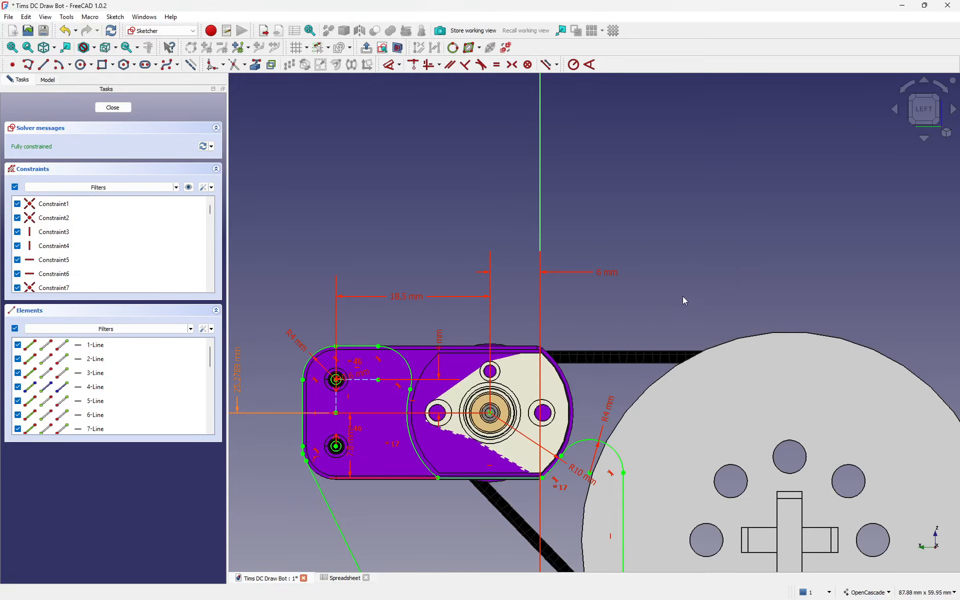
# Step: Close Sketch019 and display the Motor Support's position of 45.50, 30.00, 0.00 mm
pyautogui.scroll(-5, 532, 320)
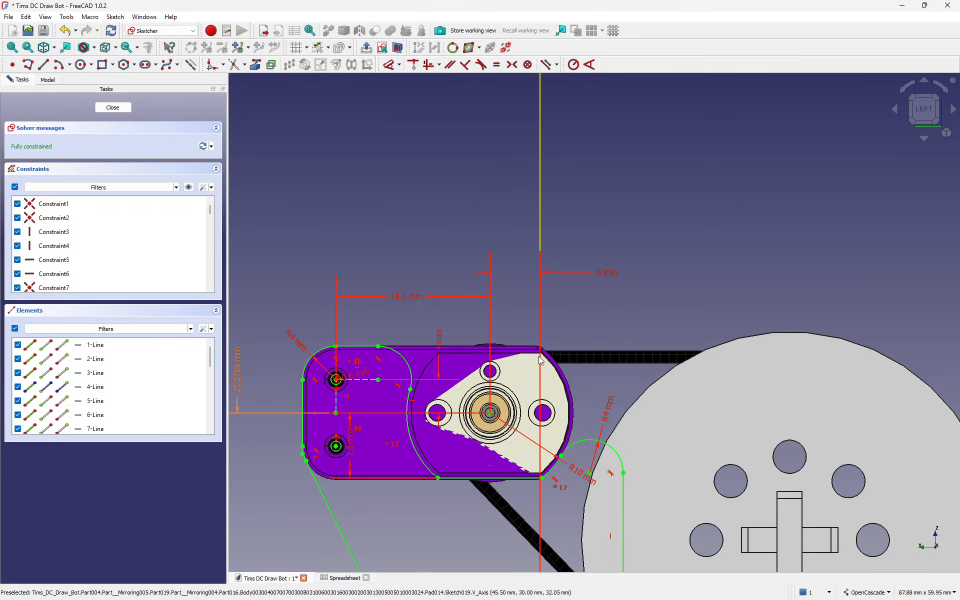
pyautogui.moveTo(561, 262); pyautogui.dragTo(530, 250, button='middle')
pyautogui.click(119, 110)
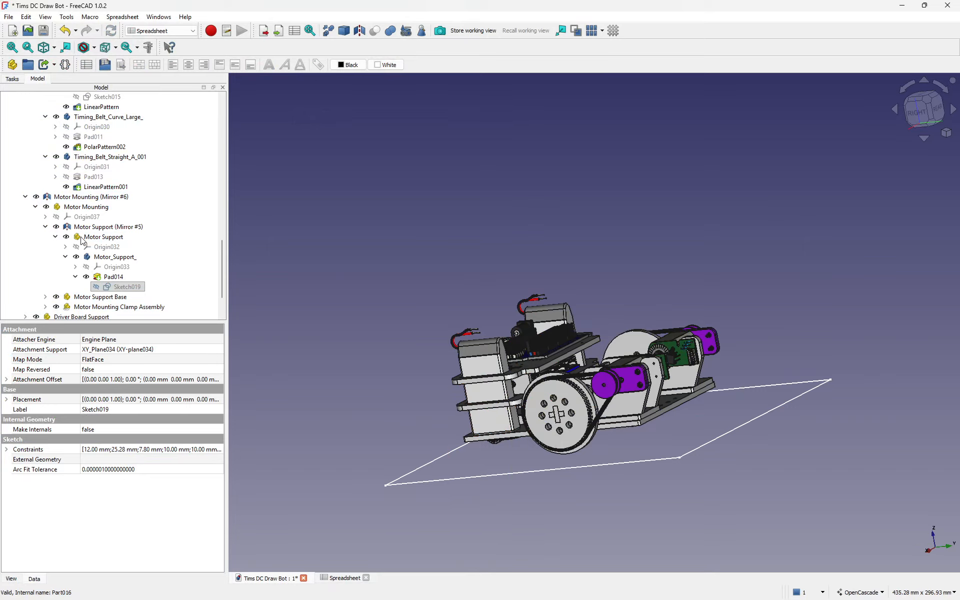
pyautogui.click(78, 238)
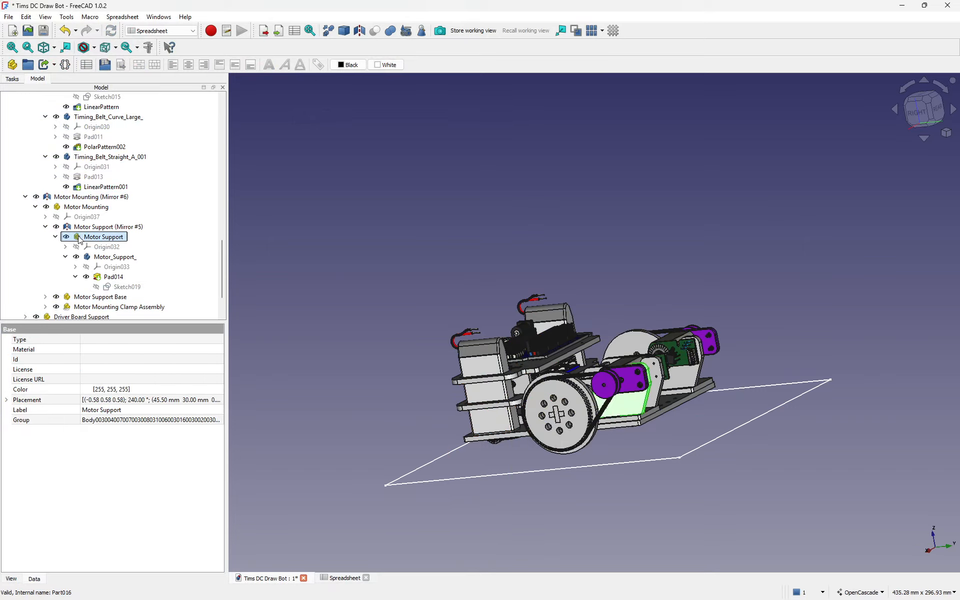
pyautogui.click(6, 400)
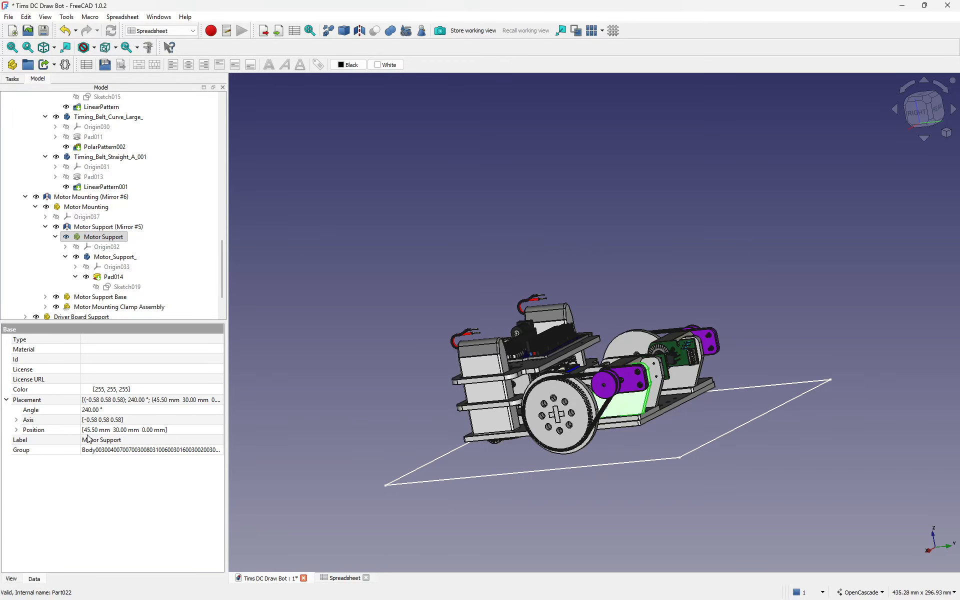
pyautogui.click(16, 430)
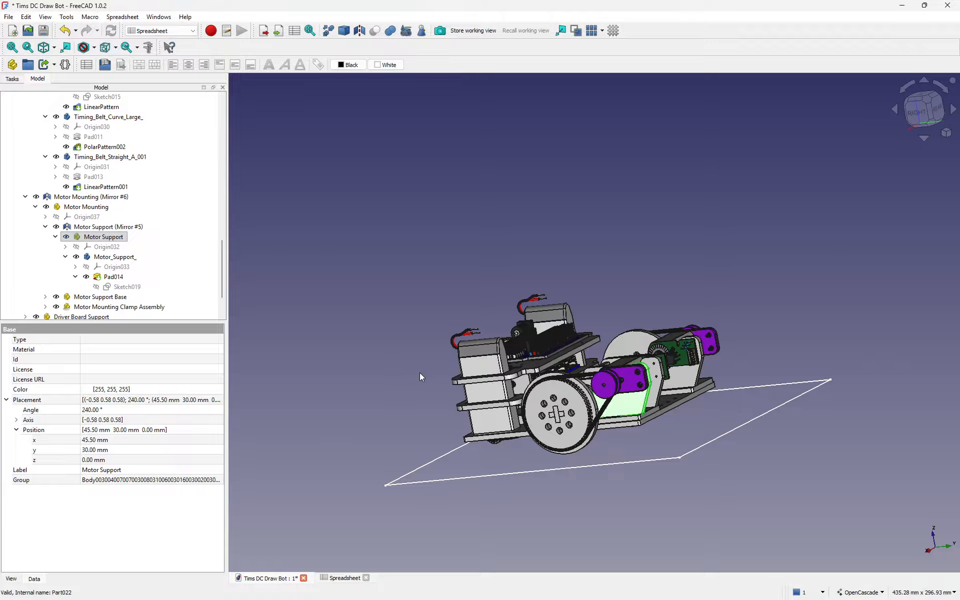
# Step: Select the gear's hole pattern and orbit the robot, returning to the right-side view
pyautogui.click(543, 415)
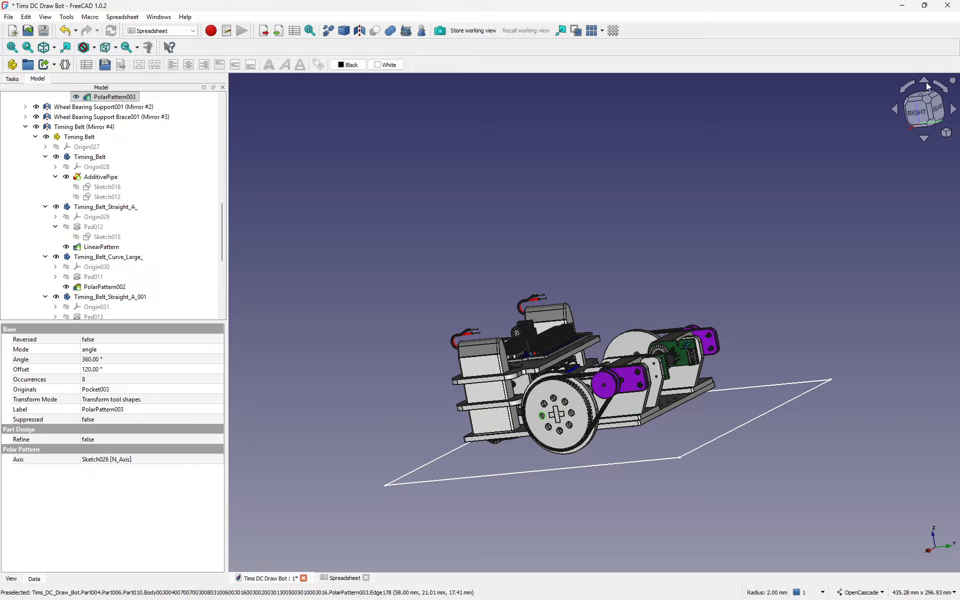
pyautogui.click(914, 117)
pyautogui.scroll(5, 543, 438)
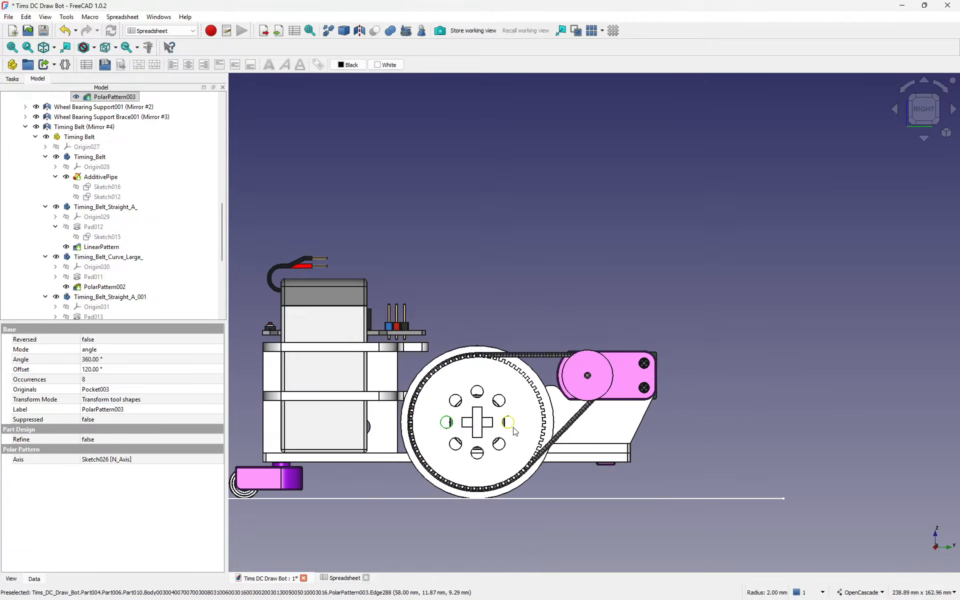
pyautogui.moveTo(600, 395); pyautogui.dragTo(859, 380, button='middle')
pyautogui.moveTo(452, 427); pyautogui.dragTo(515, 448, button='middle')
pyautogui.scroll(1, 705, 371)
pyautogui.scroll(2, 623, 368)
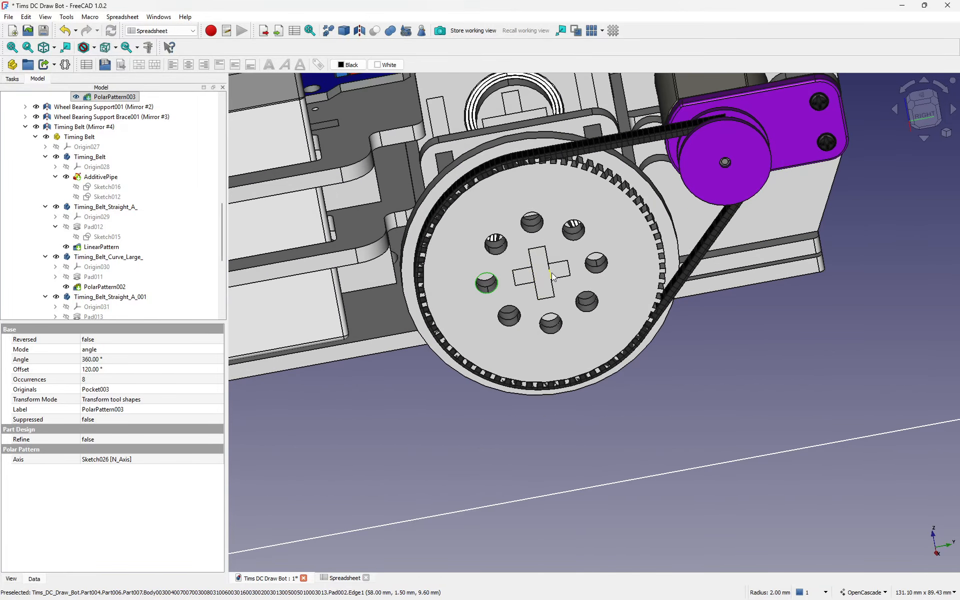
pyautogui.scroll(2, 551, 272)
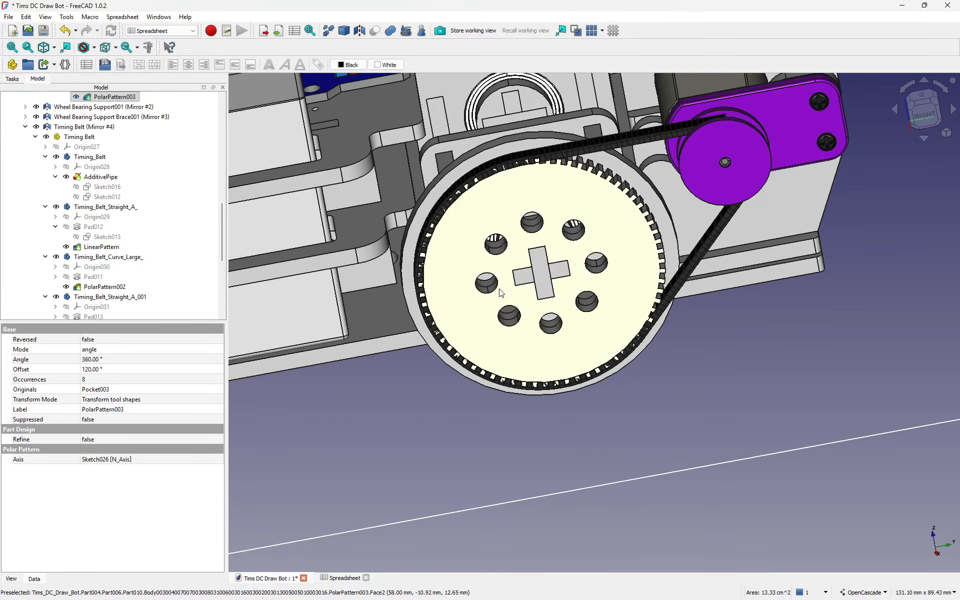
pyautogui.press('3')
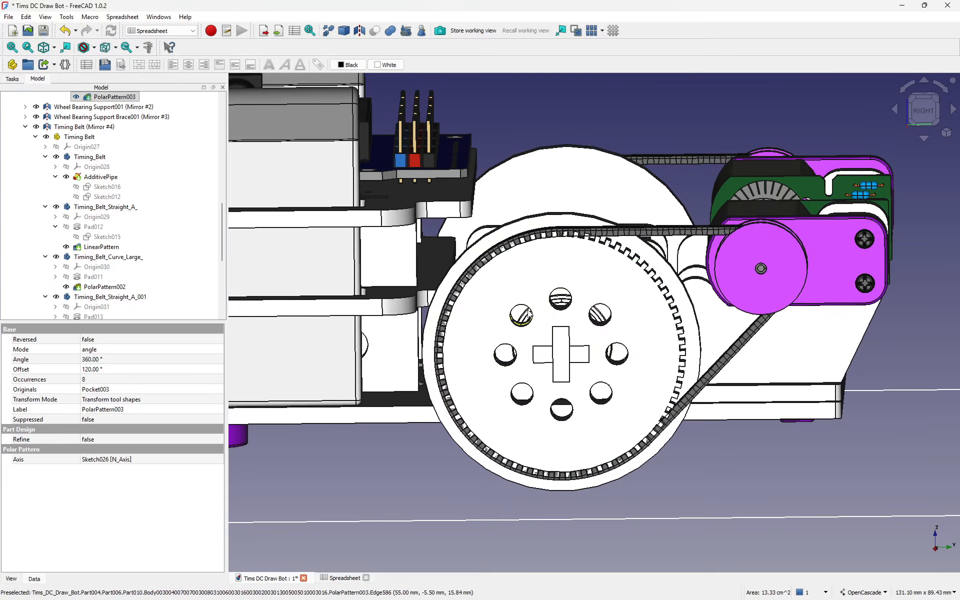
# Step: Collapse the tree branches, select PolarPattern003 and expand Pocket003 to reveal its sketch
pyautogui.click(520, 284)
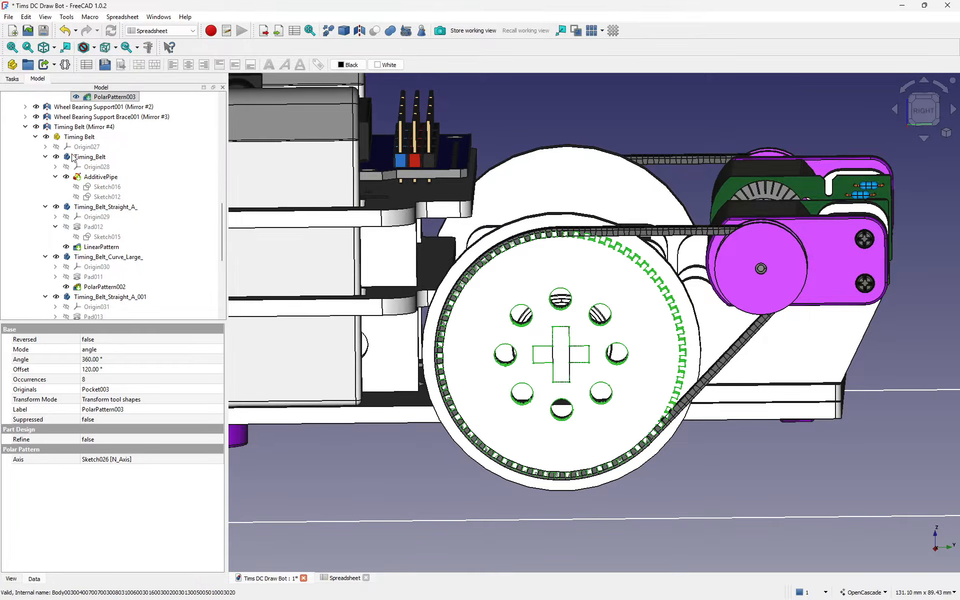
pyautogui.click(25, 127)
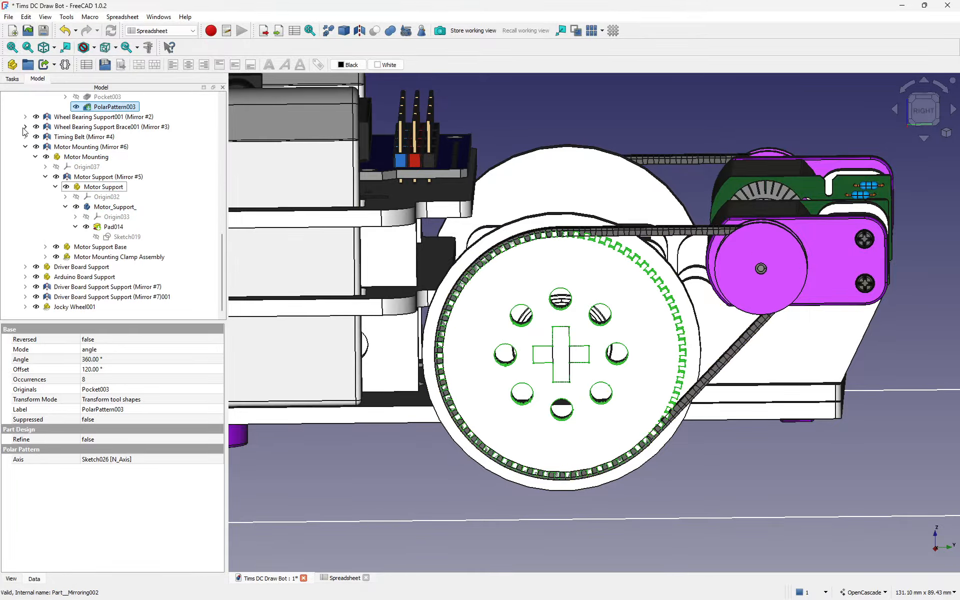
pyautogui.click(25, 137)
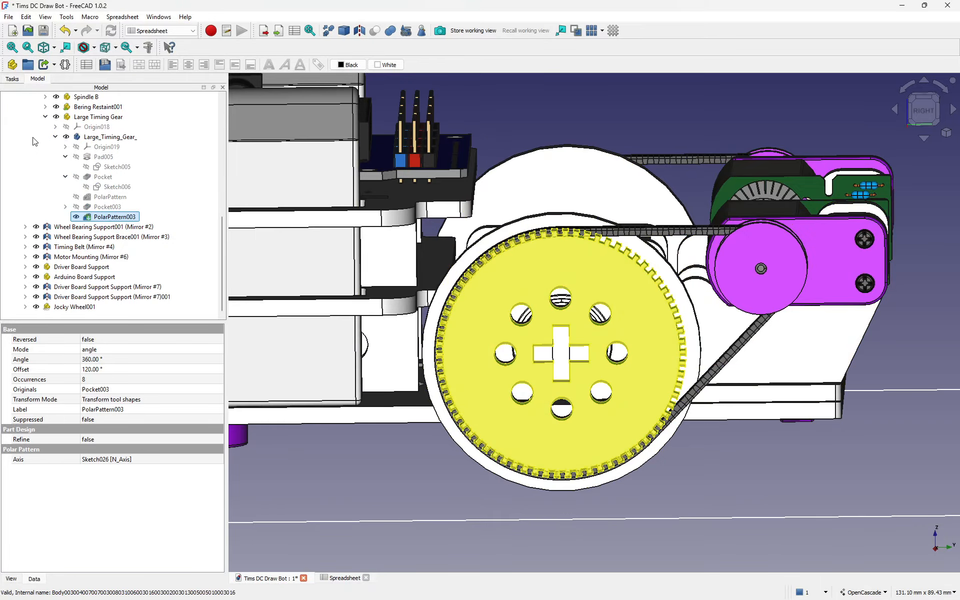
pyautogui.click(45, 116)
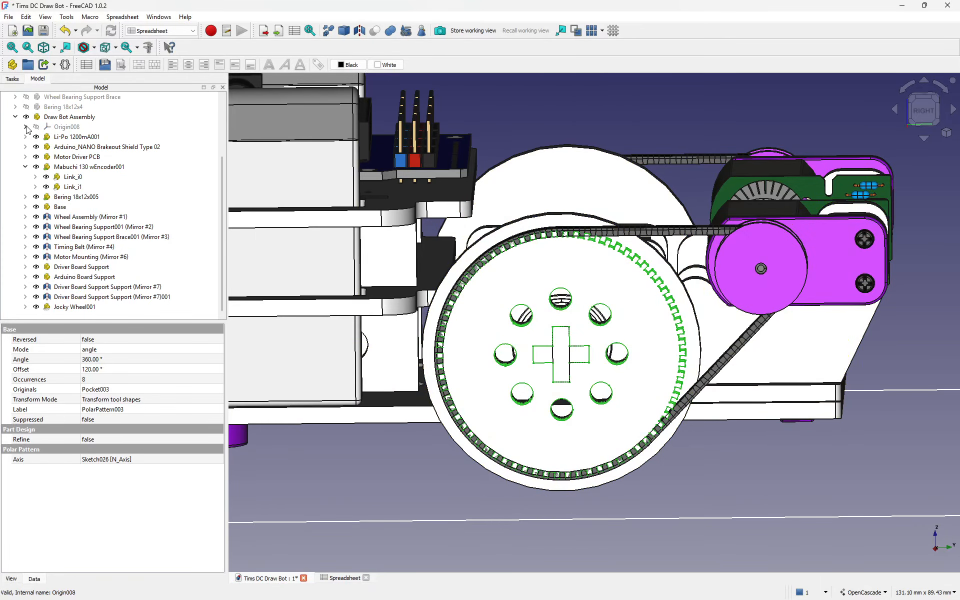
pyautogui.click(25, 126)
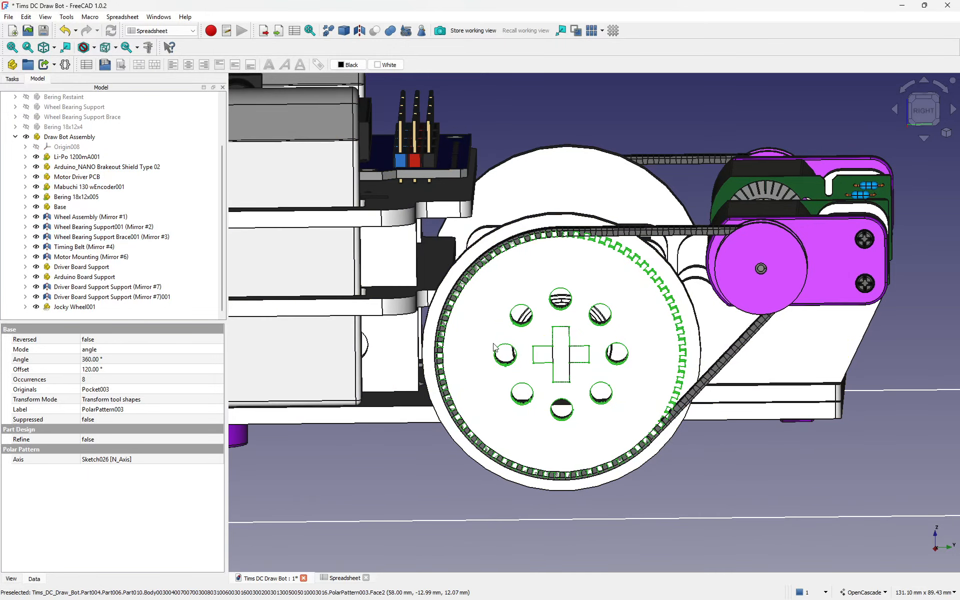
pyautogui.click(412, 483)
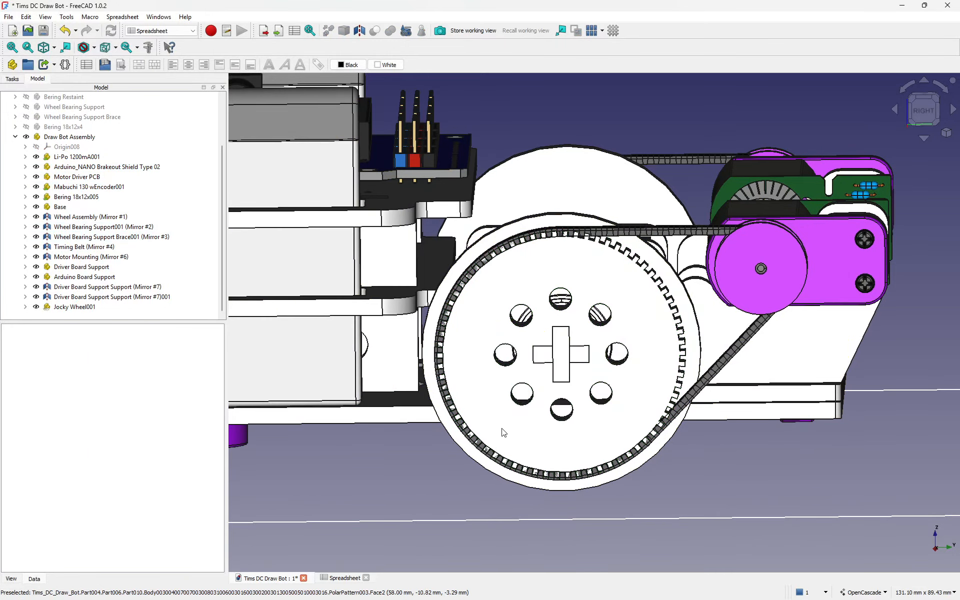
pyautogui.click(503, 434)
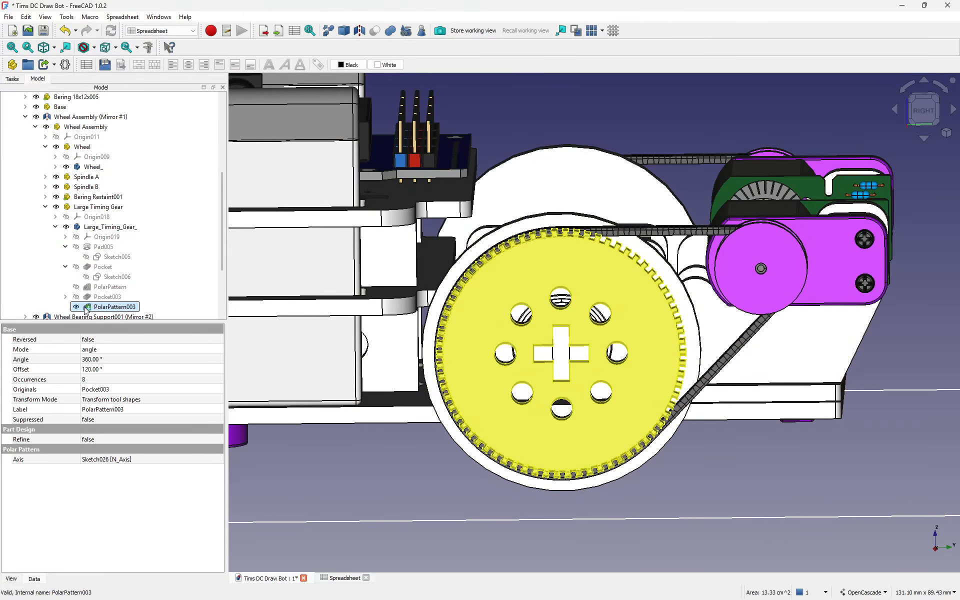
pyautogui.click(65, 297)
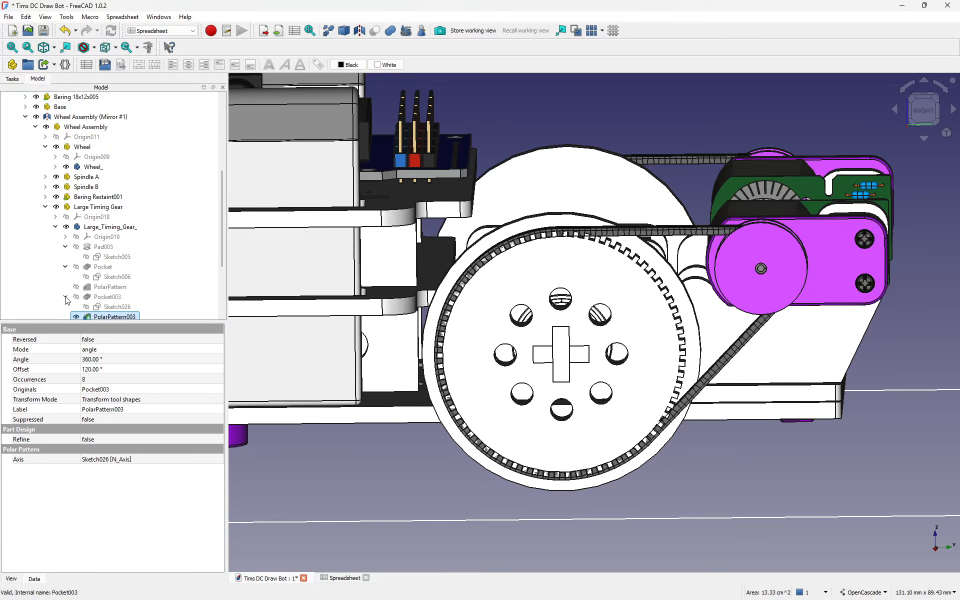
# Step: Open Sketch026 in section view and change the 10 mm hole distance to 15, then 12 mm
pyautogui.doubleClick(109, 306)
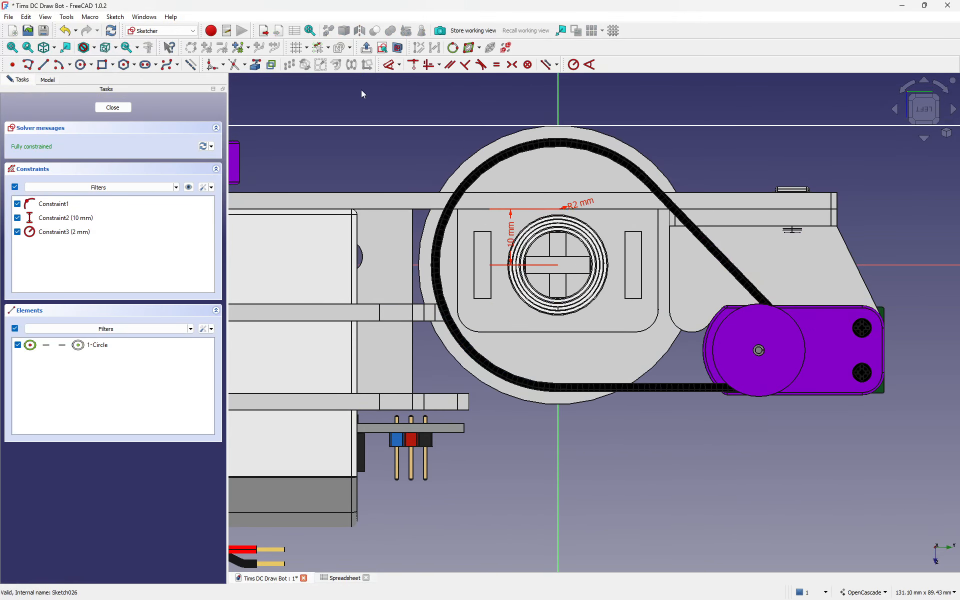
pyautogui.click(399, 48)
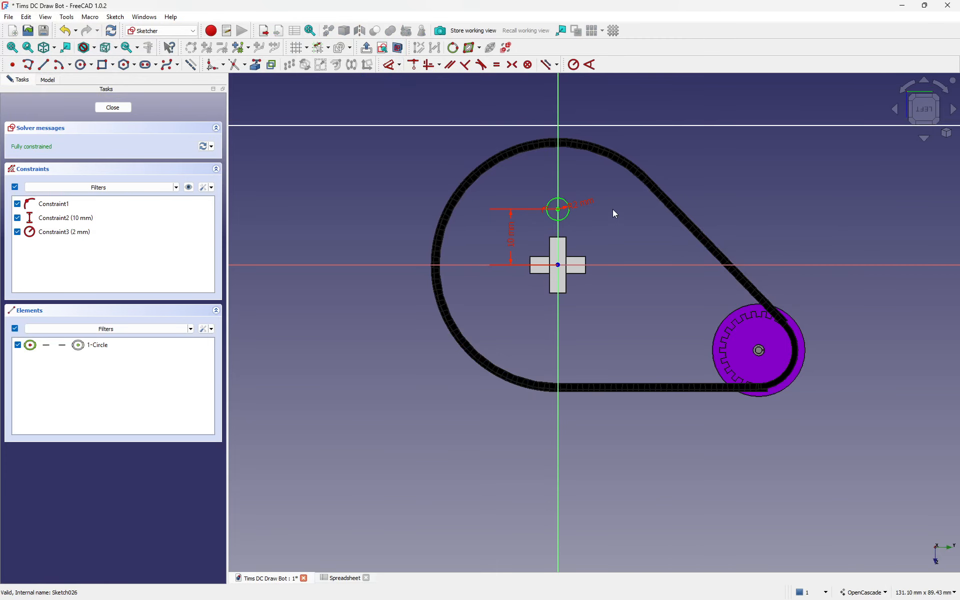
pyautogui.scroll(3, 577, 184)
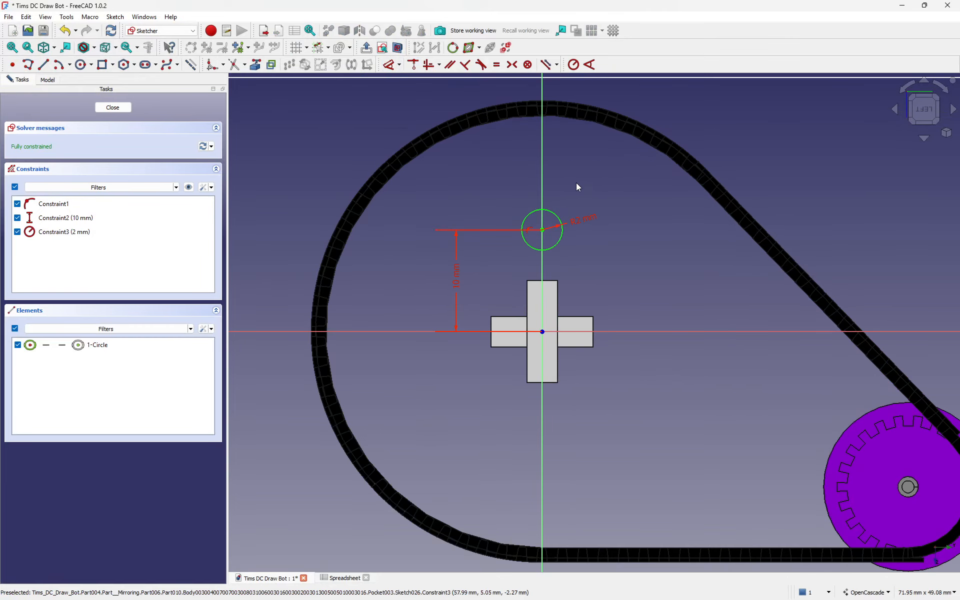
pyautogui.doubleClick(456, 276)
pyautogui.write('15')
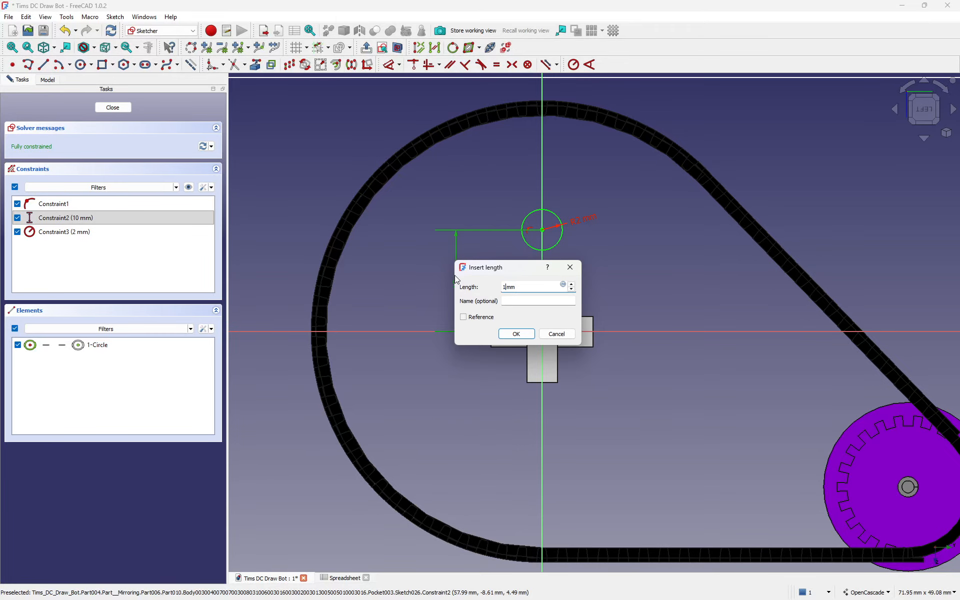
pyautogui.press('Return')
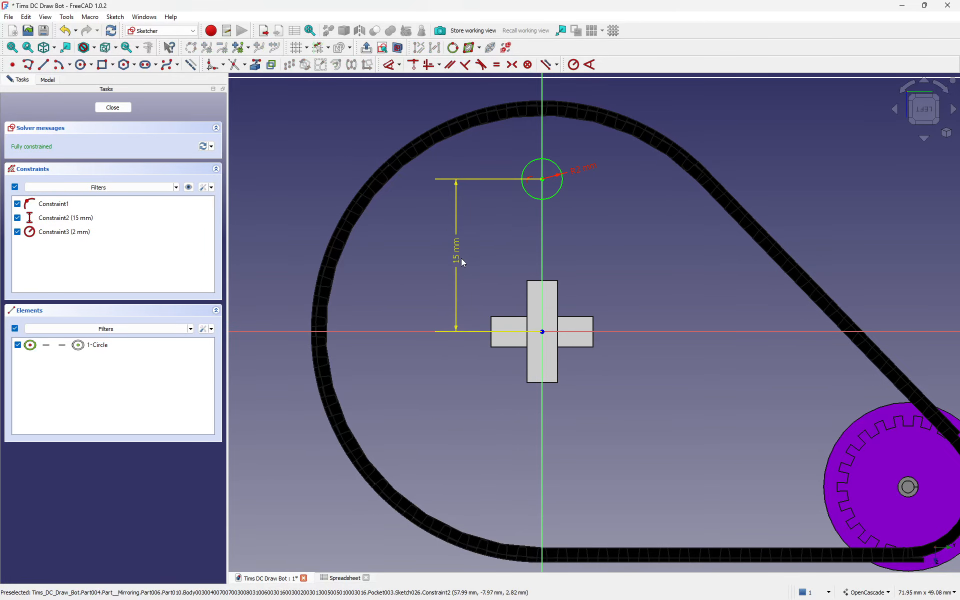
pyautogui.doubleClick(459, 257)
pyautogui.write('12')
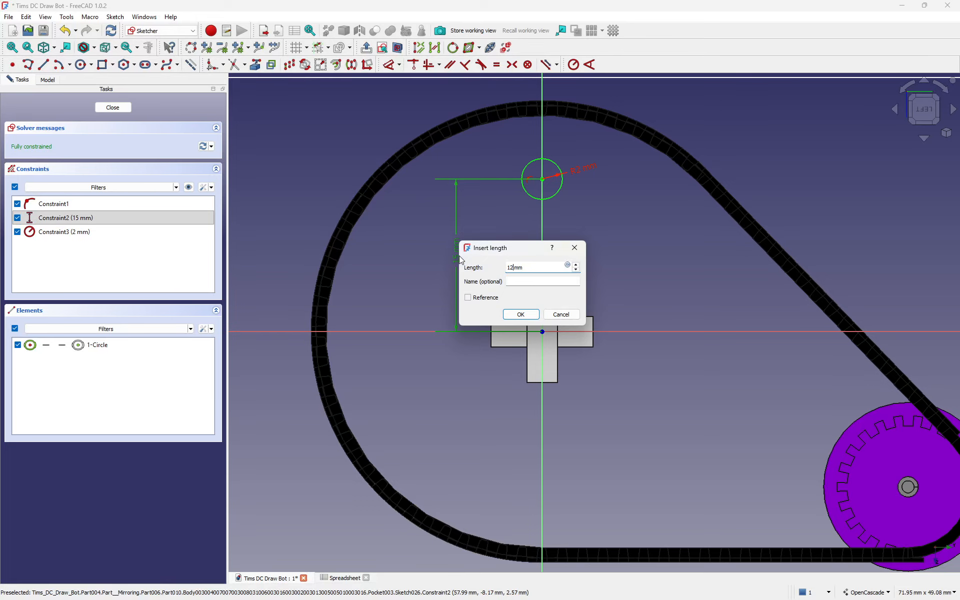
pyautogui.press('Return')
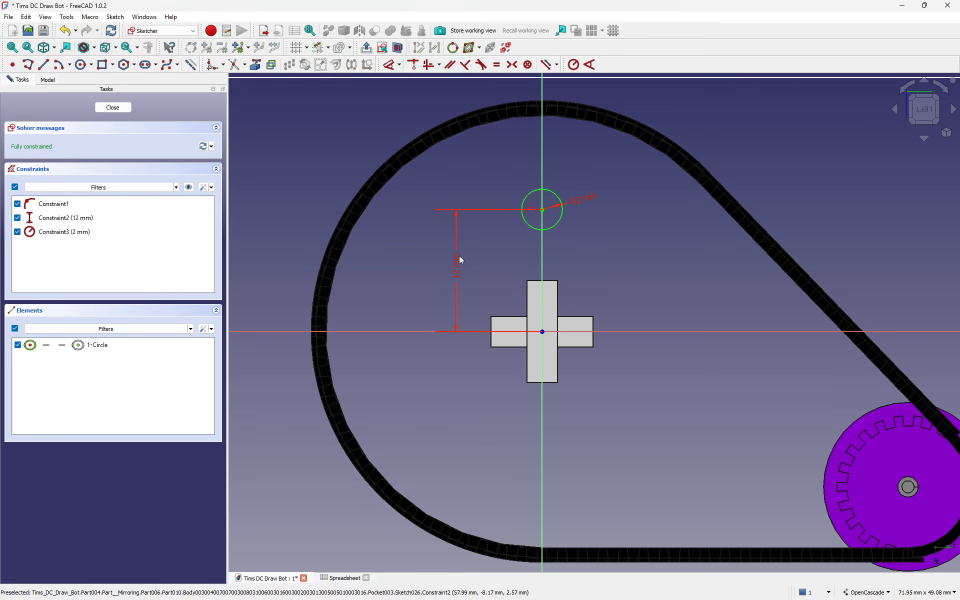
# Step: Set the hole radius to 5 mm and its centre distance to 14 mm, then close the sketch
pyautogui.doubleClick(596, 197)
pyautogui.write('4mm')
pyautogui.press('Return')
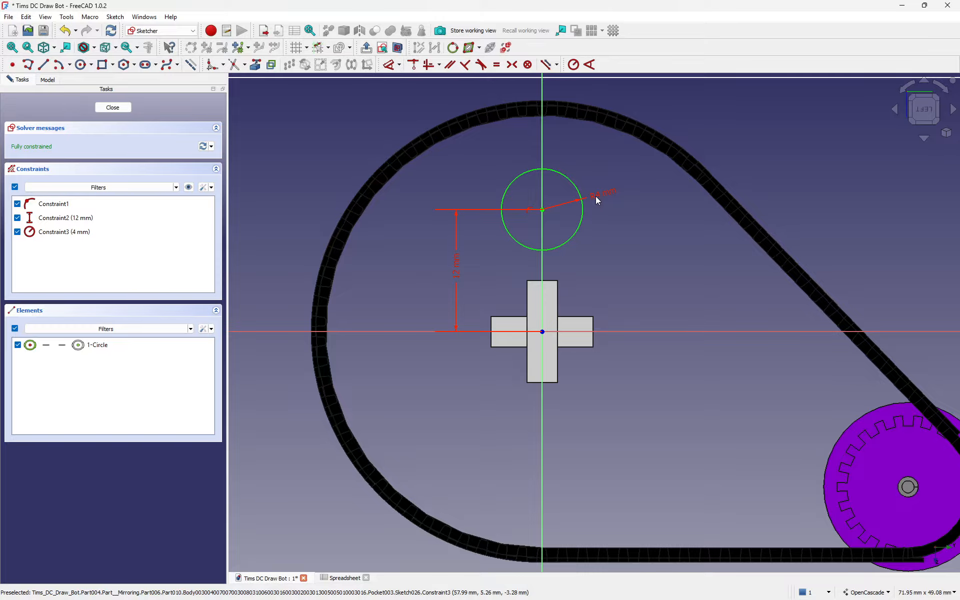
pyautogui.doubleClick(455, 270)
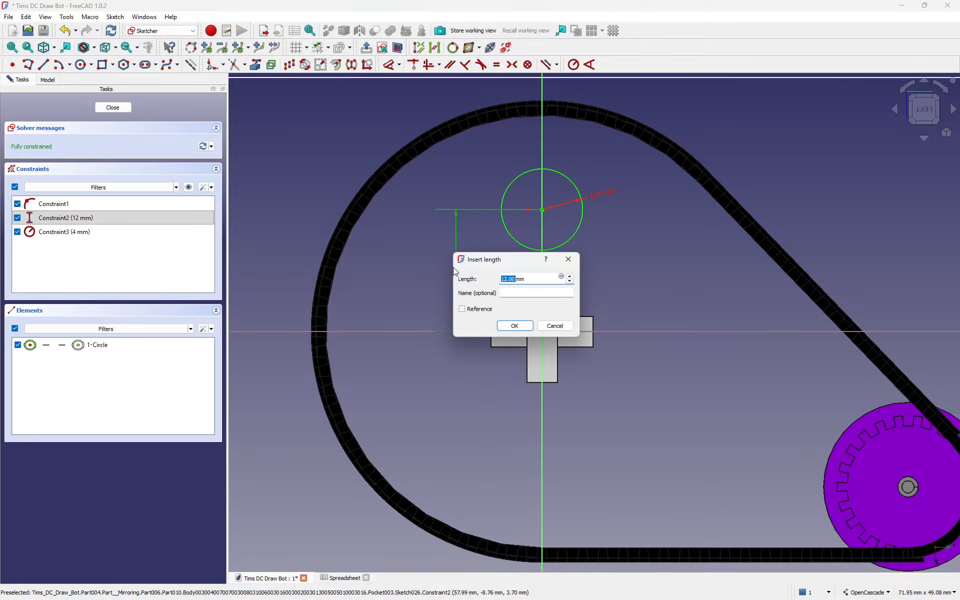
pyautogui.write('14')
pyautogui.press('Return')
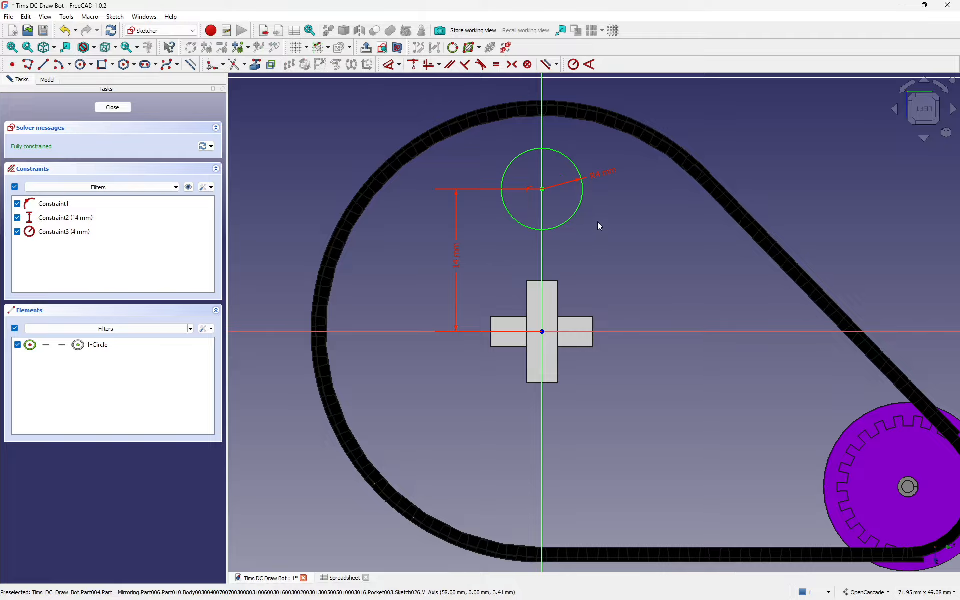
pyautogui.doubleClick(604, 174)
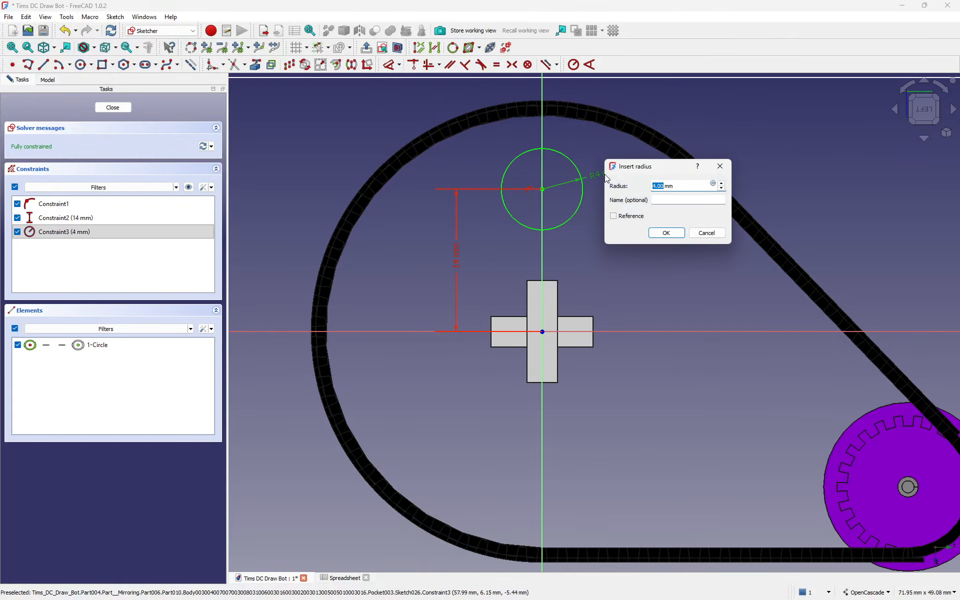
pyautogui.write('5')
pyautogui.press('Return')
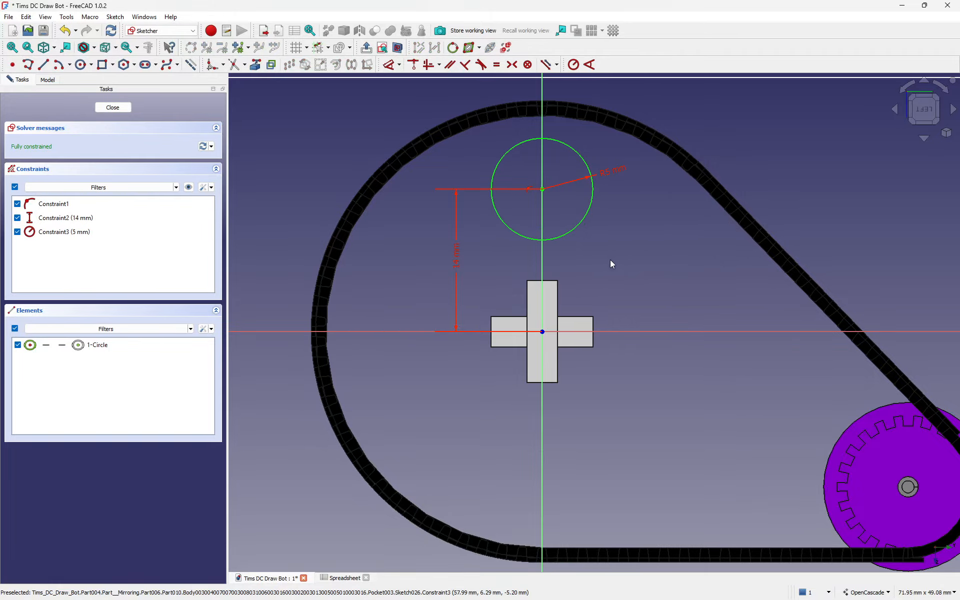
pyautogui.click(113, 107)
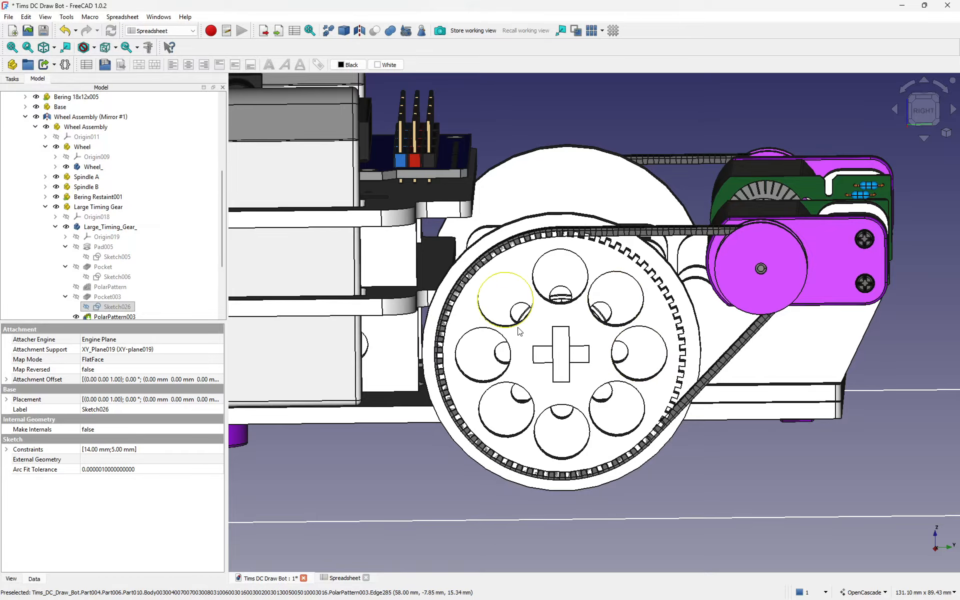
# Step: Lower PolarPattern003's occurrences from 8 to 6 holes
pyautogui.scroll(-1, 555, 316)
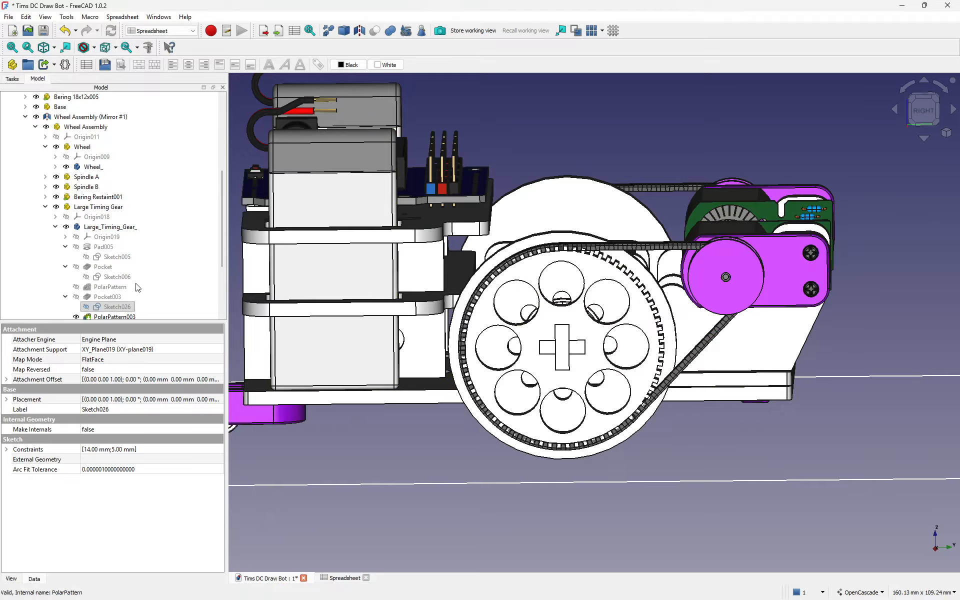
pyautogui.scroll(-1, 123, 285)
pyautogui.doubleClick(103, 287)
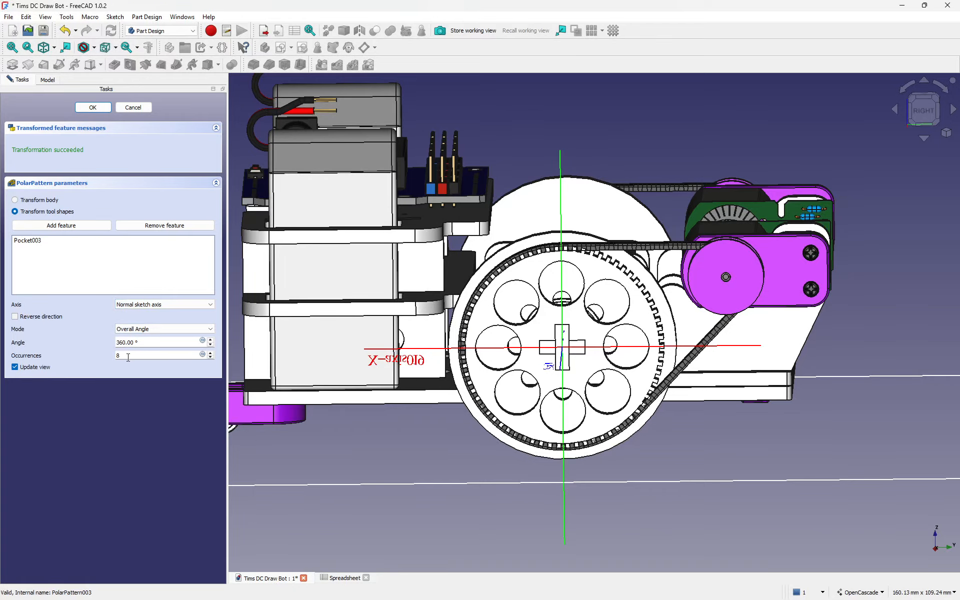
pyautogui.click(210, 358)
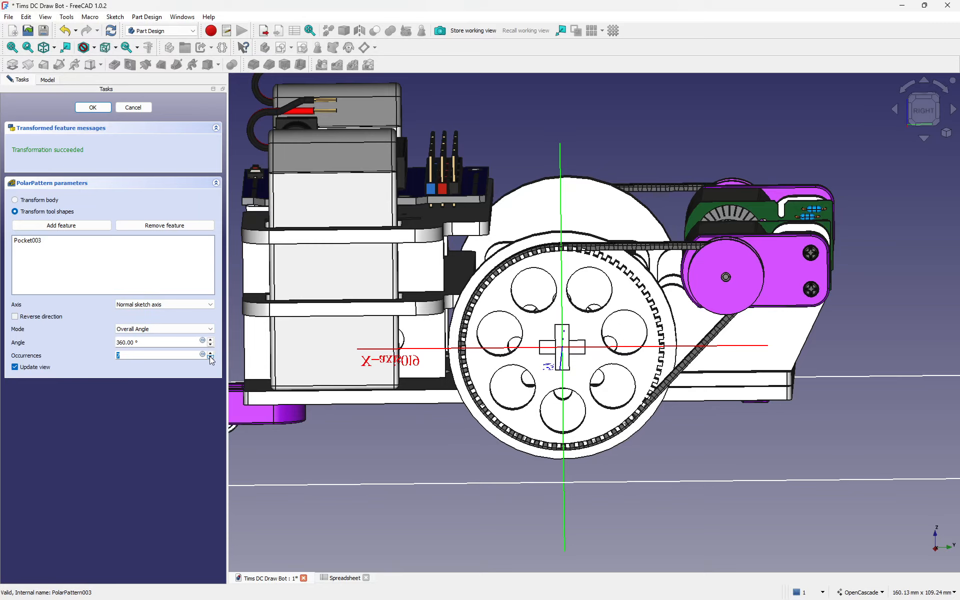
pyautogui.click(211, 358)
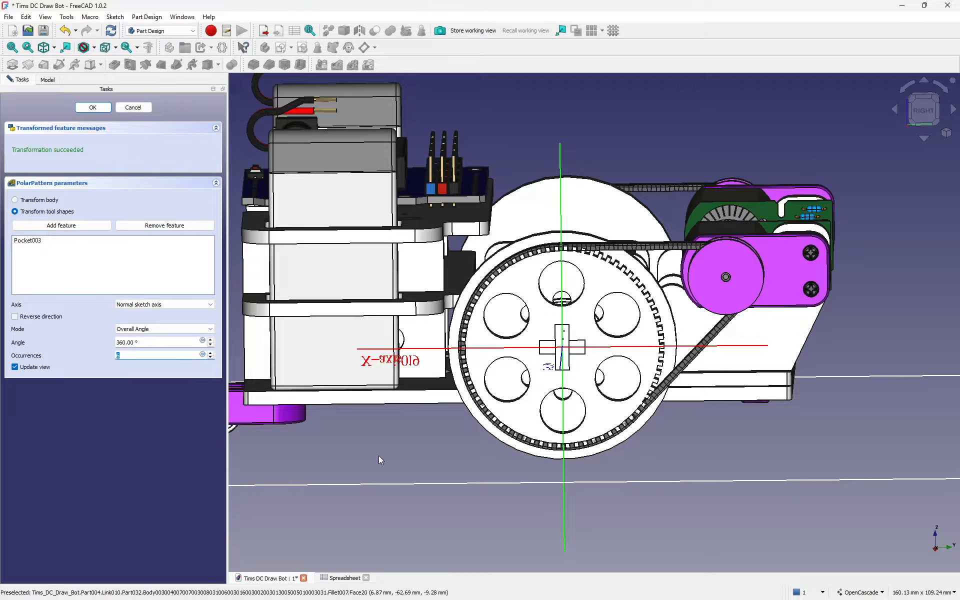
pyautogui.click(93, 111)
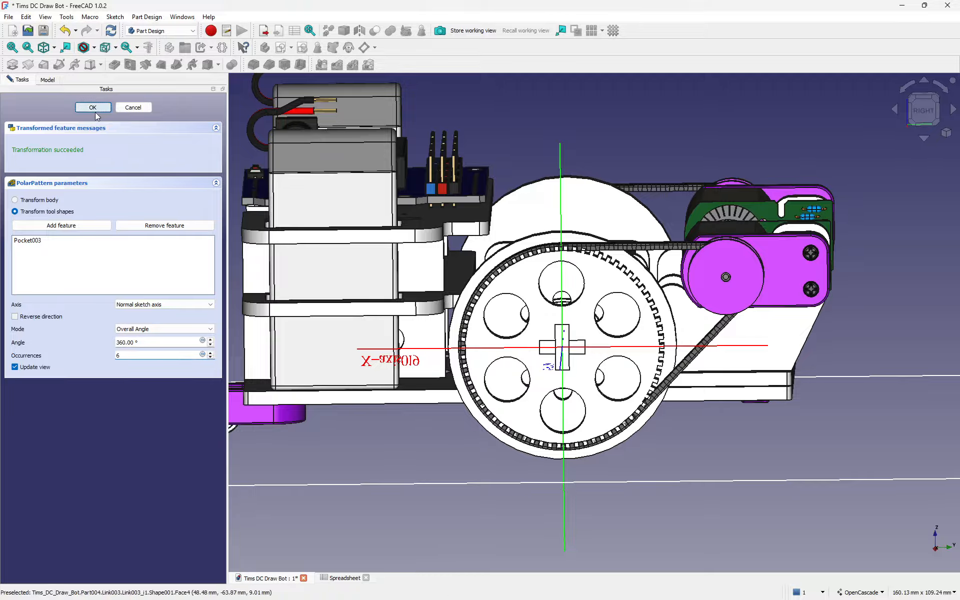
# Step: Lower the Wheel's PolarPattern004 from 8 to 6 occurrences and apply the change
pyautogui.click(506, 315)
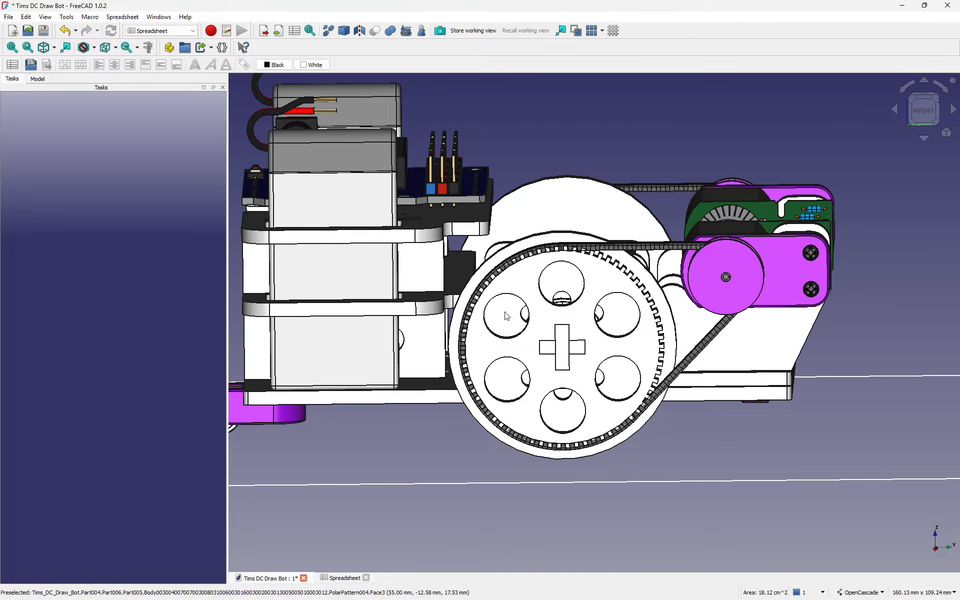
pyautogui.click(36, 79)
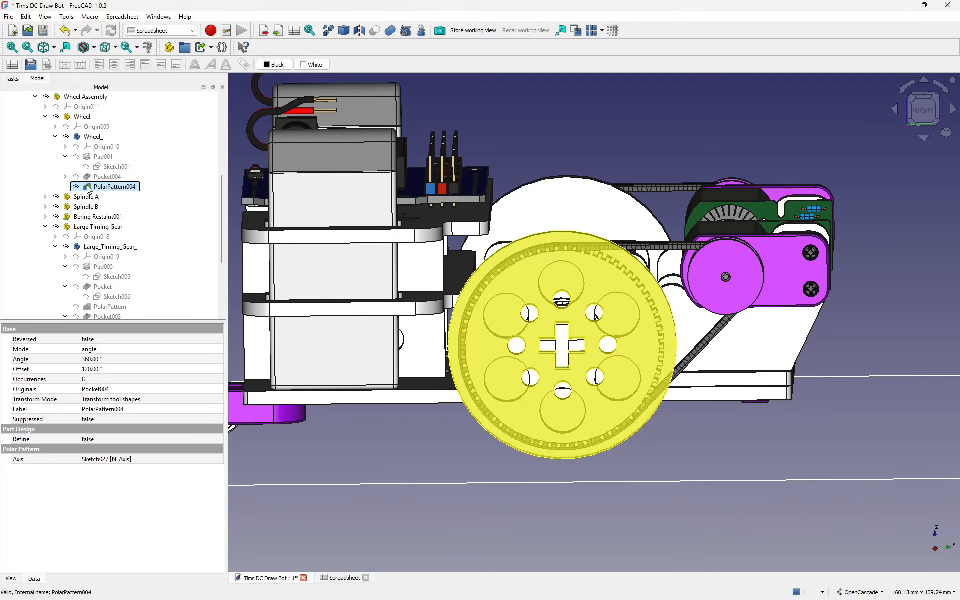
pyautogui.click(91, 137)
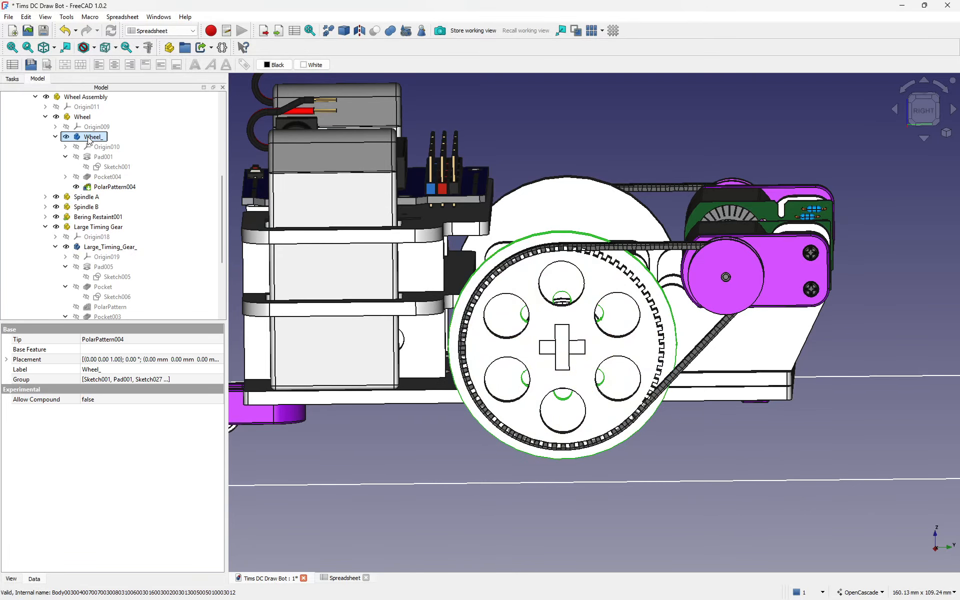
pyautogui.click(91, 188)
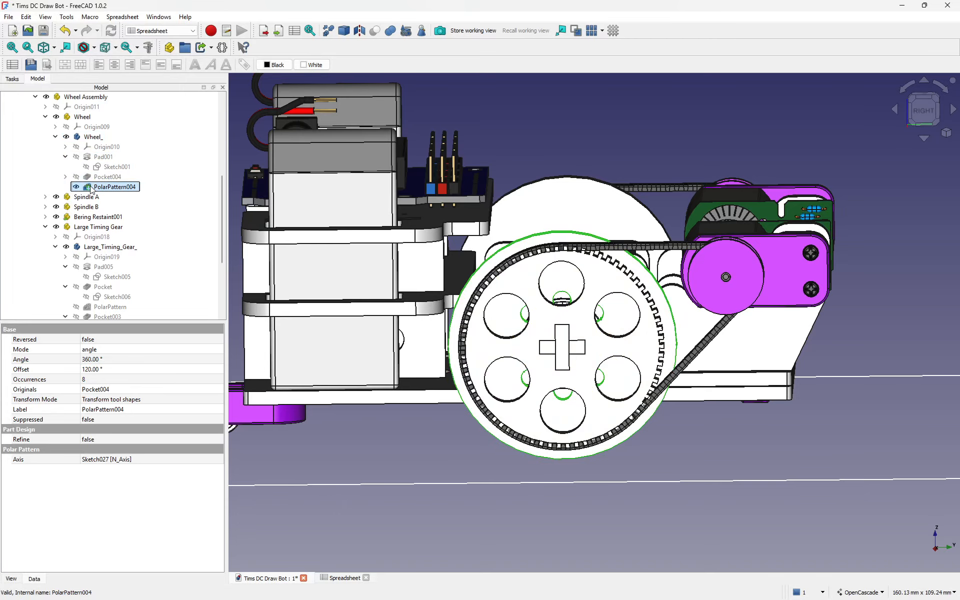
pyautogui.doubleClick(92, 188)
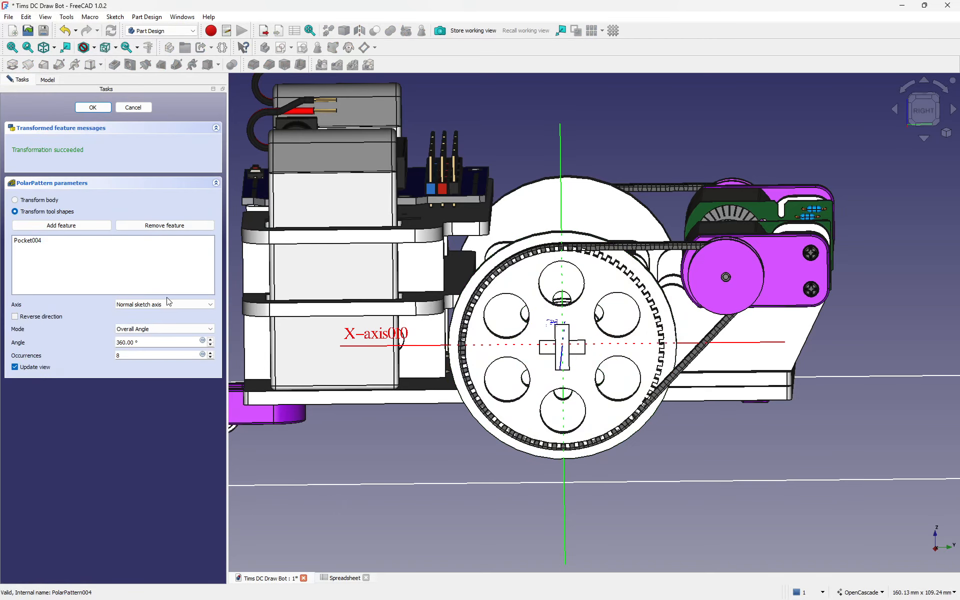
pyautogui.click(209, 353)
pyautogui.click(210, 353)
pyautogui.click(211, 358)
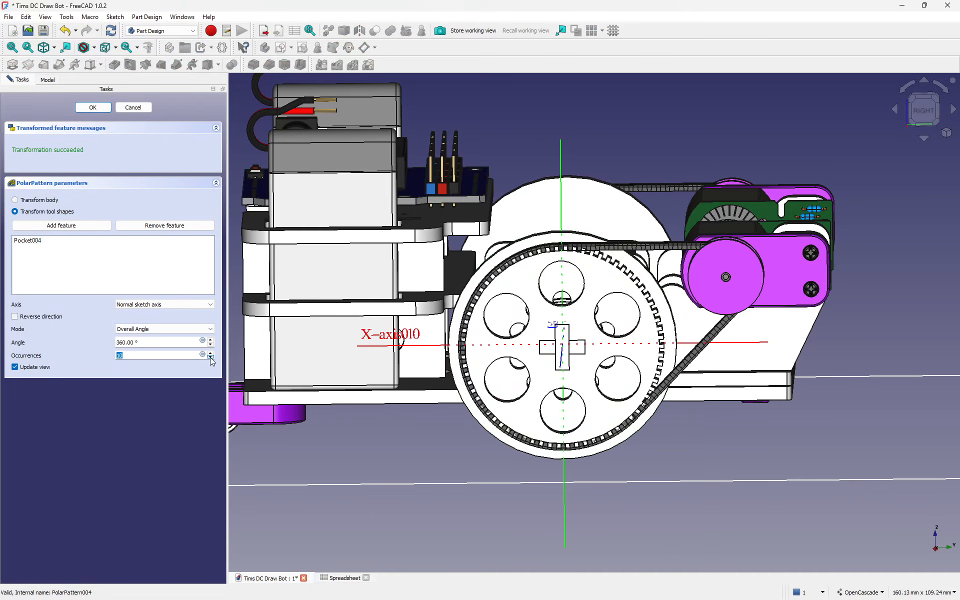
pyautogui.click(210, 358)
pyautogui.click(210, 357)
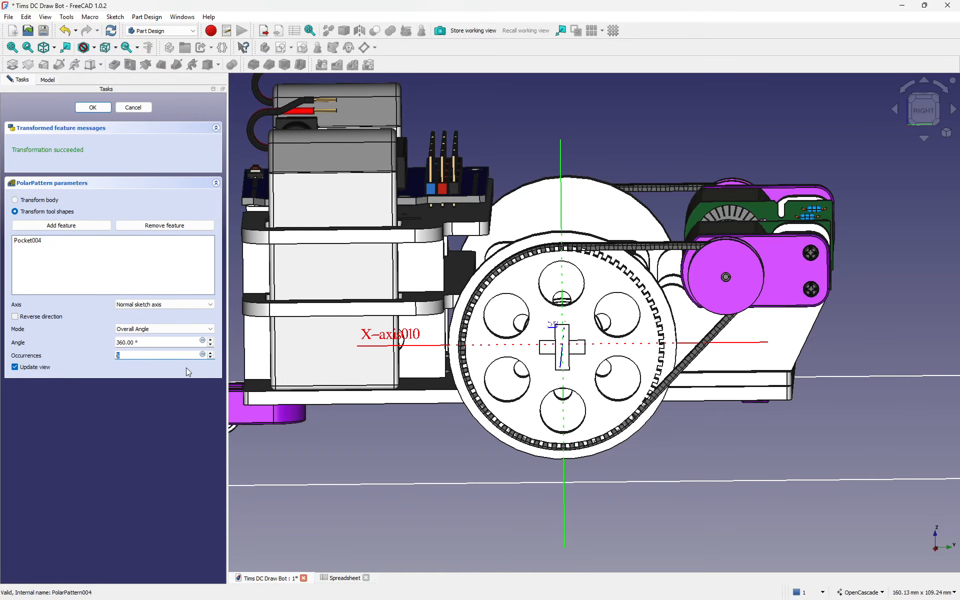
pyautogui.click(88, 109)
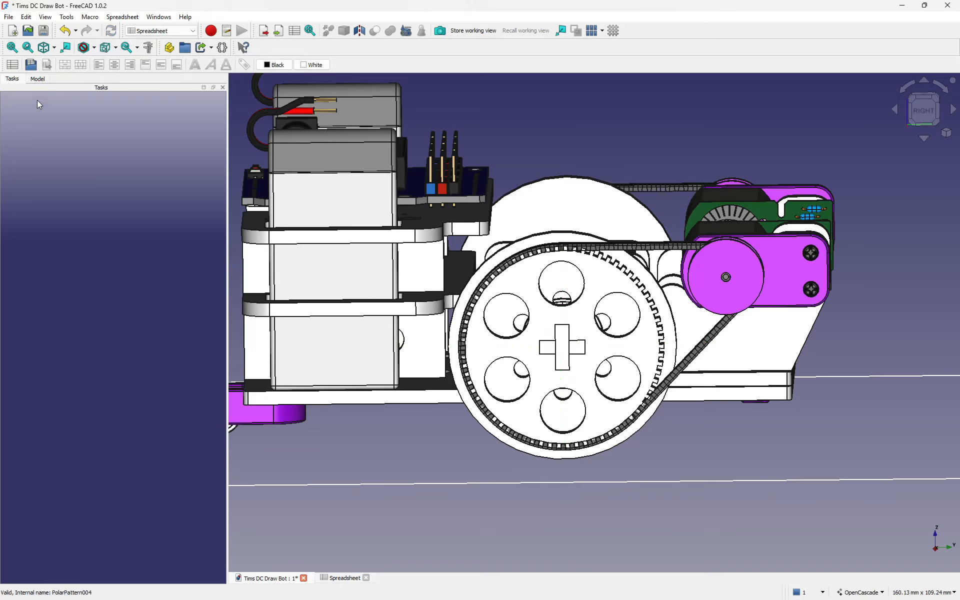
# Step: Open the wheel's Sketch001 to review its 3, 10, 6, 11.62 and 25 mm constraints, then close it unchanged
pyautogui.click(37, 79)
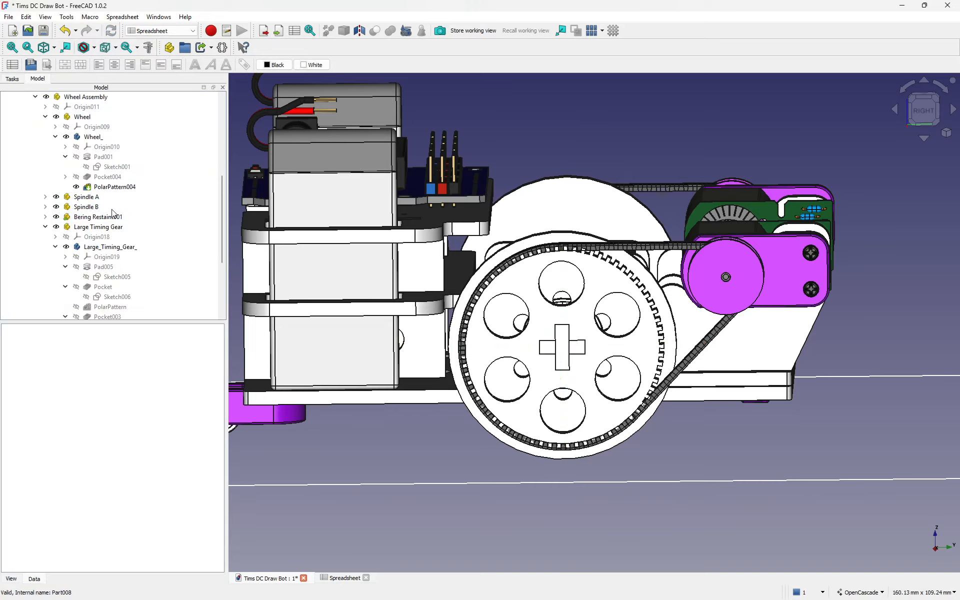
pyautogui.click(108, 168)
pyautogui.doubleClick(108, 167)
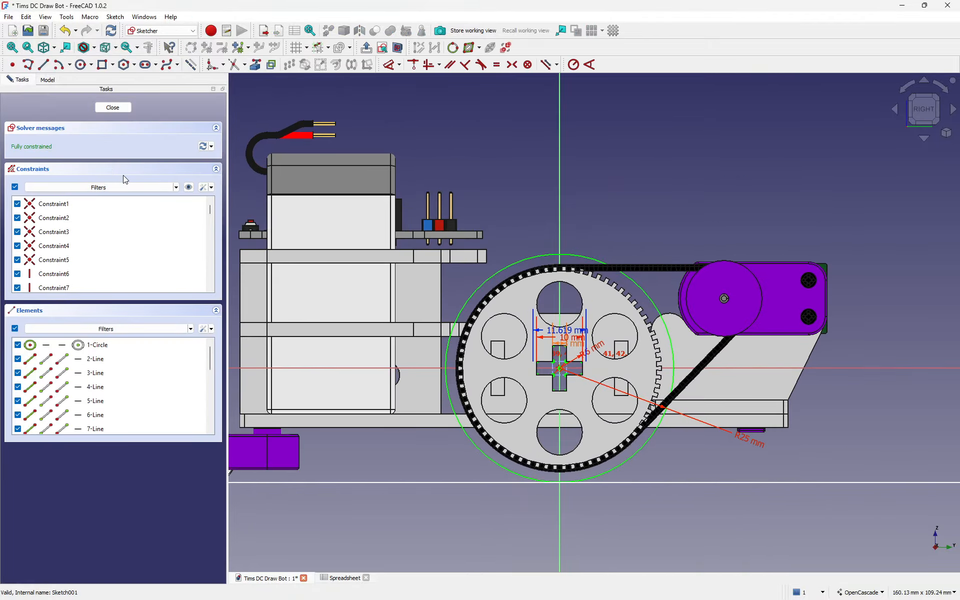
pyautogui.click(121, 108)
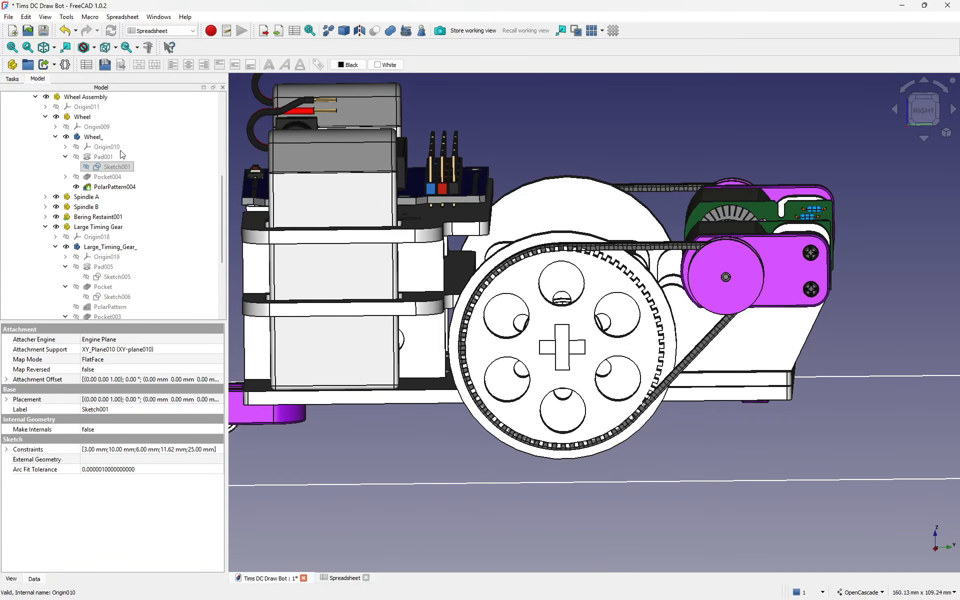
# Step: Open Pocket004's Sketch027 and change the 10 mm centre distance to 14 mm
pyautogui.click(120, 150)
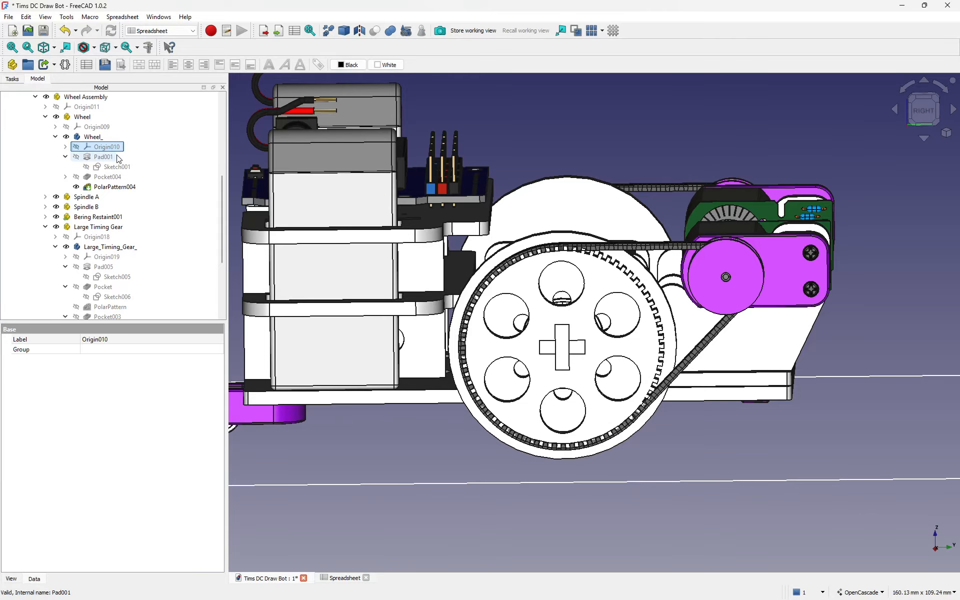
pyautogui.click(66, 177)
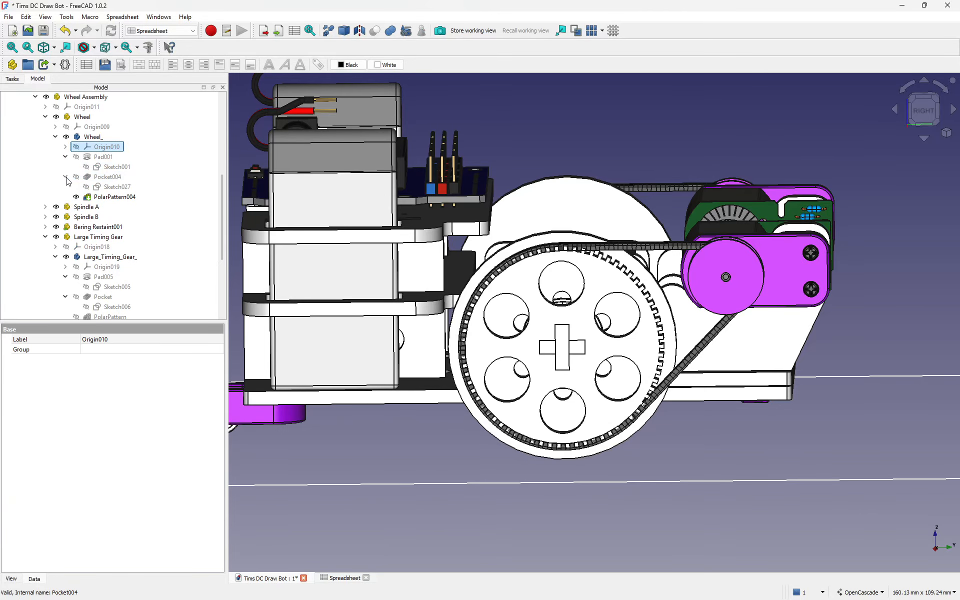
pyautogui.doubleClick(118, 188)
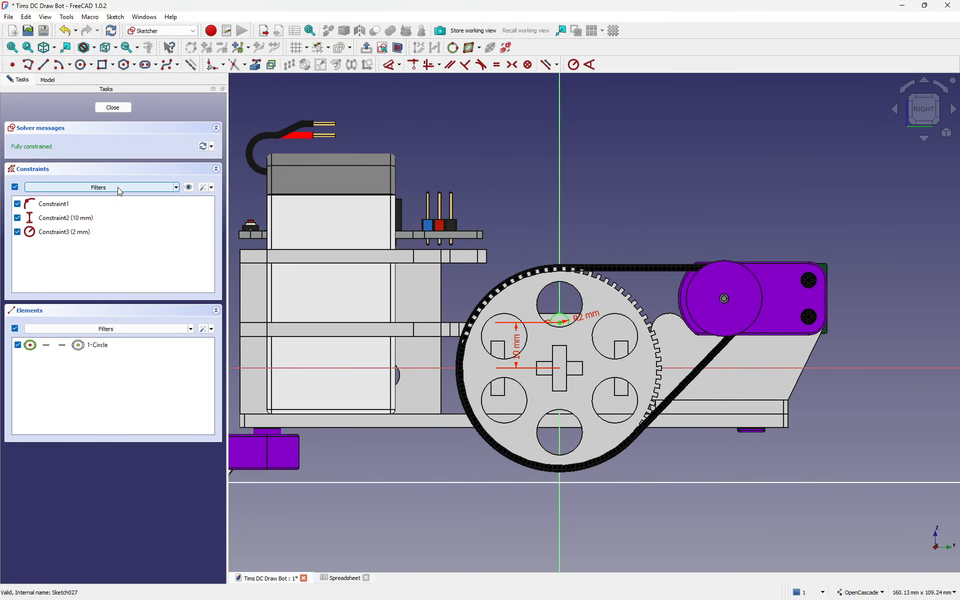
pyautogui.doubleClick(512, 345)
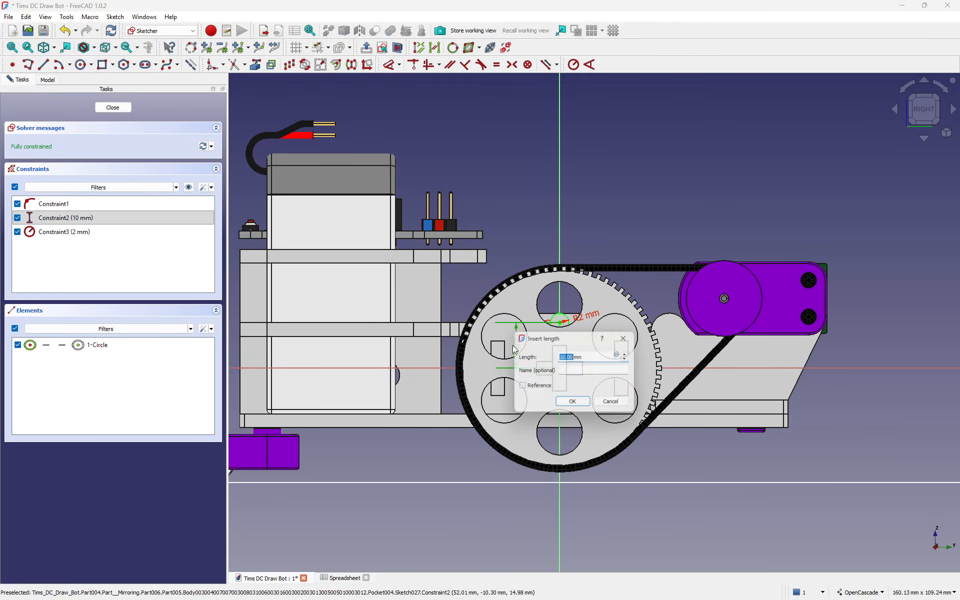
pyautogui.write('14')
pyautogui.press('Return')
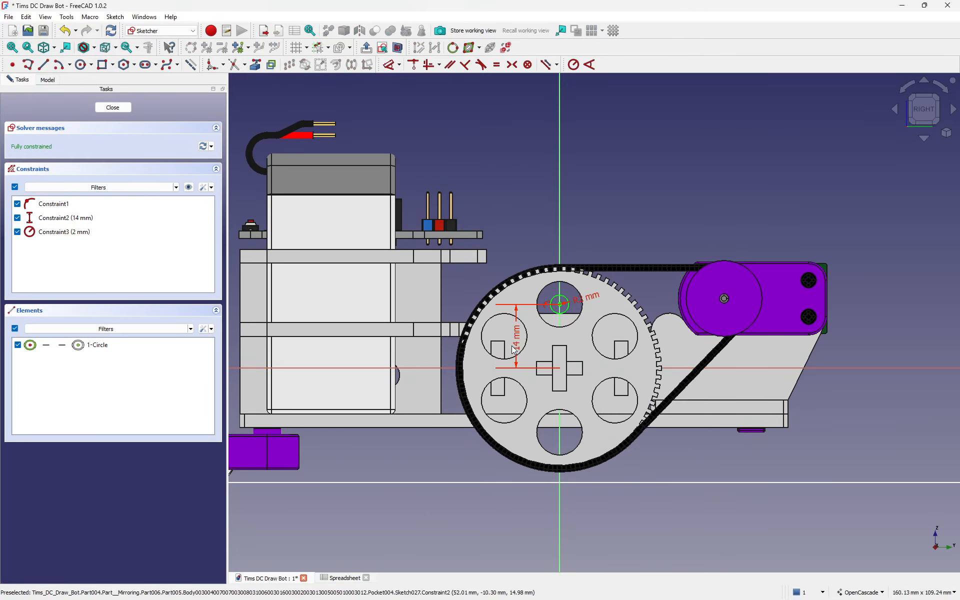
# Step: Set the hole circle's radius to 5 mm and close the sketch
pyautogui.doubleClick(597, 300)
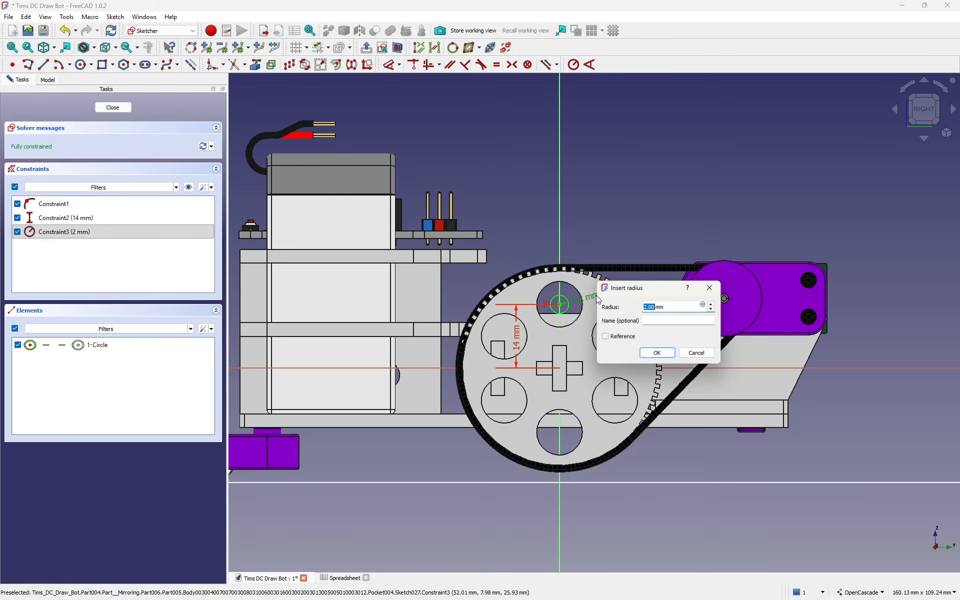
pyautogui.write('5')
pyautogui.press('Return')
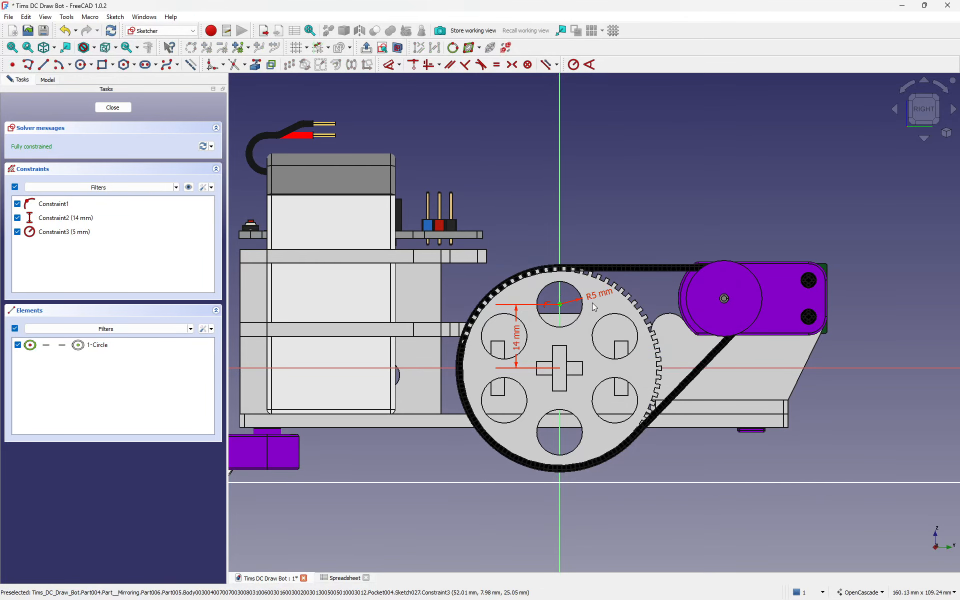
pyautogui.scroll(3, 580, 298)
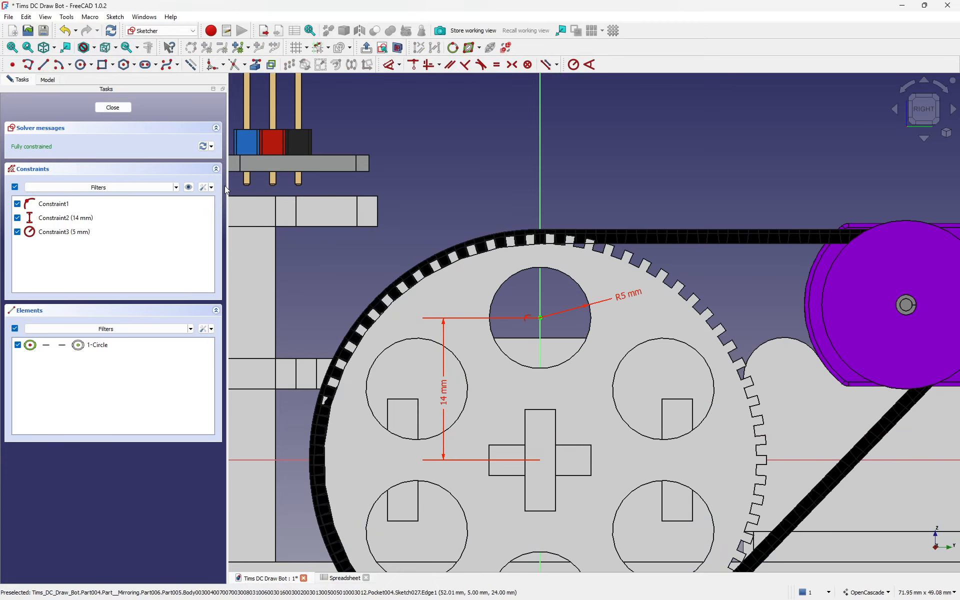
pyautogui.click(111, 109)
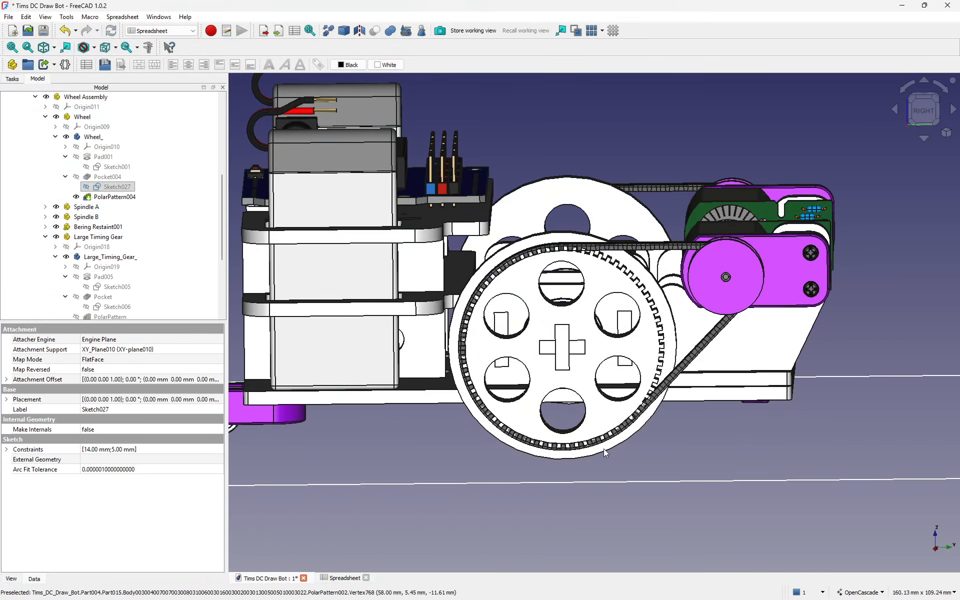
pyautogui.moveTo(611, 354); pyautogui.dragTo(707, 405, button='middle')
pyautogui.scroll(5, 722, 325)
pyautogui.scroll(5, 722, 325)
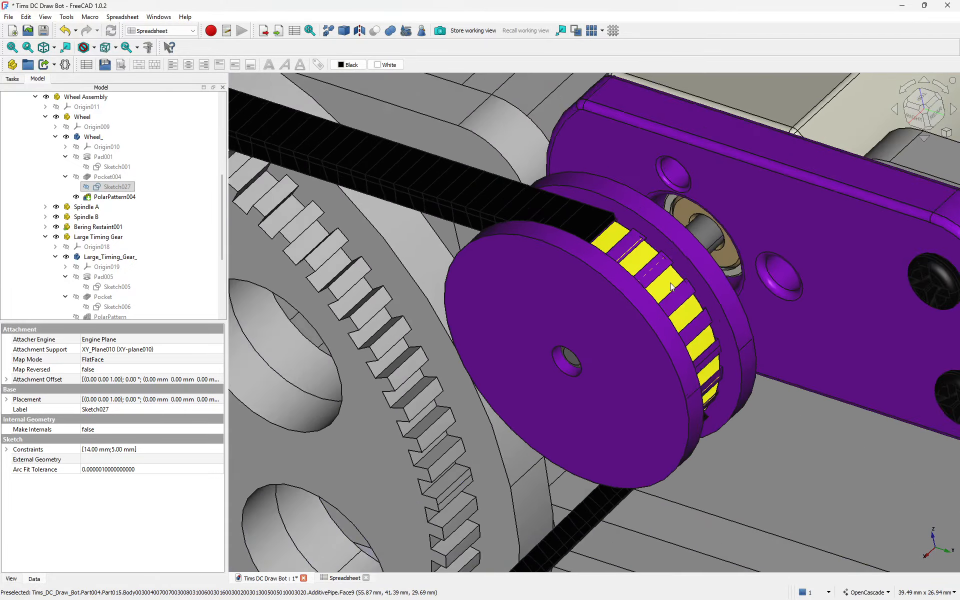
pyautogui.scroll(-6, 608, 231)
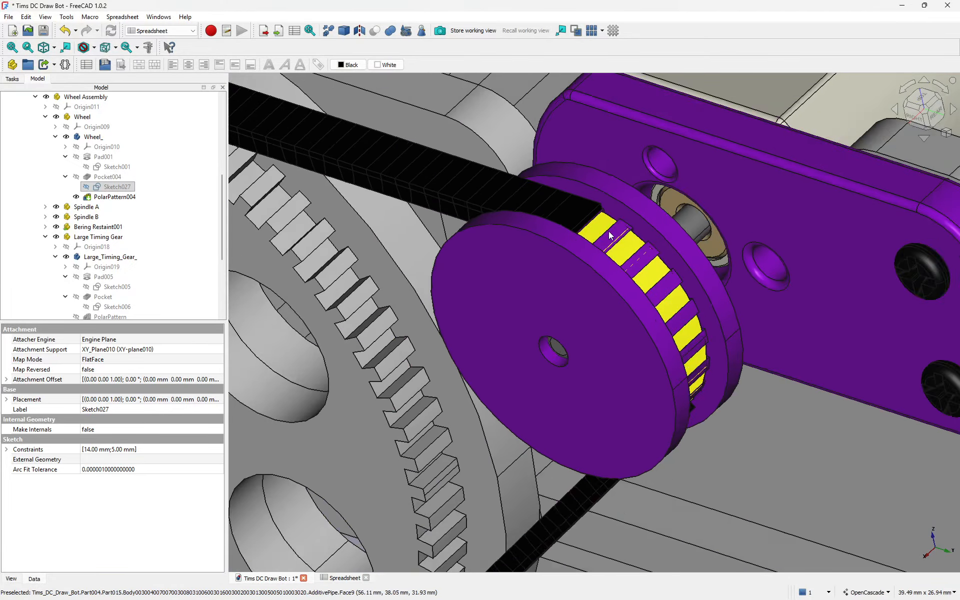
pyautogui.moveTo(531, 281); pyautogui.dragTo(500, 220, button='middle')
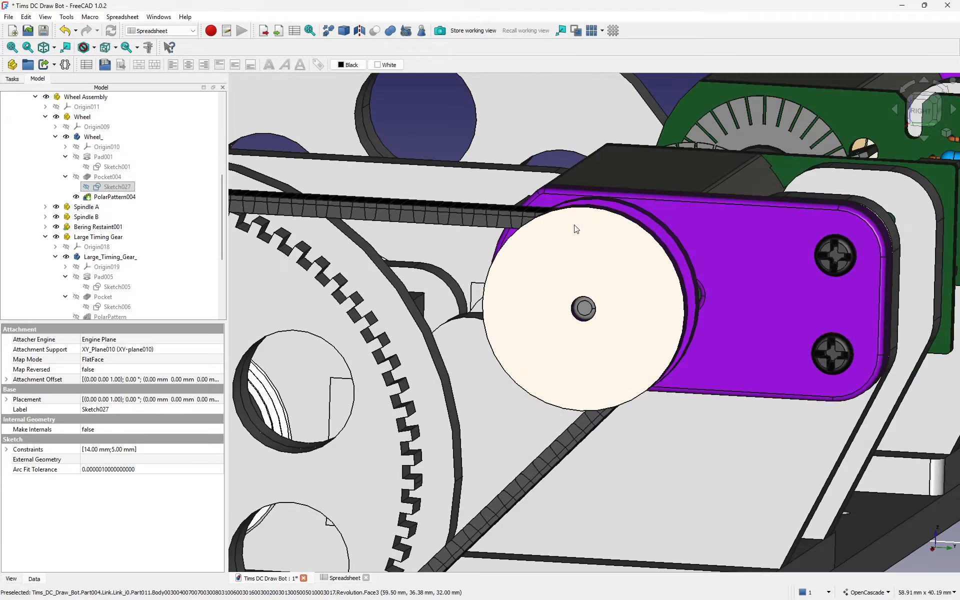
pyautogui.click(481, 216)
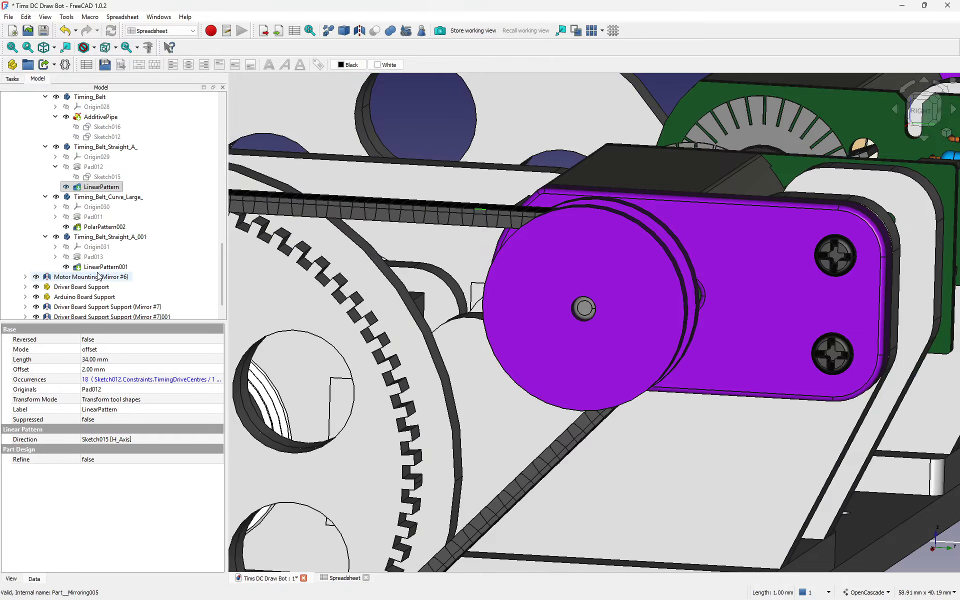
pyautogui.scroll(-2, 107, 275)
pyautogui.click(96, 228)
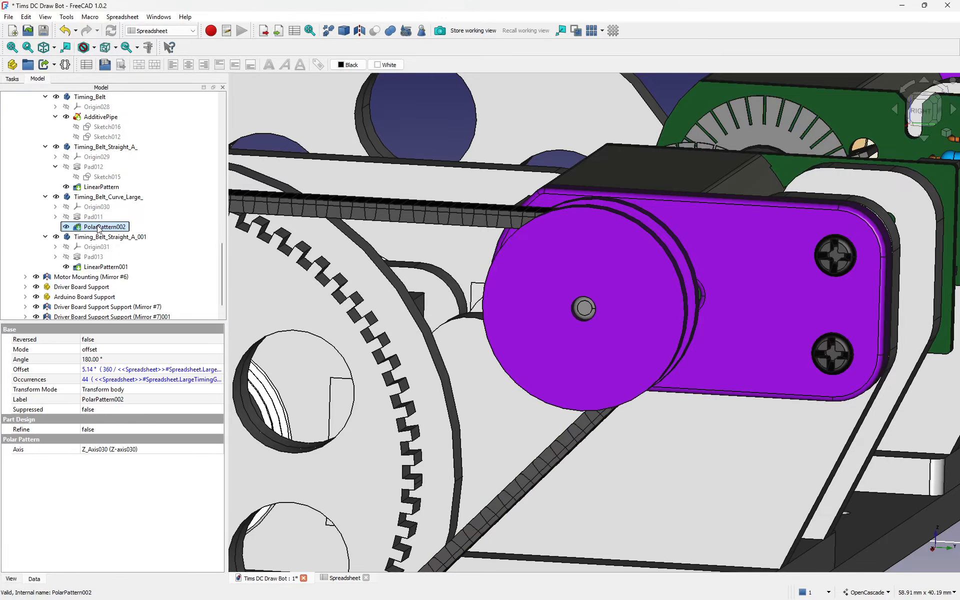
pyautogui.scroll(-5, 707, 401)
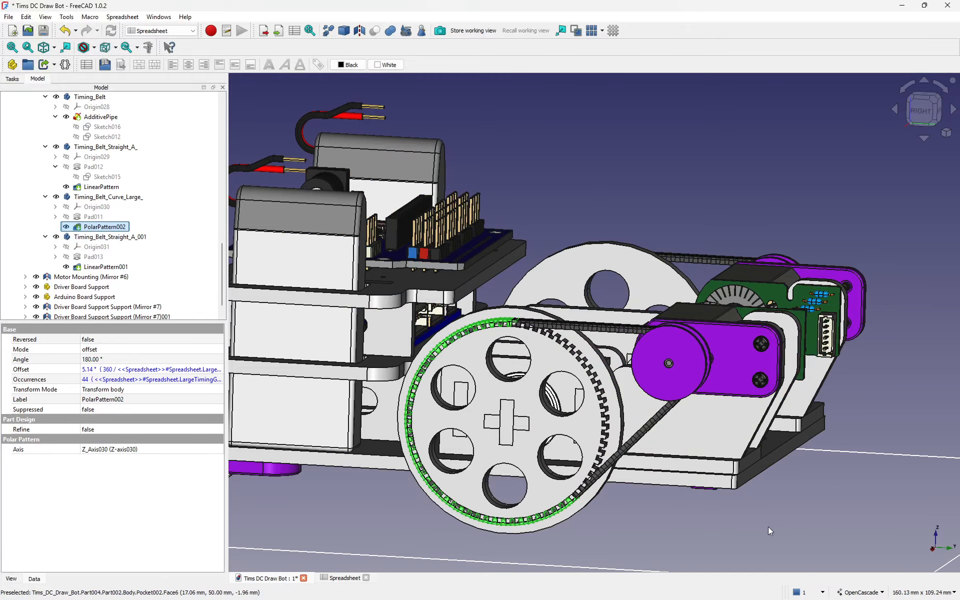
pyautogui.click(777, 526)
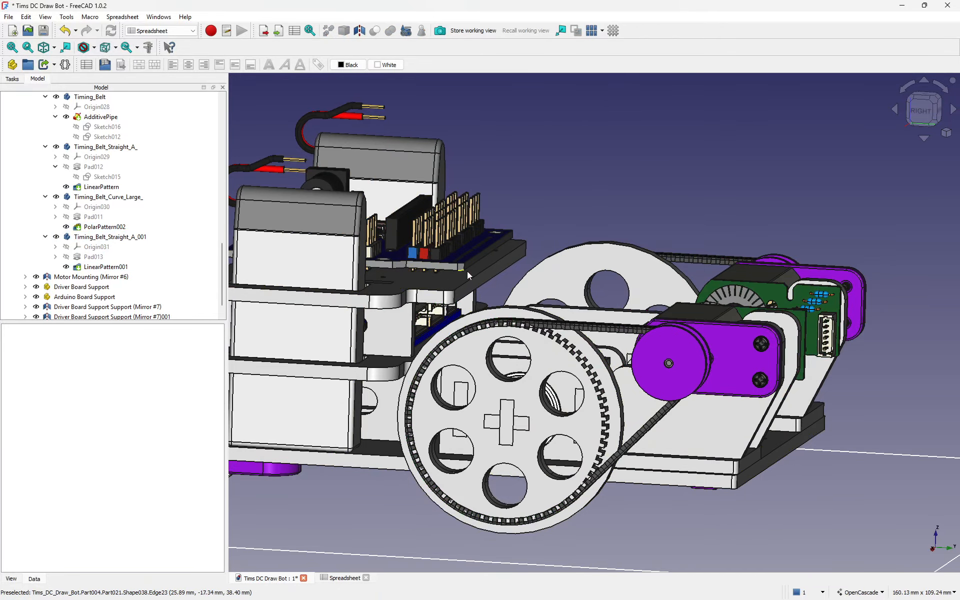
pyautogui.scroll(-2, 659, 365)
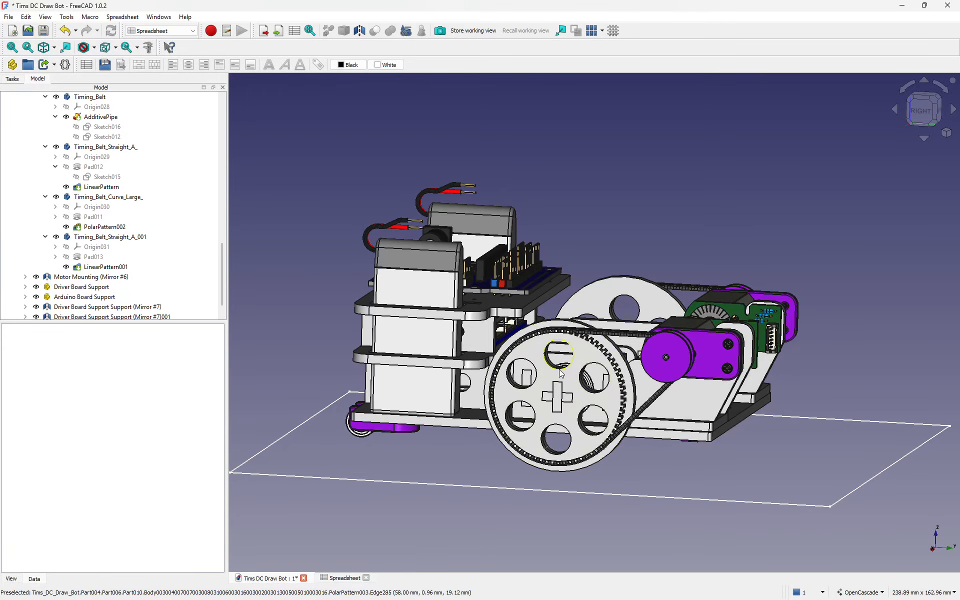
pyautogui.moveTo(659, 365); pyautogui.dragTo(670, 431, button='middle')
pyautogui.moveTo(385, 366); pyautogui.dragTo(399, 395, button='middle')
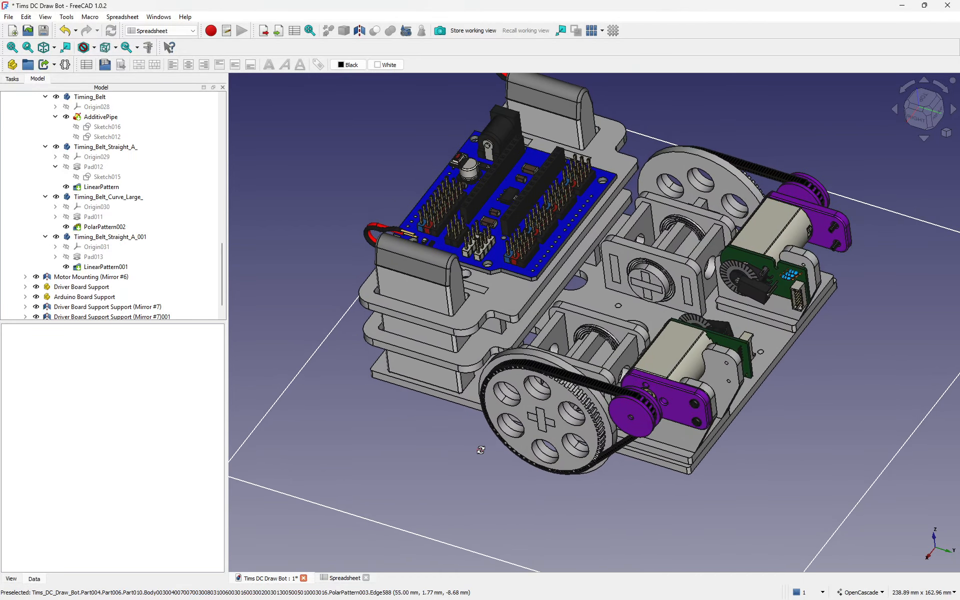
pyautogui.moveTo(480, 450); pyautogui.dragTo(558, 468, button='middle')
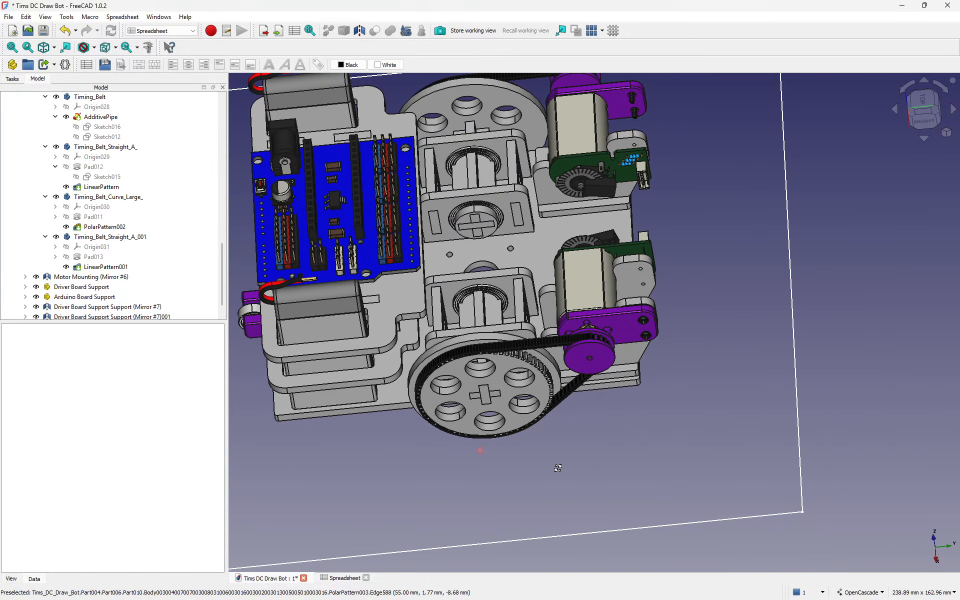
pyautogui.moveTo(558, 468); pyautogui.dragTo(489, 481, button='right')
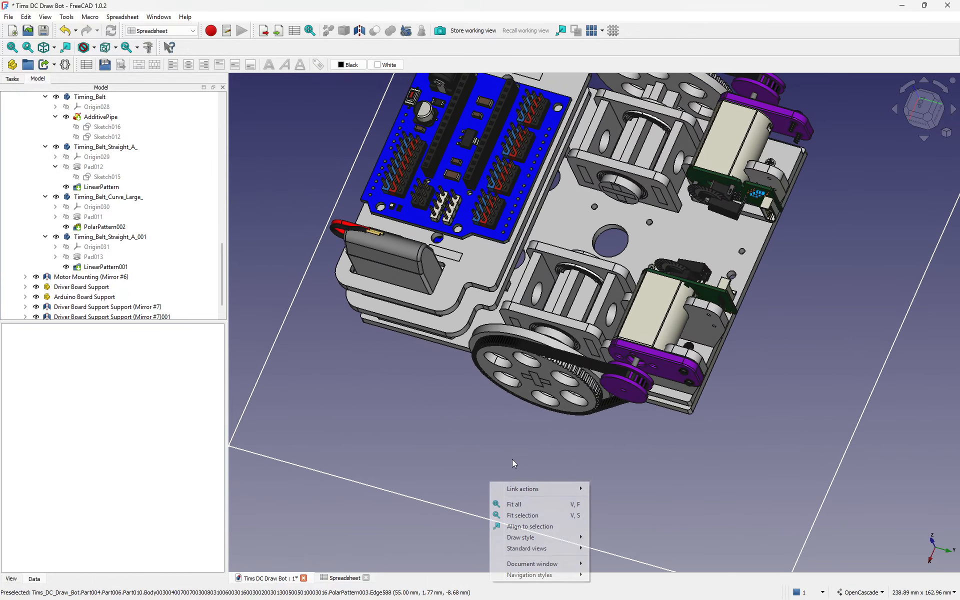
# Step: Orbit, pan and zoom the 3D view onto the small rectangular tab on the driver board's support bracket
pyautogui.click(701, 231)
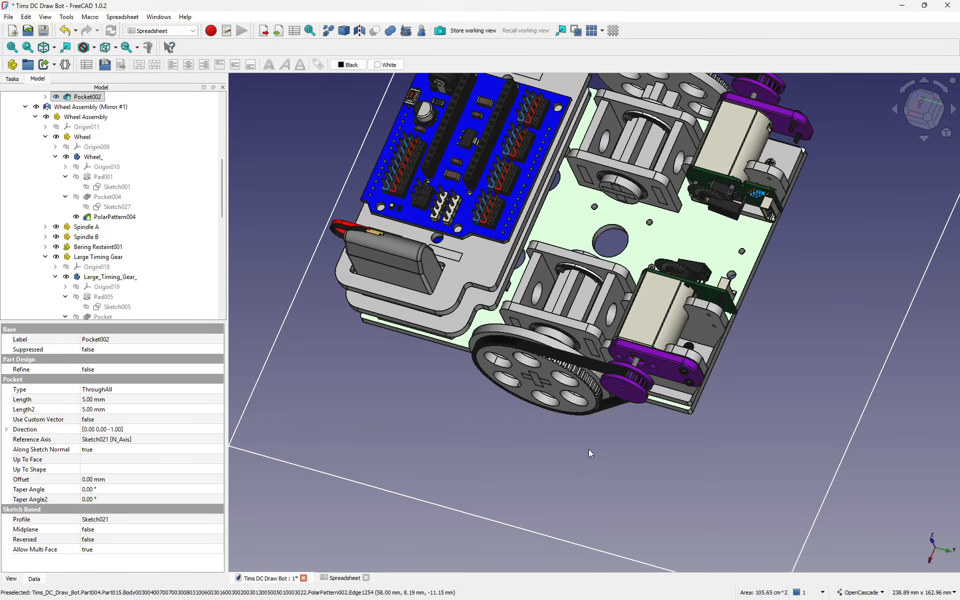
pyautogui.moveTo(603, 458); pyautogui.dragTo(715, 360, button='middle')
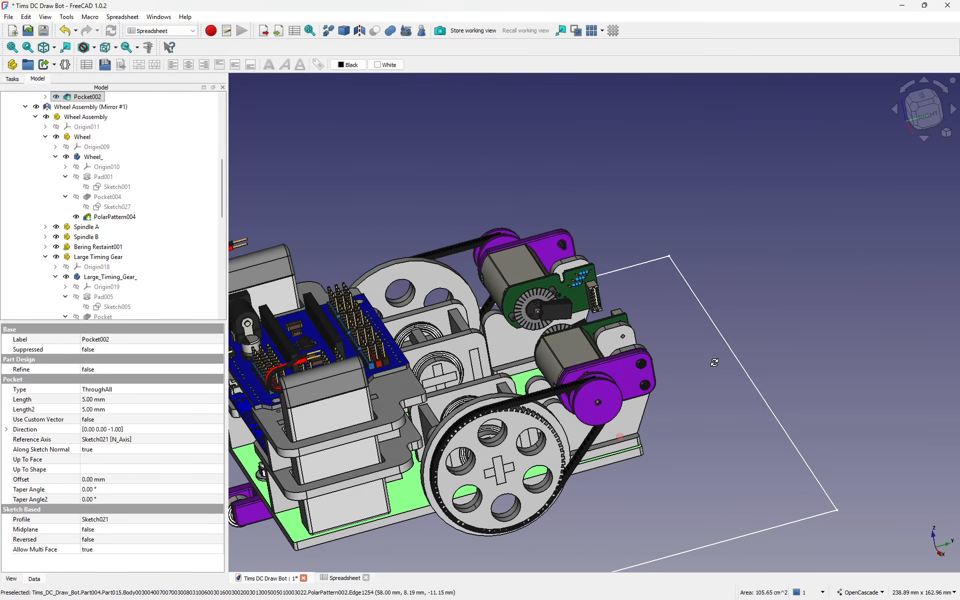
pyautogui.moveTo(525, 374); pyautogui.dragTo(593, 404, button='middle')
pyautogui.moveTo(749, 456); pyautogui.dragTo(733, 448, button='middle')
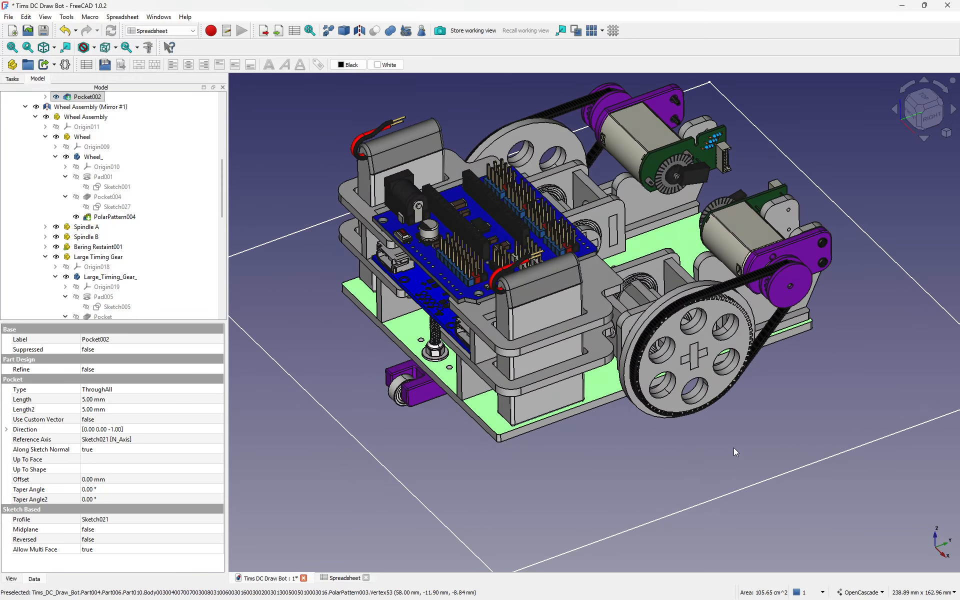
pyautogui.moveTo(705, 387); pyautogui.dragTo(670, 426, button='middle')
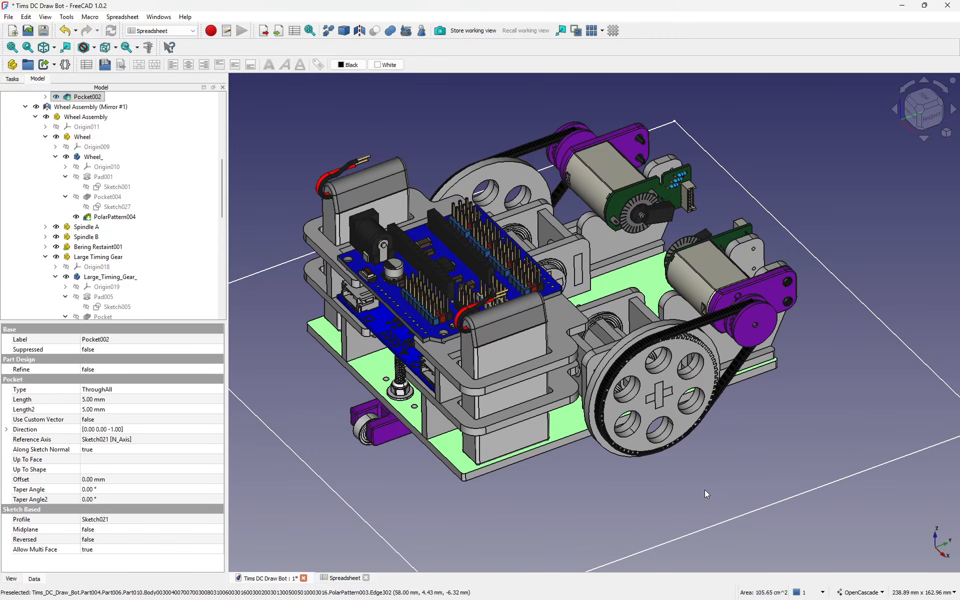
pyautogui.scroll(10, 534, 449)
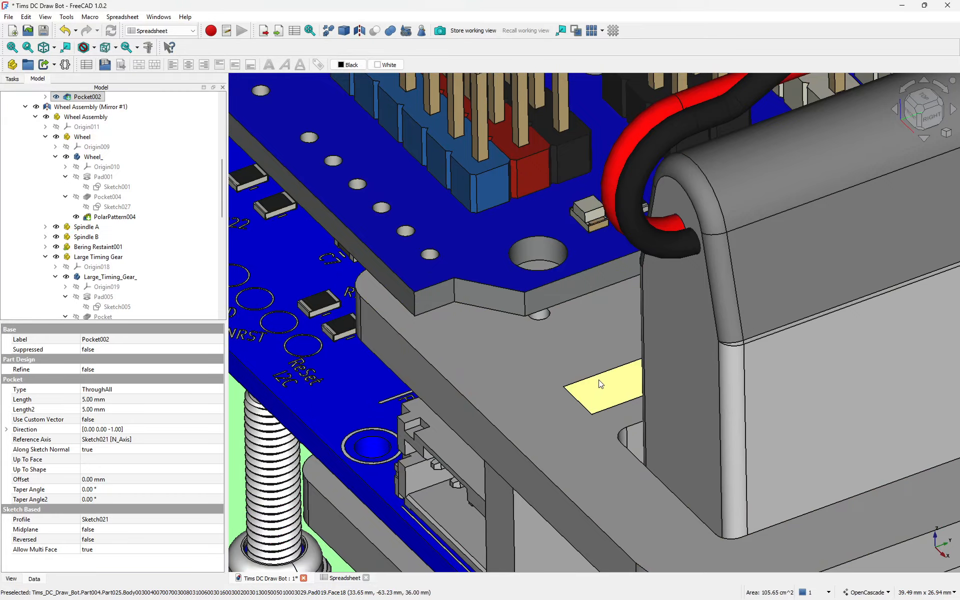
# Step: Select and inspect the tab from several angles, identifying it as the 3 mm thick Pad019
pyautogui.click(607, 388)
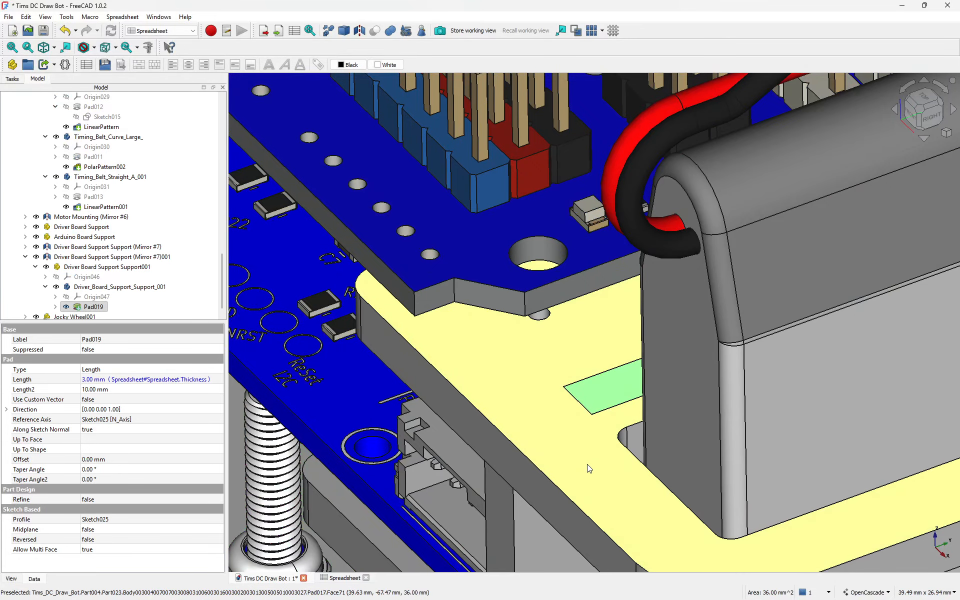
pyautogui.keyDown('ctrl'); pyautogui.moveTo(588, 465); pyautogui.dragTo(692, 488, button='right'); pyautogui.keyUp('ctrl')
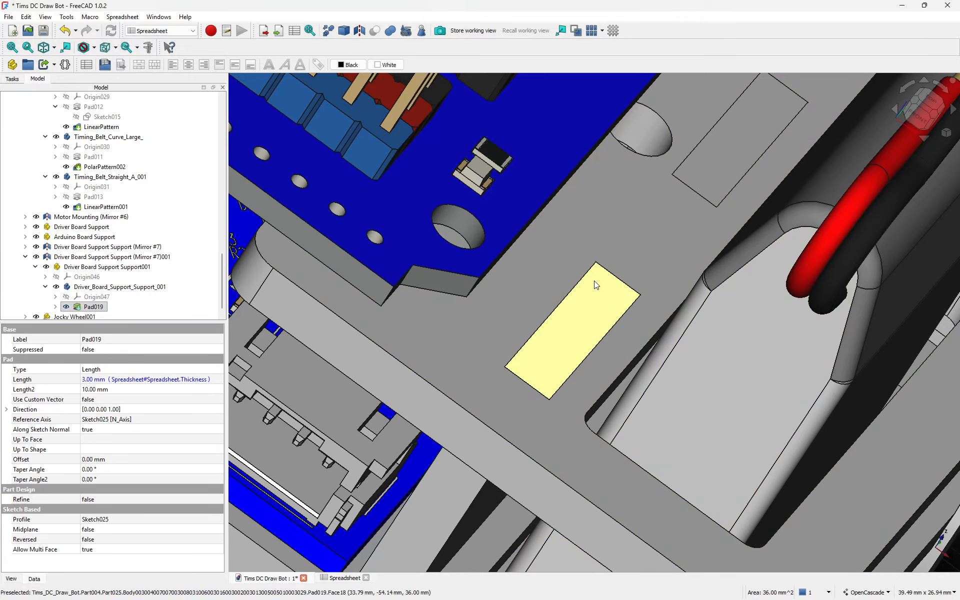
pyautogui.click(525, 378)
pyautogui.click(573, 334)
pyautogui.scroll(-5, 548, 392)
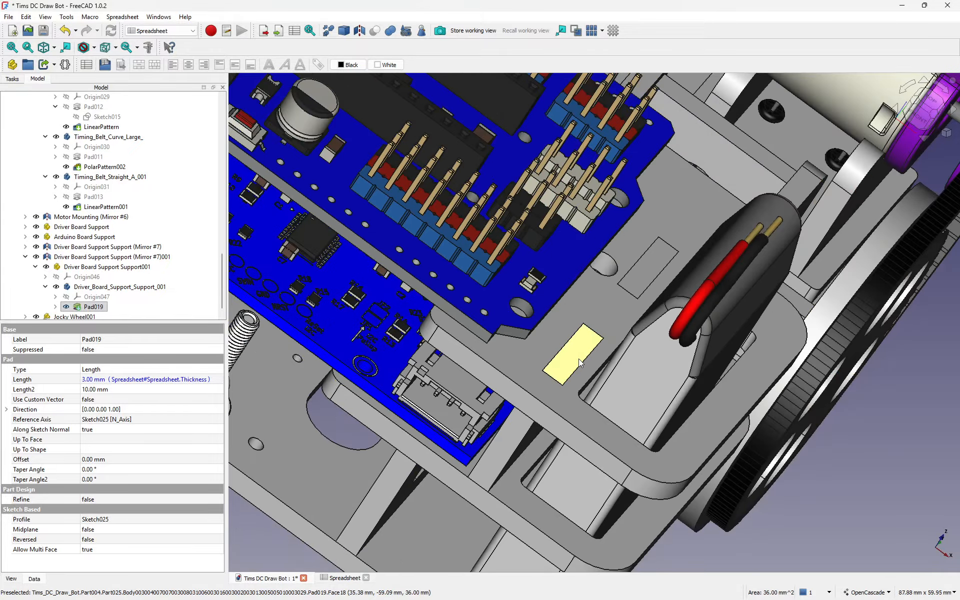
pyautogui.click(561, 379)
pyautogui.moveTo(845, 428); pyautogui.dragTo(872, 358, button='middle')
pyautogui.moveTo(701, 393); pyautogui.dragTo(784, 283, button='middle')
pyautogui.scroll(-5, 710, 364)
pyautogui.moveTo(710, 364); pyautogui.dragTo(713, 398, button='middle')
pyautogui.moveTo(850, 471); pyautogui.dragTo(747, 487, button='middle')
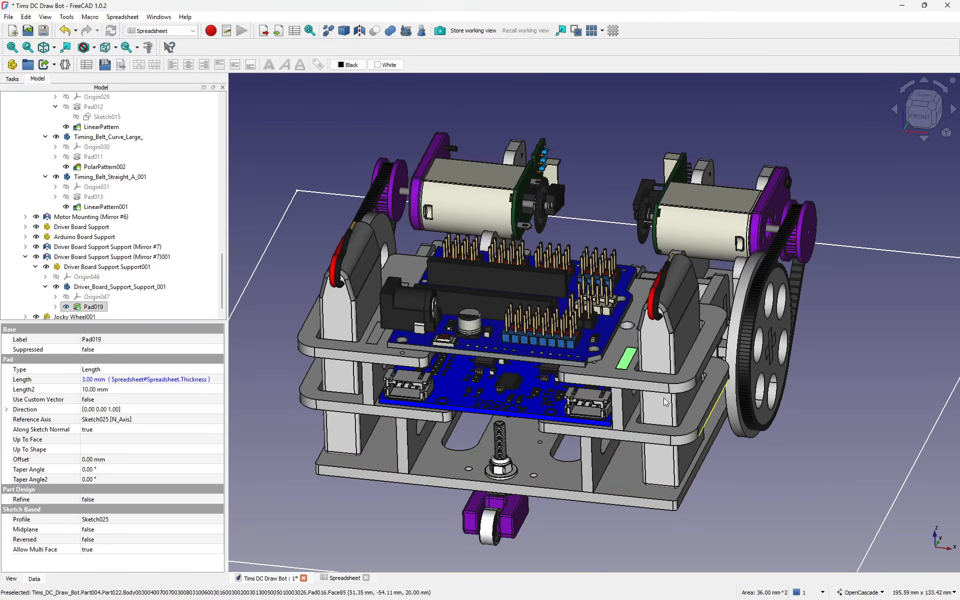
pyautogui.scroll(5, 631, 360)
pyautogui.click(631, 361)
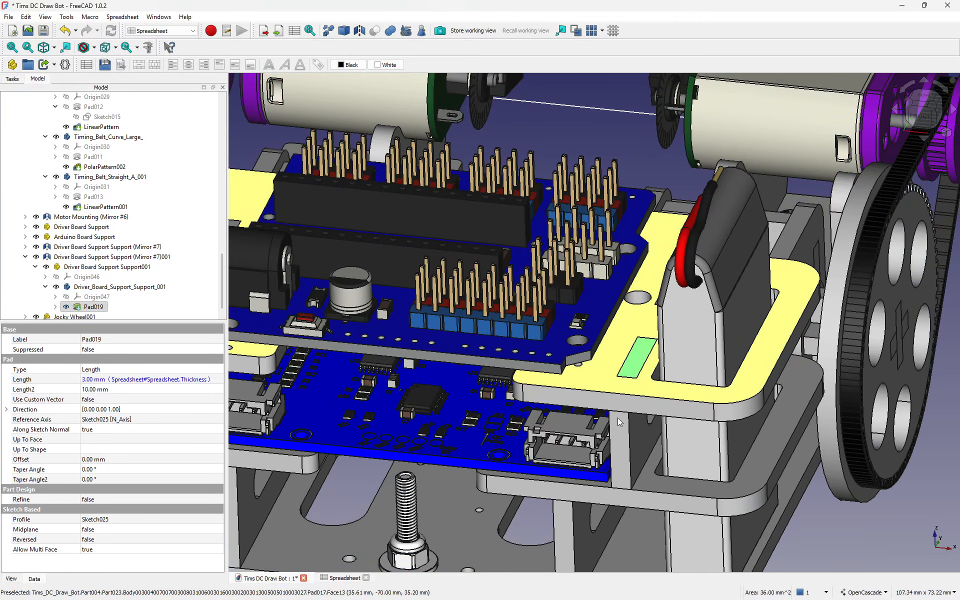
# Step: Enter 3-0.32 as the Thickness in spreadsheet cell D8 and check the resulting cell content
pyautogui.click(342, 578)
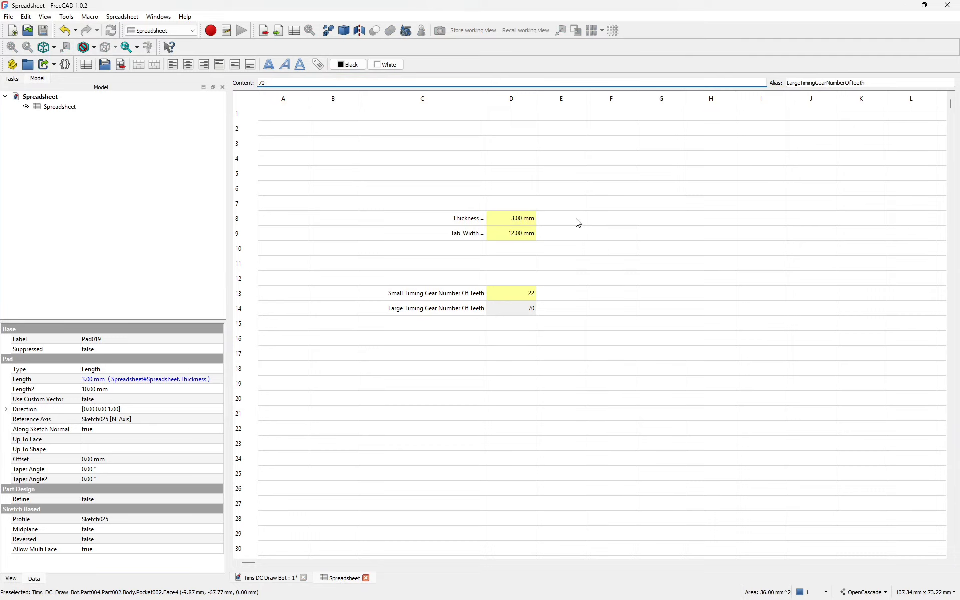
pyautogui.click(521, 221)
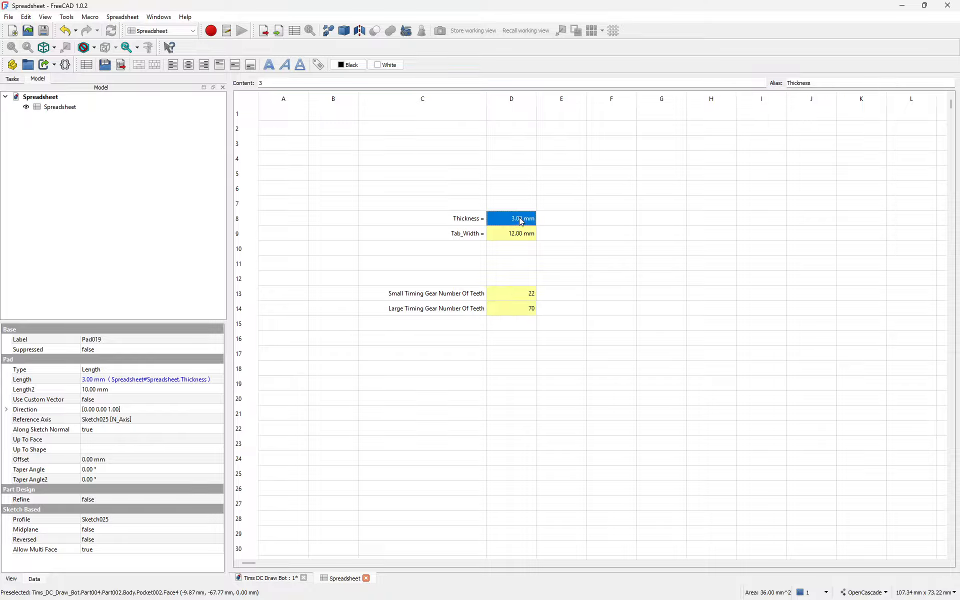
pyautogui.doubleClick(520, 219)
pyautogui.press('Return')
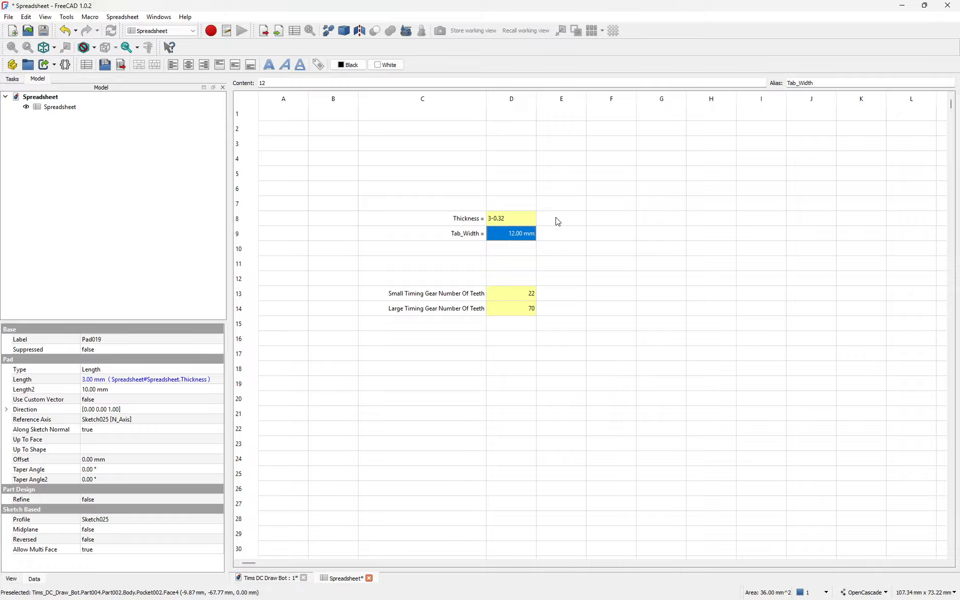
pyautogui.click(557, 219)
pyautogui.click(514, 222)
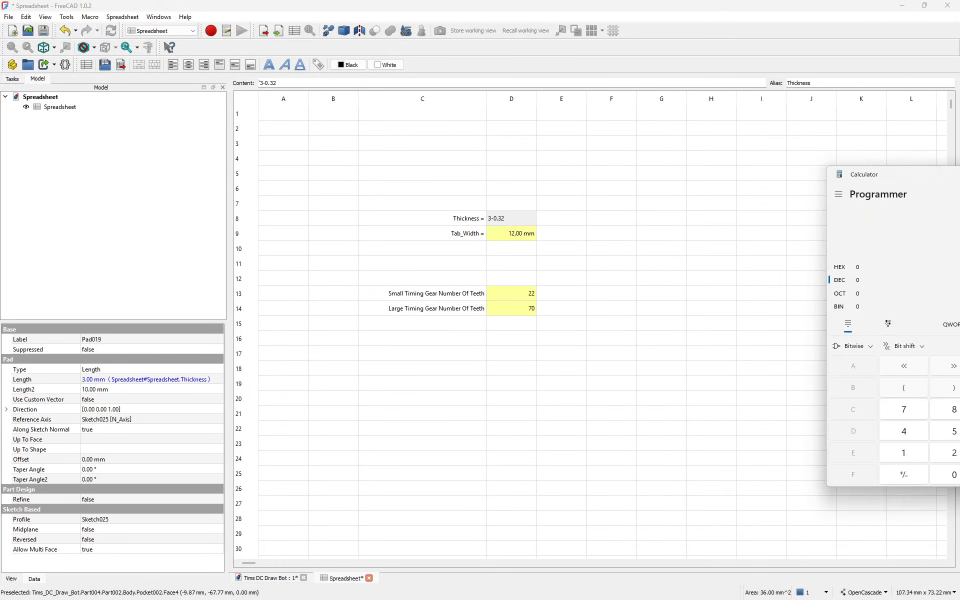
# Step: Compute 3 − 0.32 = 2.68 in Windows Calculator's Standard mode
pyautogui.moveTo(947, 173); pyautogui.dragTo(205, 108)
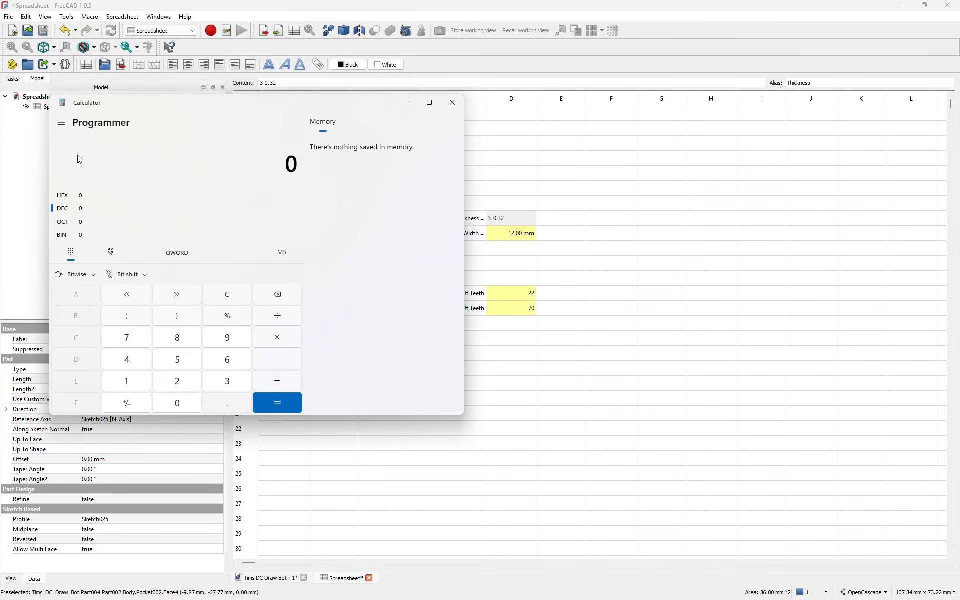
pyautogui.click(62, 123)
pyautogui.click(70, 162)
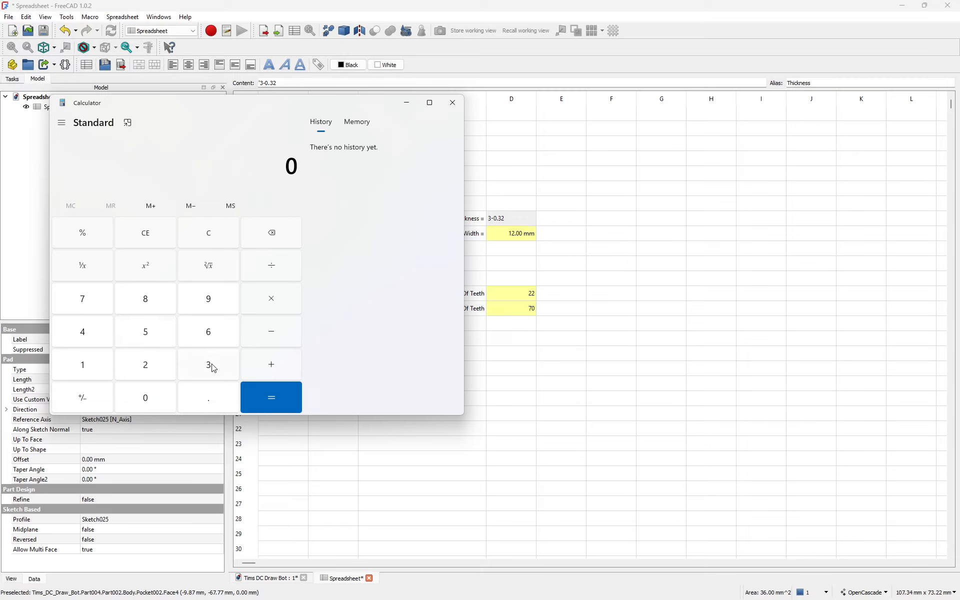
pyautogui.click(214, 368)
pyautogui.click(144, 398)
pyautogui.click(202, 398)
pyautogui.click(208, 365)
pyautogui.click(144, 363)
pyautogui.click(273, 398)
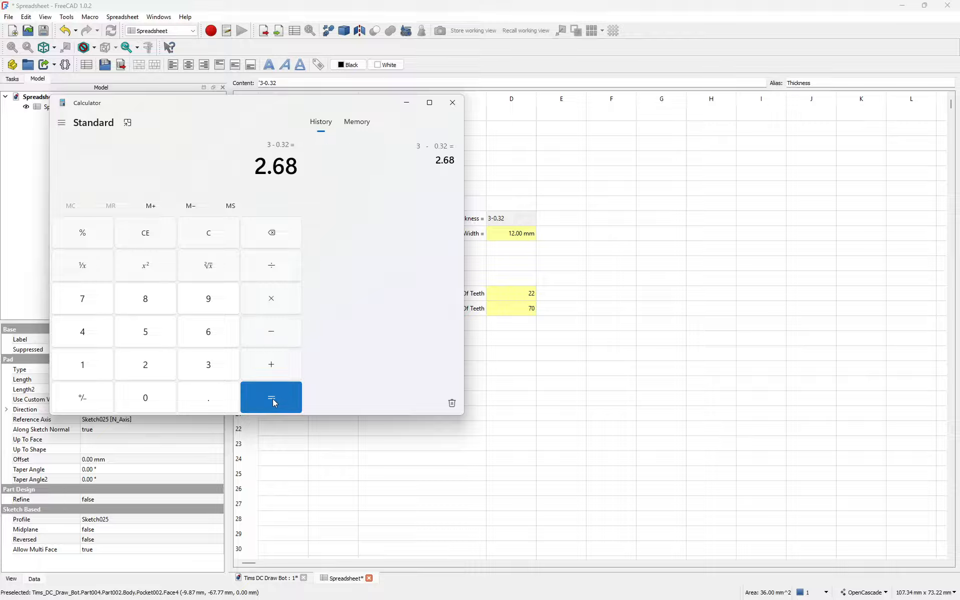
pyautogui.click(517, 220)
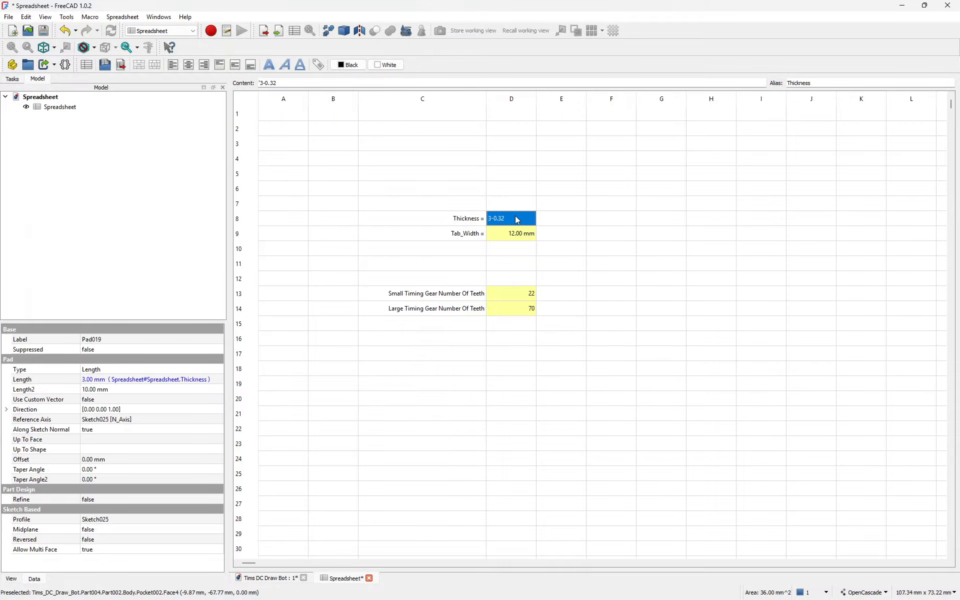
# Step: Enter 2.68 as the Thickness in cell D8 and save the document
pyautogui.doubleClick(517, 219)
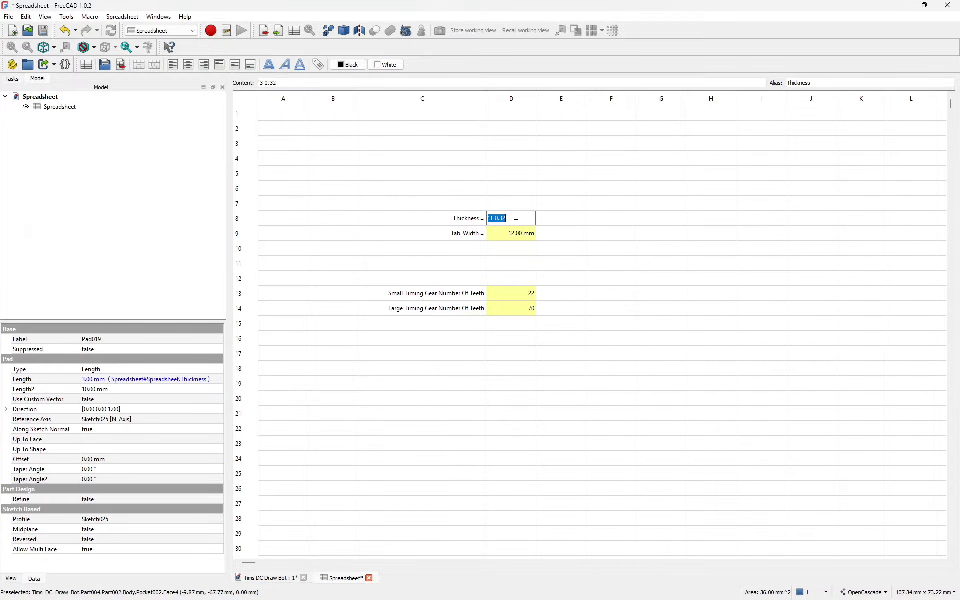
pyautogui.write('2.68')
pyautogui.press('Return')
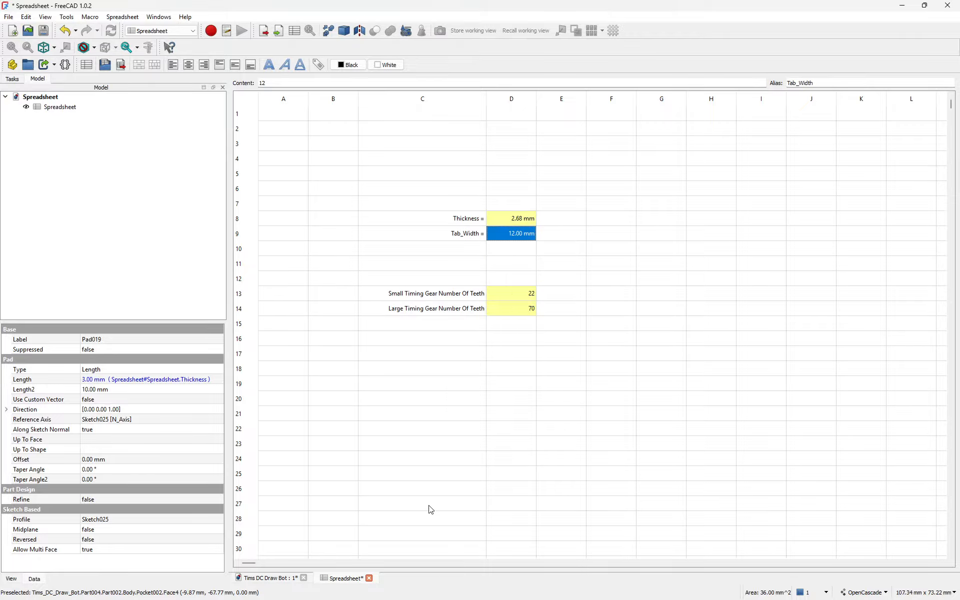
pyautogui.click(44, 31)
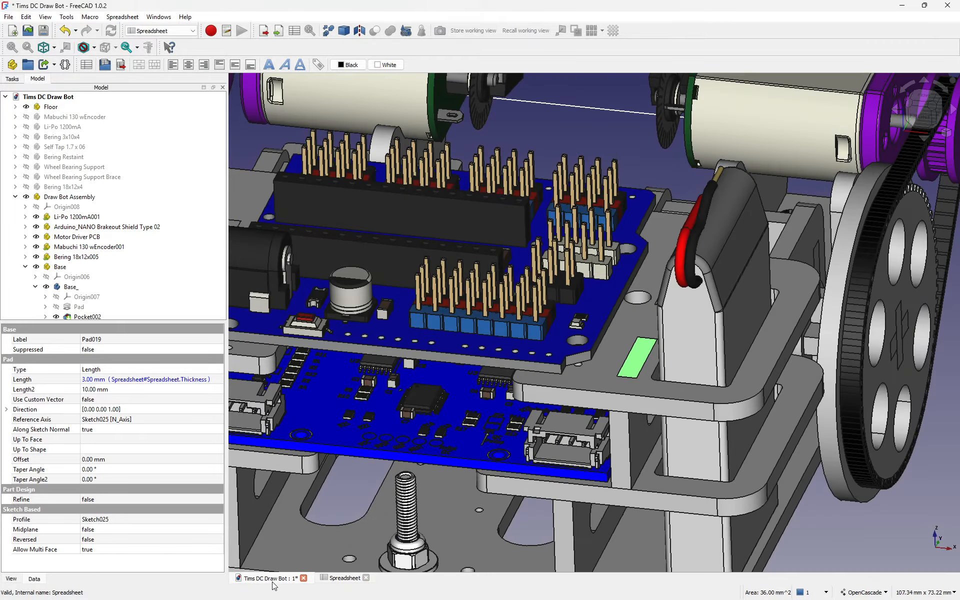
# Step: Recompute the Draw Bot Assembly from its model tree context menu
pyautogui.click(271, 579)
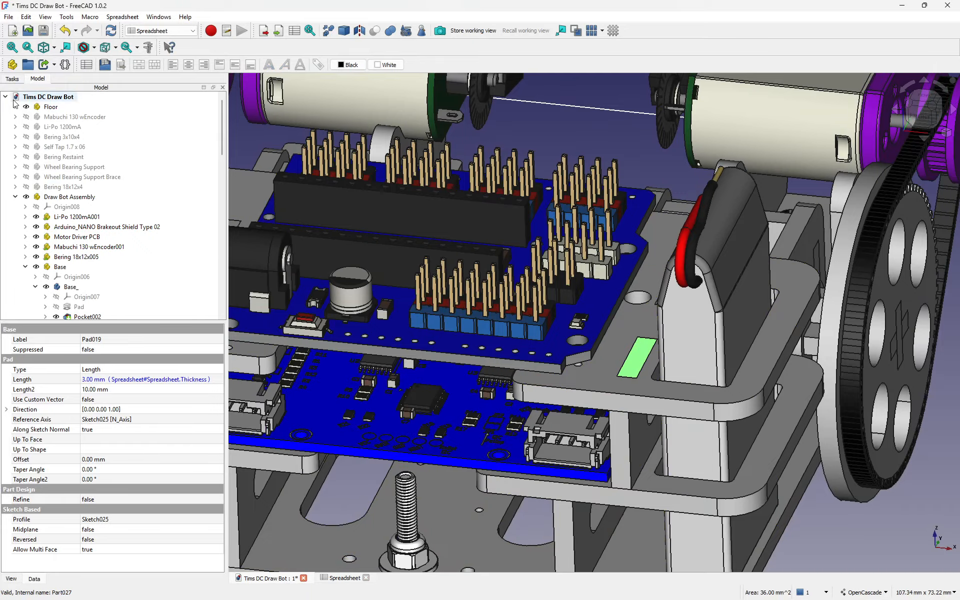
pyautogui.click(40, 108)
pyautogui.rightClick(40, 108)
pyautogui.rightClick(35, 97)
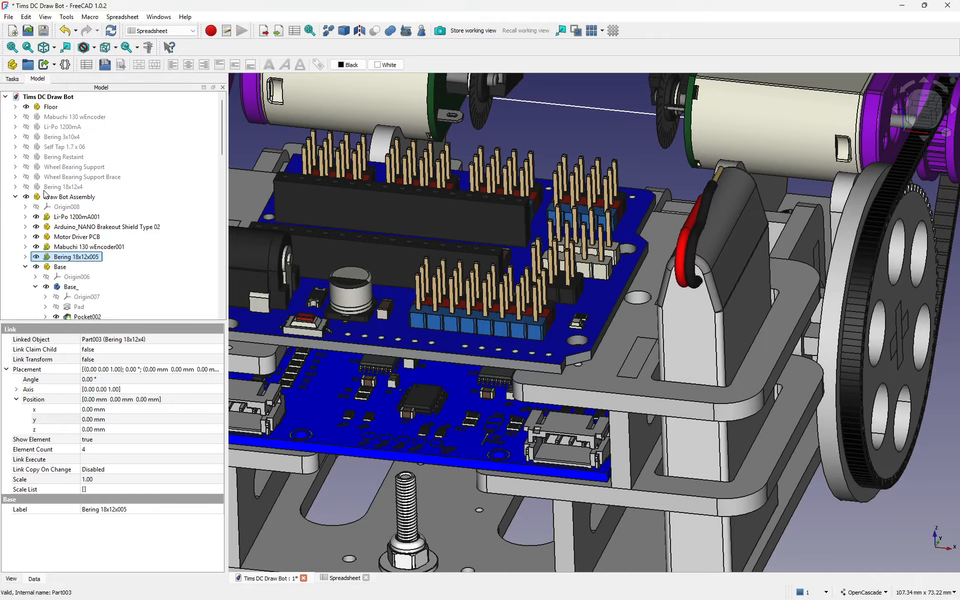
pyautogui.click(45, 195)
pyautogui.rightClick(44, 196)
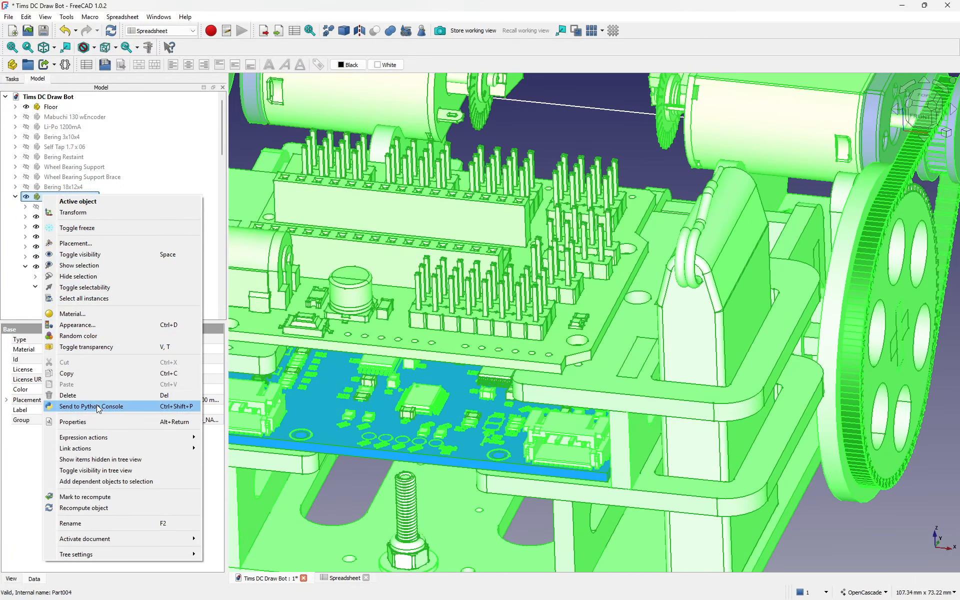
pyautogui.click(93, 508)
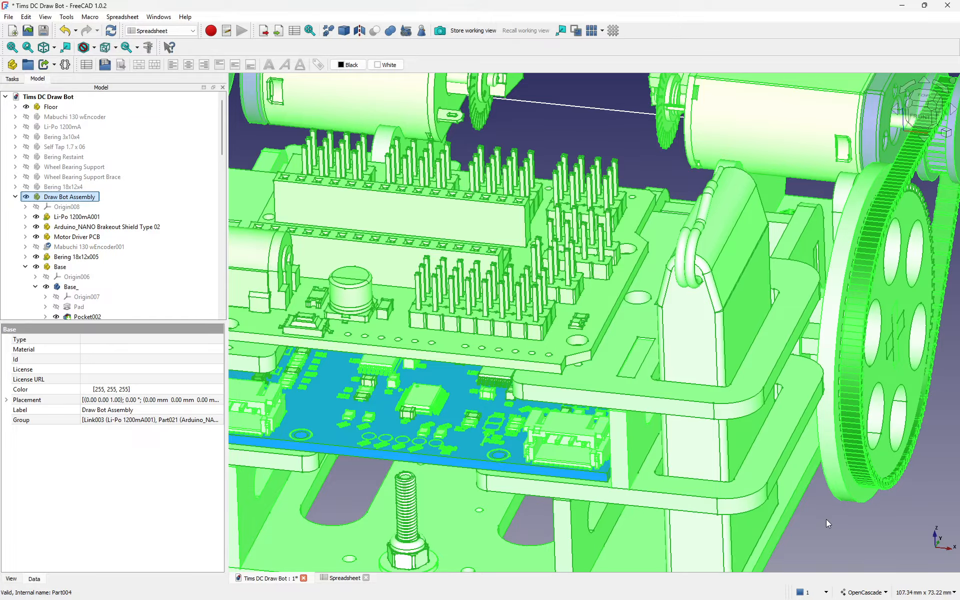
# Step: Zoom and orbit around the large six-hole timing gear and its belt from the motor pulley
pyautogui.scroll(-3, 818, 514)
pyautogui.scroll(2, 835, 508)
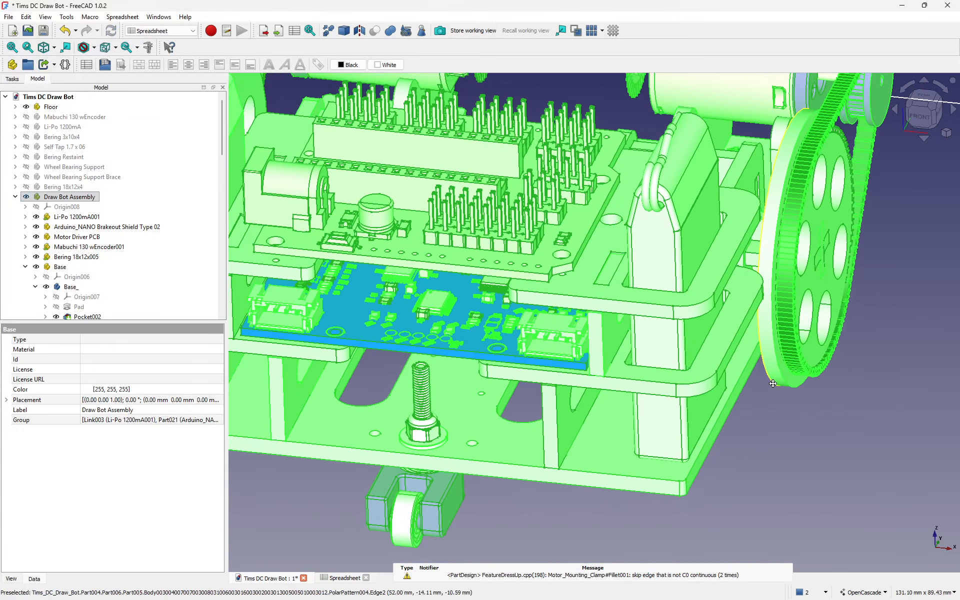
pyautogui.scroll(3, 803, 384)
pyautogui.click(803, 381)
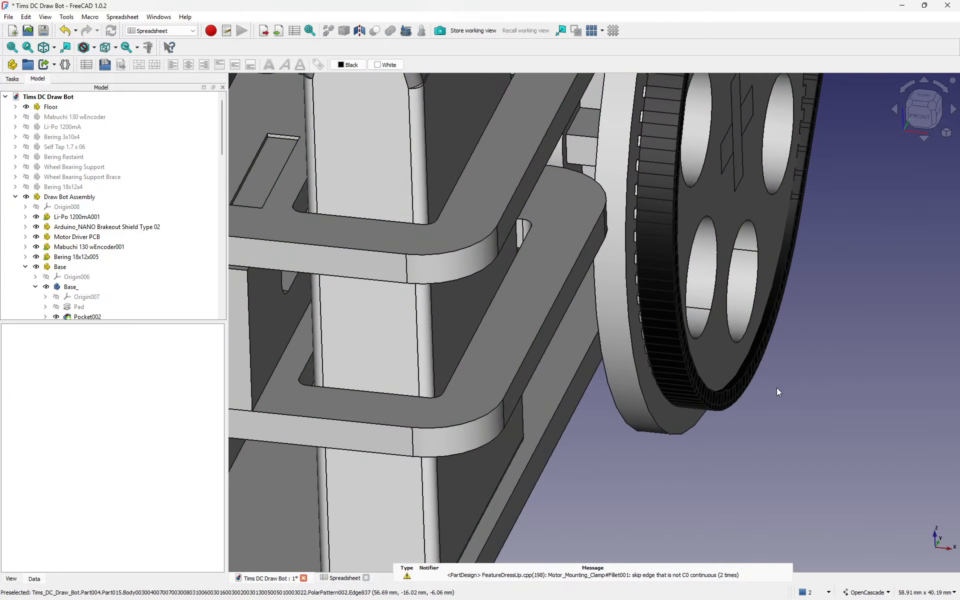
pyautogui.scroll(5, 776, 388)
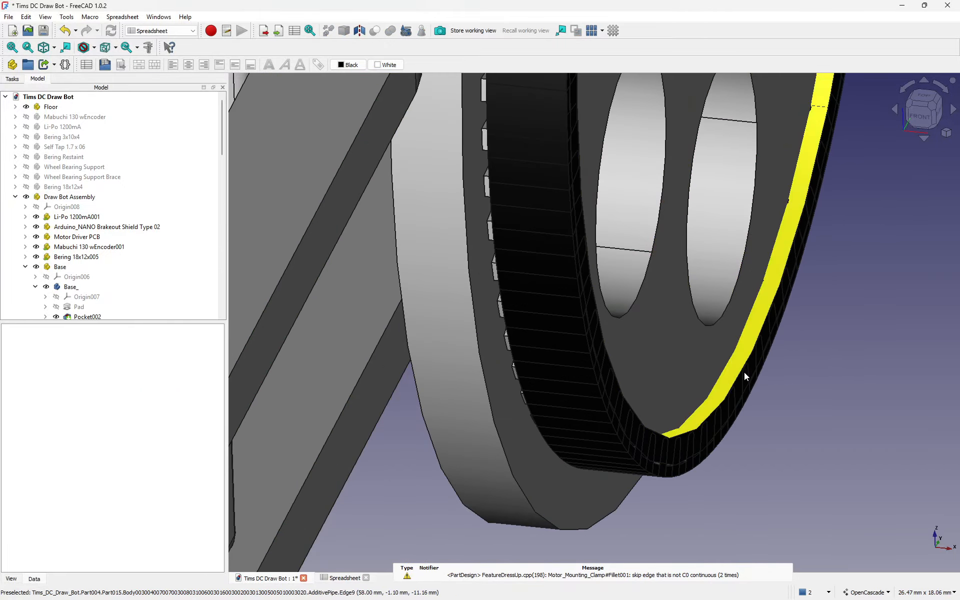
pyautogui.scroll(-2, 645, 408)
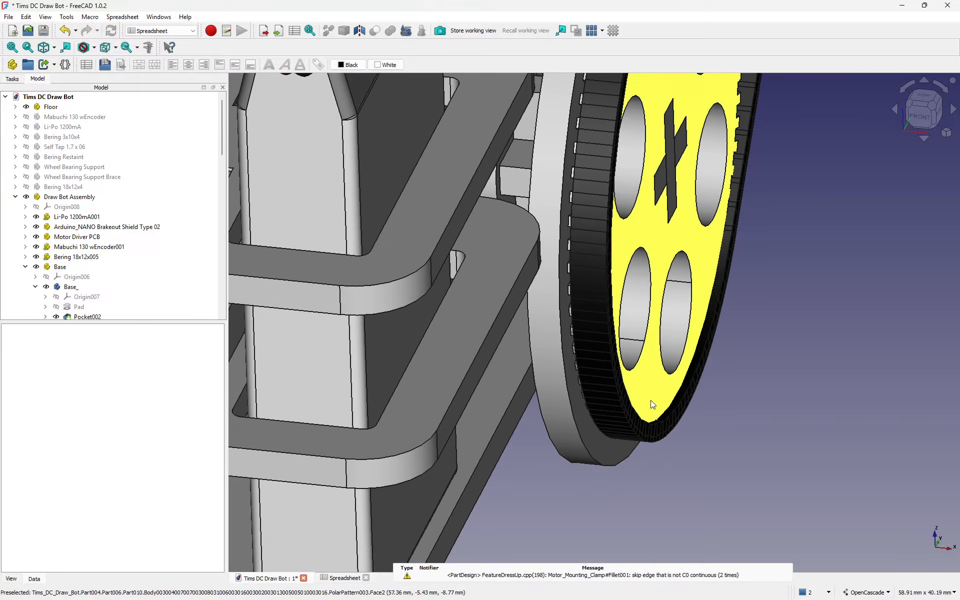
pyautogui.scroll(-3, 650, 400)
pyautogui.moveTo(715, 321); pyautogui.dragTo(801, 290, button='middle')
pyautogui.scroll(4, 658, 197)
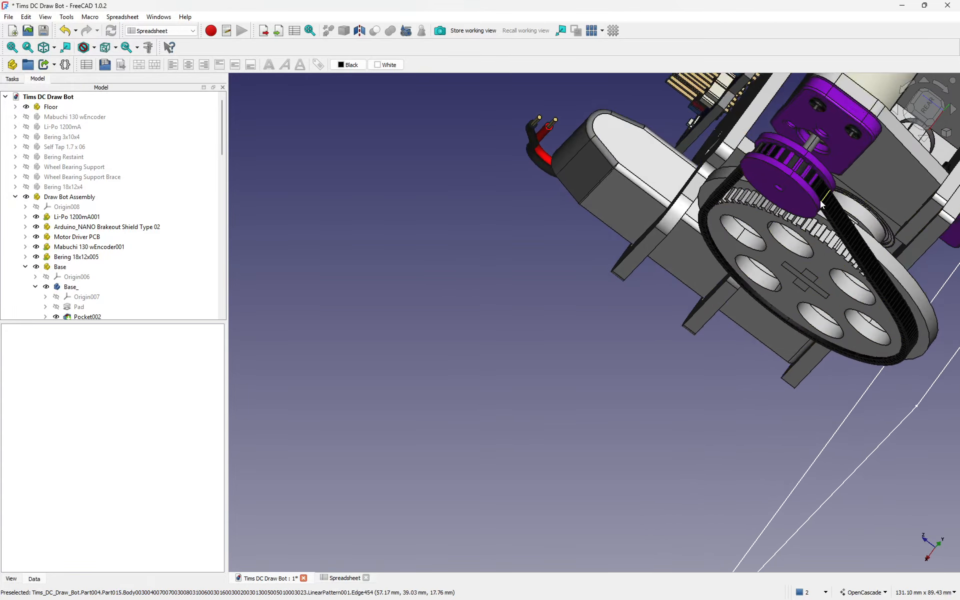
pyautogui.moveTo(658, 196); pyautogui.dragTo(940, 148, button='middle')
pyautogui.scroll(-4, 765, 260)
pyautogui.scroll(-4, 632, 296)
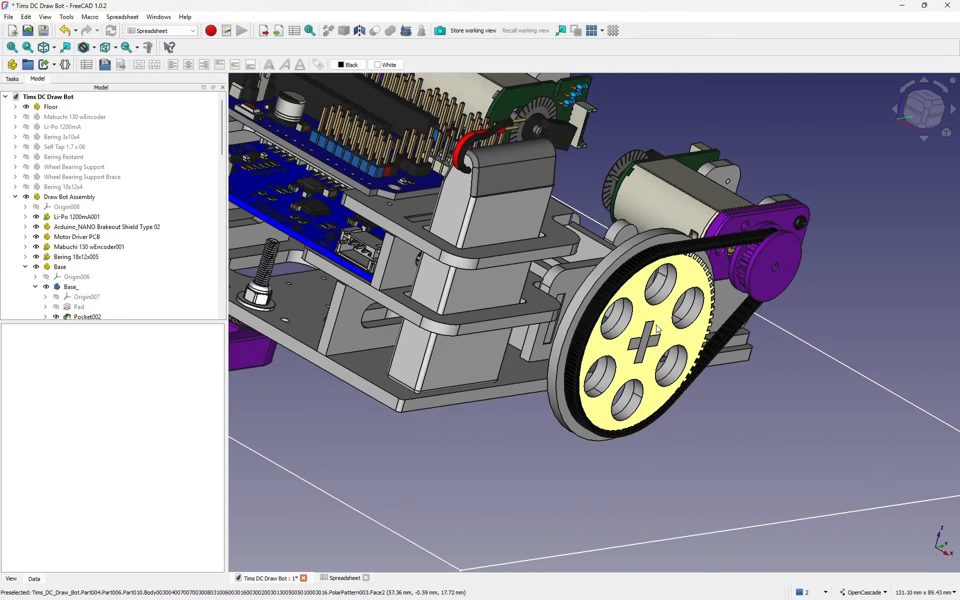
pyautogui.moveTo(404, 235); pyautogui.dragTo(517, 223, button='middle')
pyautogui.rightClick(516, 224)
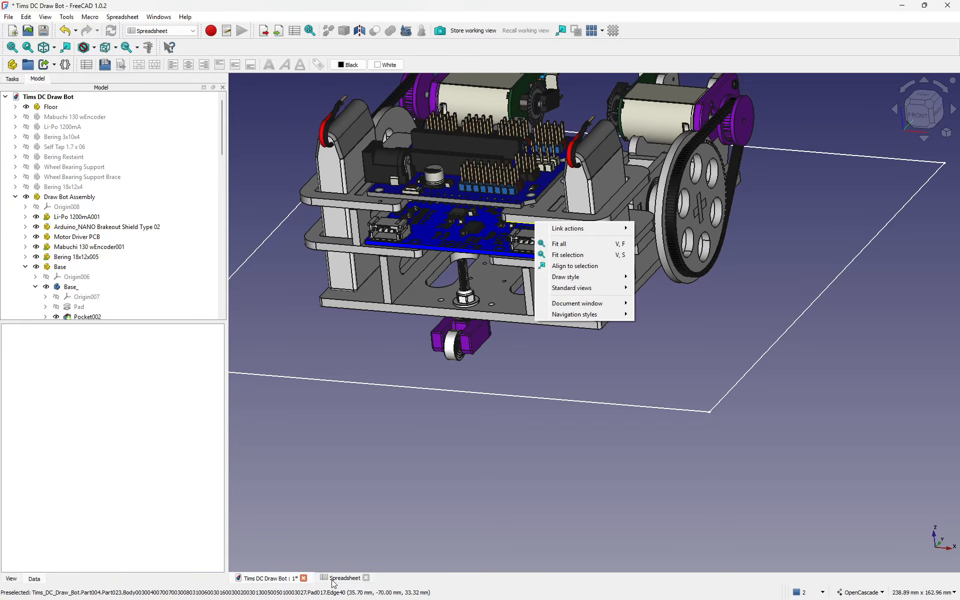
# Step: Change the Thickness in spreadsheet cell D8 to 3.00 mm
pyautogui.click(334, 579)
pyautogui.doubleClick(519, 219)
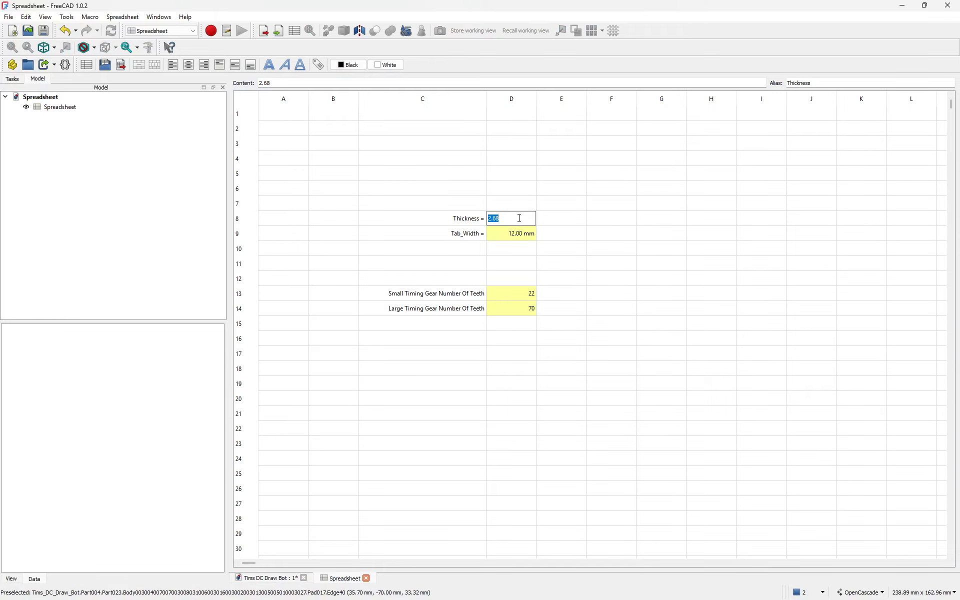
pyautogui.press('Return')
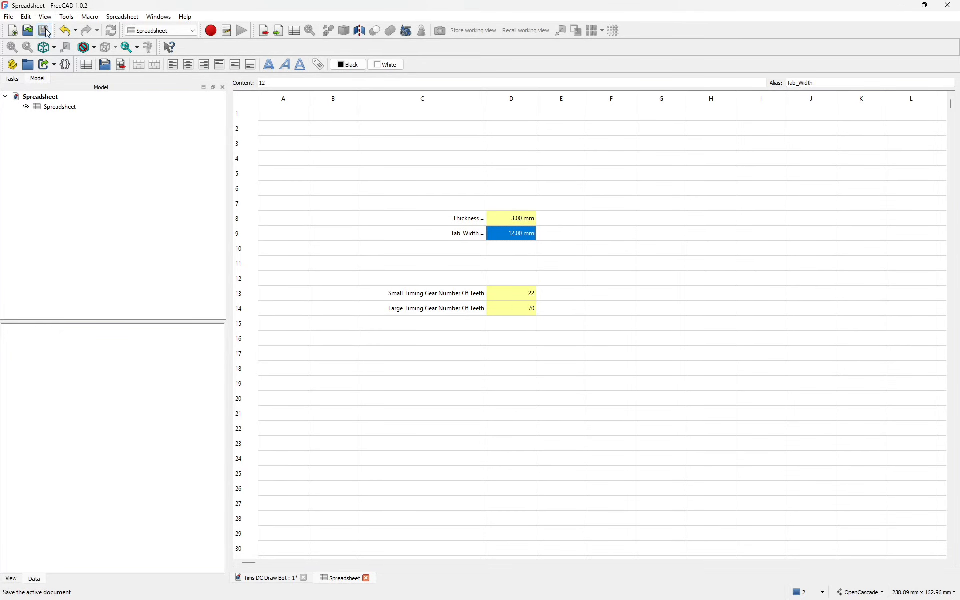
# Step: Recompute the Draw Bot Assembly to apply the new thickness
pyautogui.click(270, 577)
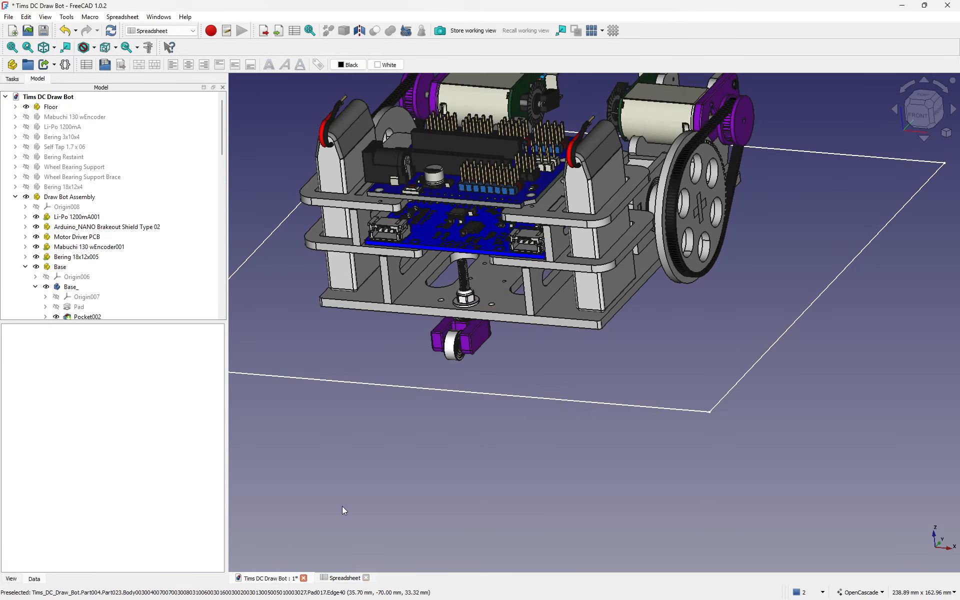
pyautogui.click(60, 197)
pyautogui.rightClick(60, 197)
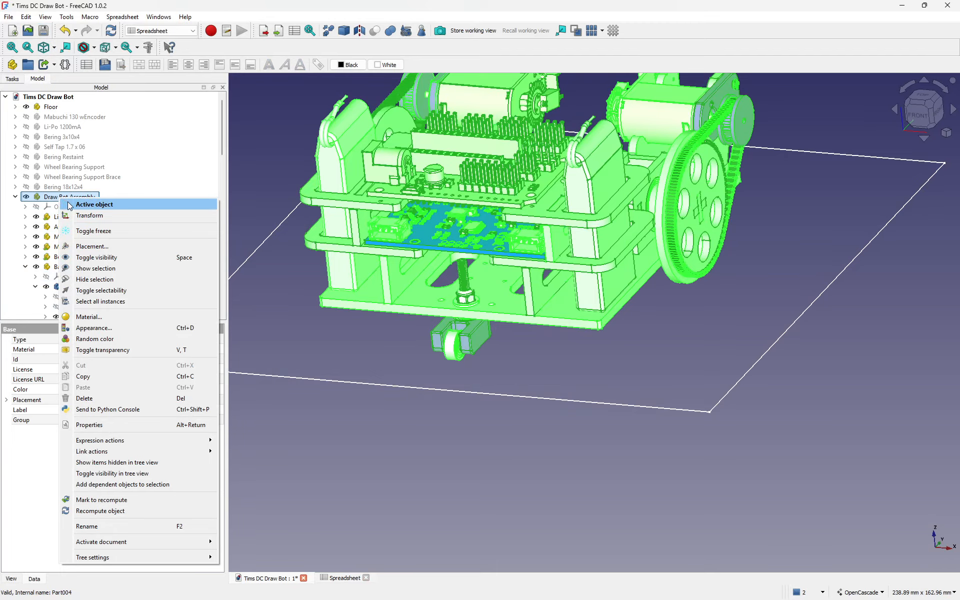
pyautogui.click(120, 511)
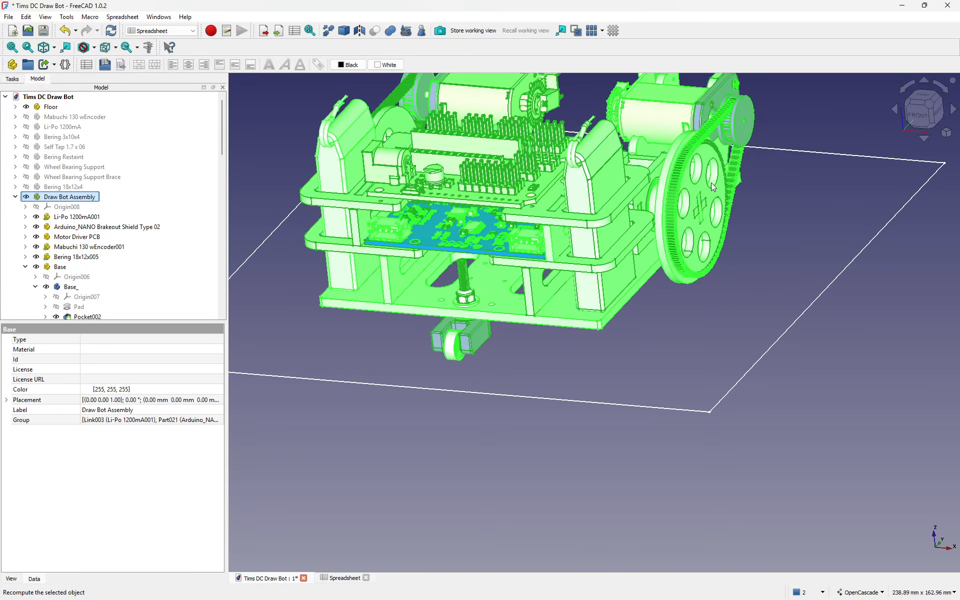
pyautogui.scroll(3, 727, 211)
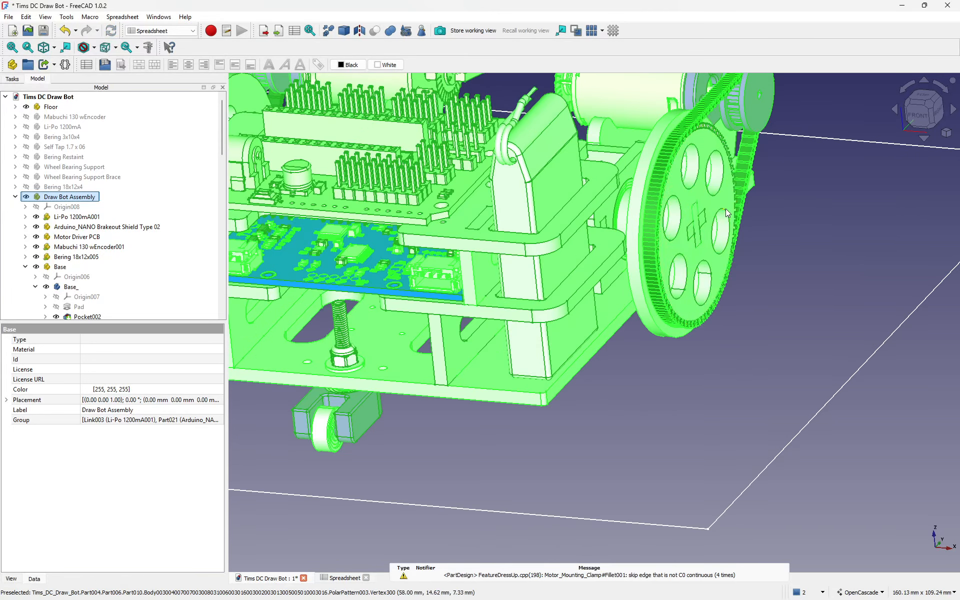
pyautogui.click(856, 264)
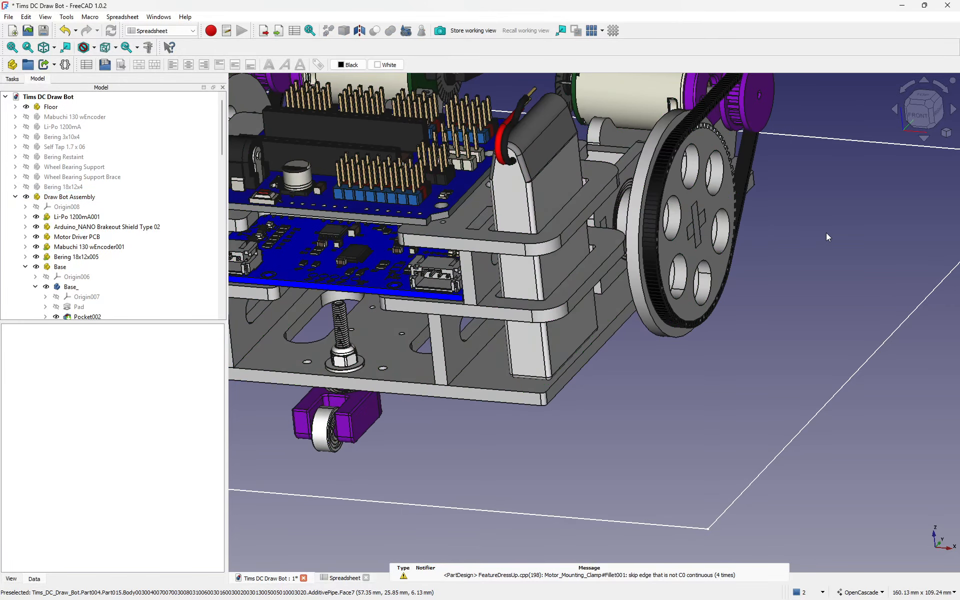
pyautogui.scroll(7, 567, 307)
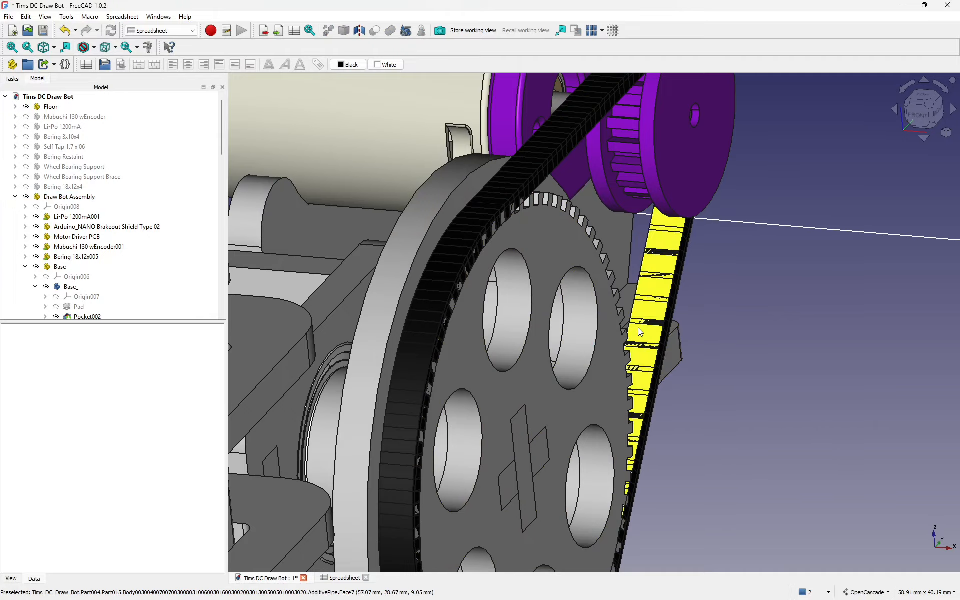
pyautogui.moveTo(638, 328); pyautogui.dragTo(692, 320, button='middle')
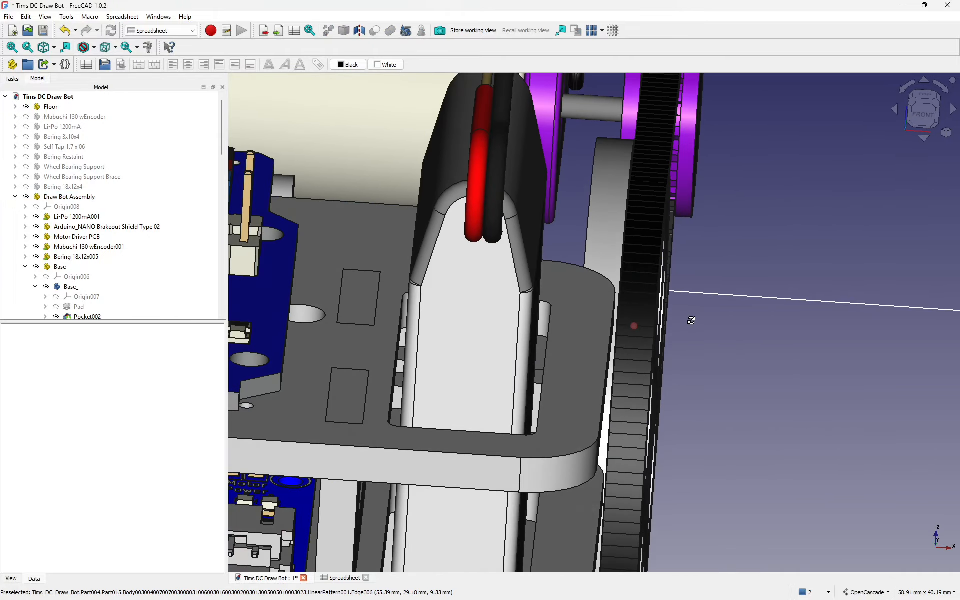
pyautogui.scroll(-8, 609, 330)
pyautogui.moveTo(706, 411); pyautogui.dragTo(625, 390, button='middle')
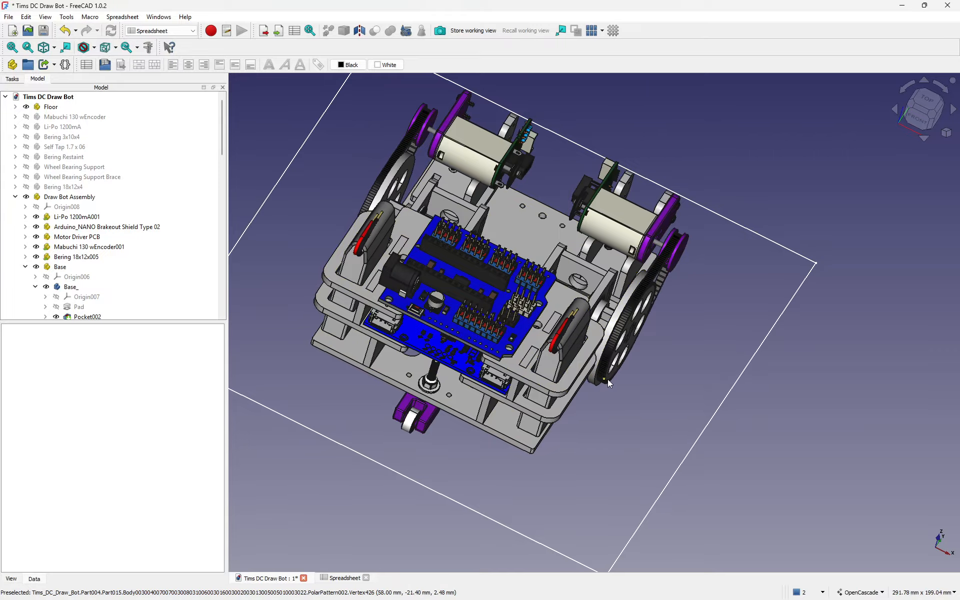
pyautogui.scroll(-1, 632, 400)
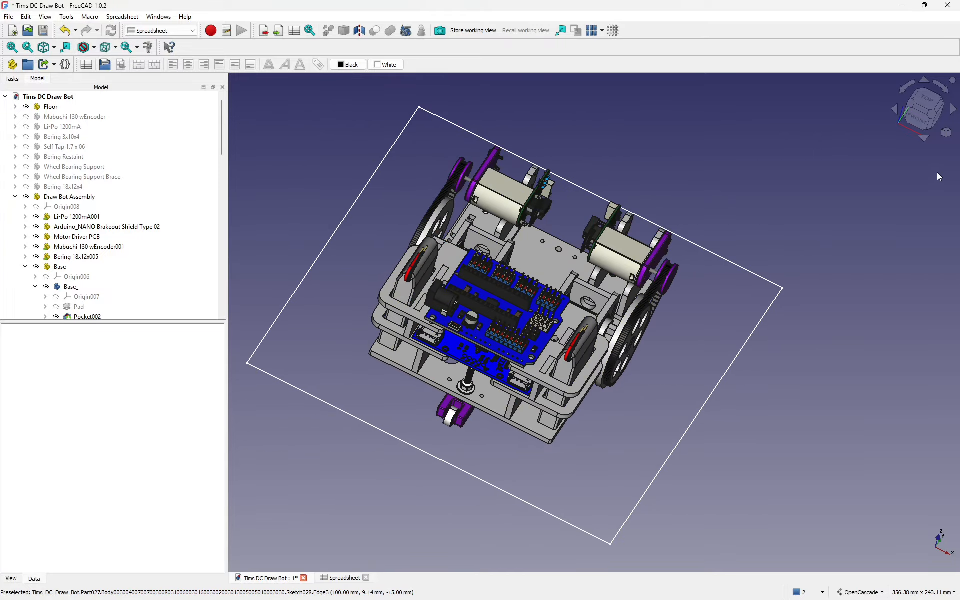
pyautogui.click(43, 47)
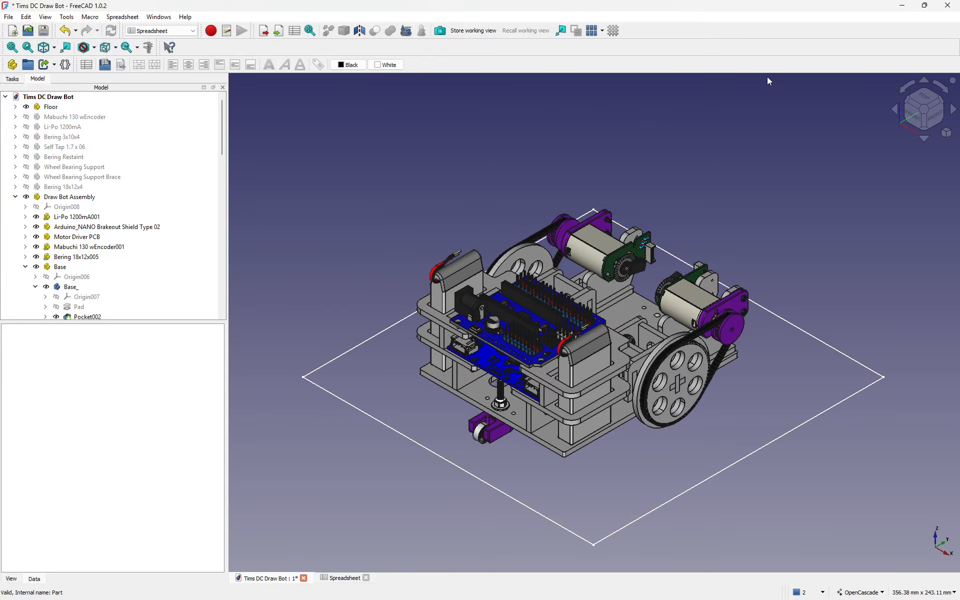
pyautogui.click(934, 114)
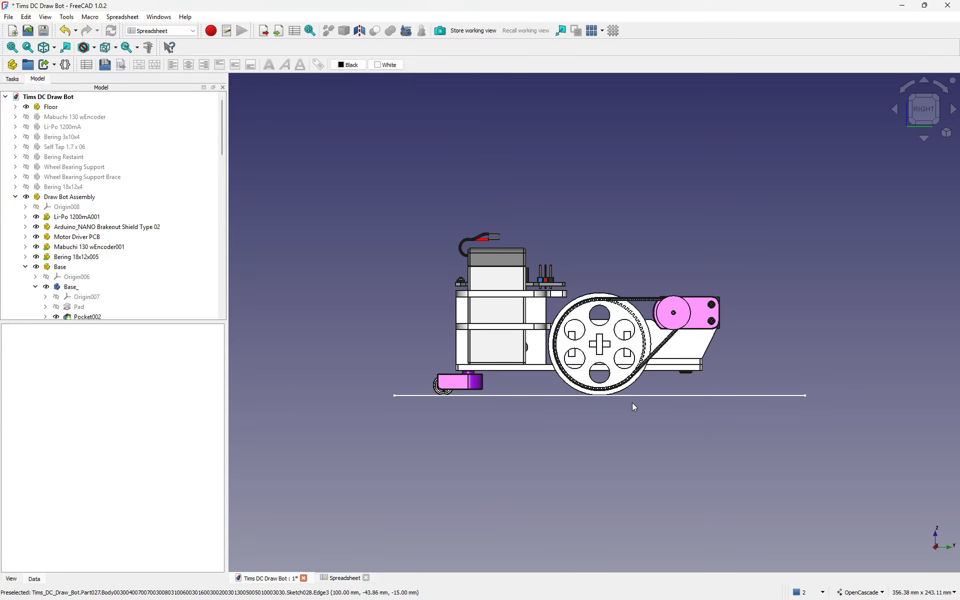
pyautogui.scroll(5, 695, 373)
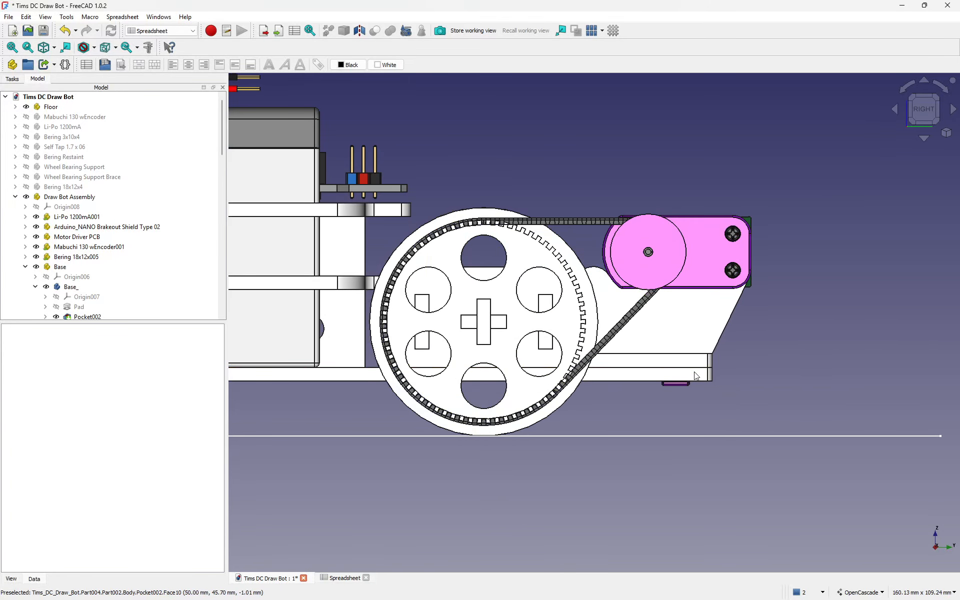
pyautogui.scroll(-3, 726, 310)
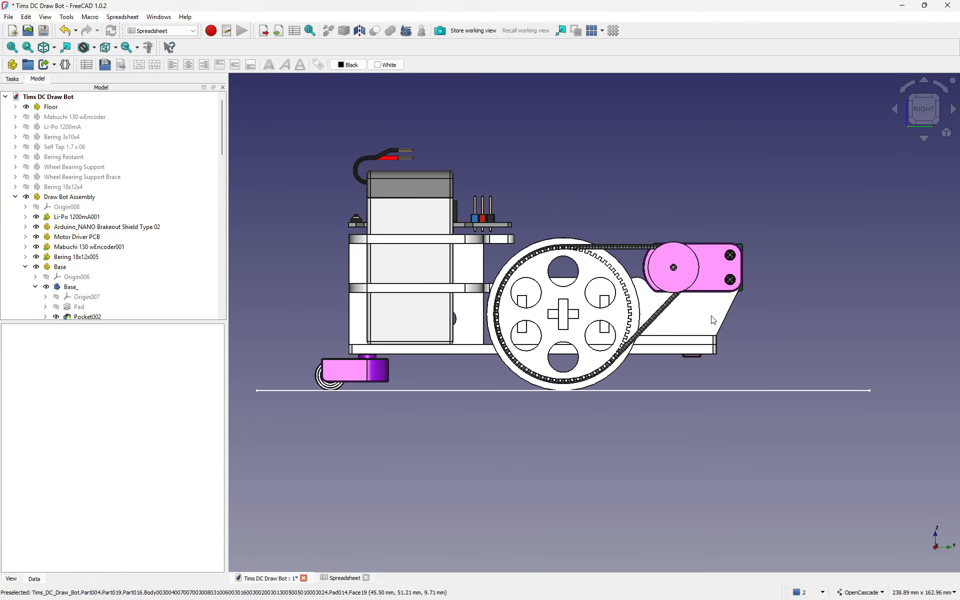
pyautogui.rightClick(663, 321)
pyautogui.click(801, 287)
pyautogui.moveTo(834, 278); pyautogui.dragTo(761, 375, button='middle')
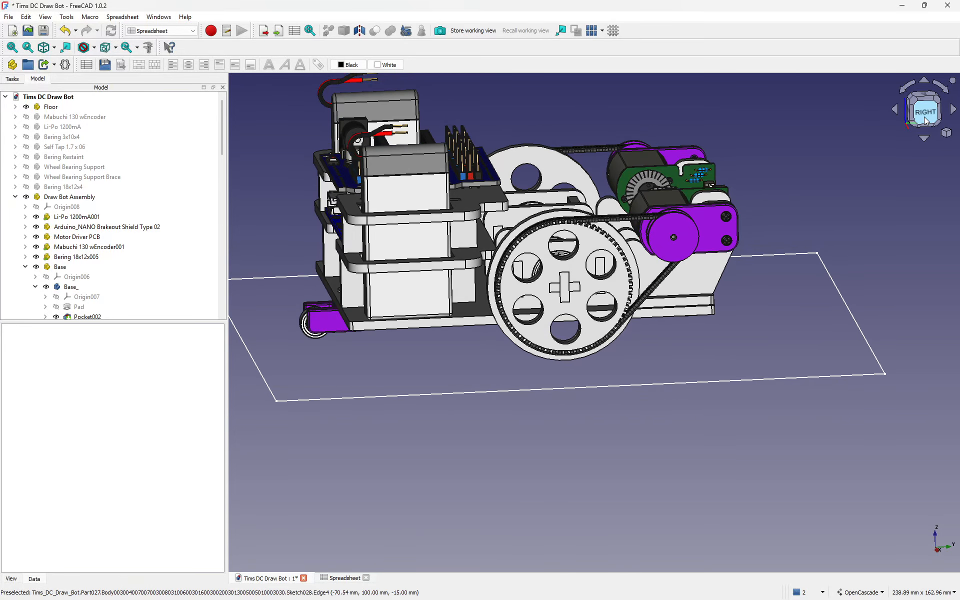
pyautogui.click(44, 48)
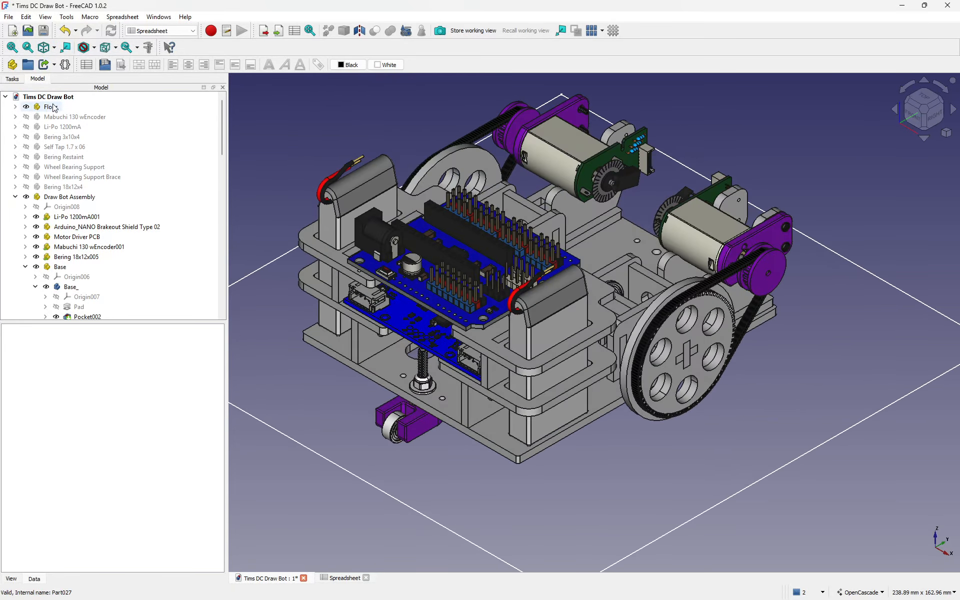
# Step: Hide the Floor object in the model tree
pyautogui.click(54, 107)
pyautogui.press('space')
pyautogui.scroll(-2, 597, 471)
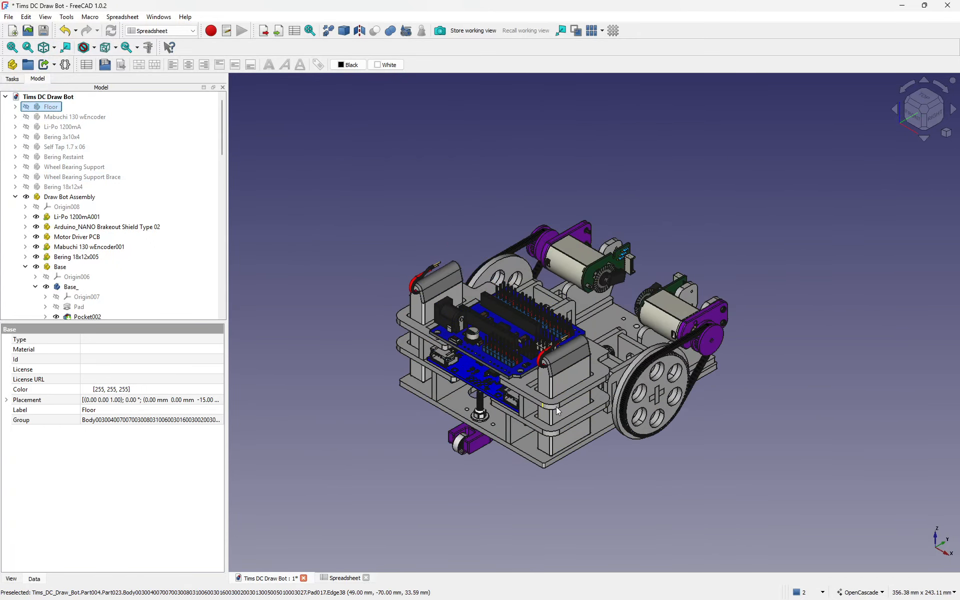
pyautogui.scroll(2, 556, 407)
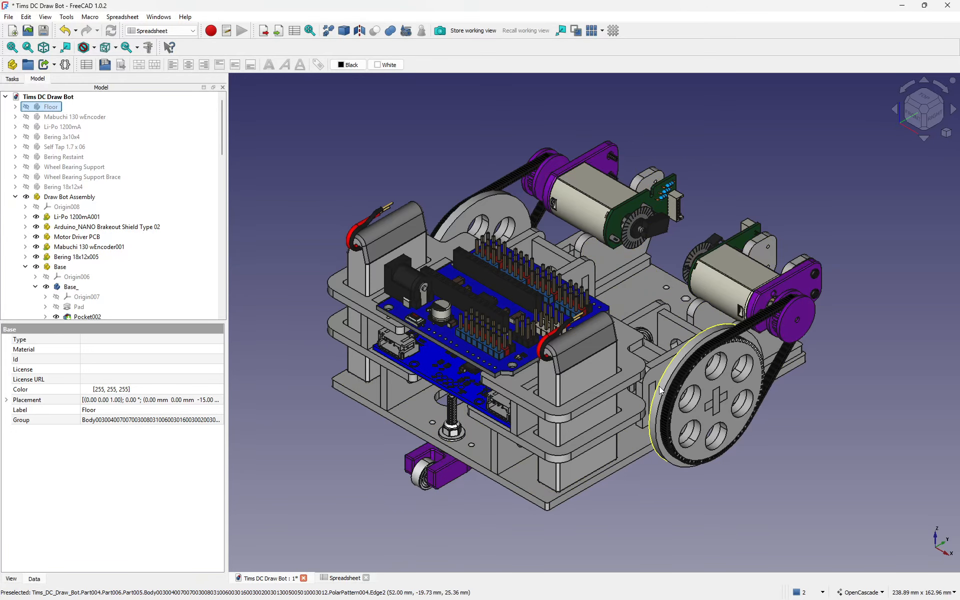
pyautogui.scroll(-2, 642, 382)
pyautogui.scroll(1, 664, 479)
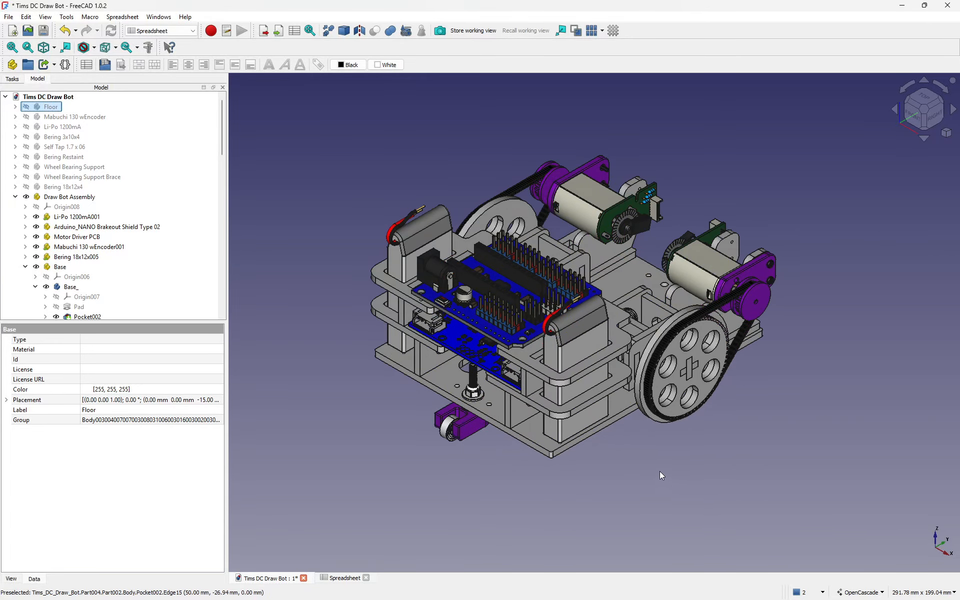
pyautogui.scroll(1, 566, 260)
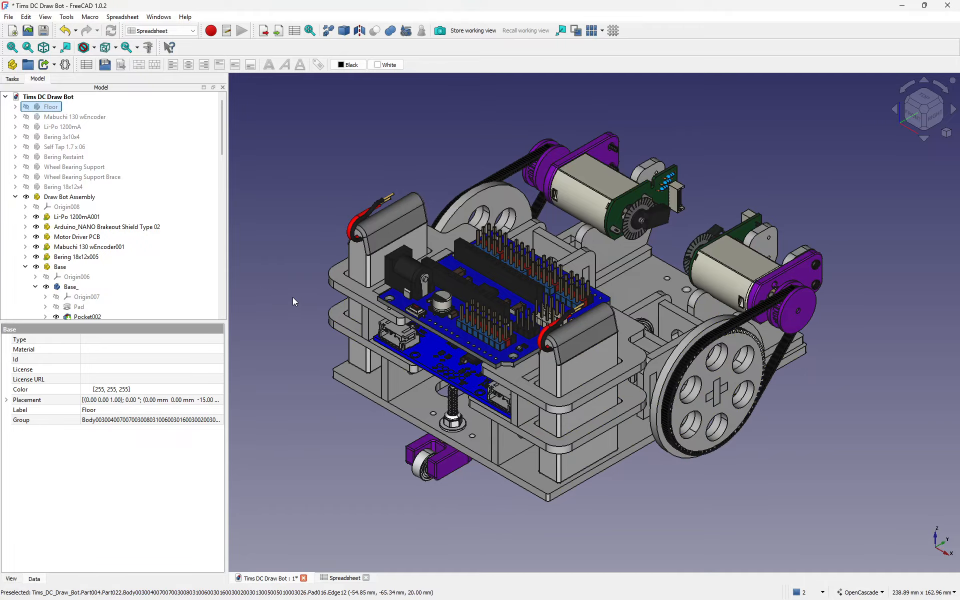
pyautogui.scroll(-1, 113, 241)
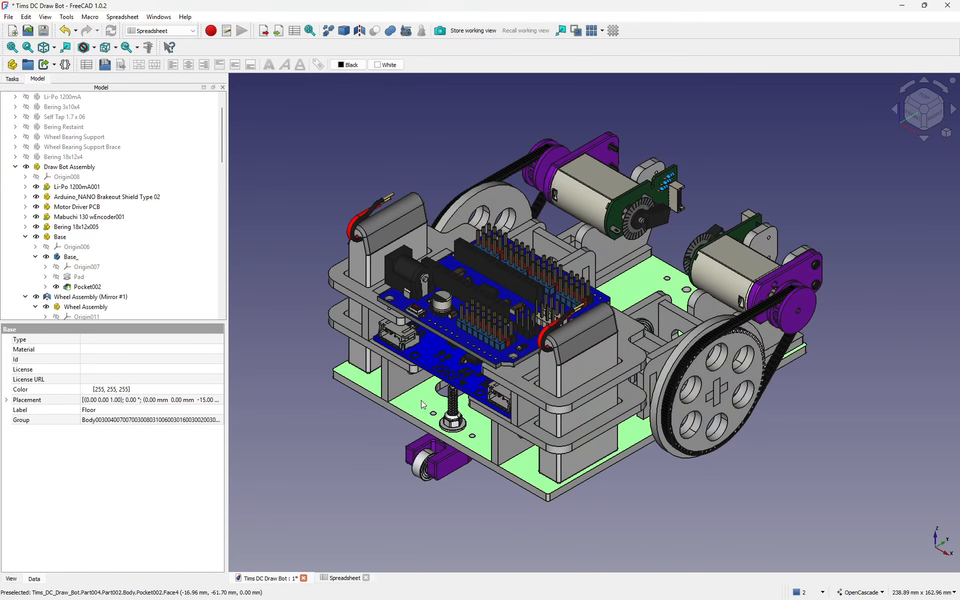
# Step: Select Pocket002 and the Base_ body, then bring up the Edit menu
pyautogui.click(87, 287)
pyautogui.scroll(-2, 114, 270)
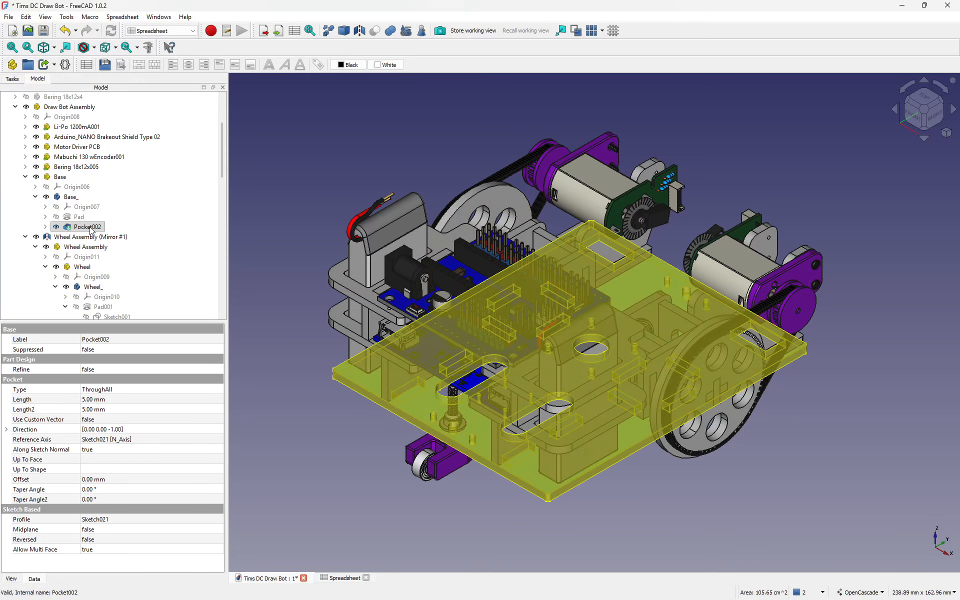
pyautogui.click(70, 197)
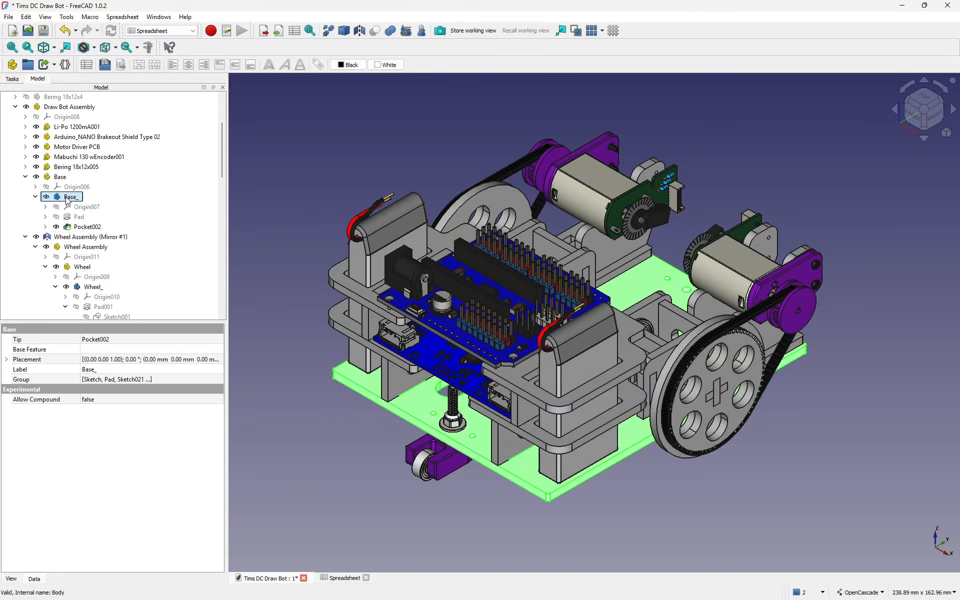
pyautogui.click(26, 17)
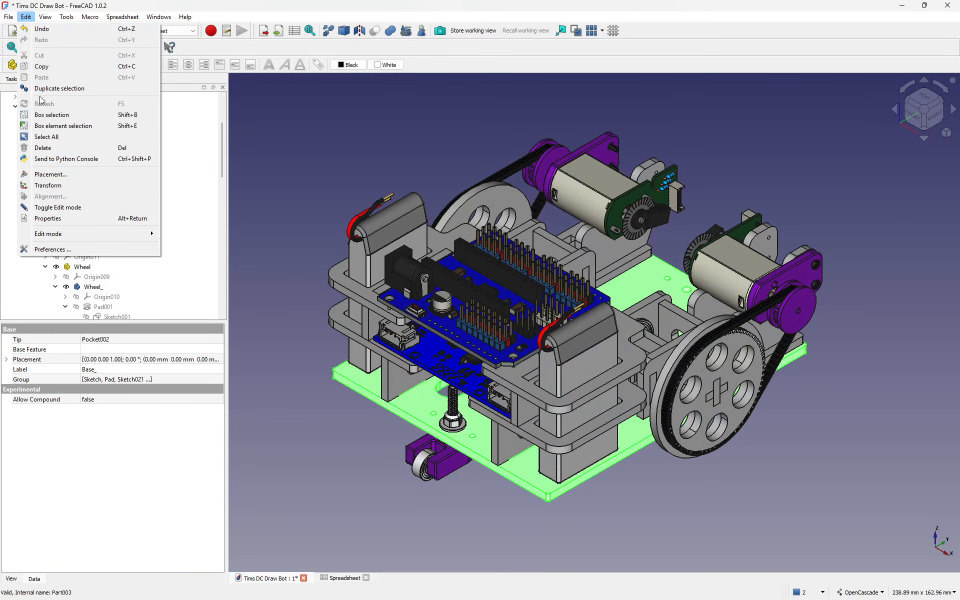
pyautogui.click(65, 250)
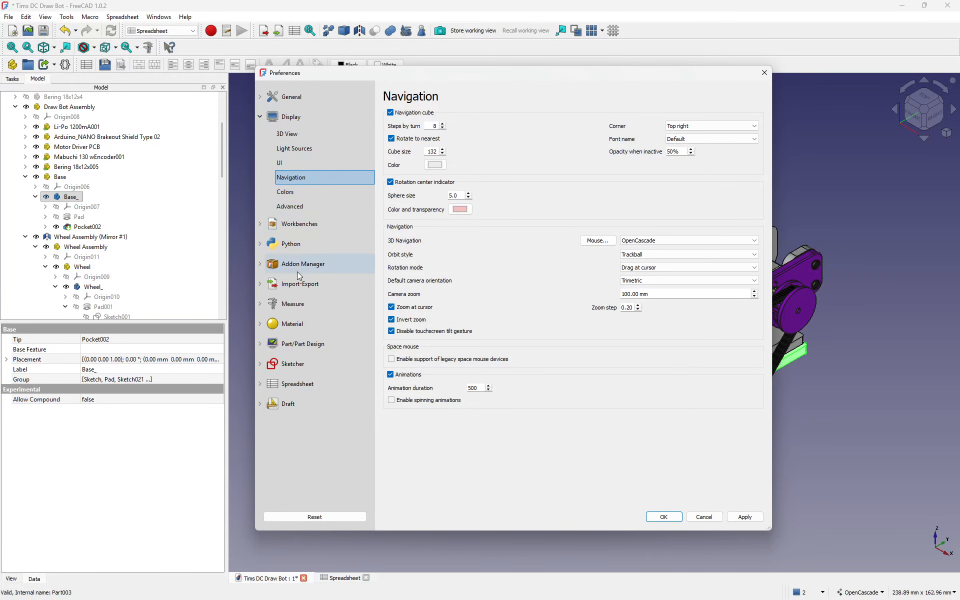
pyautogui.click(296, 284)
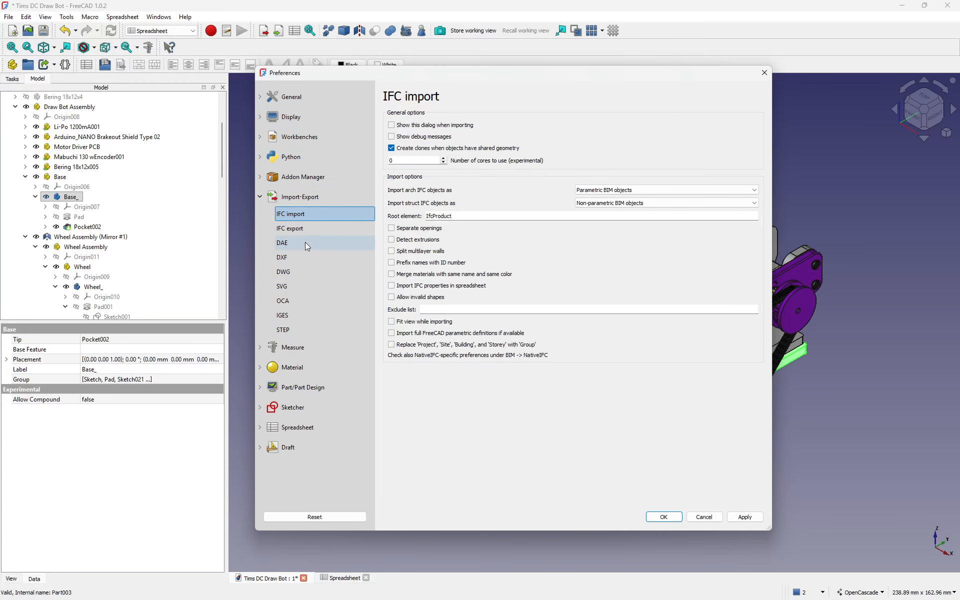
pyautogui.click(287, 257)
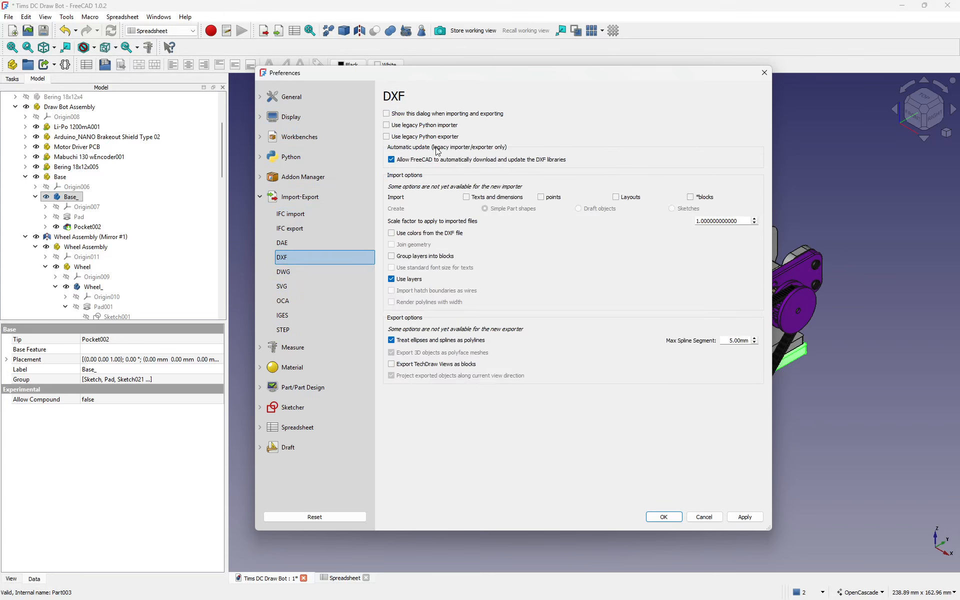
pyautogui.moveTo(426, 167)
pyautogui.click(763, 73)
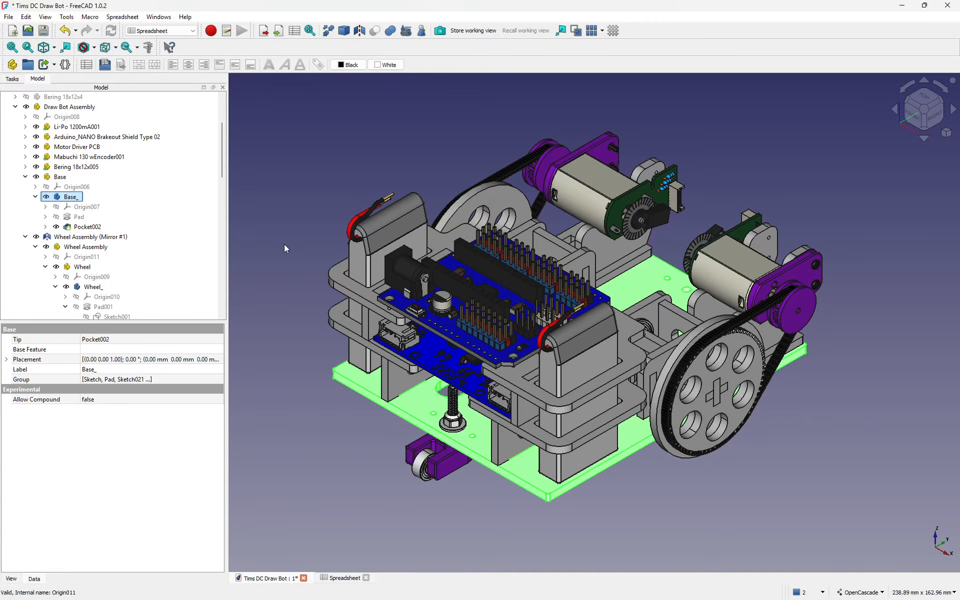
# Step: Switch to the Part Design workbench and show the combo view's Model tab
pyautogui.click(160, 31)
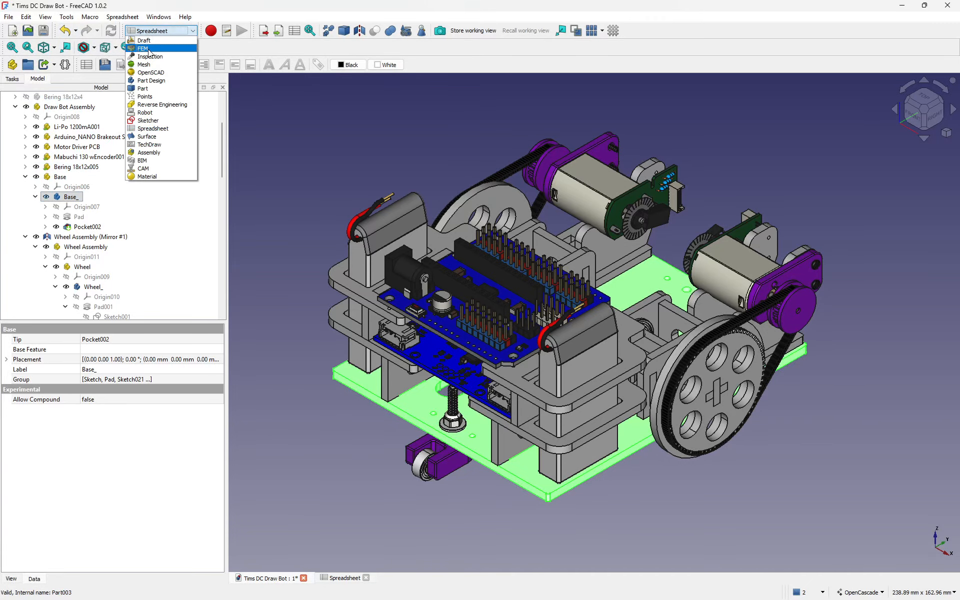
pyautogui.click(157, 81)
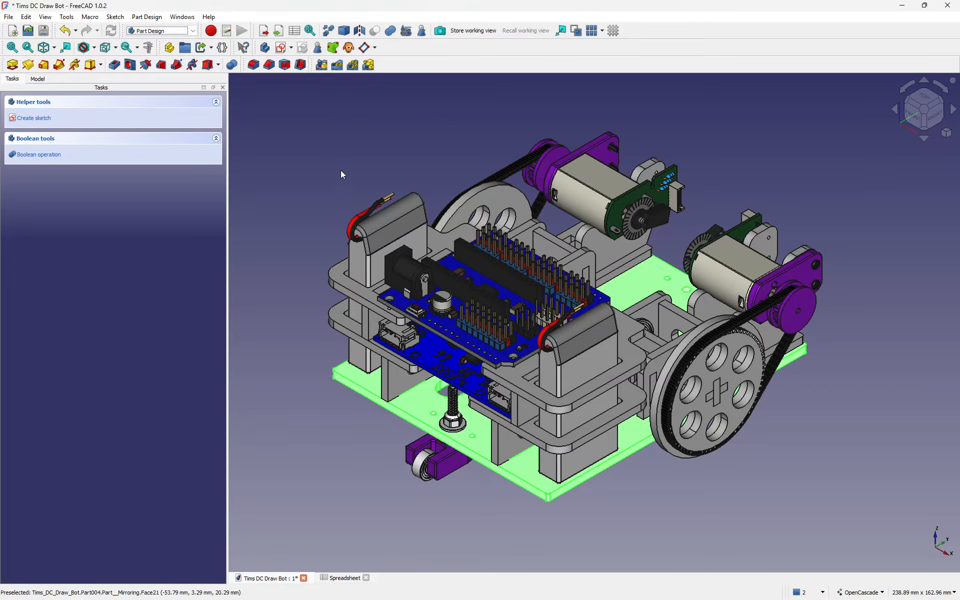
pyautogui.click(37, 80)
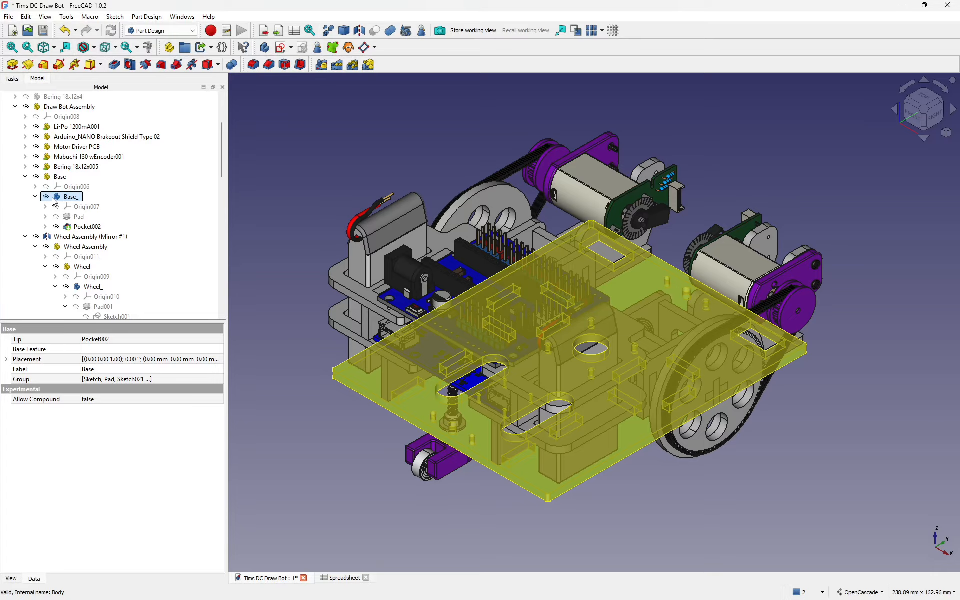
# Step: Expand Base_'s Pad and Pocket002, selecting their sketches including Sketch021
pyautogui.click(54, 198)
pyautogui.click(45, 216)
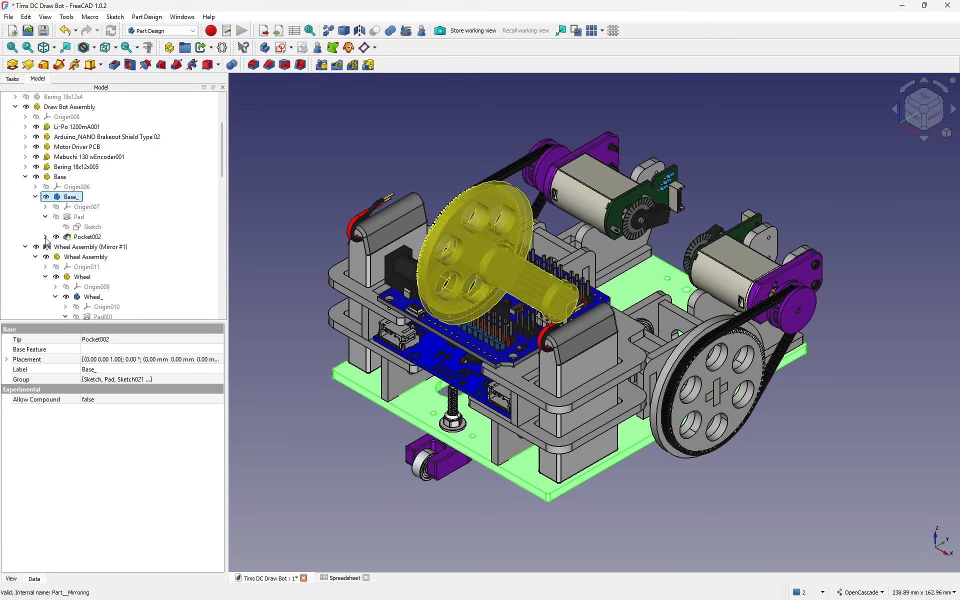
pyautogui.click(46, 237)
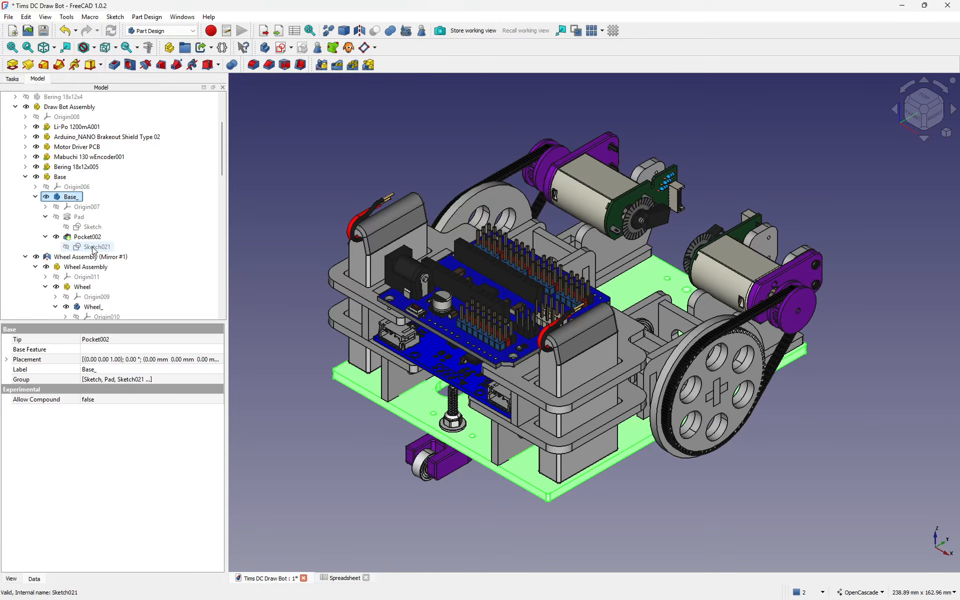
pyautogui.click(93, 247)
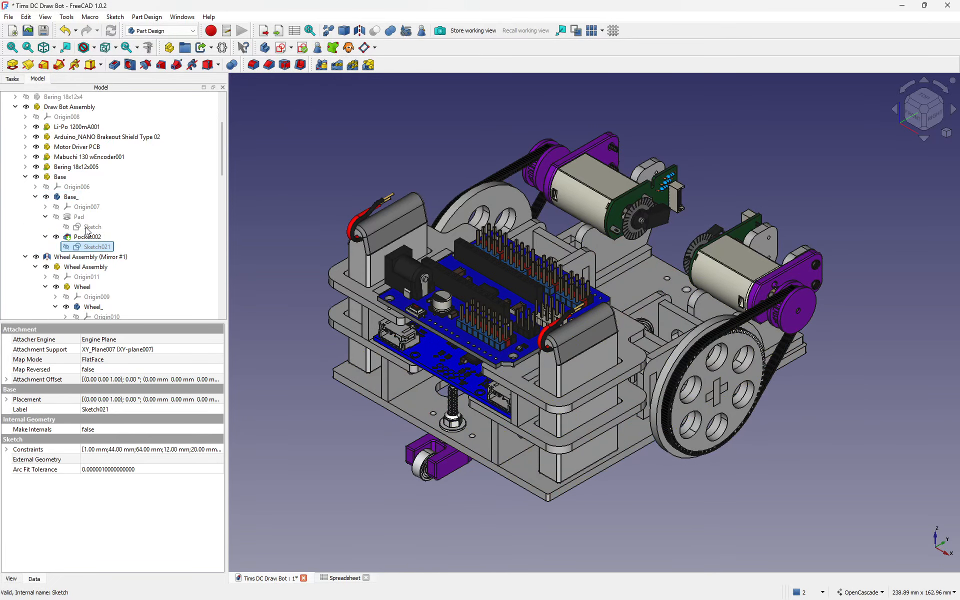
pyautogui.keyDown('ctrl'); pyautogui.click(86, 228); pyautogui.keyUp('ctrl')
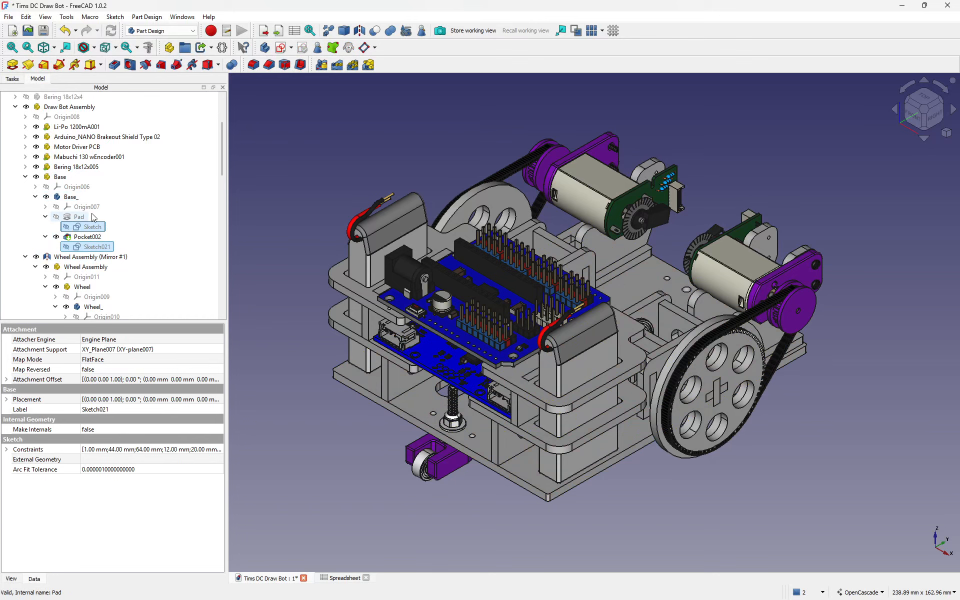
# Step: Pick the large gear's face, then select Sketch026 and the Large_Timing_Gear_ body
pyautogui.click(681, 410)
pyautogui.scroll(-2, 83, 250)
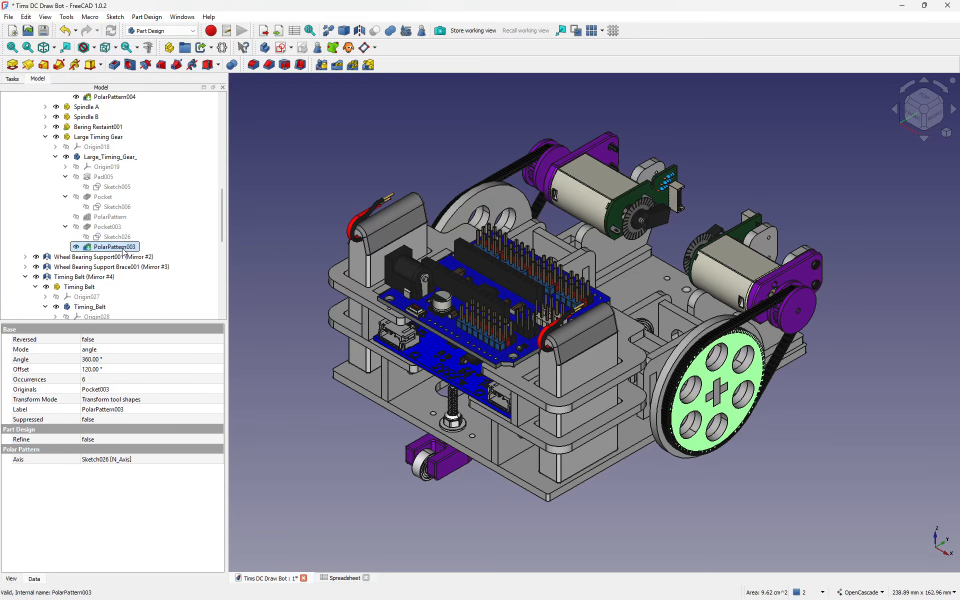
pyautogui.click(112, 237)
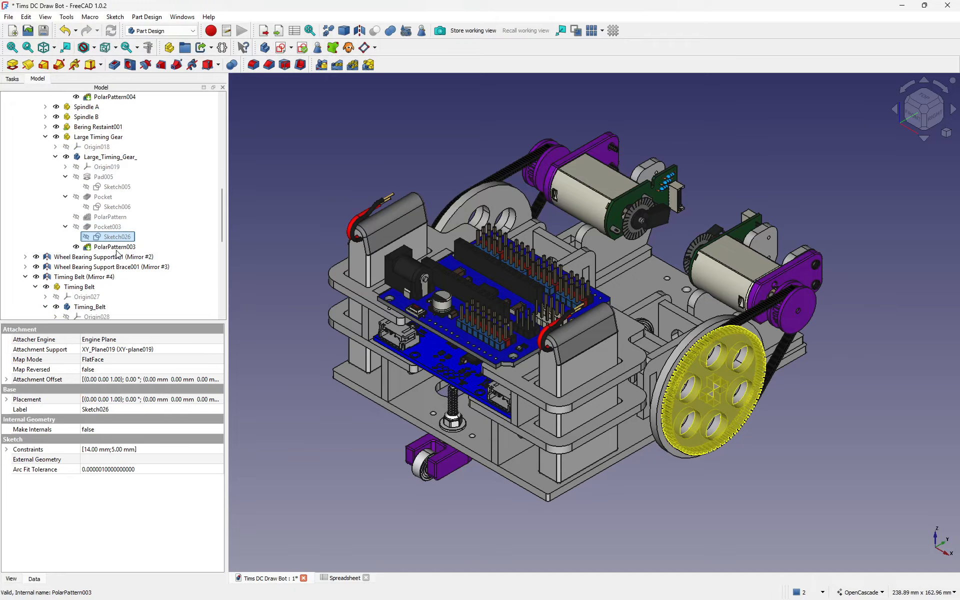
pyautogui.click(96, 158)
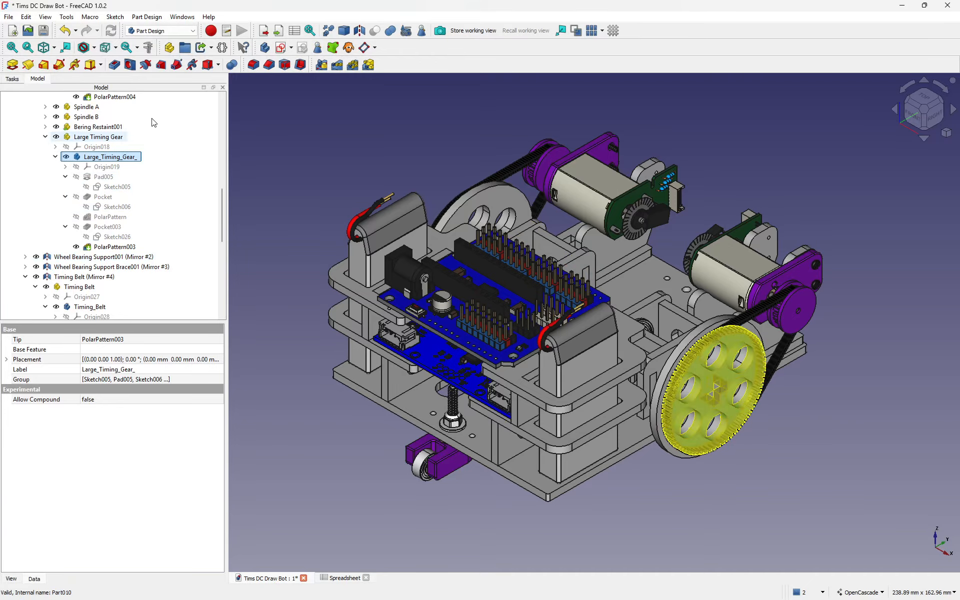
pyautogui.click(90, 159)
pyautogui.hotkey('ctrl', 'c')
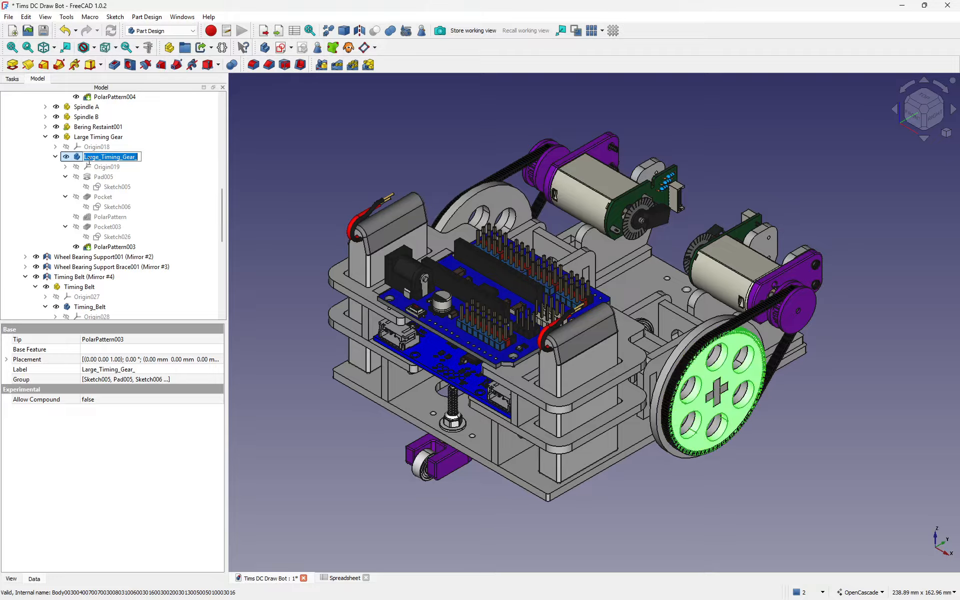
# Step: Export the gear body into a new DXF folder as Large_Timing_Gear
pyautogui.click(76, 158)
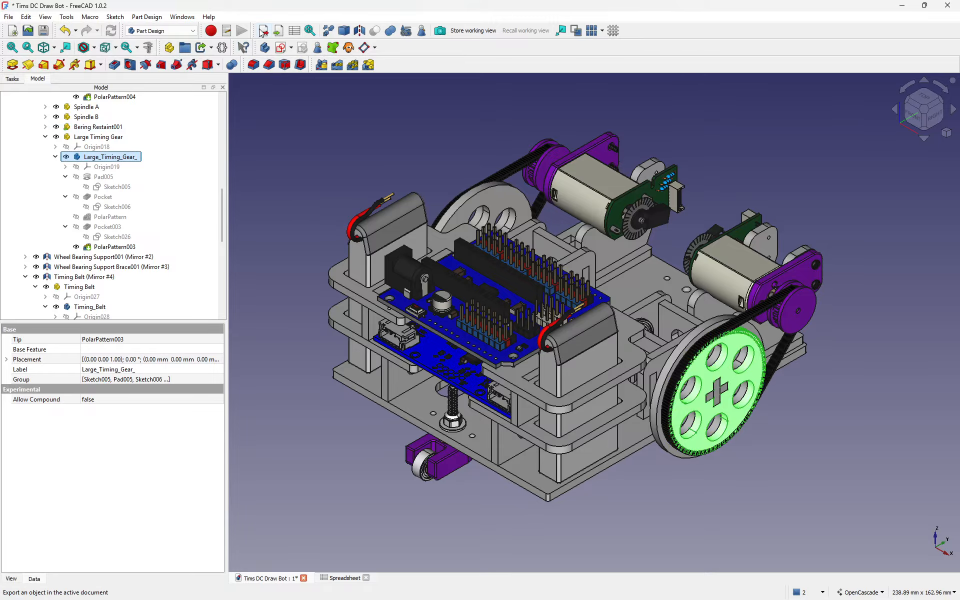
pyautogui.click(264, 35)
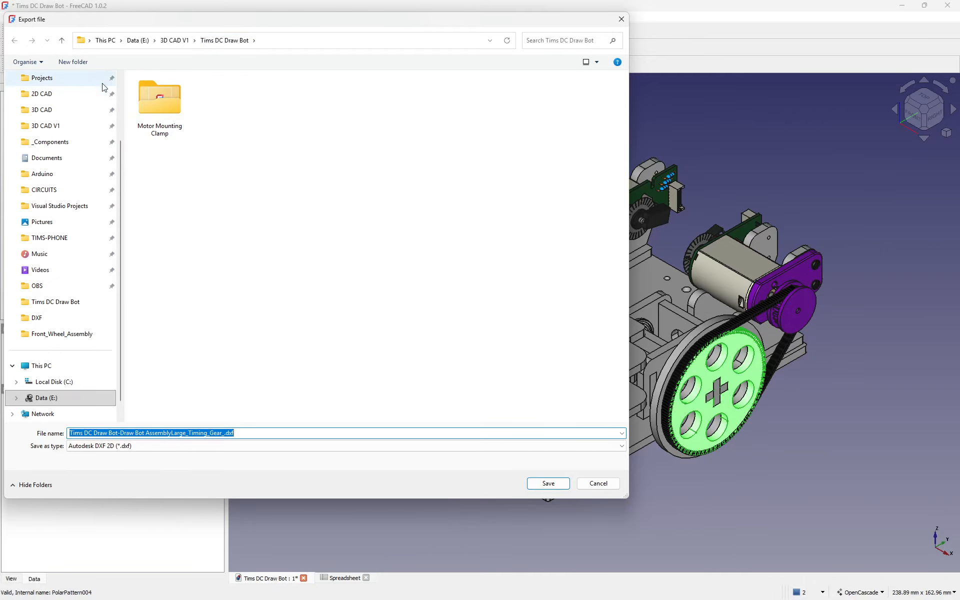
pyautogui.click(73, 63)
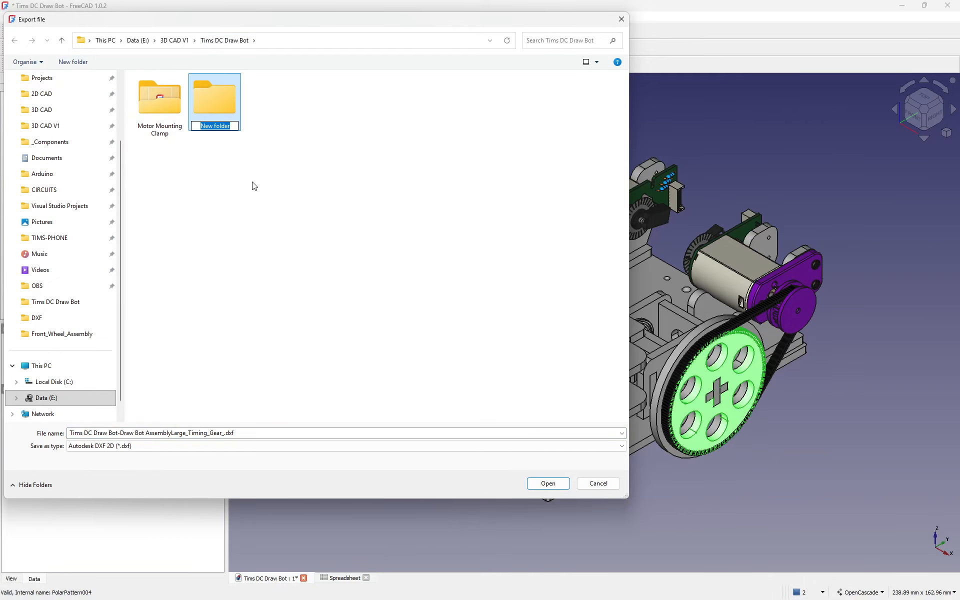
pyautogui.write('DXF')
pyautogui.press('Return')
pyautogui.press('Return')
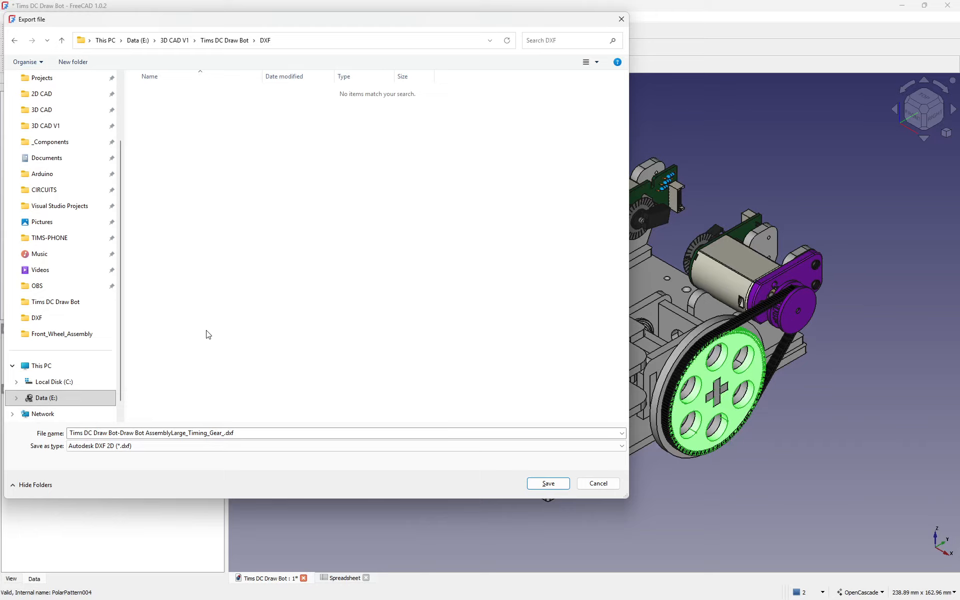
pyautogui.click(262, 436)
pyautogui.hotkey('ctrl', 'v')
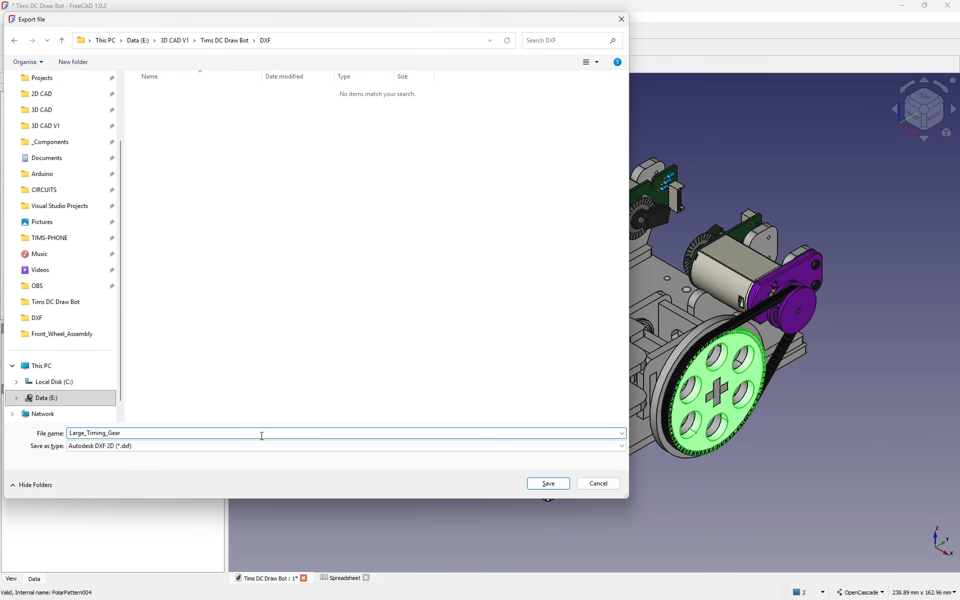
pyautogui.press('Return')
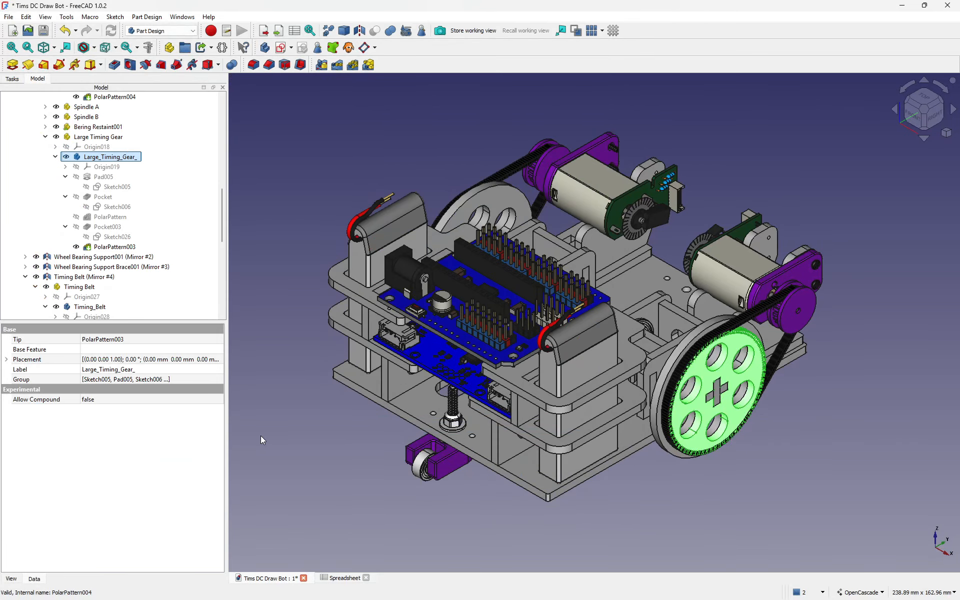
# Step: Switch the folder to large icons, then open DXF and Large_Timing_Gear.dxf in LibreCAD
pyautogui.doubleClick(494, 4)
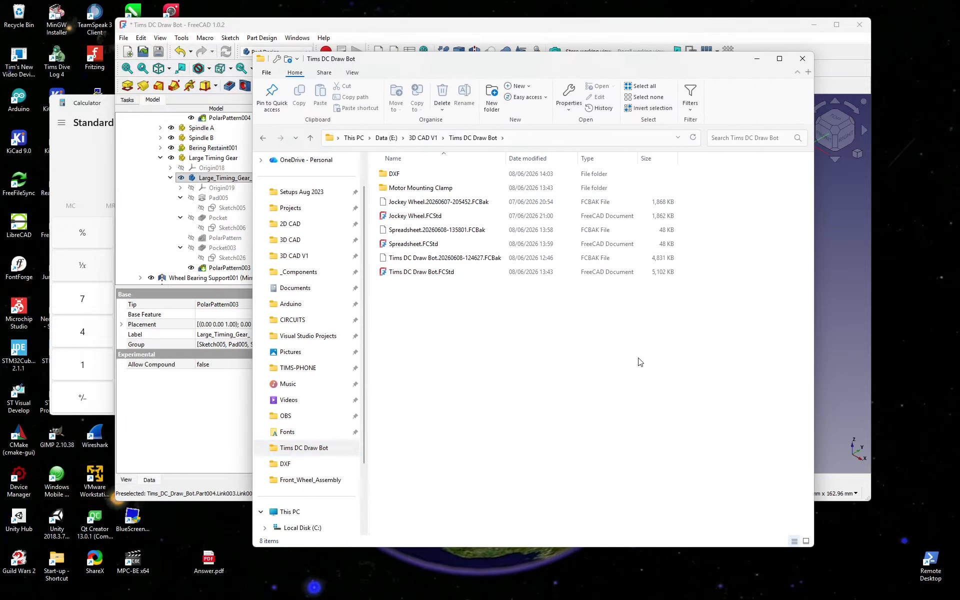
pyautogui.rightClick(639, 359)
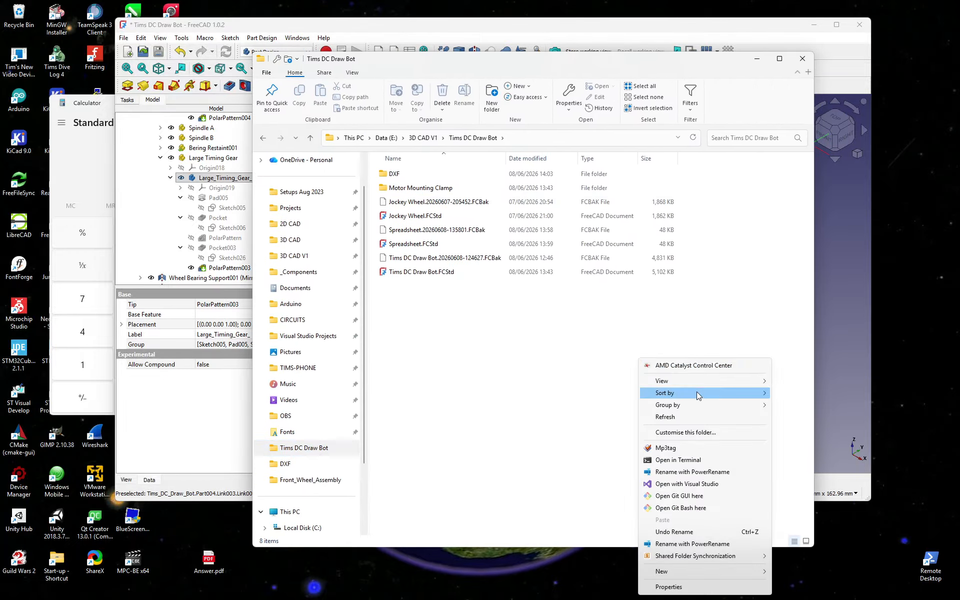
pyautogui.moveTo(734, 381)
pyautogui.click(798, 393)
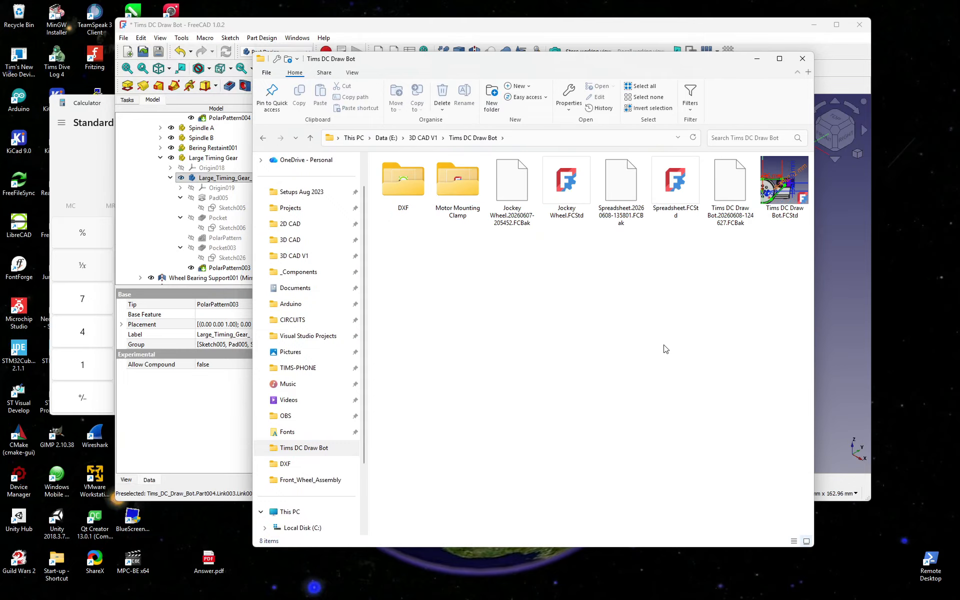
pyautogui.doubleClick(401, 188)
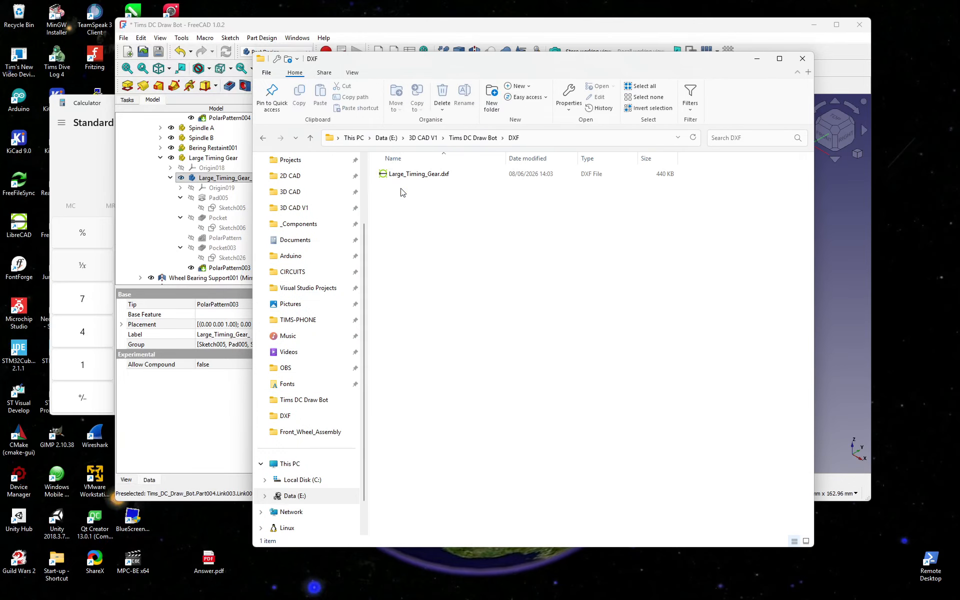
pyautogui.doubleClick(385, 175)
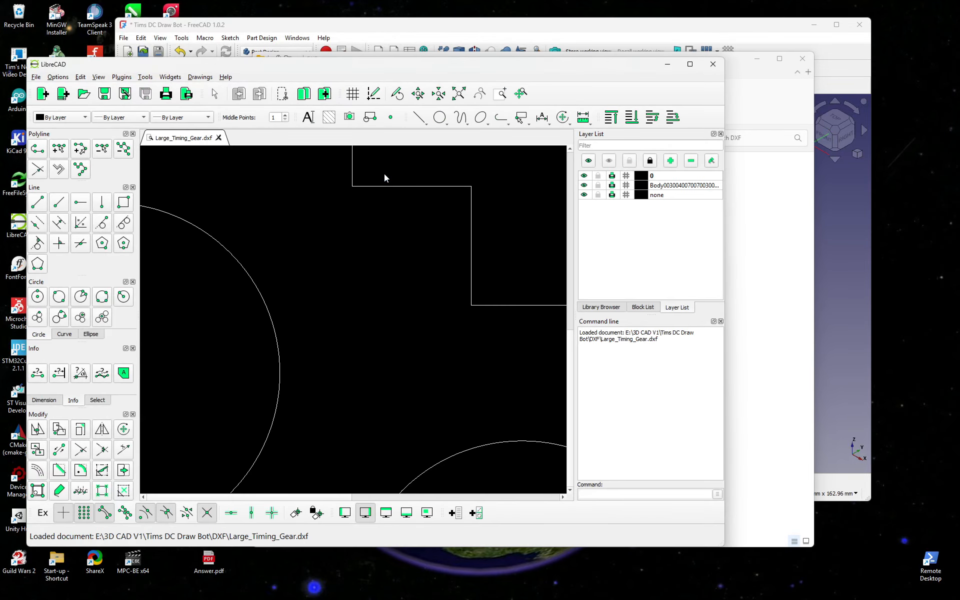
# Step: Centre the gear and select the upper-right hole to read its 31.4159 length
pyautogui.scroll(-5, 382, 199)
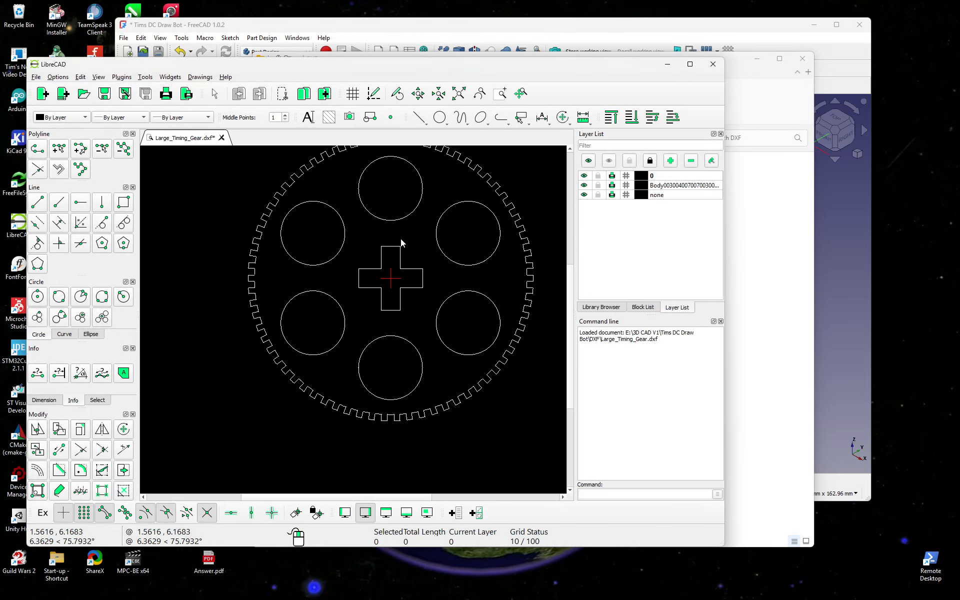
pyautogui.scroll(-1, 404, 239)
pyautogui.moveTo(406, 239); pyautogui.dragTo(374, 284, button='middle')
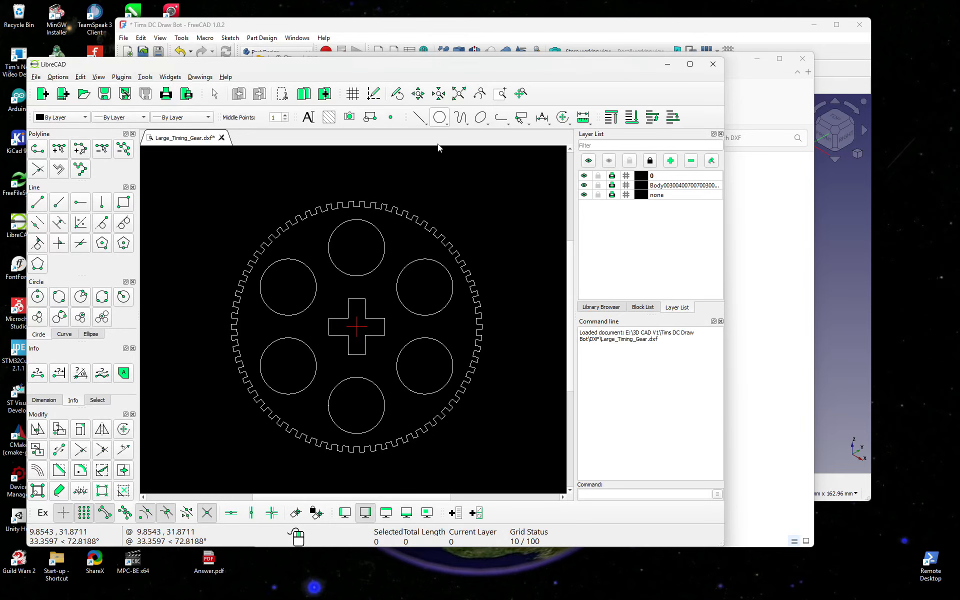
pyautogui.click(413, 266)
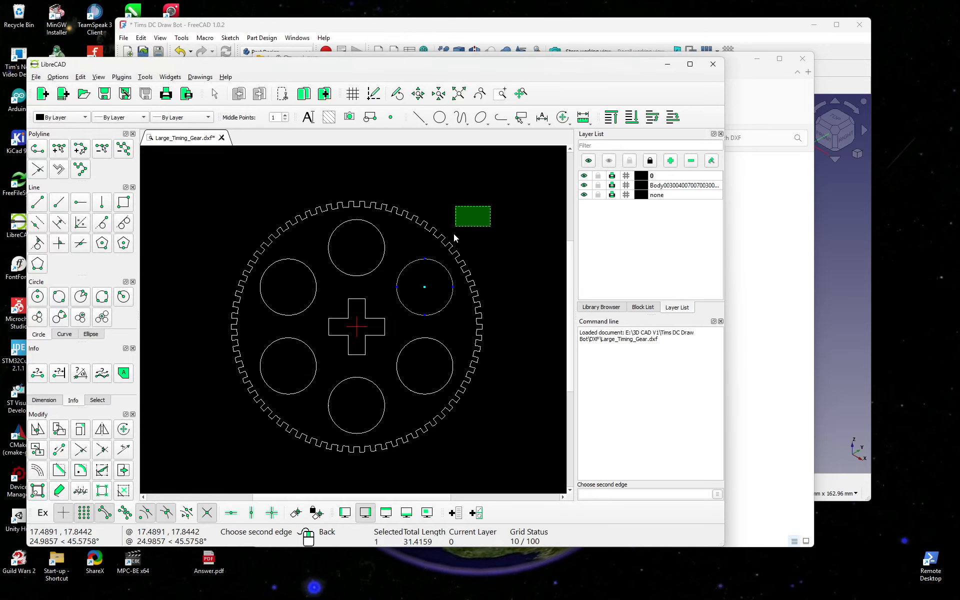
# Step: Recentre the whole gear, then bring the DXF folder window forward
pyautogui.scroll(7, 480, 272)
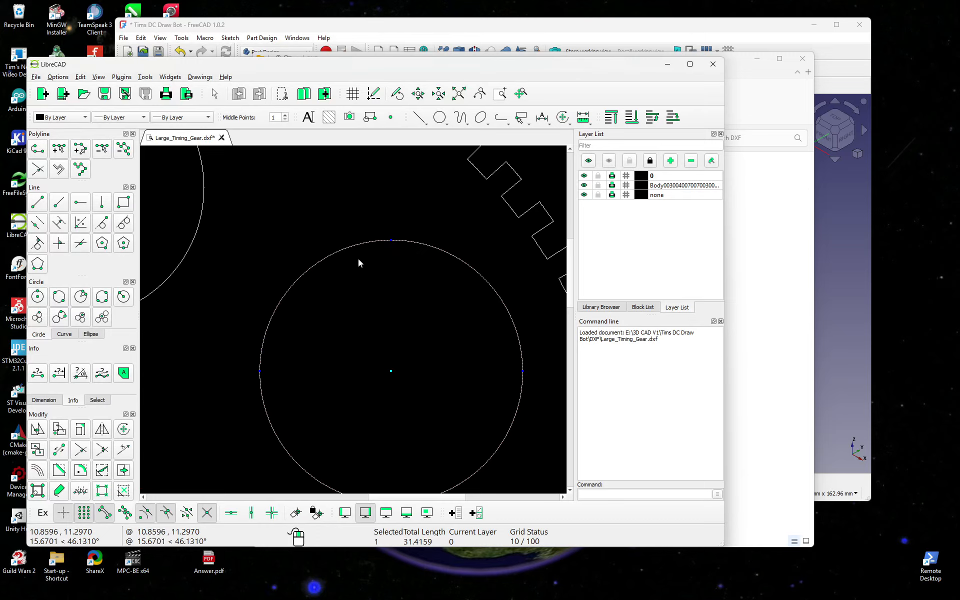
pyautogui.scroll(-4, 430, 270)
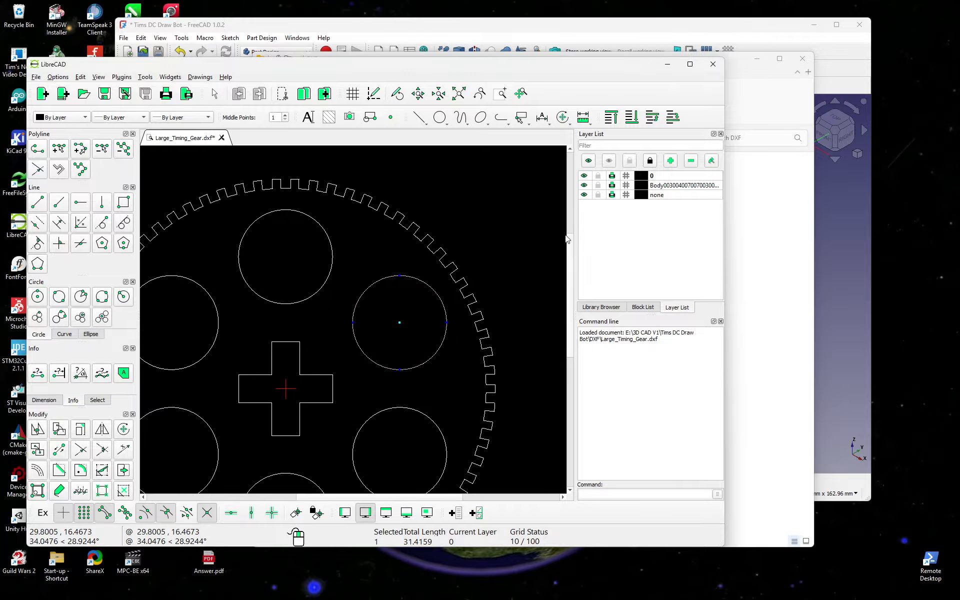
pyautogui.scroll(-1, 479, 255)
pyautogui.moveTo(461, 248); pyautogui.dragTo(517, 207, button='middle')
pyautogui.scroll(-2, 426, 262)
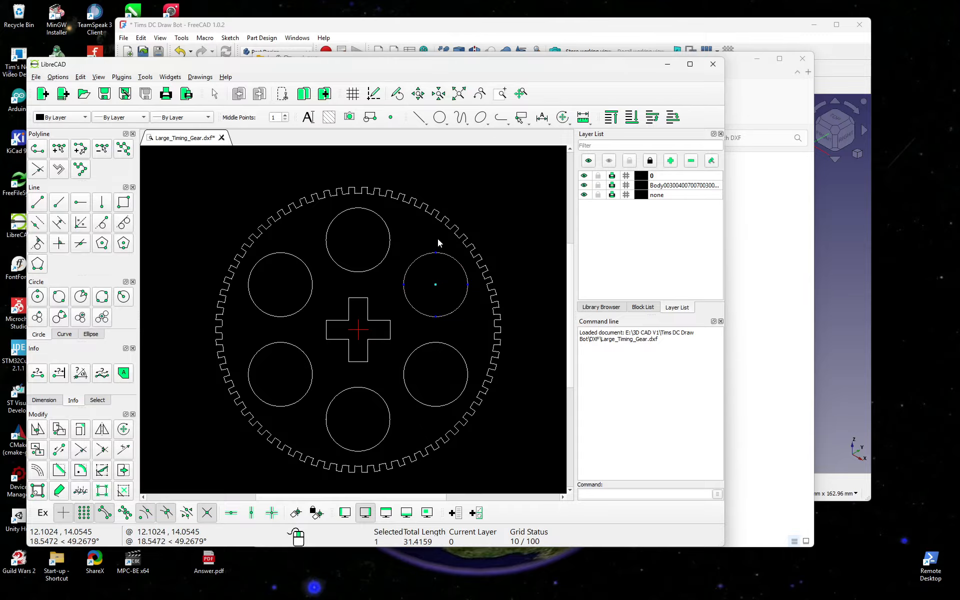
pyautogui.click(766, 104)
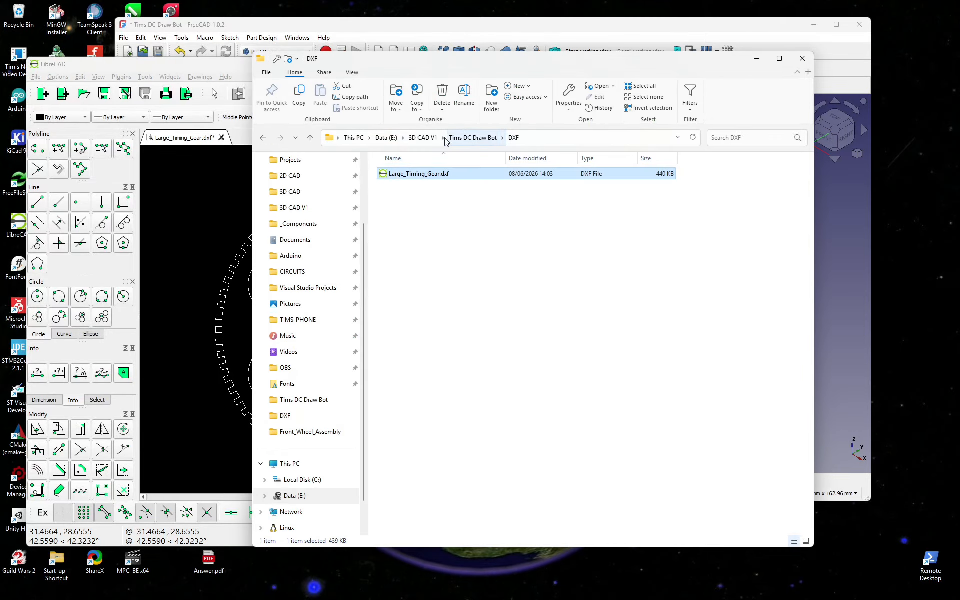
pyautogui.click(357, 28)
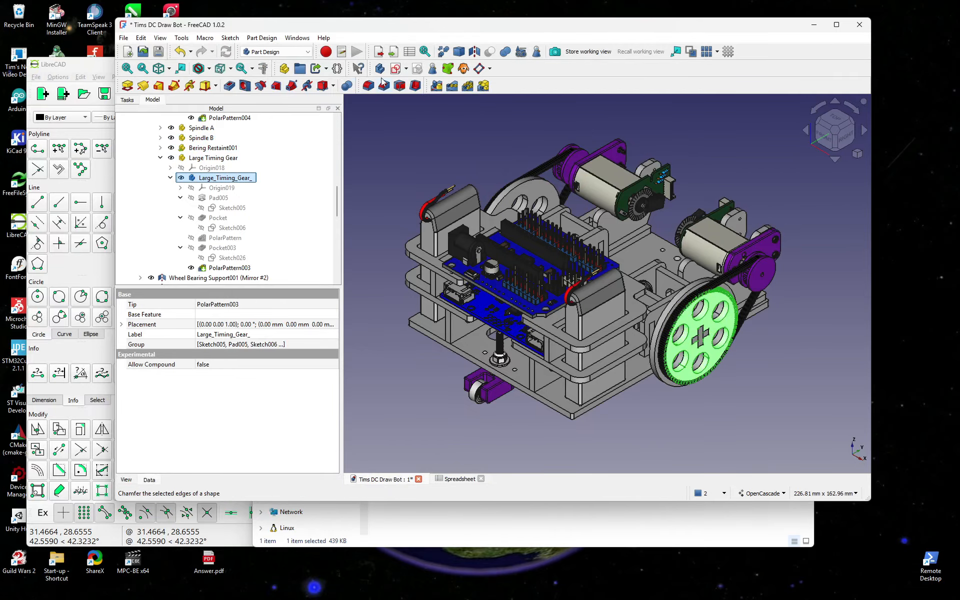
pyautogui.click(380, 52)
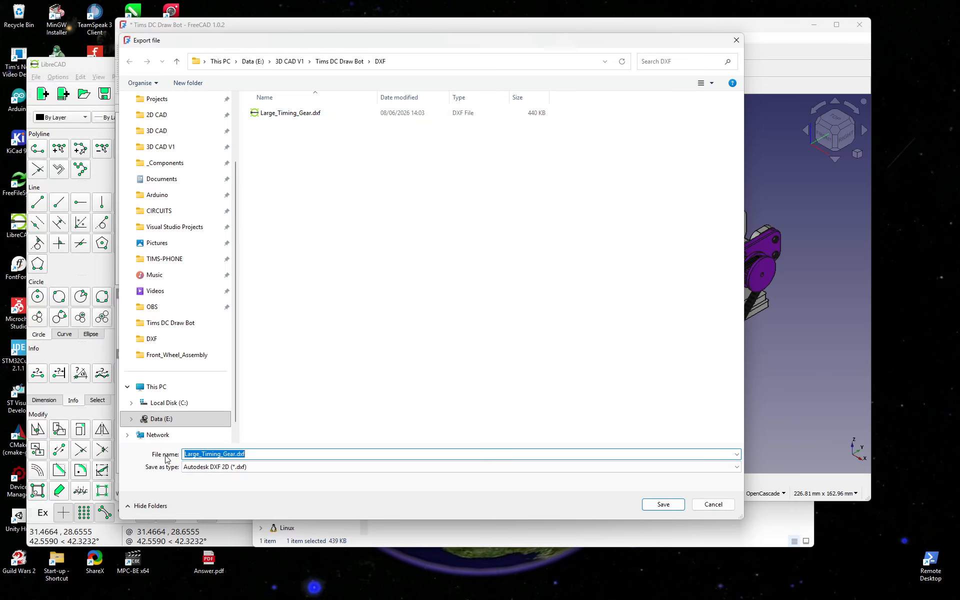
pyautogui.click(269, 467)
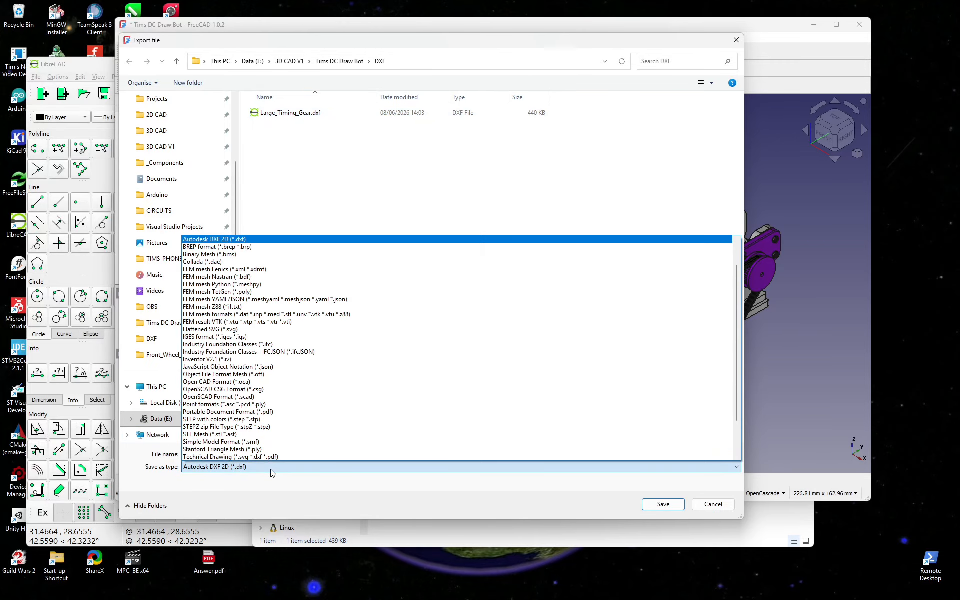
pyautogui.scroll(1, 282, 308)
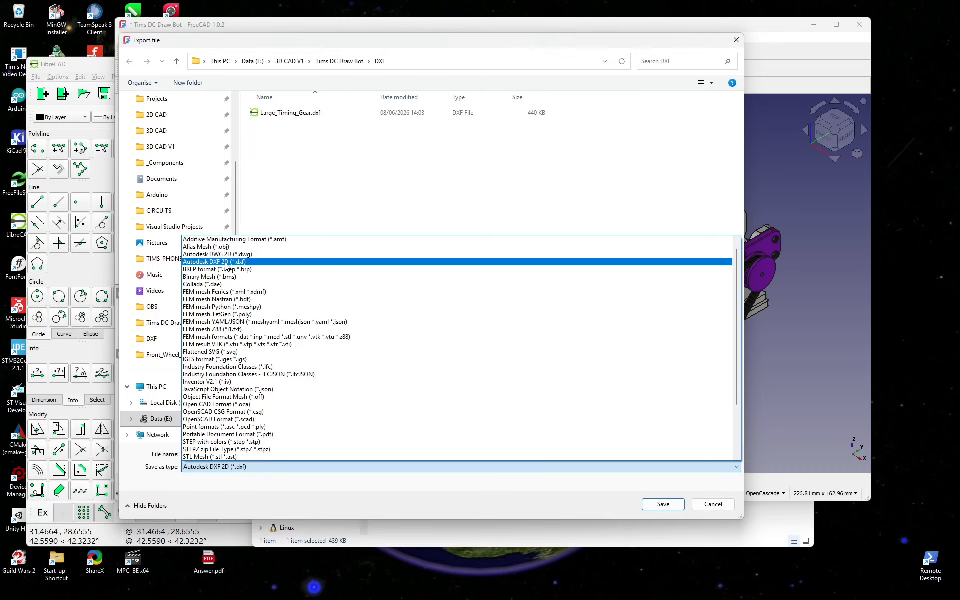
pyautogui.click(257, 263)
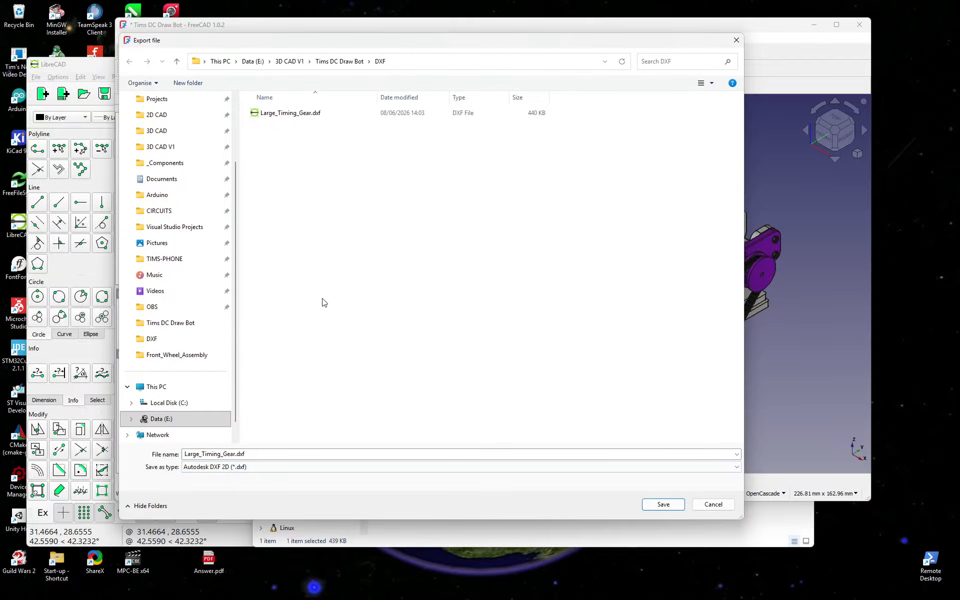
pyautogui.click(716, 505)
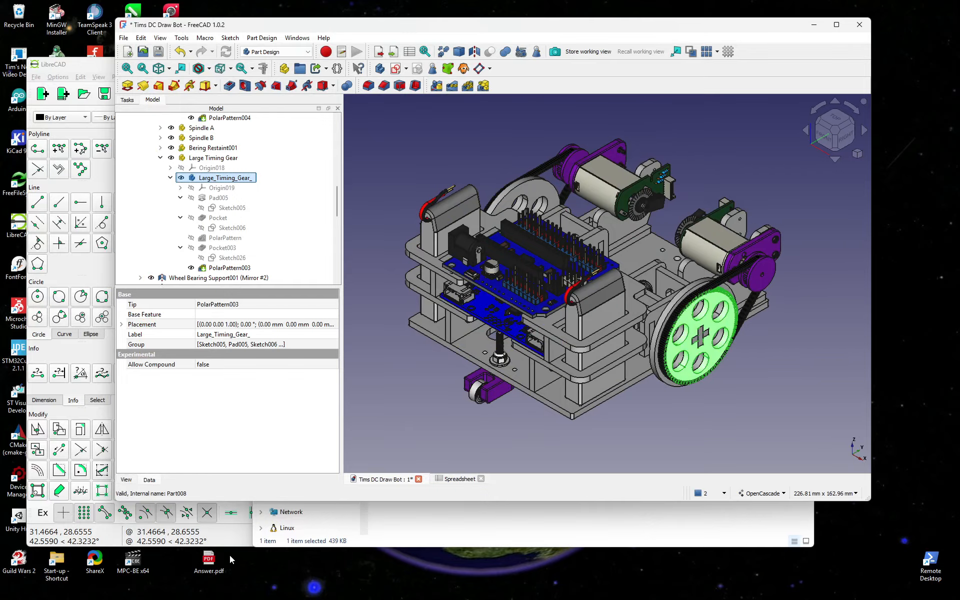
# Step: Select the upper-right hole and toggle the none and body layers' visibility
pyautogui.click(233, 542)
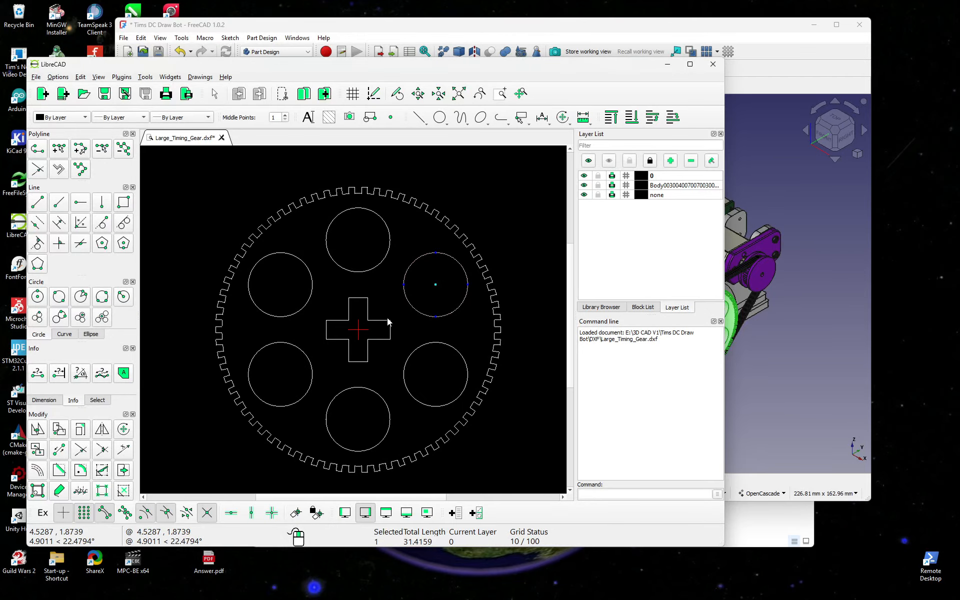
pyautogui.click(459, 308)
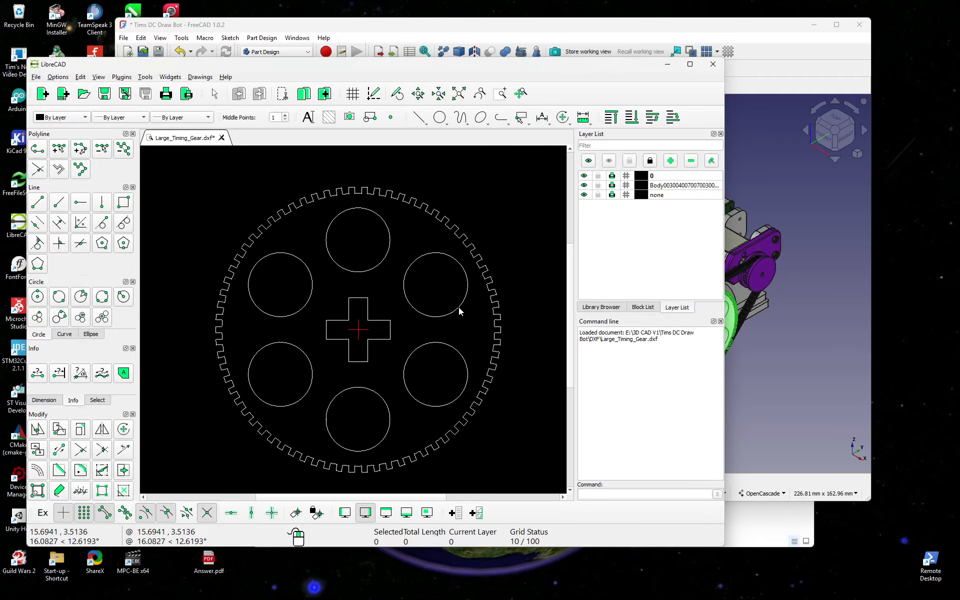
pyautogui.click(458, 306)
pyautogui.scroll(1, 460, 314)
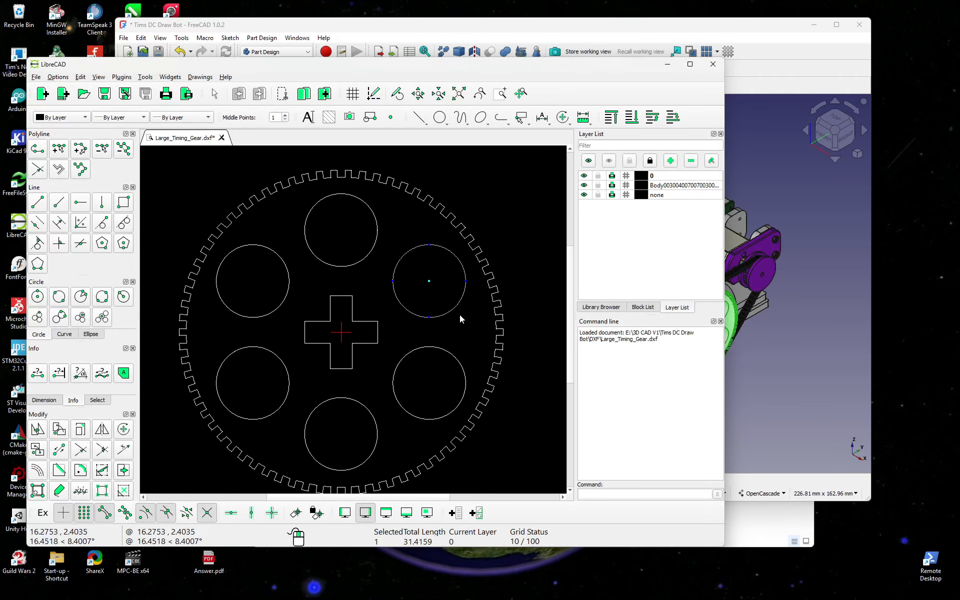
pyautogui.scroll(4, 460, 314)
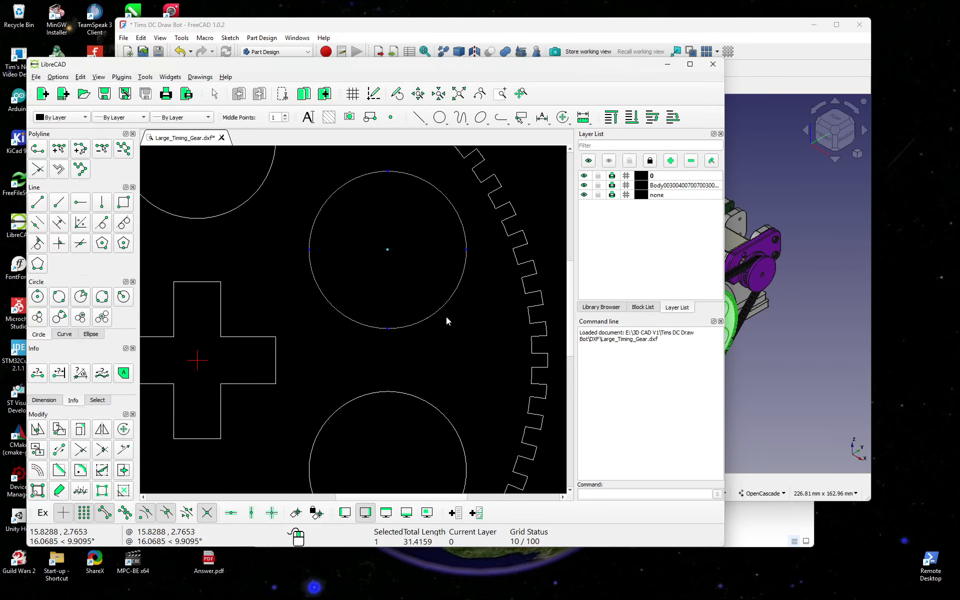
pyautogui.click(584, 195)
pyautogui.click(584, 186)
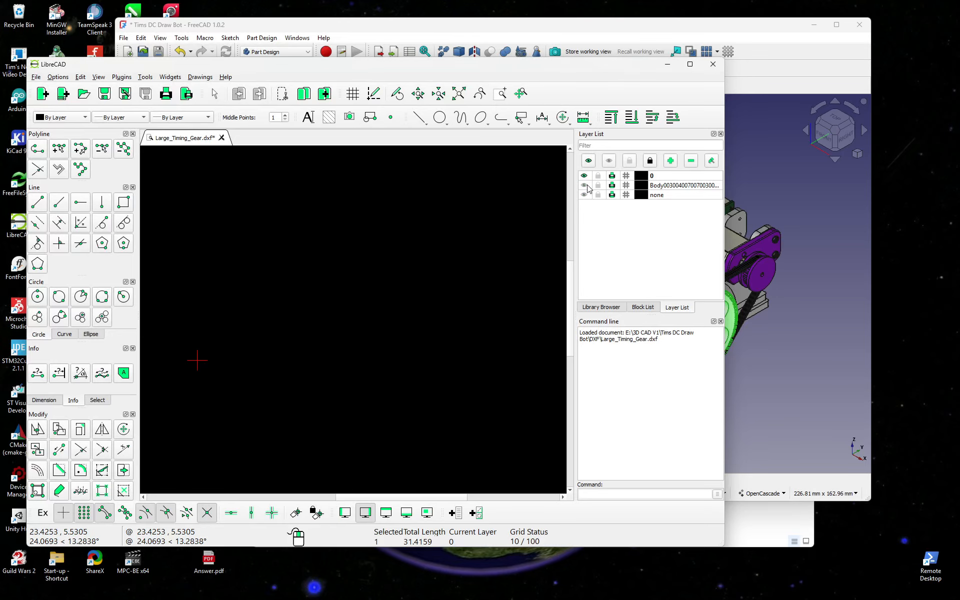
pyautogui.click(584, 186)
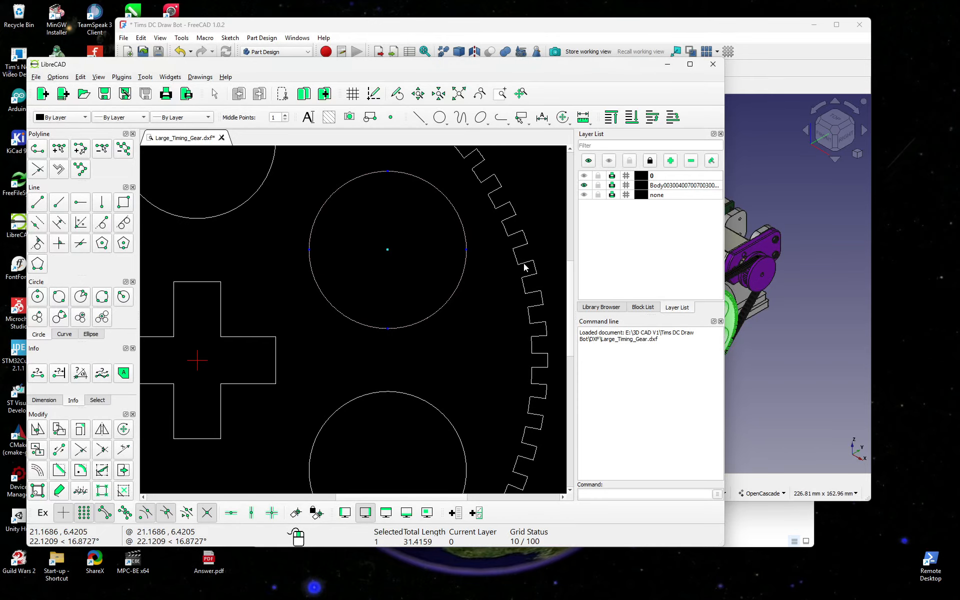
# Step: Reselect the hole circles, ending with the upper hole selected
pyautogui.click(427, 272)
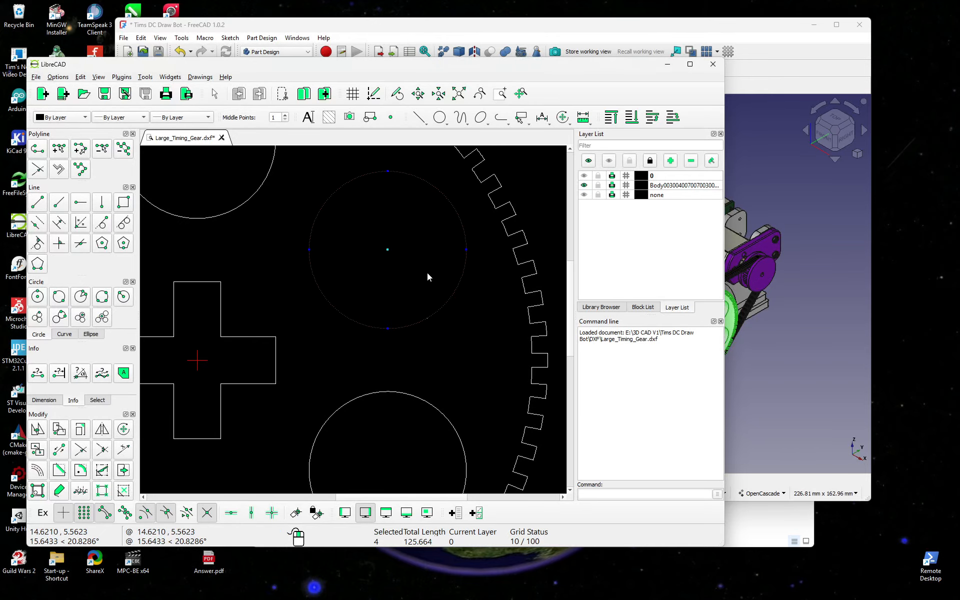
pyautogui.click(479, 330)
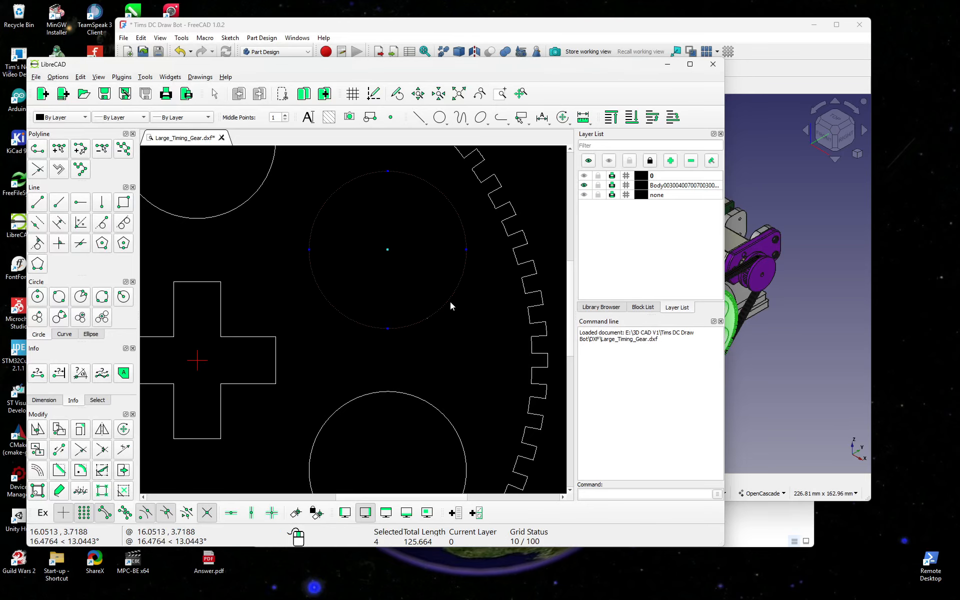
pyautogui.click(468, 324)
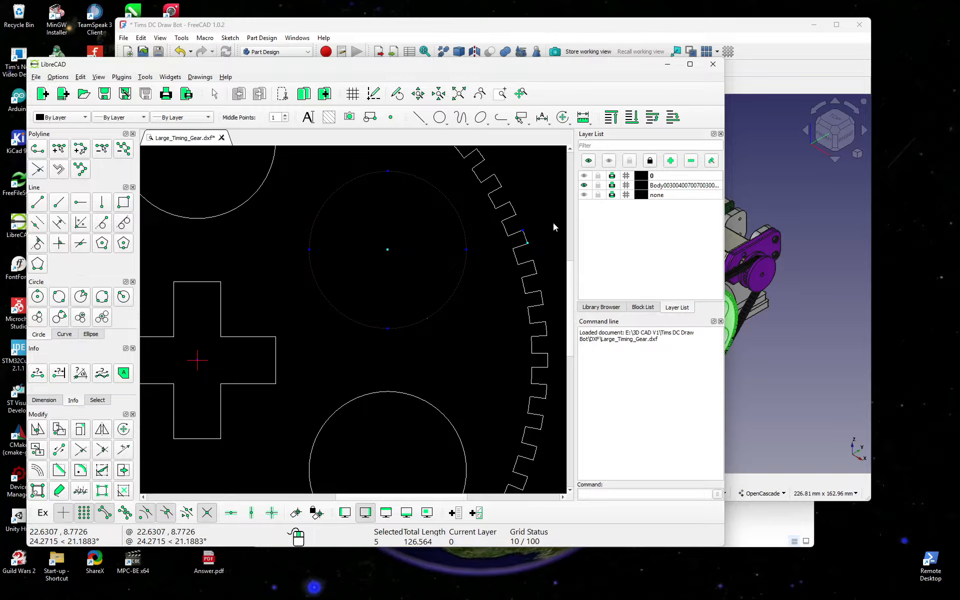
pyautogui.press('Escape')
pyautogui.click(461, 283)
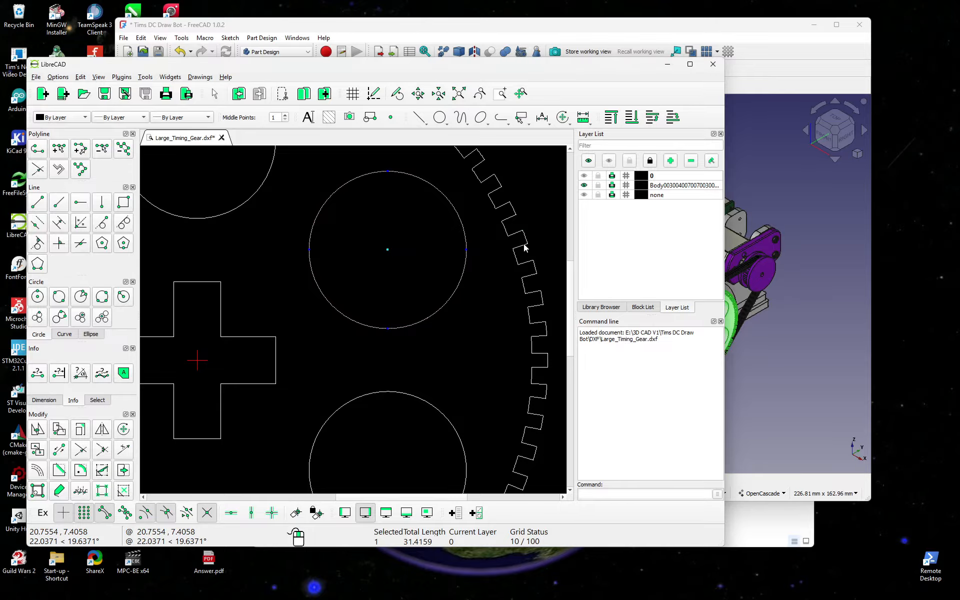
pyautogui.scroll(8, 521, 236)
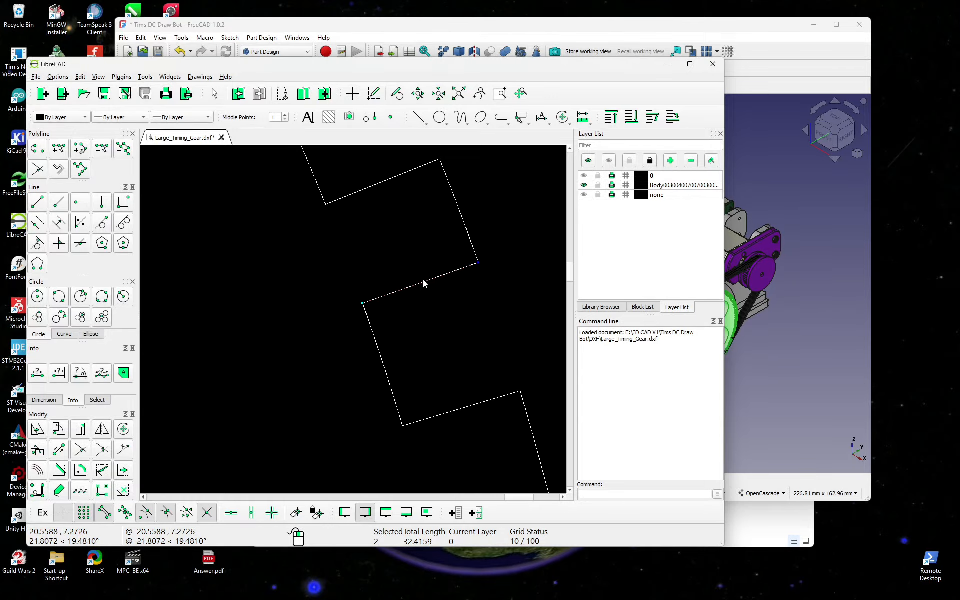
# Step: Select a gear tooth's slanted edge, recentre the gear, and close the drawing
pyautogui.moveTo(462, 296); pyautogui.dragTo(423, 265)
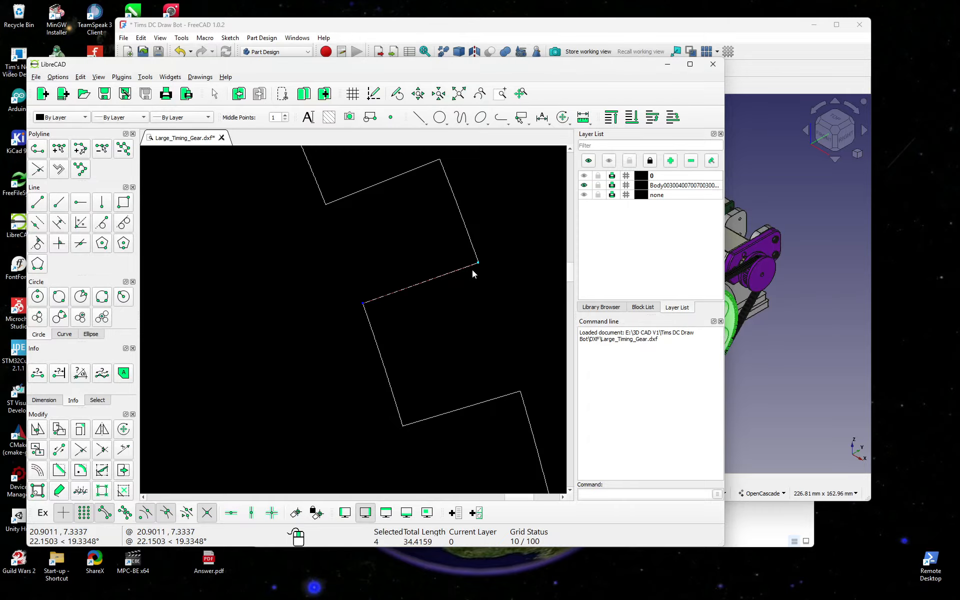
pyautogui.scroll(-10, 475, 290)
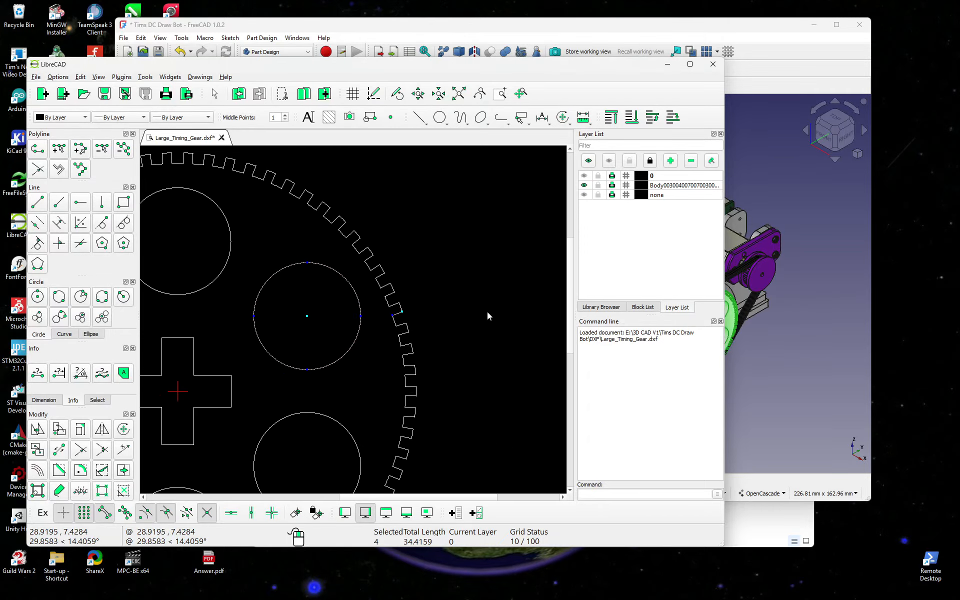
pyautogui.scroll(-5, 487, 311)
pyautogui.moveTo(464, 301)
pyautogui.mouseDown(button='middle')
pyautogui.moveTo(454, 294)
pyautogui.moveTo(488, 274)
pyautogui.mouseUp(button='middle')
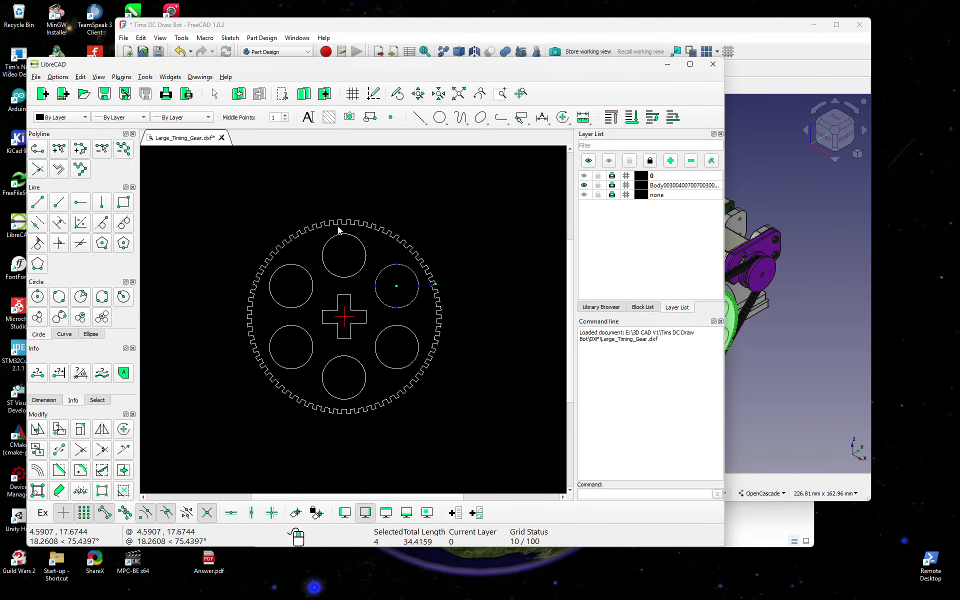
pyautogui.click(222, 138)
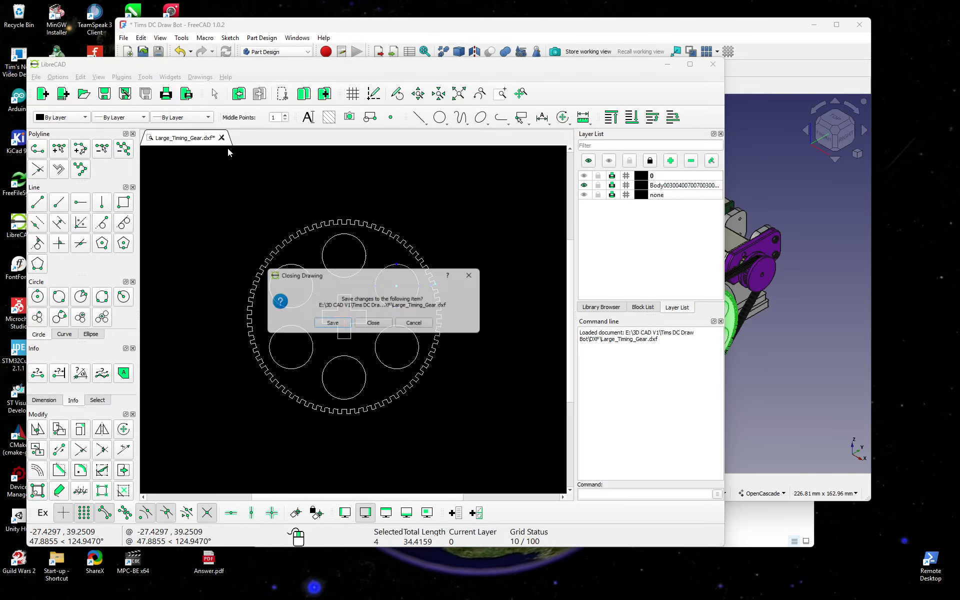
# Step: Close the drawing unsaved, return to FreeCAD, and select the gear's PolarPattern003
pyautogui.click(376, 325)
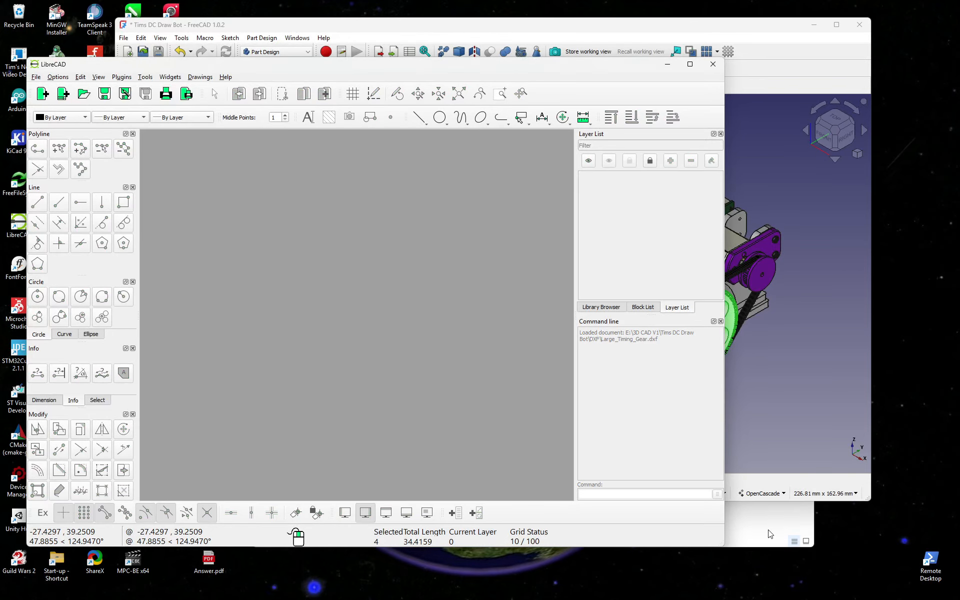
pyautogui.click(770, 534)
pyautogui.click(838, 368)
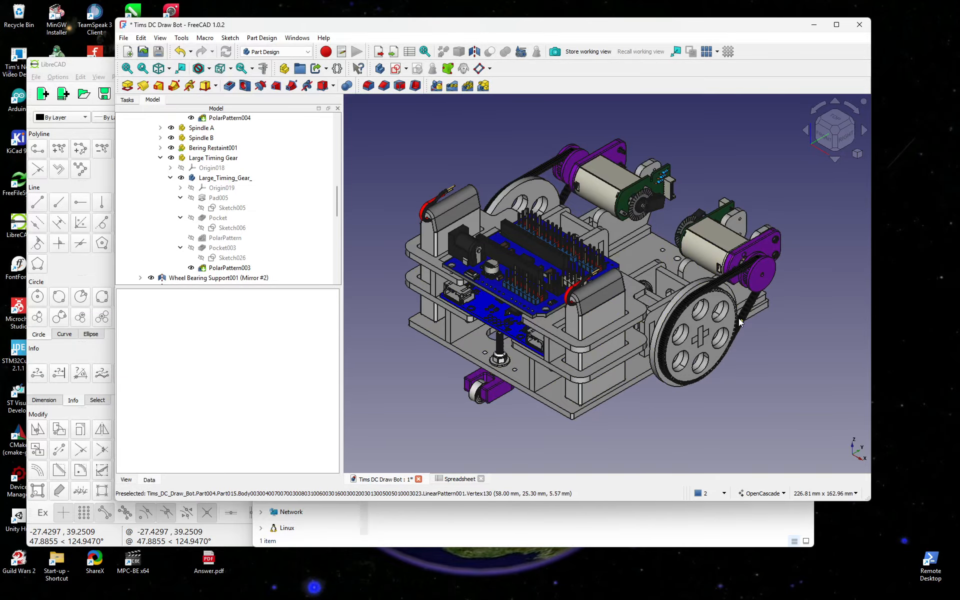
pyautogui.click(696, 333)
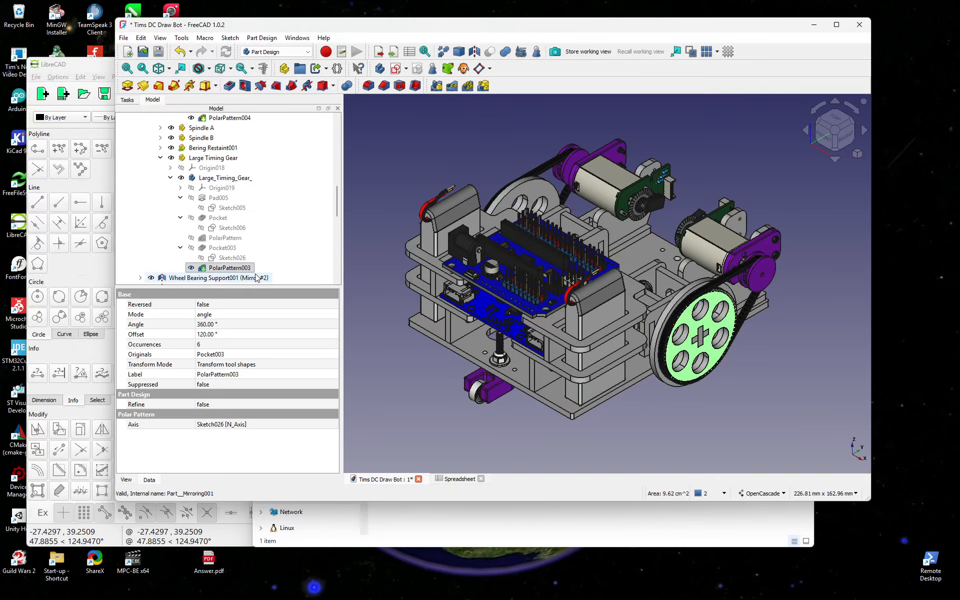
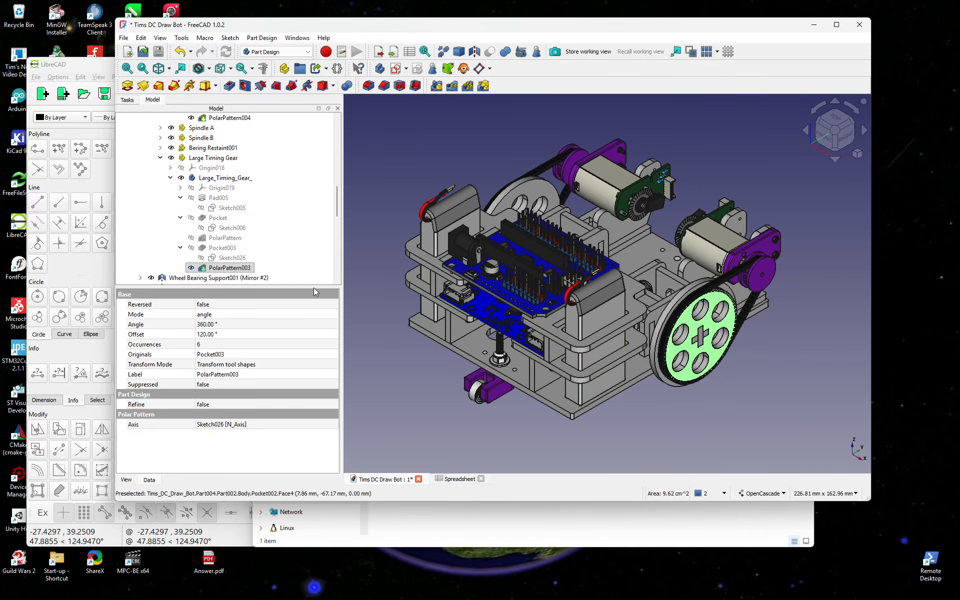
# Step: Check PolarPattern003's settings, then multi-select Sketch005, Sketch006 and Sketch026 under Large_Timing_Gear_
pyautogui.click(235, 238)
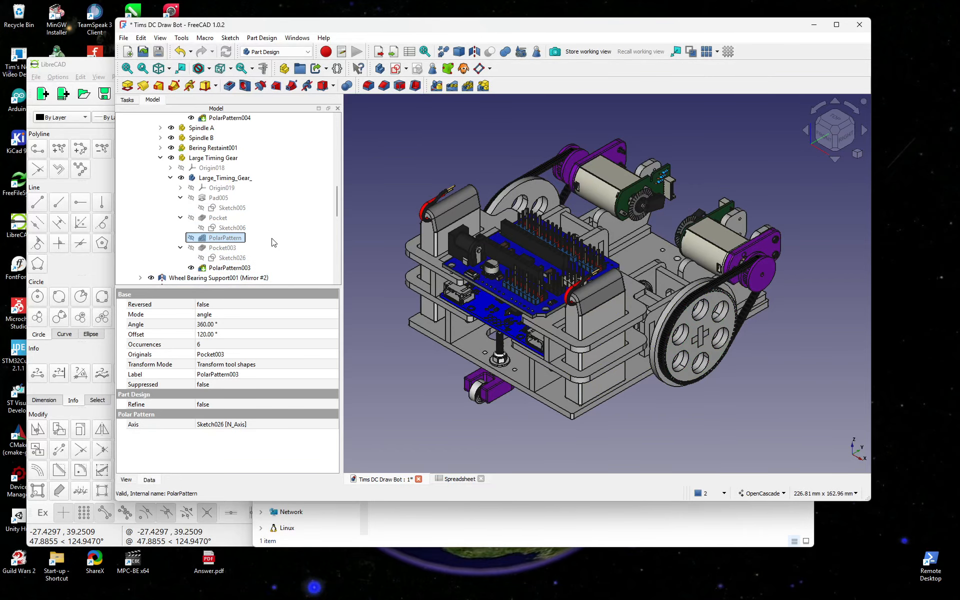
pyautogui.click(223, 209)
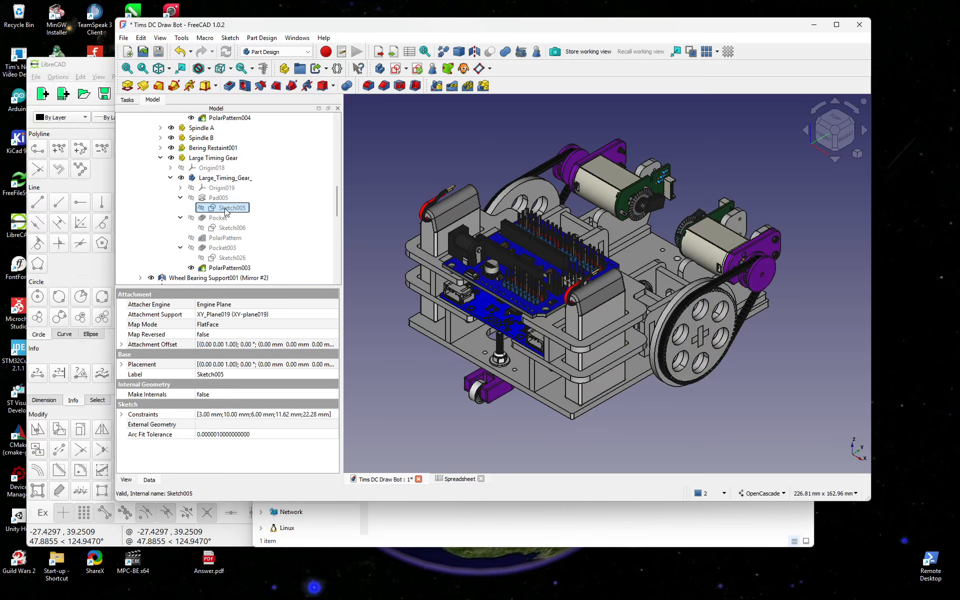
pyautogui.keyDown('ctrl'); pyautogui.click(231, 228); pyautogui.keyUp('ctrl')
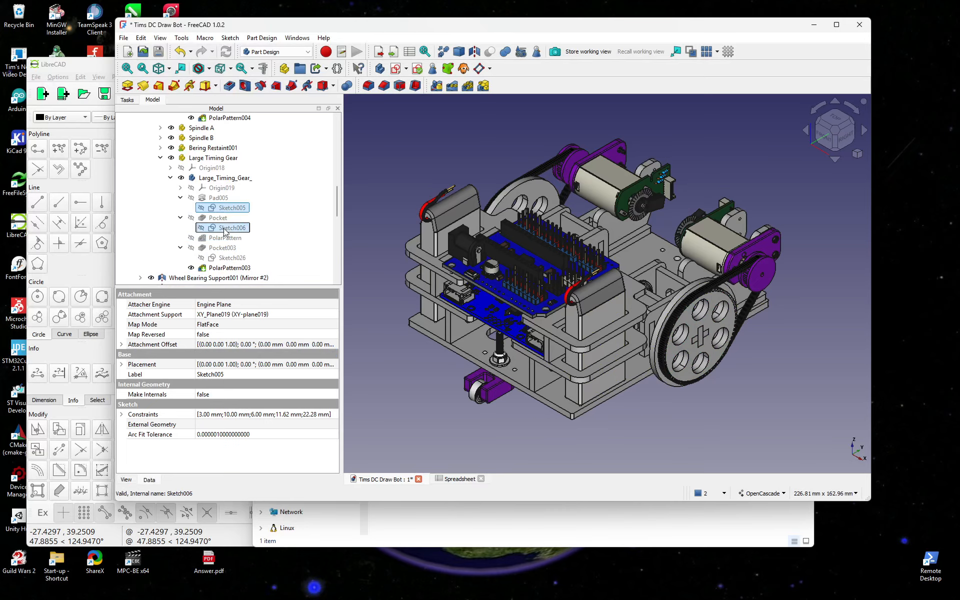
pyautogui.keyDown('ctrl'); pyautogui.click(230, 259); pyautogui.keyUp('ctrl')
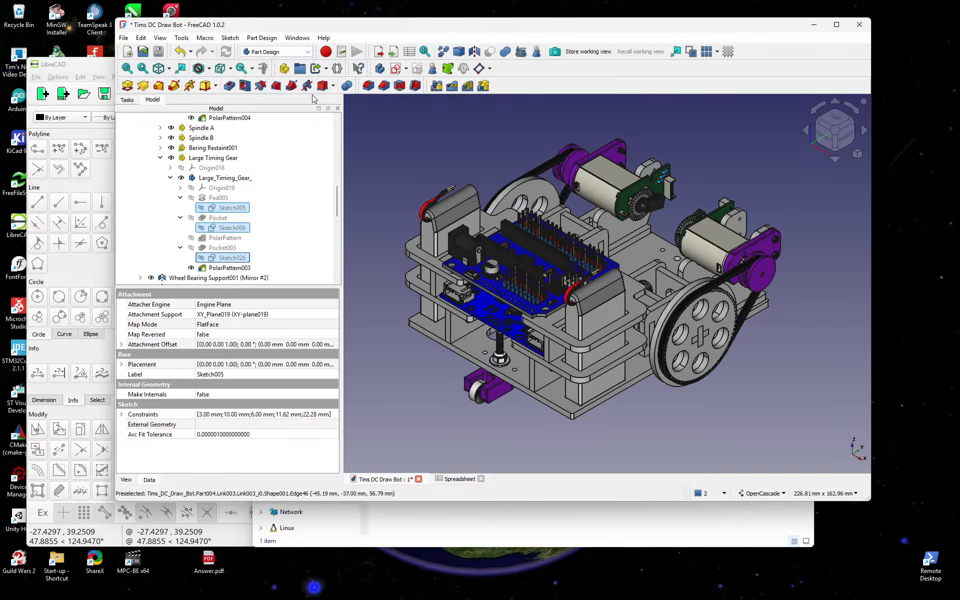
# Step: Export the three selected sketches over the existing Large_Timing_Gear.dxf, replacing it
pyautogui.click(378, 52)
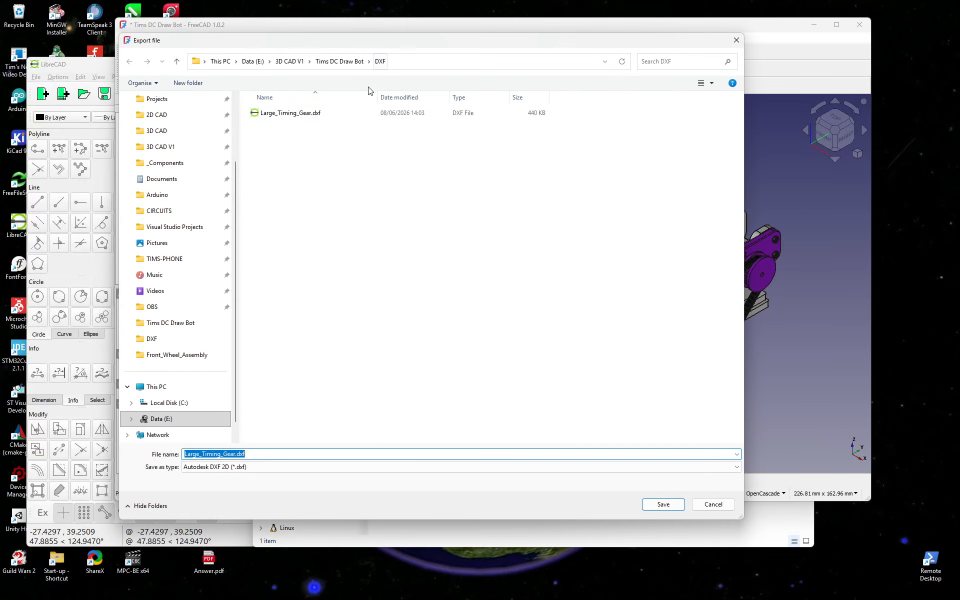
pyautogui.click(280, 113)
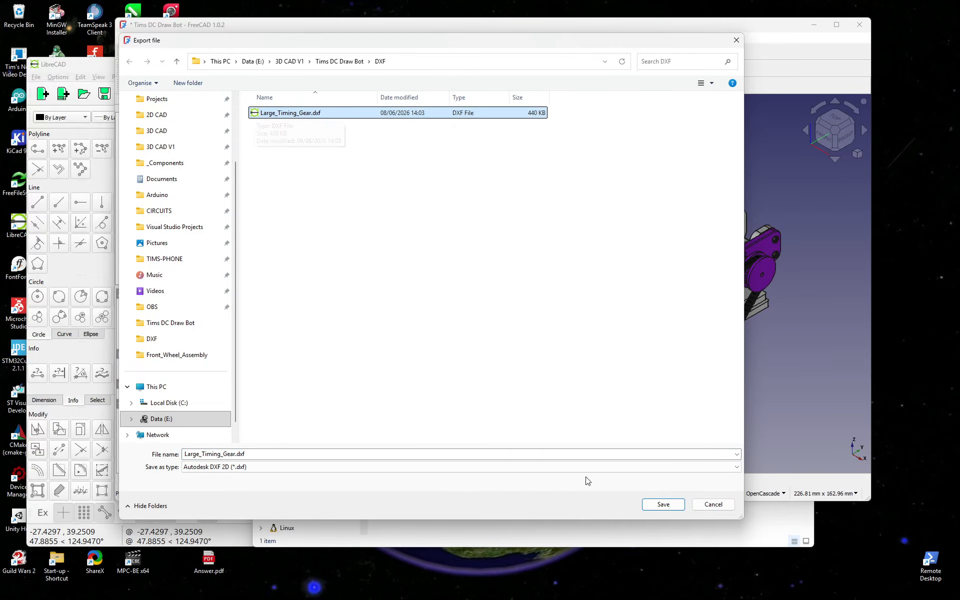
pyautogui.click(664, 505)
pyautogui.click(504, 305)
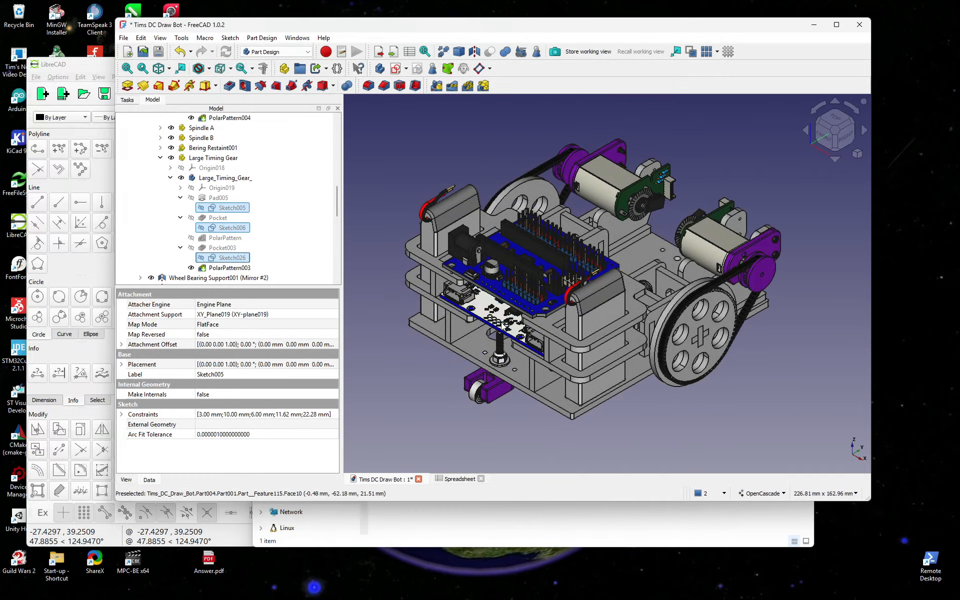
# Step: Open the updated Large_Timing_Gear.dxf in LibreCAD by dragging it onto the canvas
pyautogui.click(236, 542)
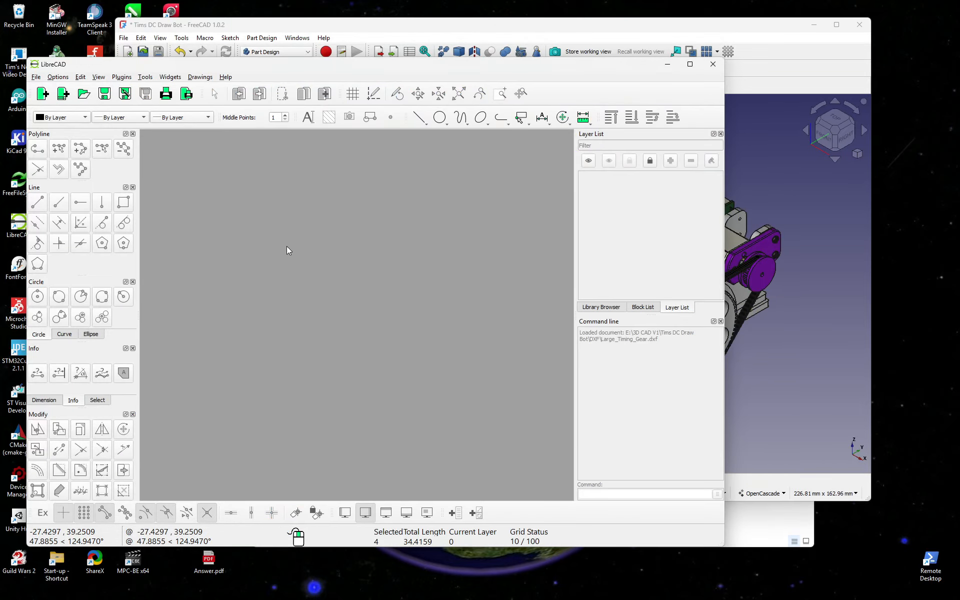
pyautogui.click(736, 516)
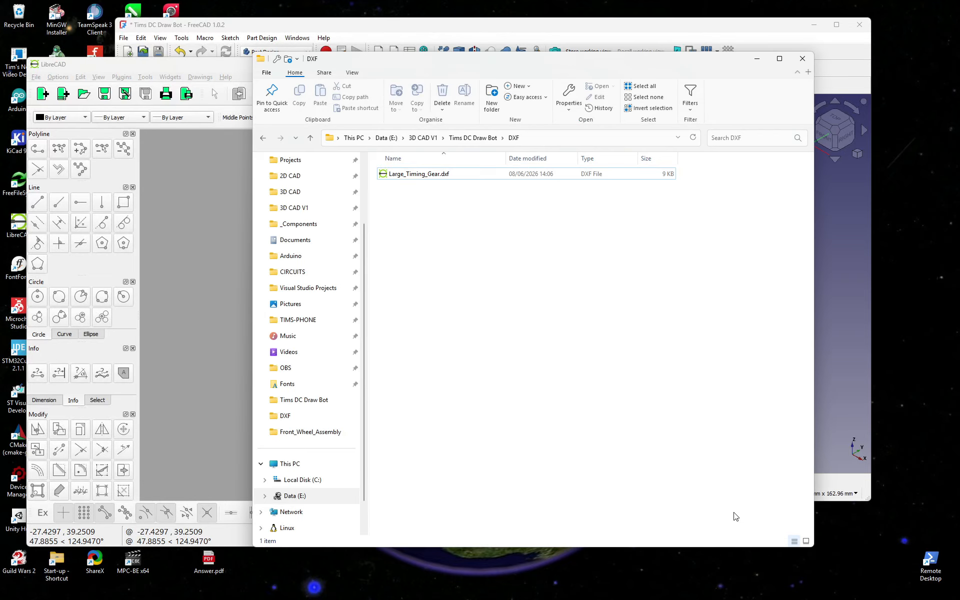
pyautogui.moveTo(391, 176); pyautogui.dragTo(205, 220)
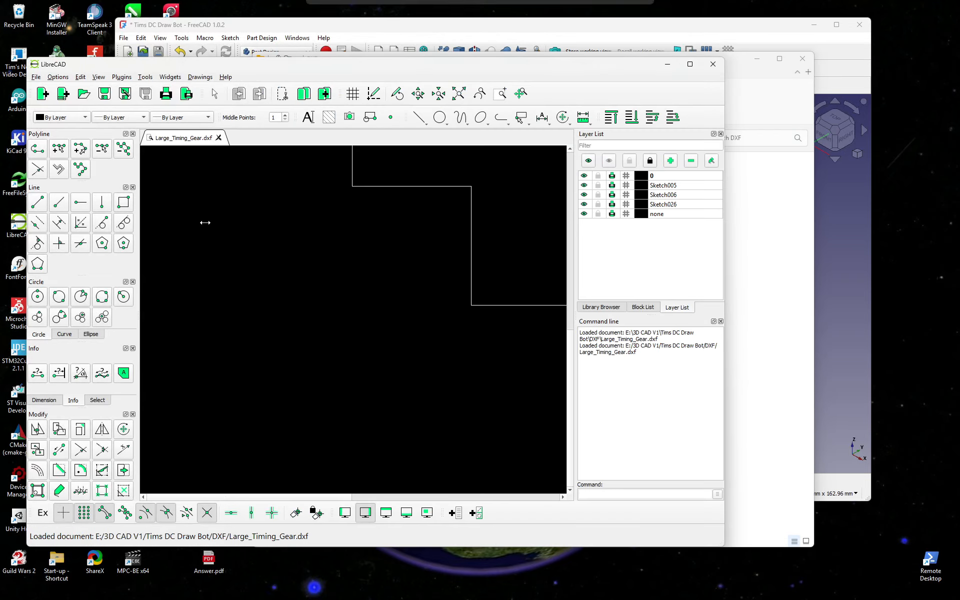
# Step: Window-select the four lines of the small top rectangle, leaving the outer circle unselected
pyautogui.scroll(-6, 355, 393)
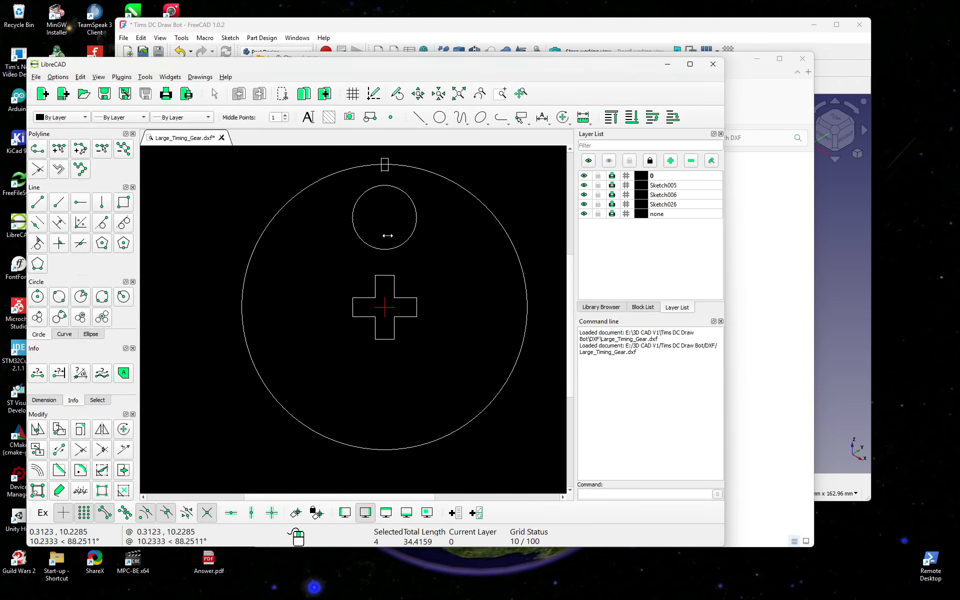
pyautogui.scroll(4, 380, 189)
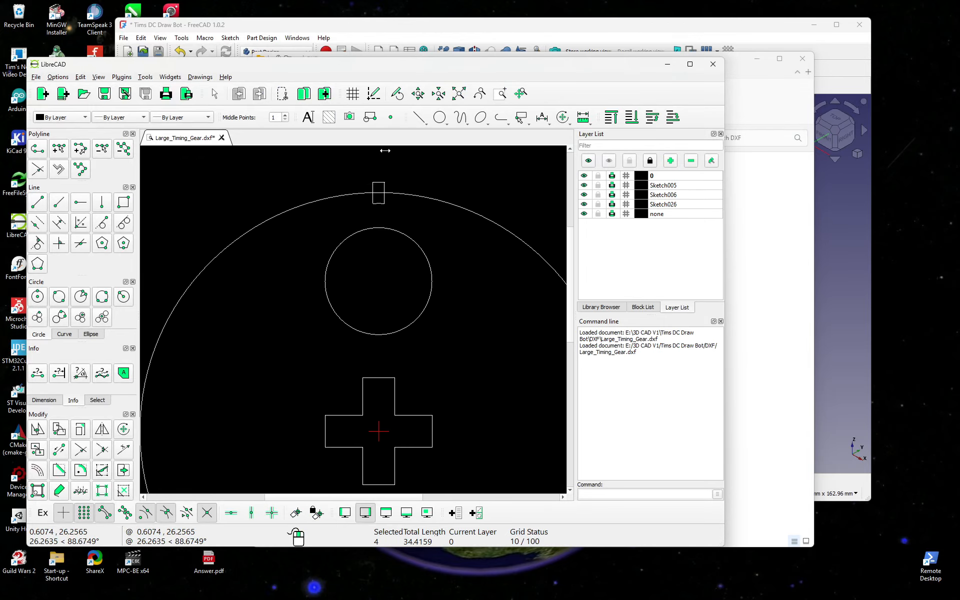
pyautogui.scroll(2, 375, 193)
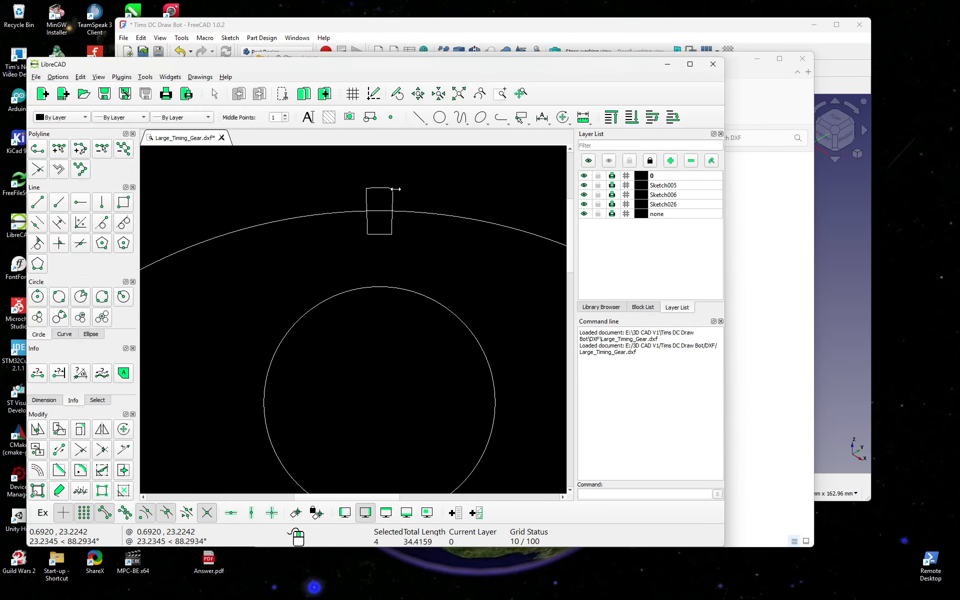
pyautogui.scroll(-3, 395, 238)
pyautogui.scroll(-3, 395, 238)
pyautogui.click(405, 253)
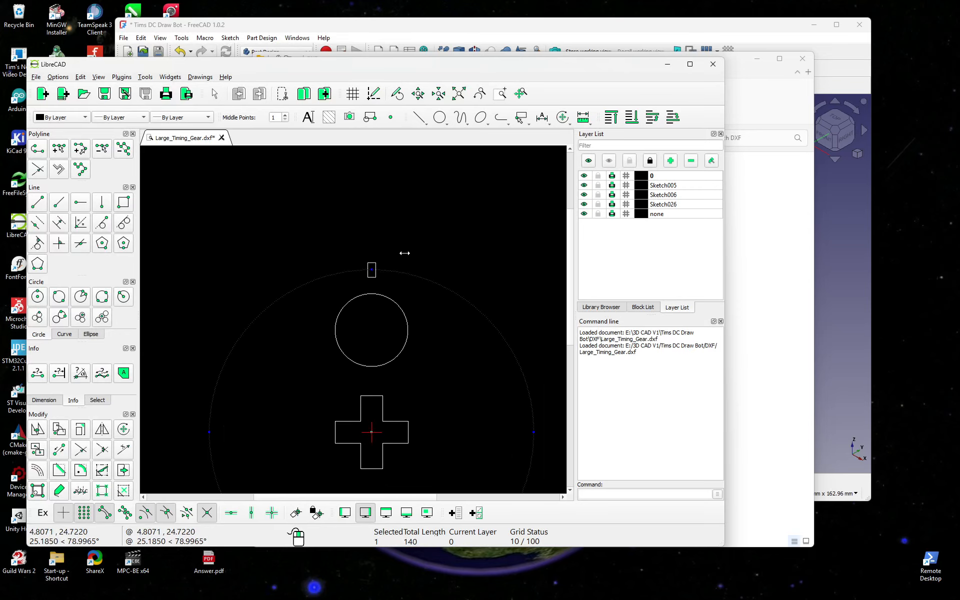
pyautogui.scroll(1, 360, 299)
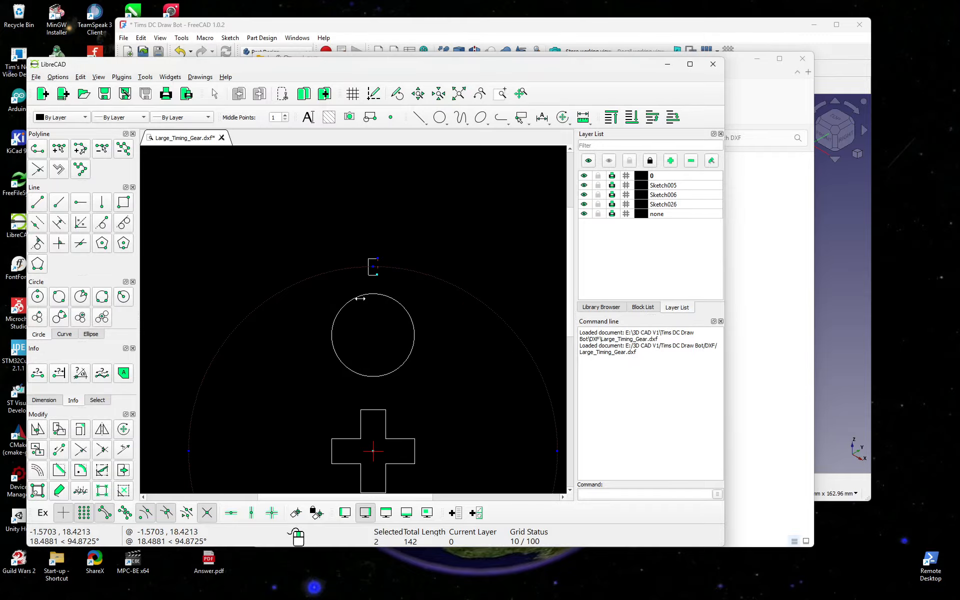
pyautogui.scroll(2, 363, 267)
pyautogui.moveTo(355, 233); pyautogui.dragTo(394, 297)
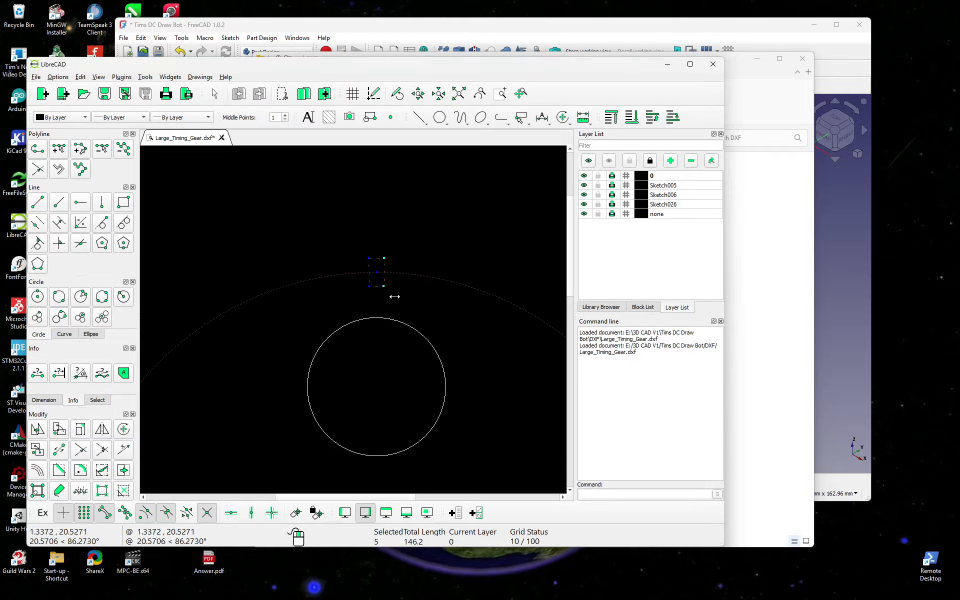
pyautogui.click(318, 280)
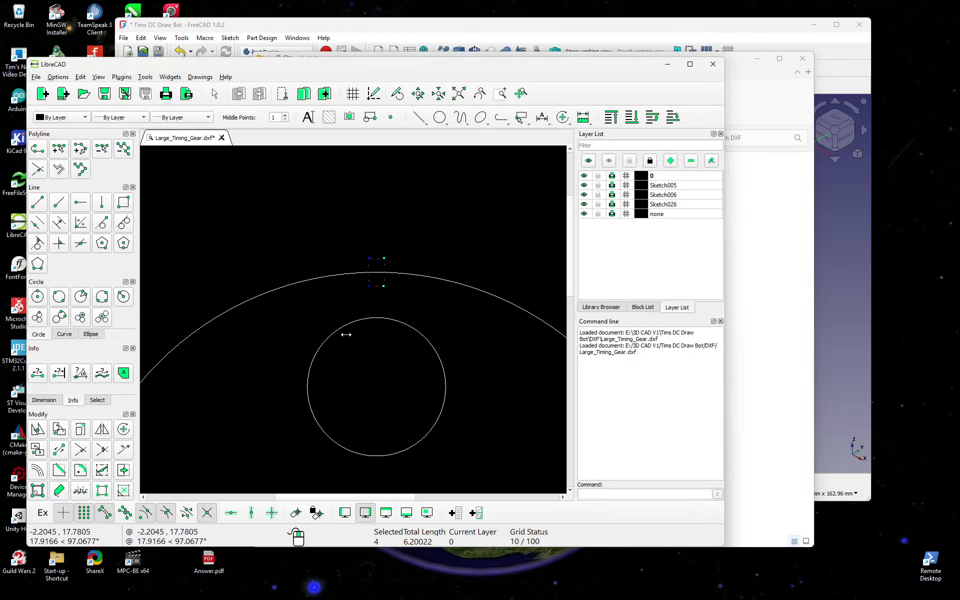
pyautogui.scroll(-3, 352, 309)
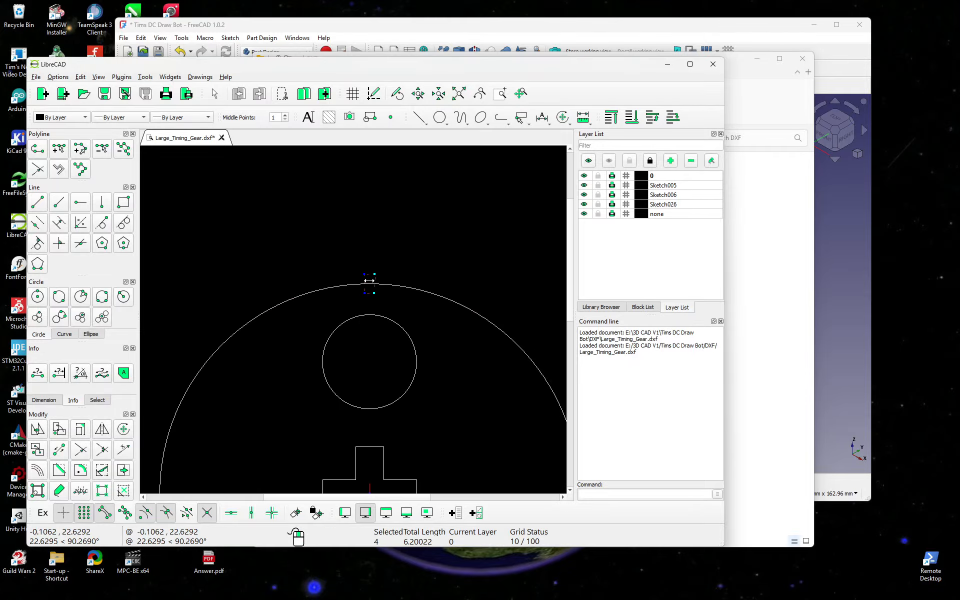
pyautogui.click(125, 430)
pyautogui.scroll(-2, 353, 347)
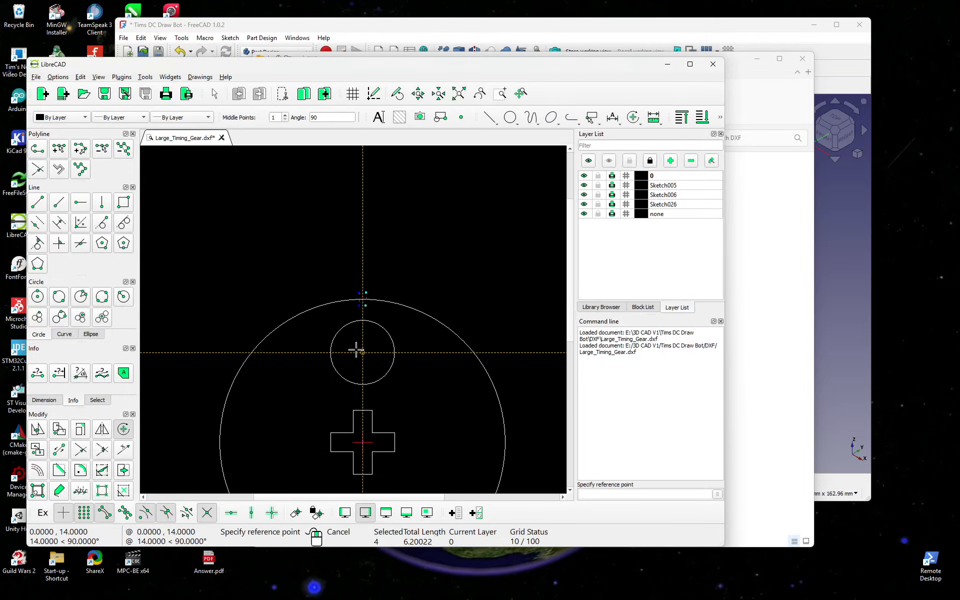
# Step: Rotate the tooth about the cross centre into 69 multiple copies at 360/70° steps
pyautogui.click(359, 442)
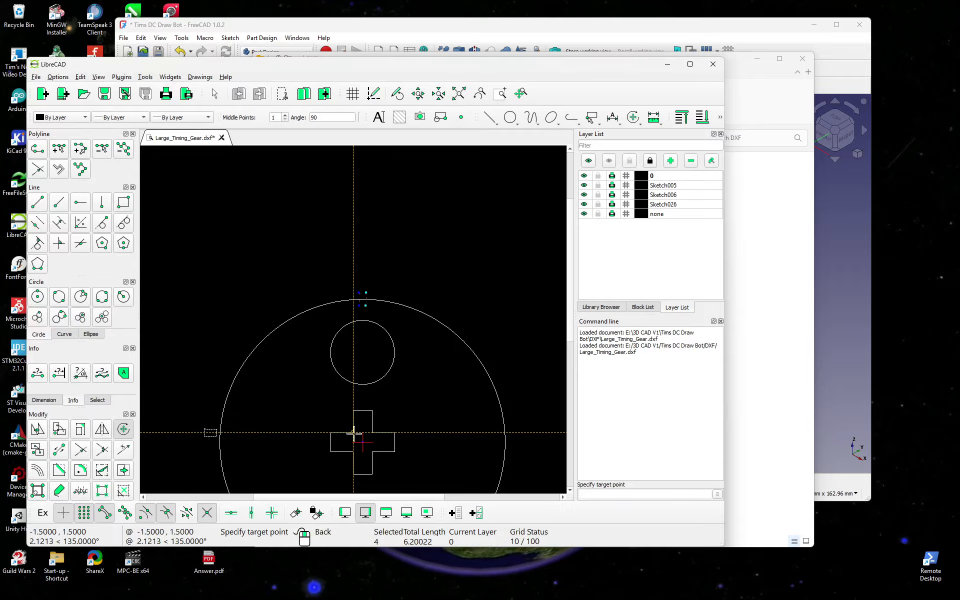
pyautogui.click(362, 442)
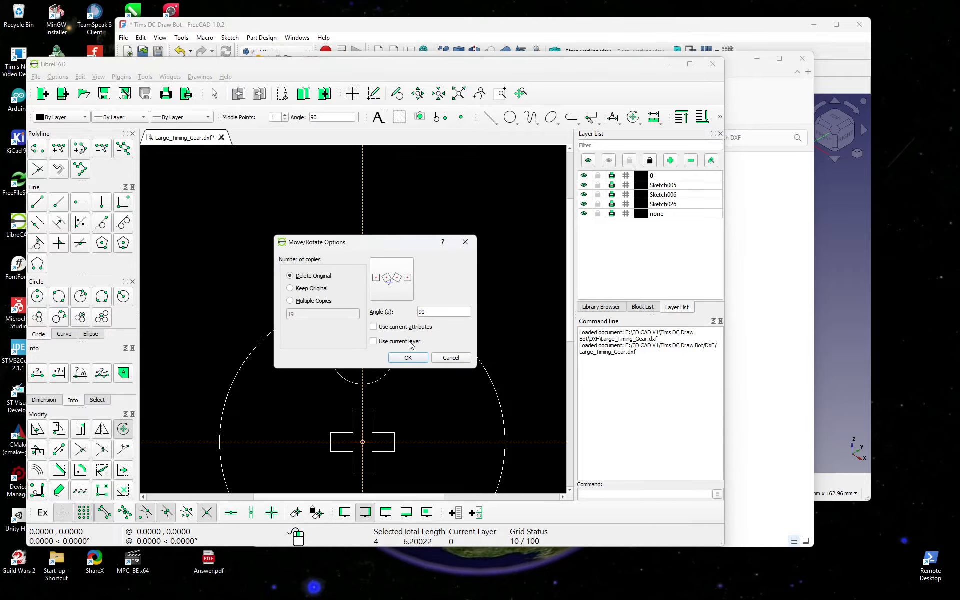
pyautogui.click(291, 302)
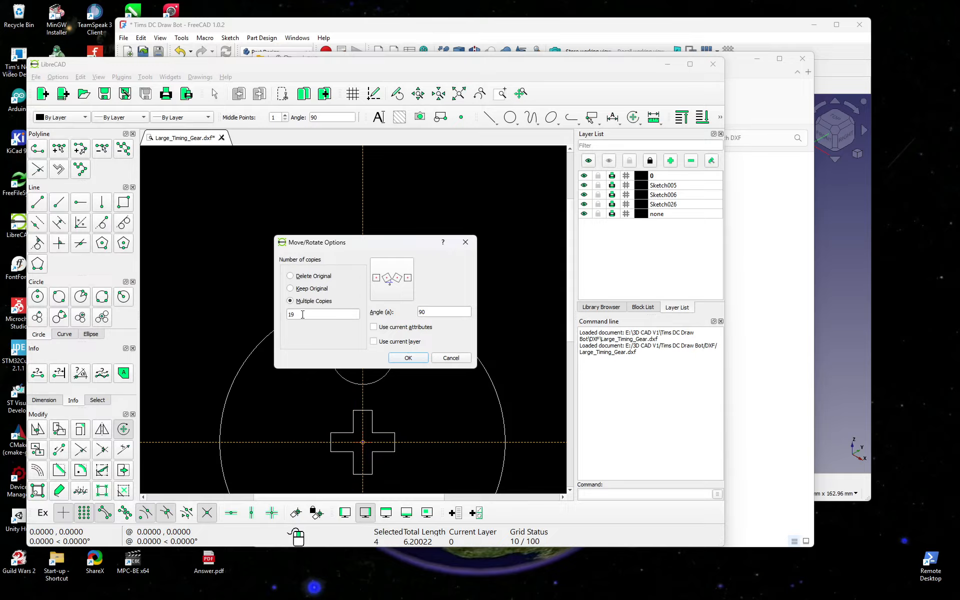
pyautogui.moveTo(302, 315); pyautogui.dragTo(244, 312)
pyautogui.moveTo(436, 309); pyautogui.dragTo(399, 313)
pyautogui.click(408, 356)
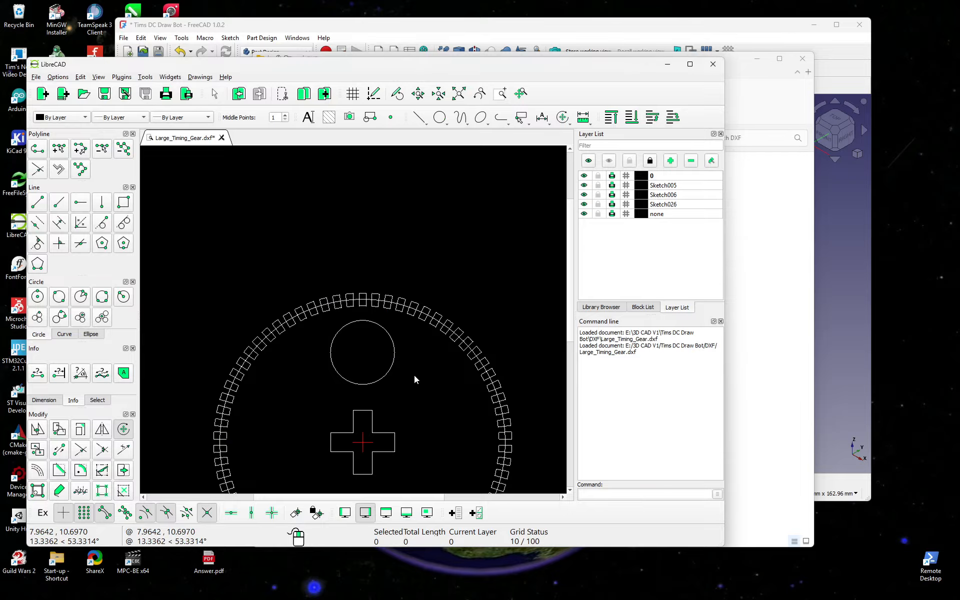
# Step: Maximise LibreCAD, zoom onto the top teeth and select the circle running through them
pyautogui.scroll(1, 347, 356)
pyautogui.scroll(1, 460, 338)
pyautogui.scroll(1, 422, 317)
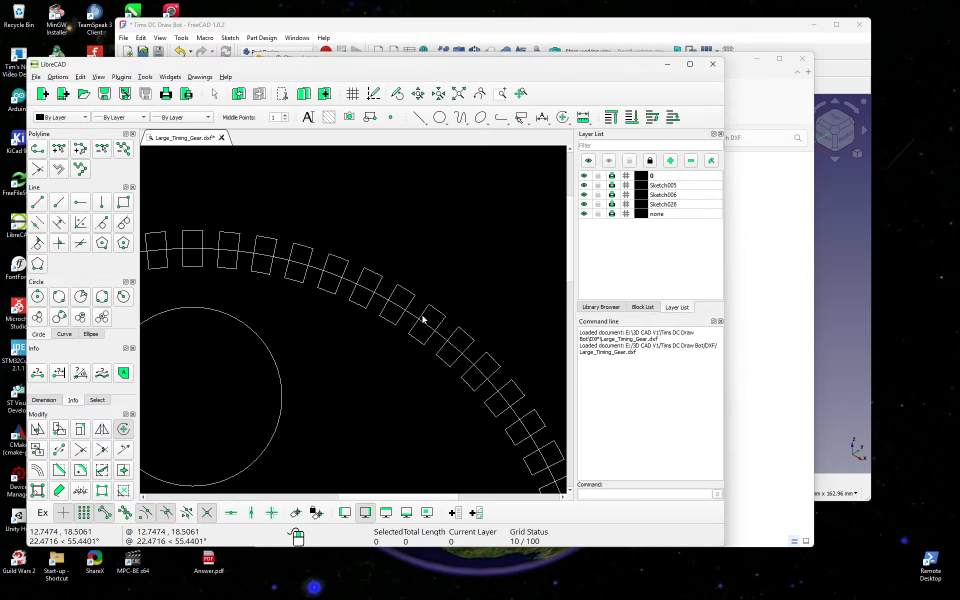
pyautogui.scroll(-5, 504, 322)
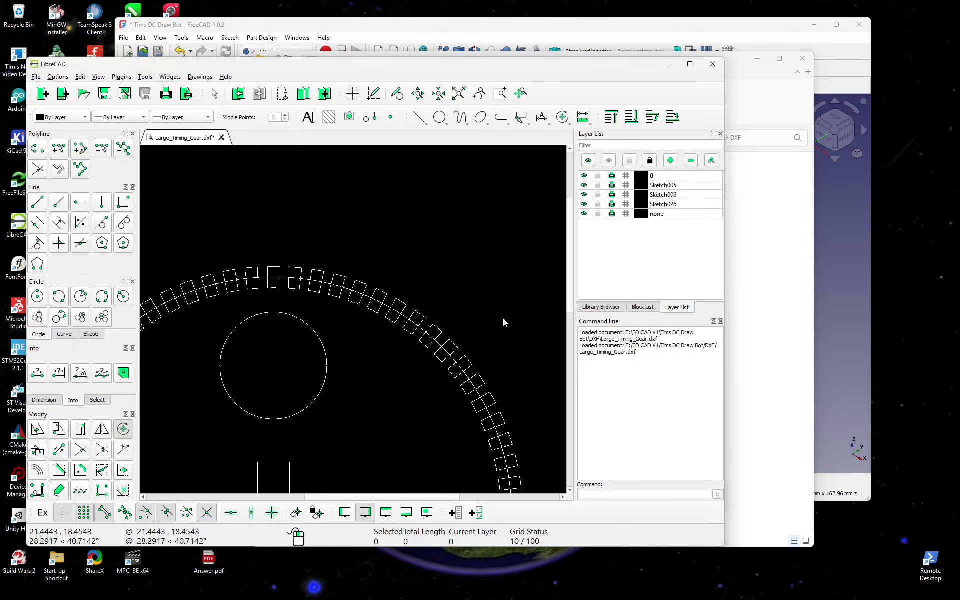
pyautogui.doubleClick(418, 65)
pyautogui.scroll(2, 298, 338)
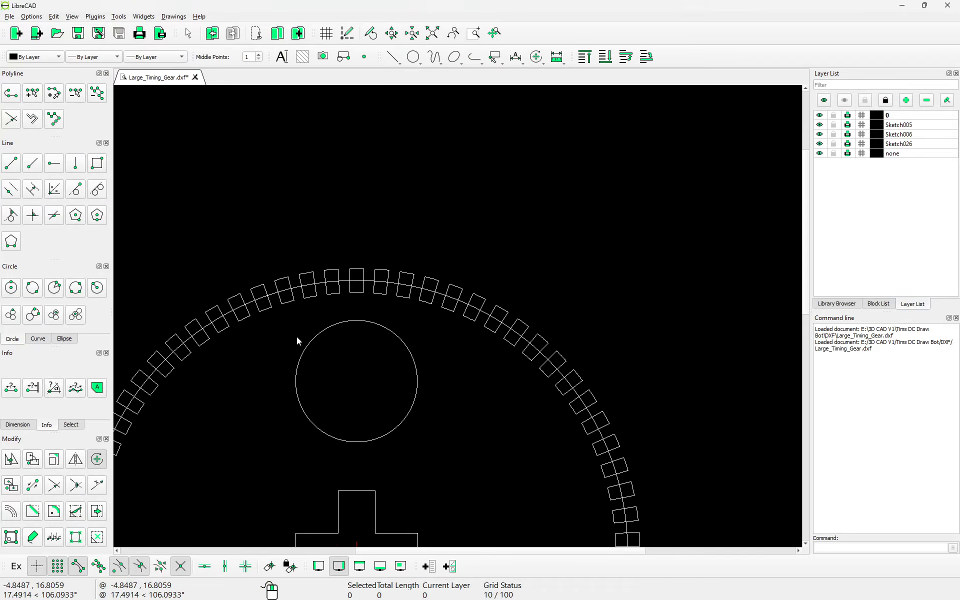
pyautogui.scroll(2, 367, 281)
pyautogui.scroll(-2, 390, 285)
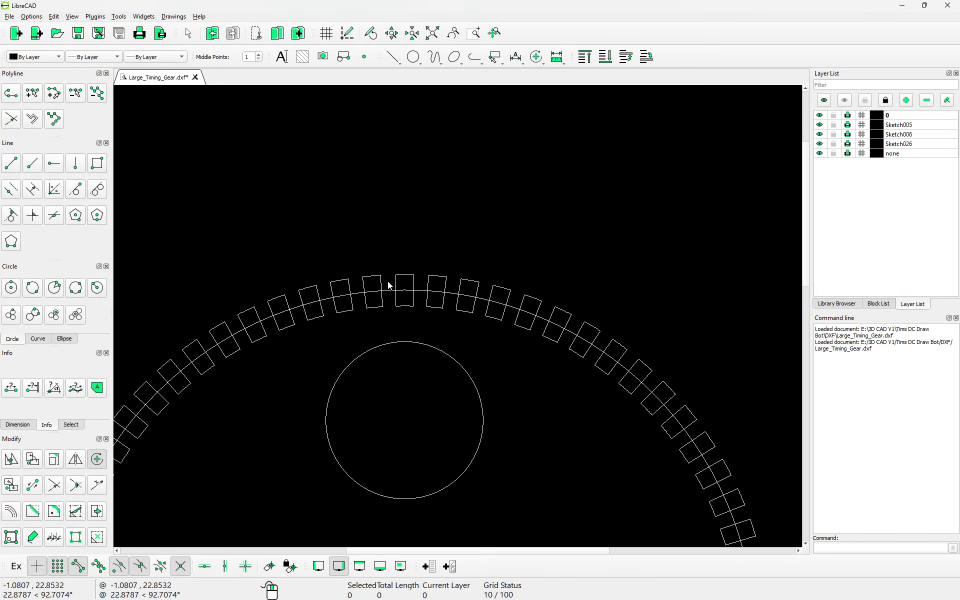
pyautogui.scroll(4, 401, 295)
pyautogui.scroll(3, 405, 296)
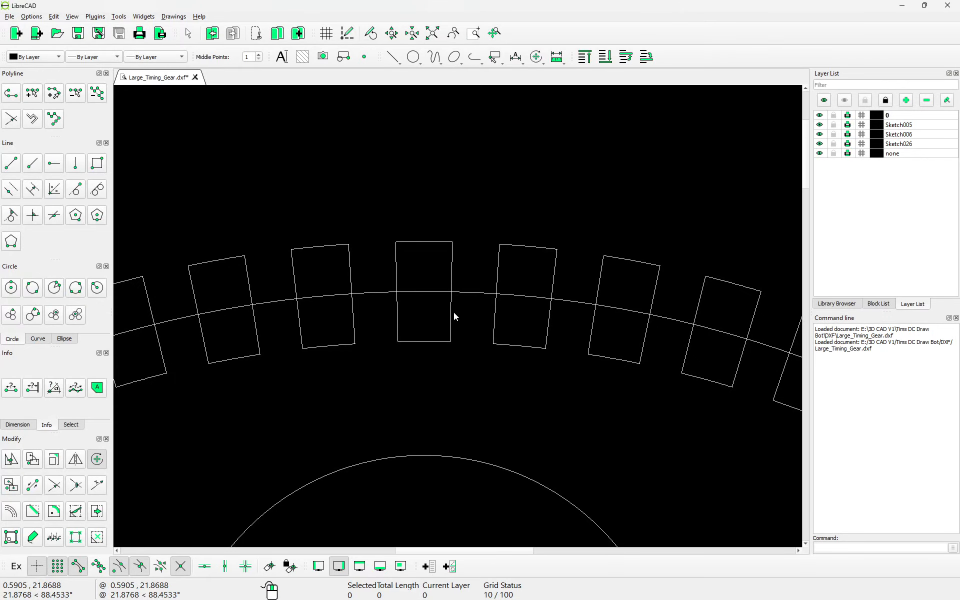
pyautogui.click(475, 293)
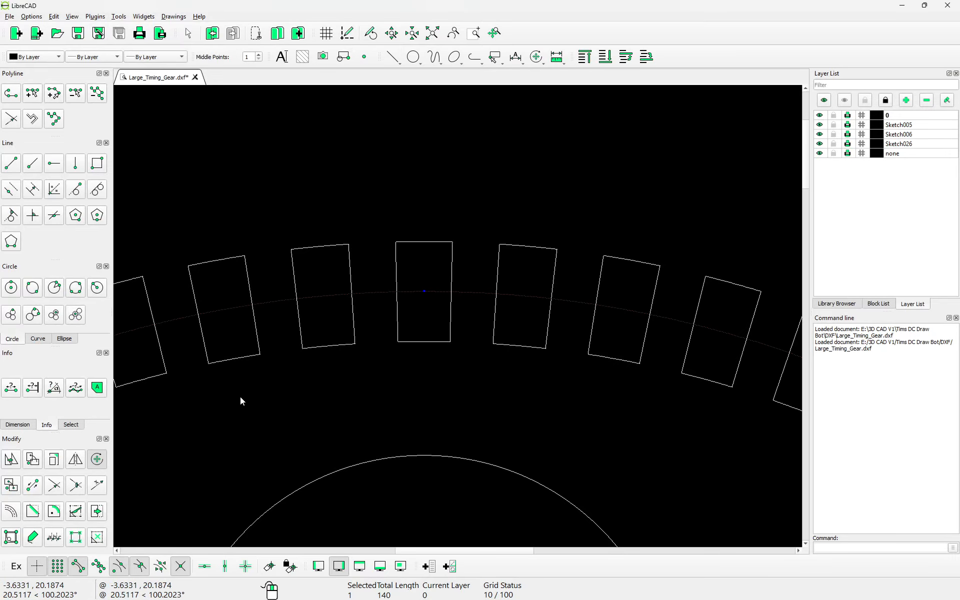
# Step: Divide the circle through the teeth at the middle top tooth's sides, undoing one misstep
pyautogui.click(76, 511)
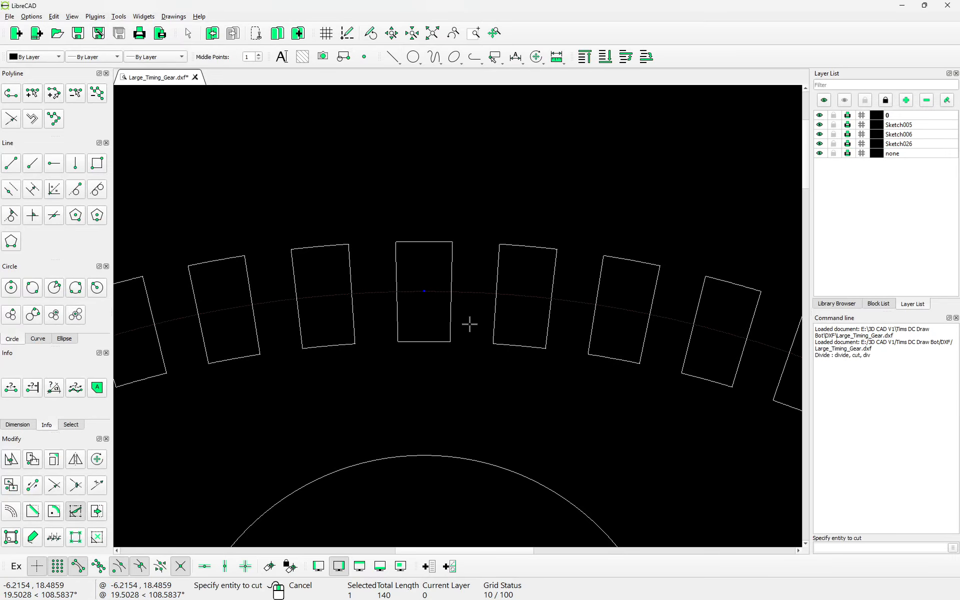
pyautogui.click(458, 293)
pyautogui.click(453, 293)
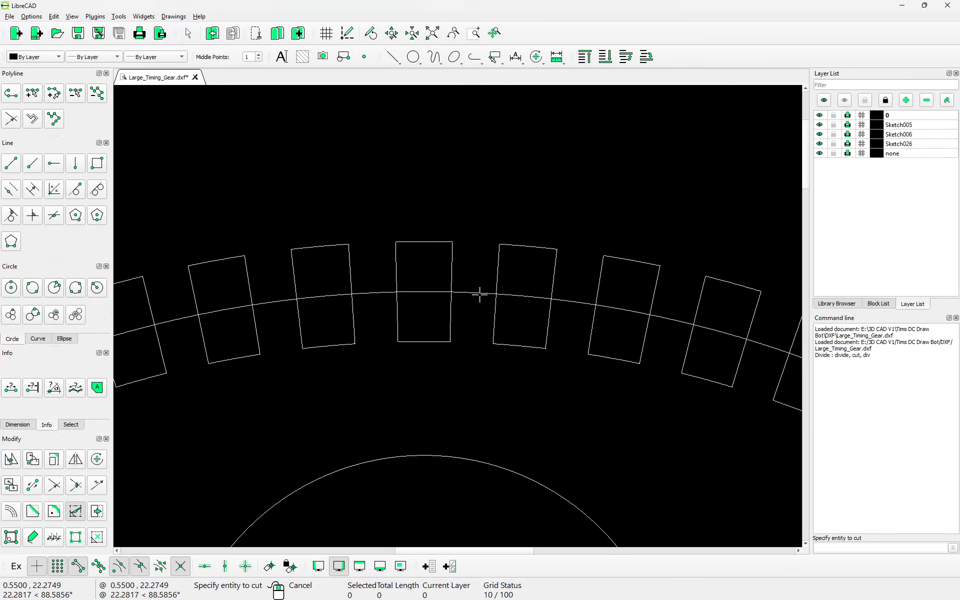
pyautogui.click(478, 294)
pyautogui.click(496, 294)
pyautogui.rightClick(527, 307)
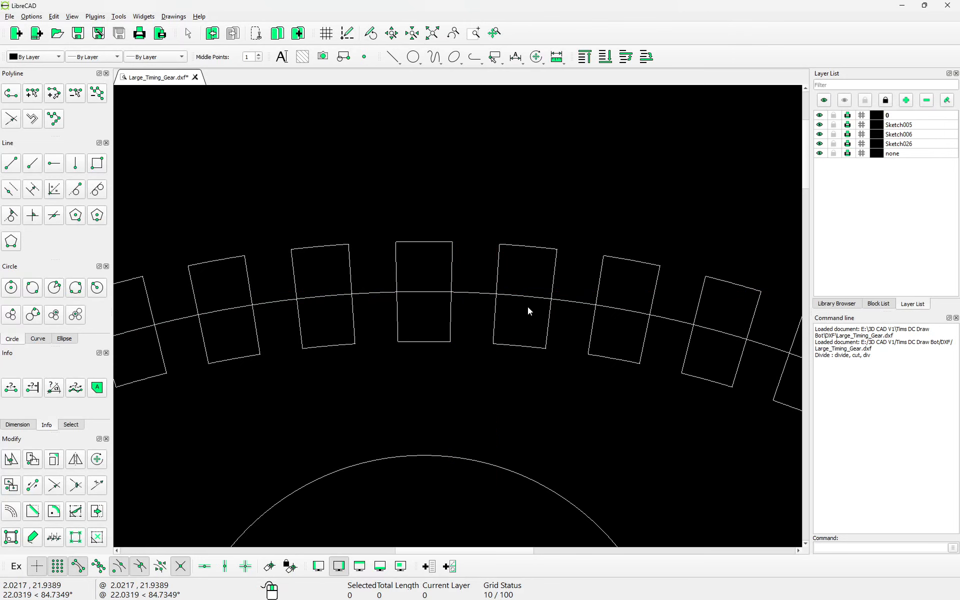
pyautogui.click(528, 296)
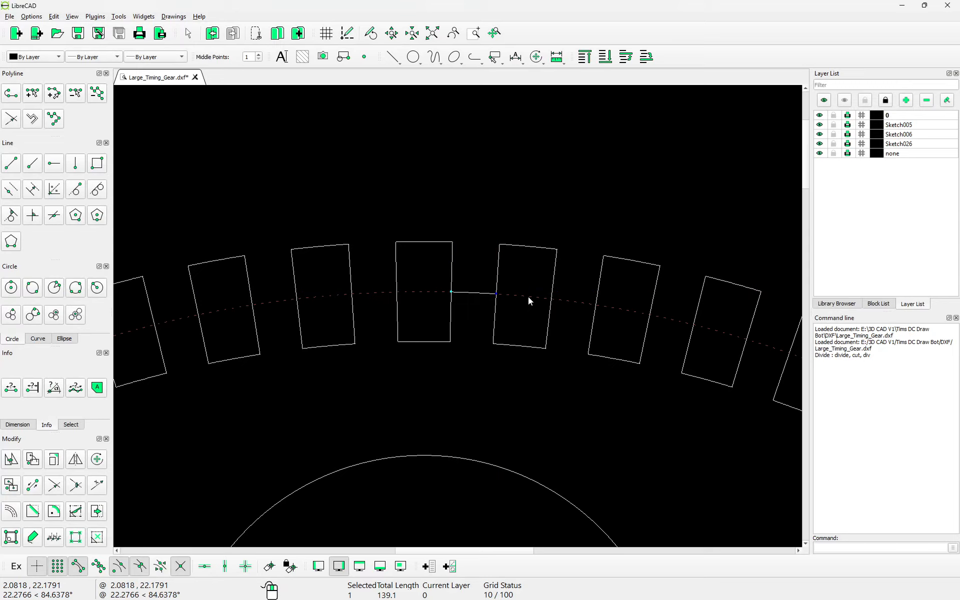
pyautogui.click(452, 262)
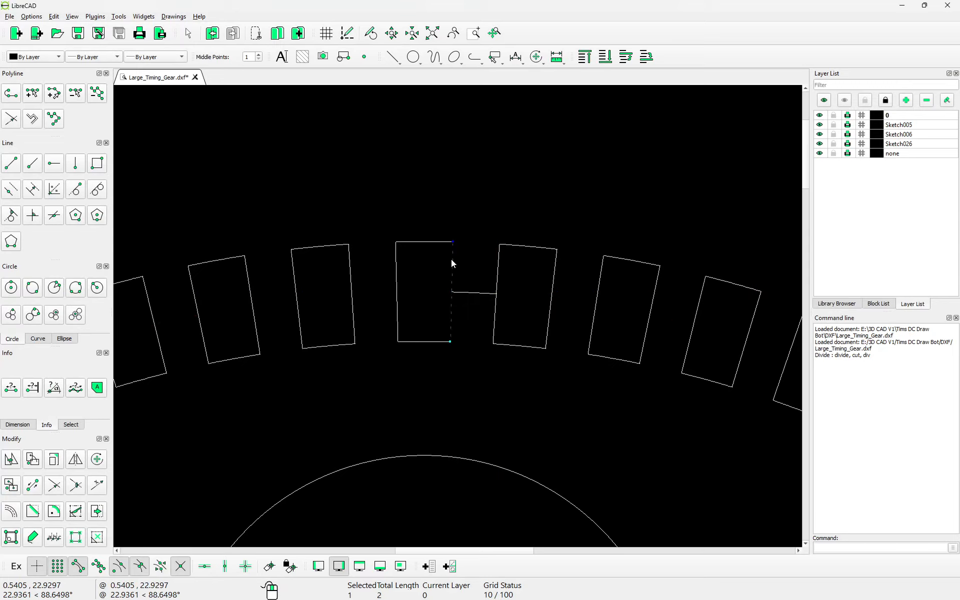
pyautogui.click(212, 33)
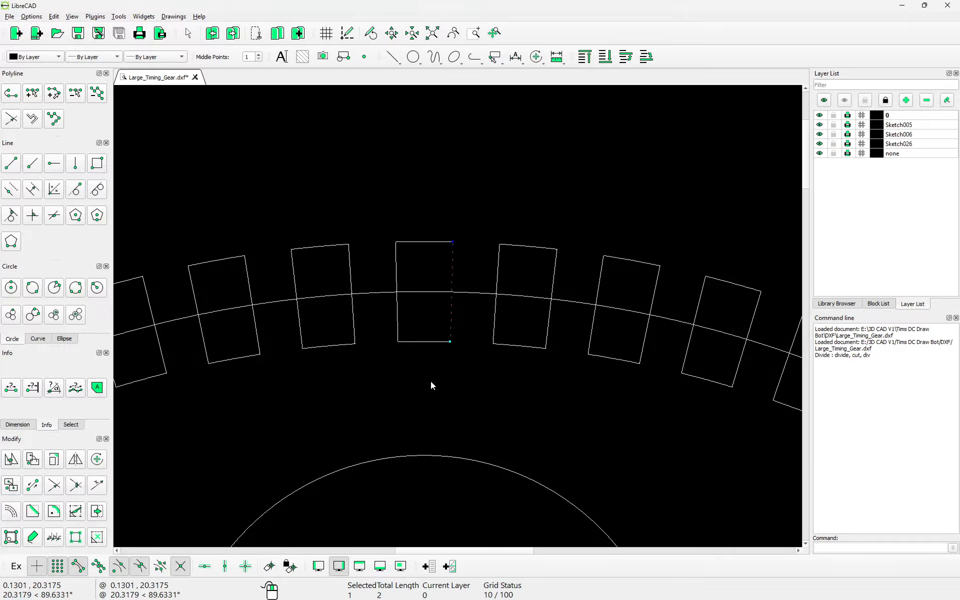
pyautogui.click(395, 303)
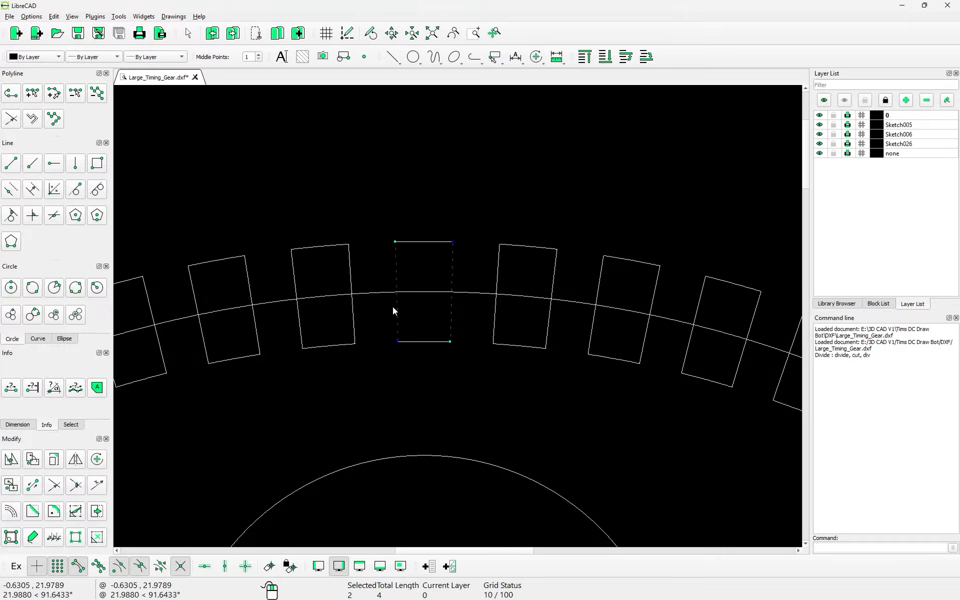
pyautogui.press('Escape')
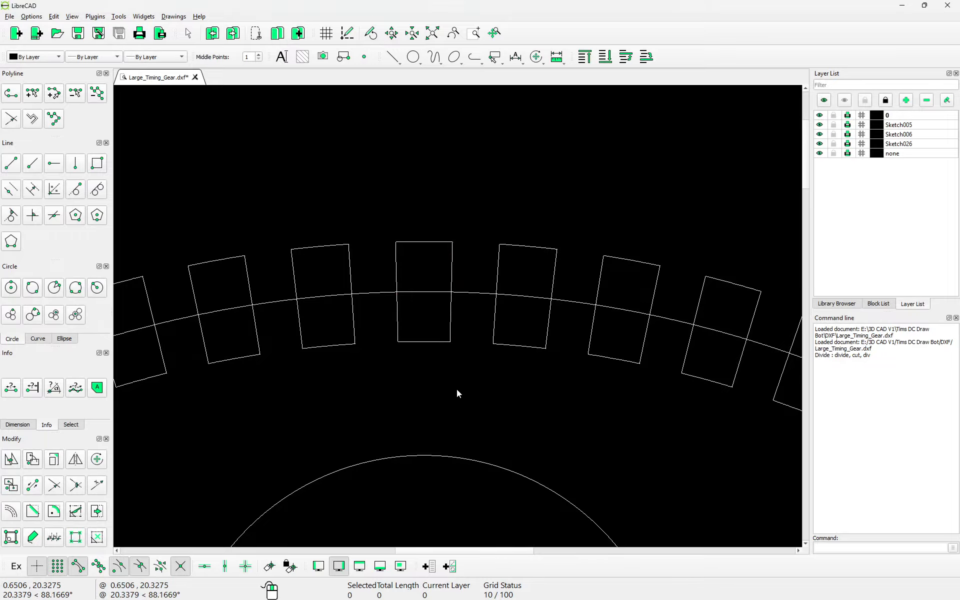
# Step: Split the tooth's side edges at the circle, then delete the arc and the tooth's top edge
pyautogui.click(75, 511)
pyautogui.click(452, 270)
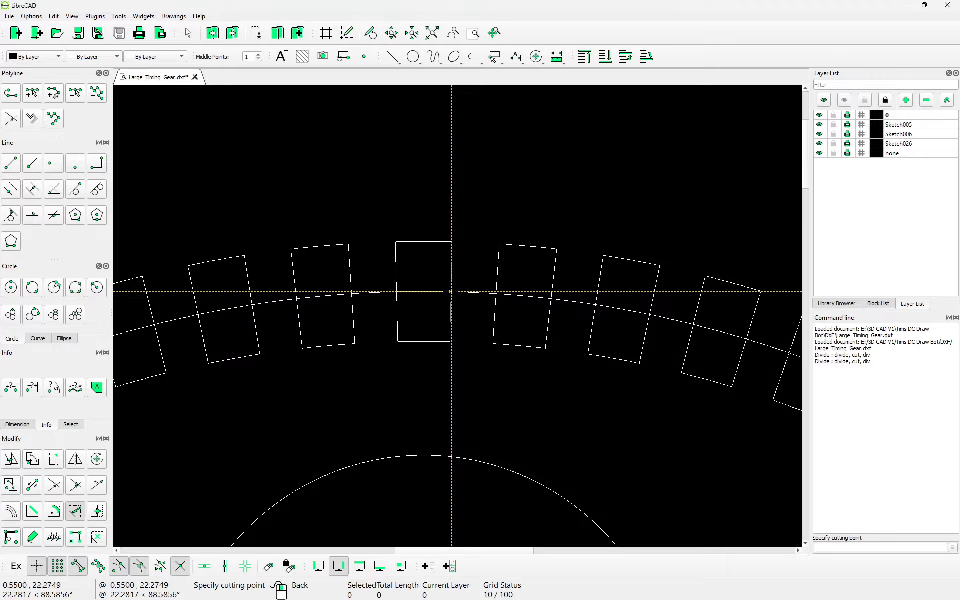
pyautogui.click(451, 289)
pyautogui.click(396, 279)
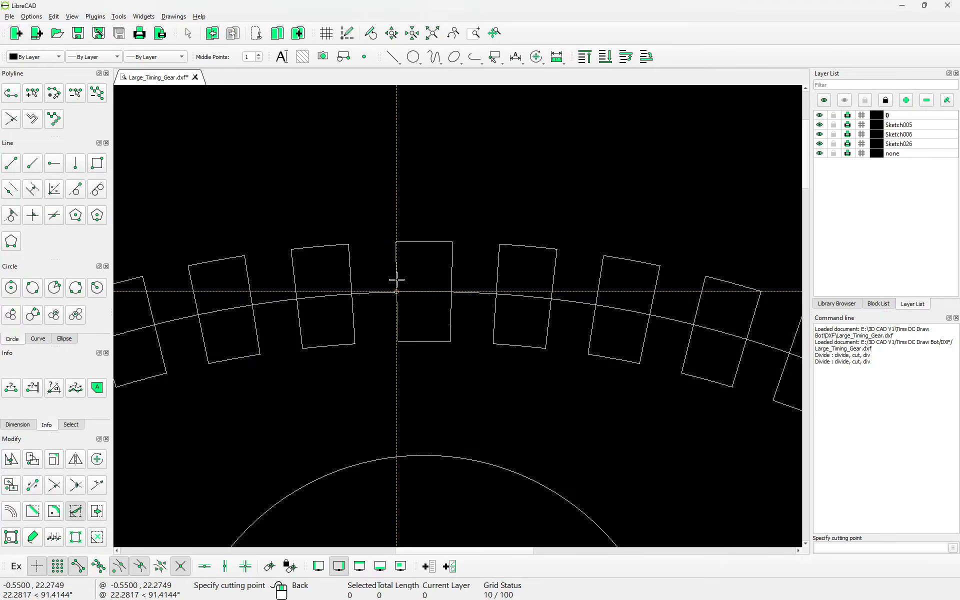
pyautogui.click(396, 284)
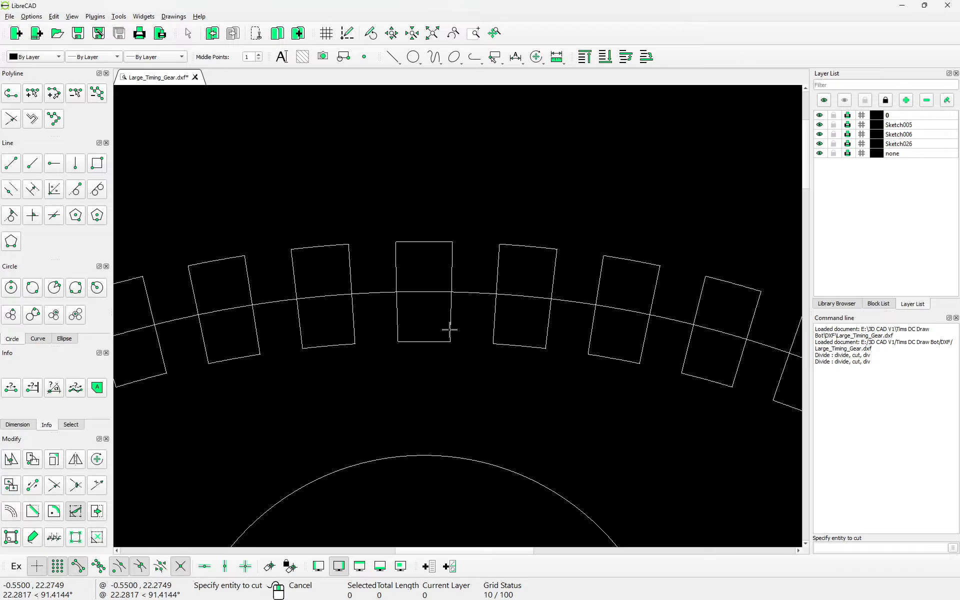
pyautogui.rightClick(433, 322)
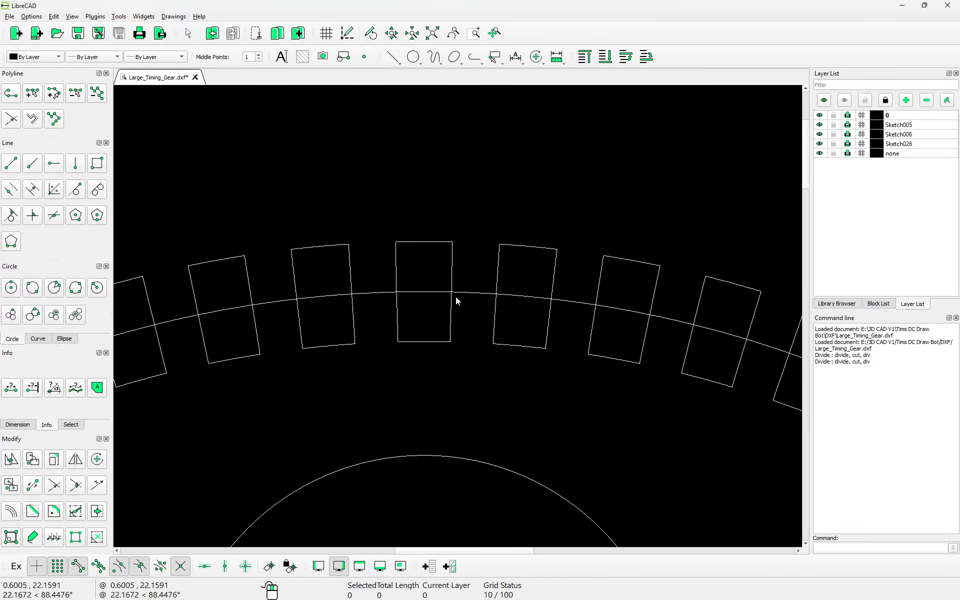
pyautogui.click(432, 293)
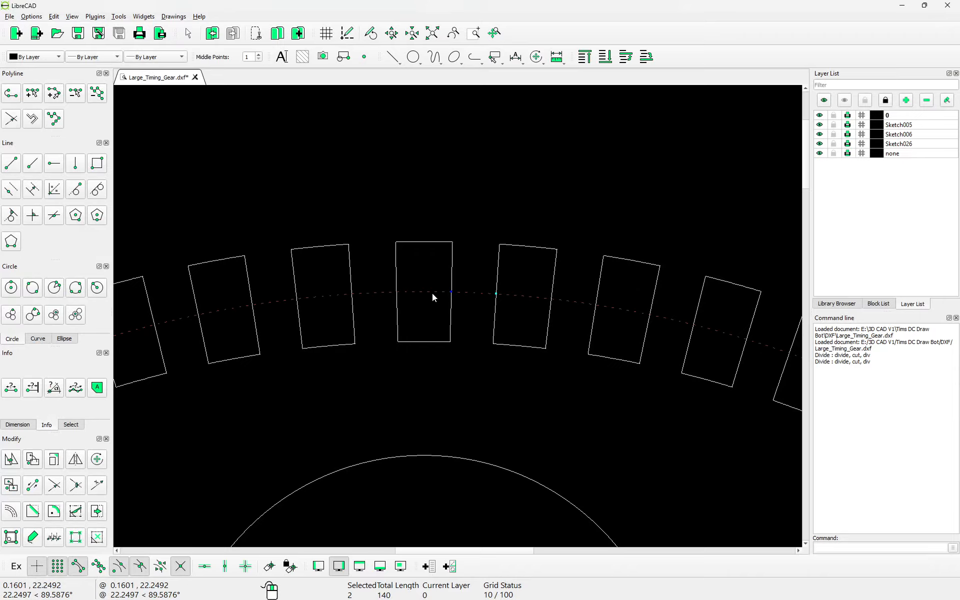
pyautogui.click(475, 294)
pyautogui.press('Delete')
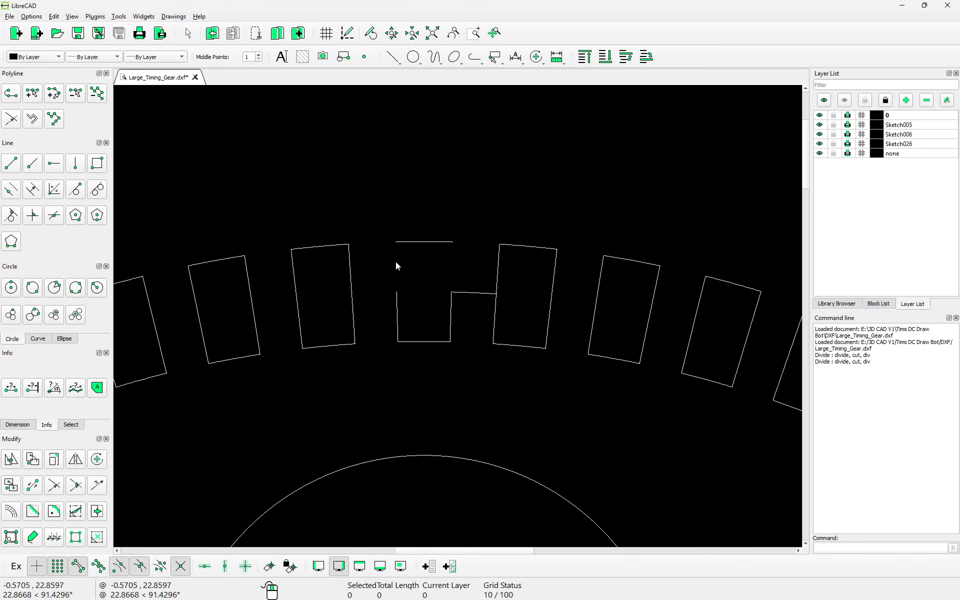
pyautogui.click(413, 242)
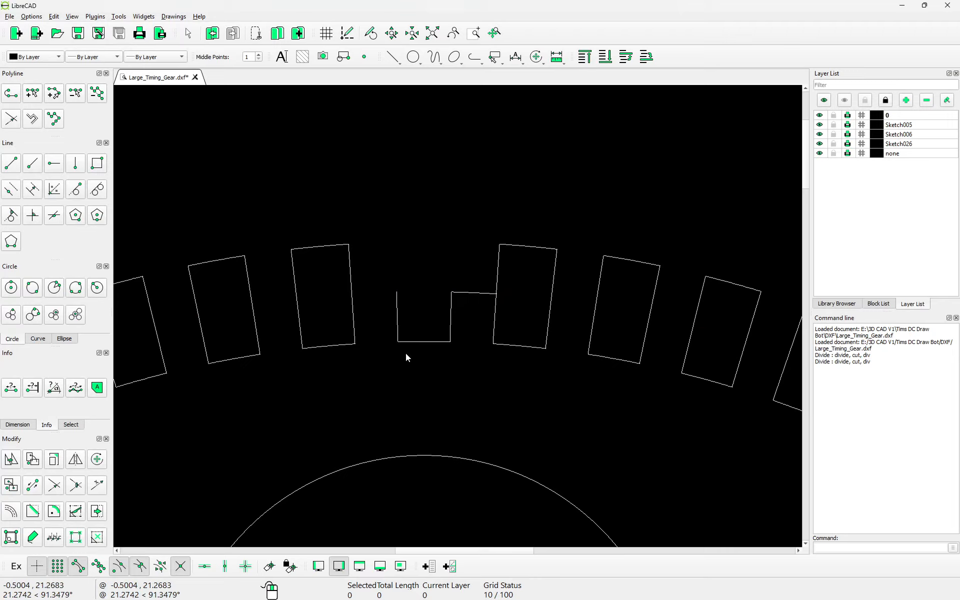
# Step: Window-select and delete all the other tooth rectangles around the rim
pyautogui.scroll(-4, 475, 299)
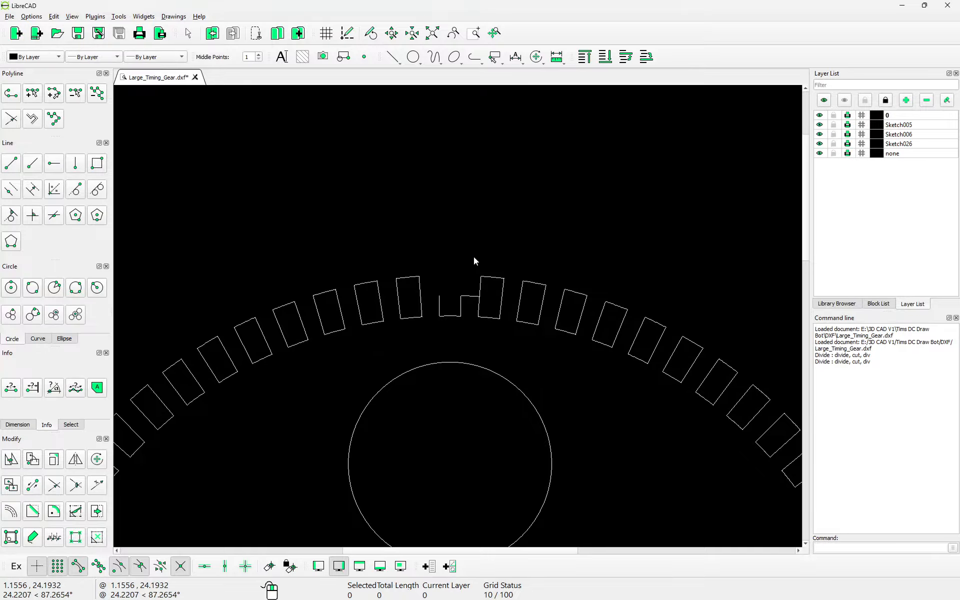
pyautogui.moveTo(474, 257); pyautogui.dragTo(761, 451)
pyautogui.scroll(-6, 536, 365)
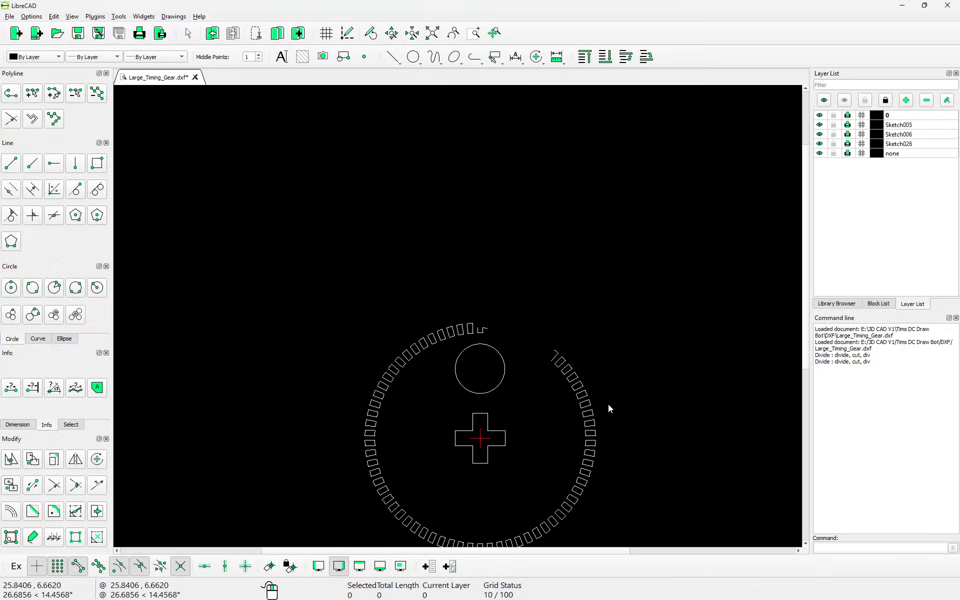
pyautogui.moveTo(538, 340); pyautogui.dragTo(610, 524)
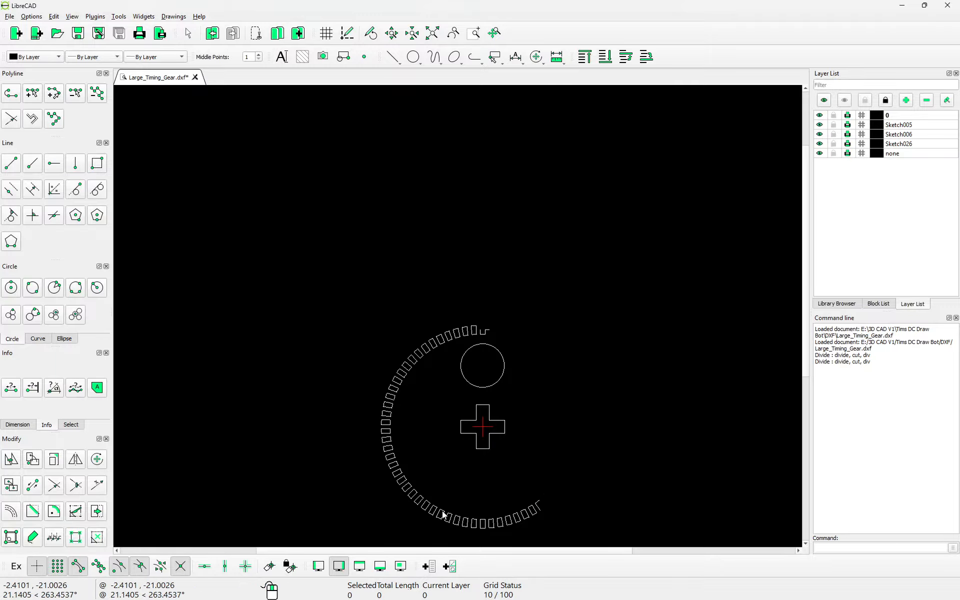
pyautogui.moveTo(311, 457); pyautogui.dragTo(552, 534)
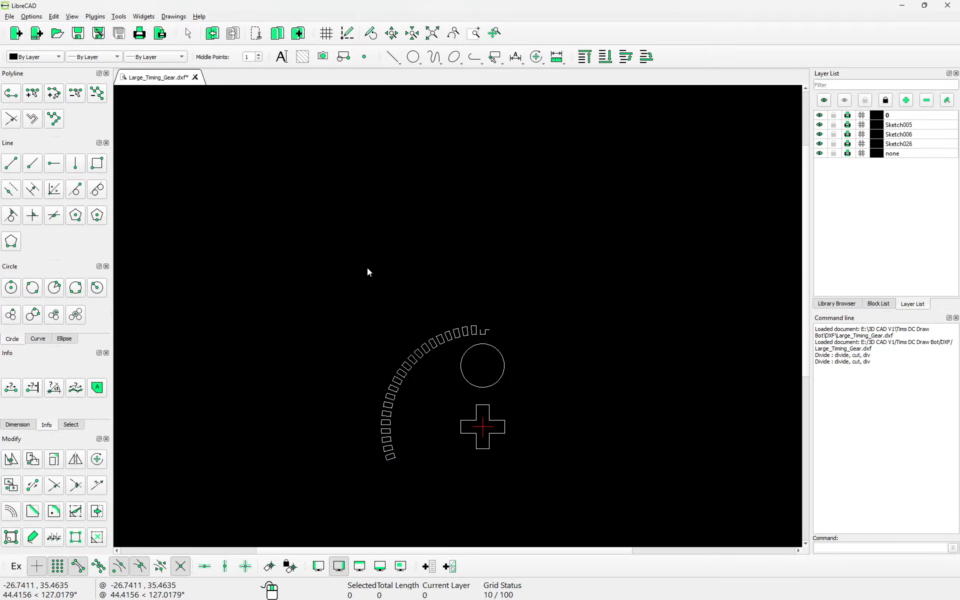
pyautogui.moveTo(355, 255); pyautogui.dragTo(473, 342)
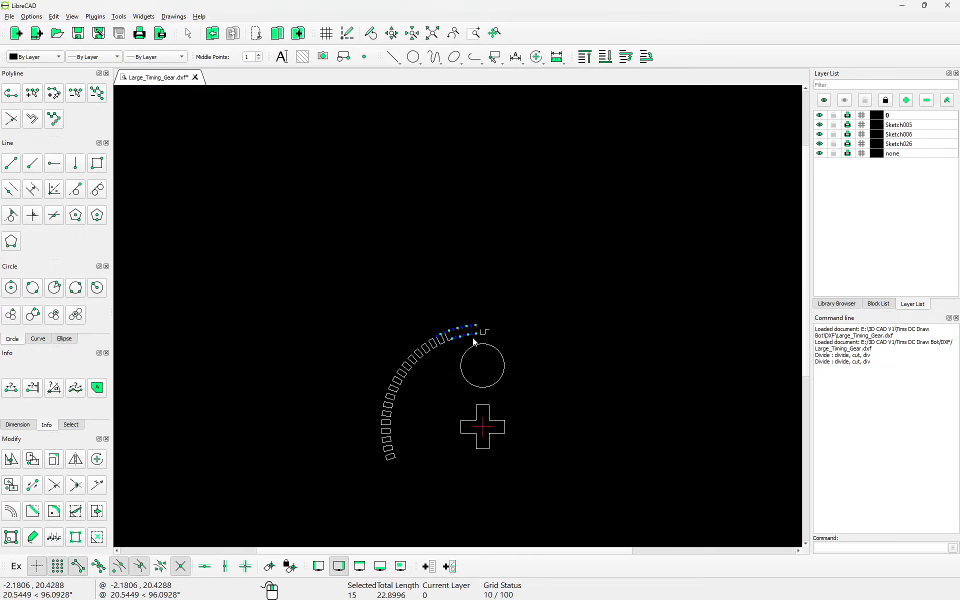
pyautogui.moveTo(348, 302)
pyautogui.mouseDown()
pyautogui.moveTo(433, 354)
pyautogui.moveTo(458, 490)
pyautogui.mouseUp()
pyautogui.press('Delete')
# Step: Zoom in and window-select the four lines of the remaining notch
pyautogui.scroll(5, 511, 385)
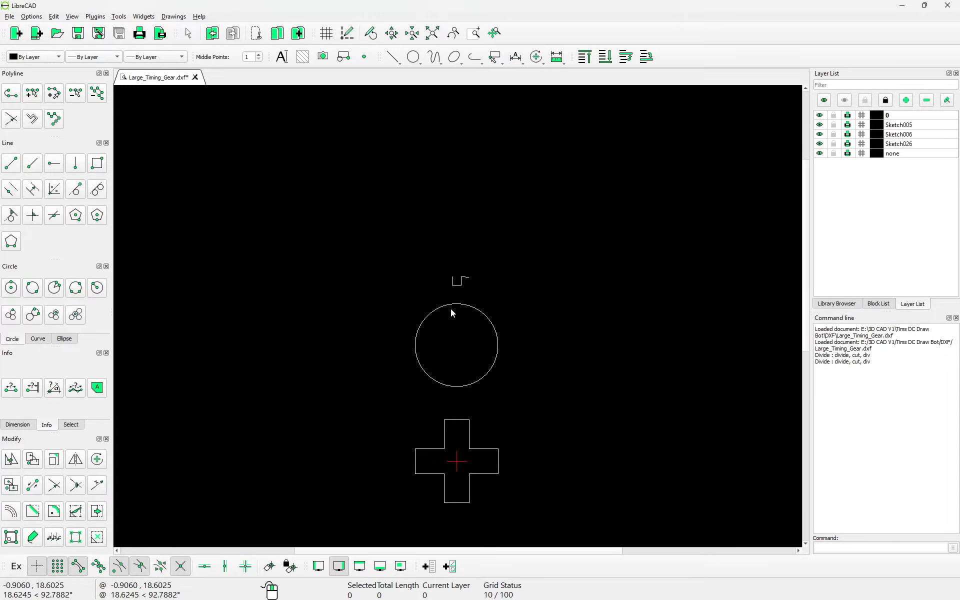
pyautogui.scroll(6, 489, 287)
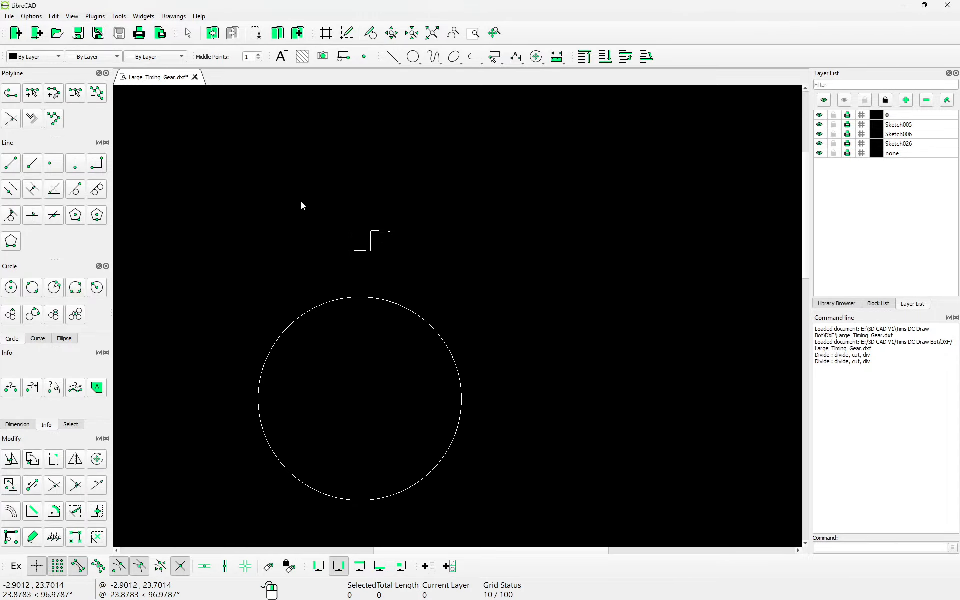
pyautogui.moveTo(324, 204); pyautogui.dragTo(413, 276)
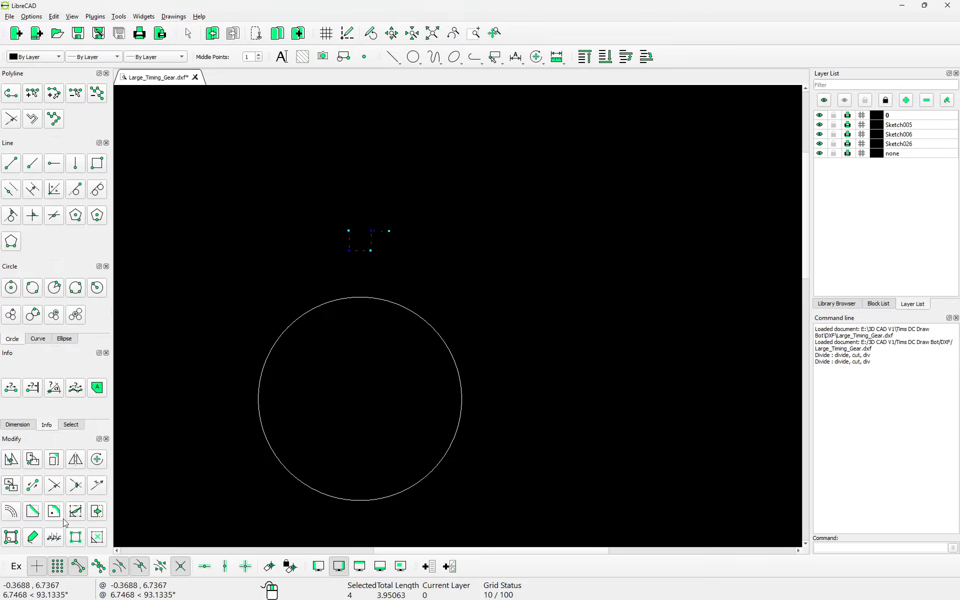
# Step: Rotate the notch about the round hole's centre into 69 copies at 5.14286°, then zoom in
pyautogui.click(97, 459)
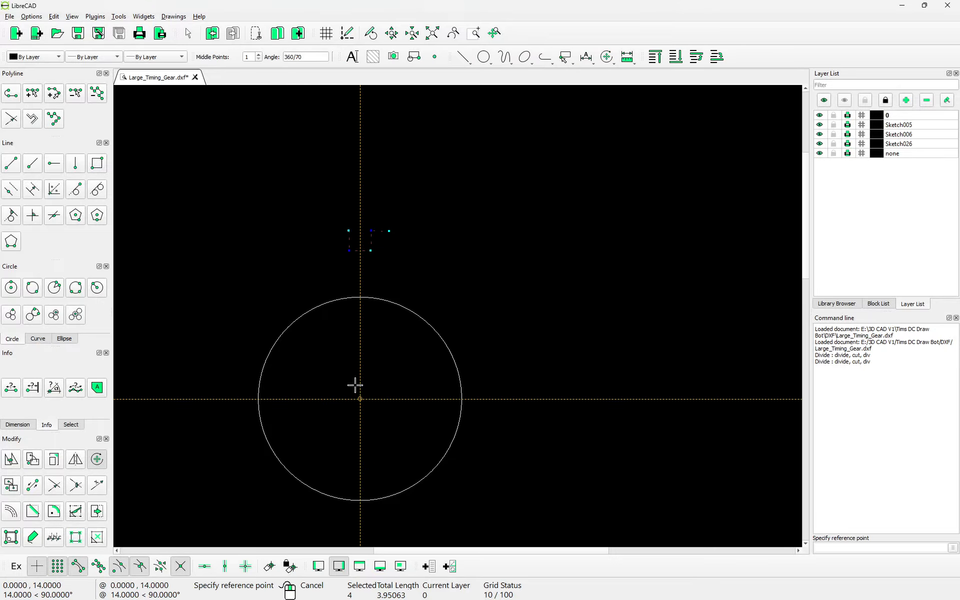
pyautogui.click(360, 399)
pyautogui.click(358, 401)
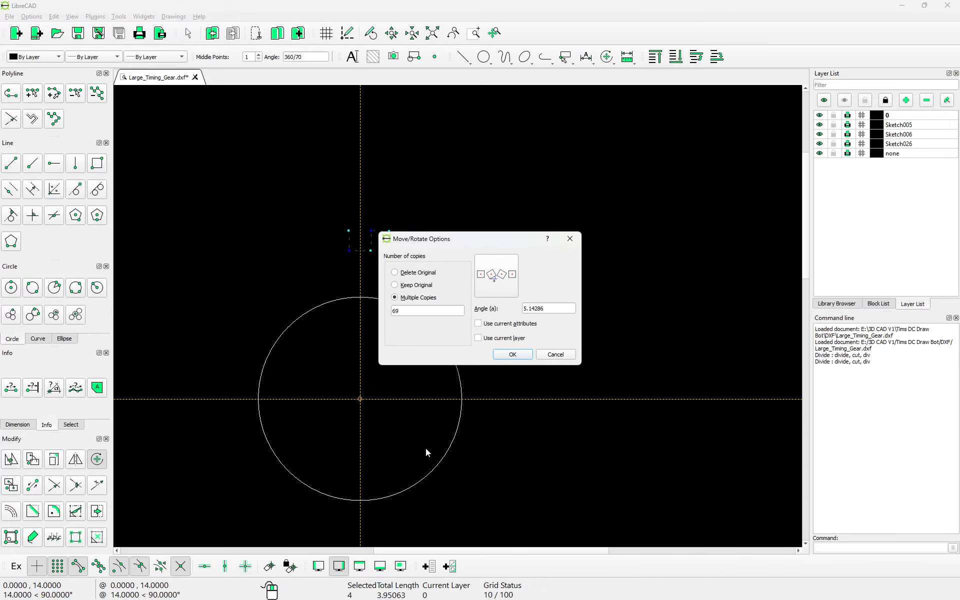
pyautogui.click(512, 355)
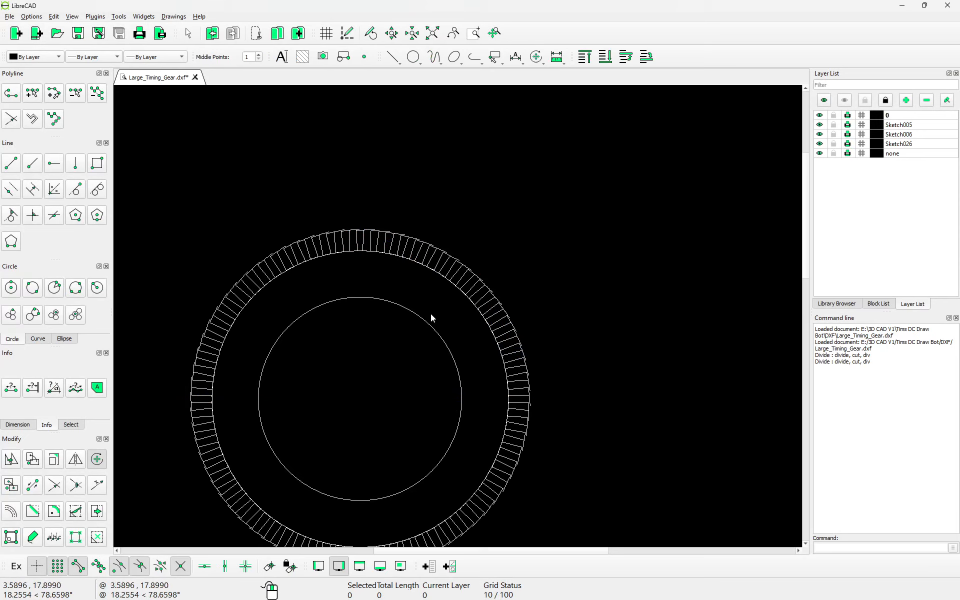
pyautogui.scroll(2, 327, 193)
pyautogui.scroll(2, 353, 265)
pyautogui.scroll(3, 422, 320)
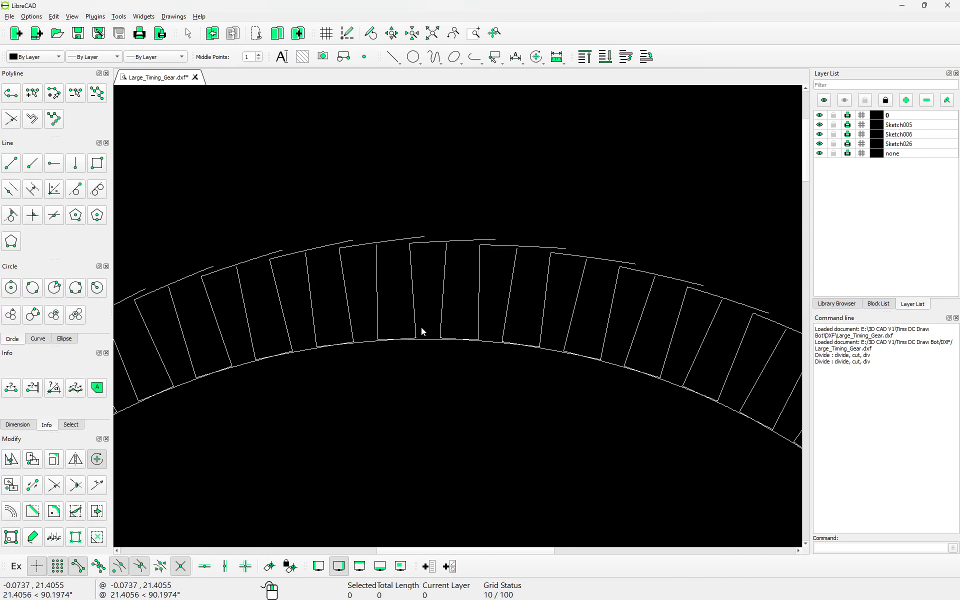
pyautogui.scroll(2, 425, 311)
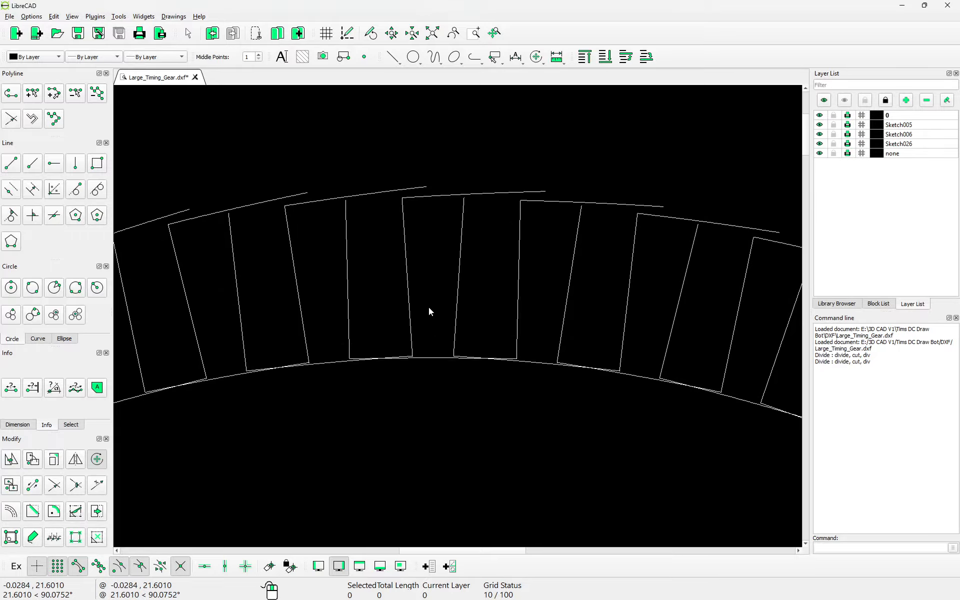
pyautogui.scroll(-2, 430, 306)
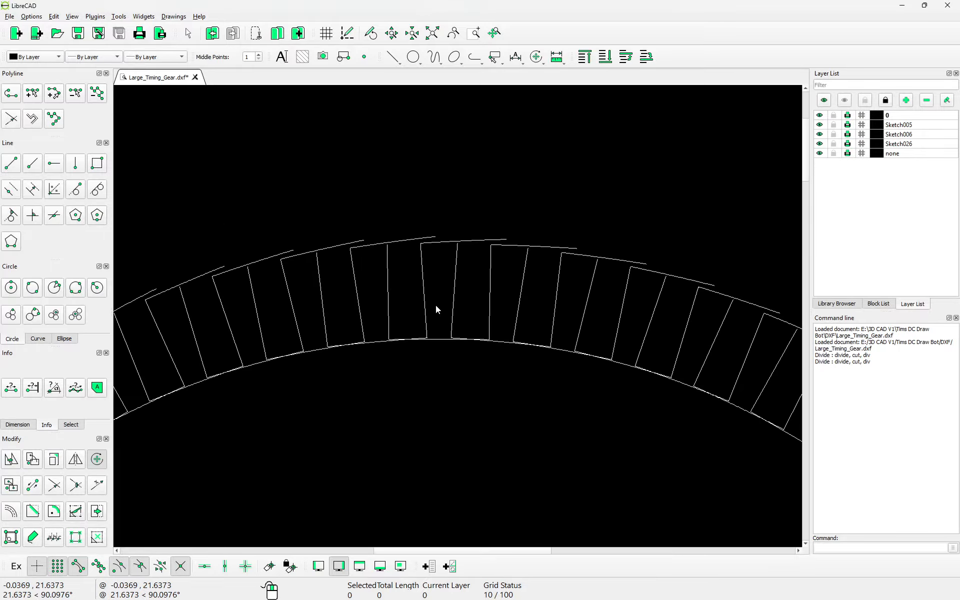
# Step: Undo the overlapping tooth ring and window-select the single tooth's four lines
pyautogui.click(212, 33)
pyautogui.scroll(-6, 424, 215)
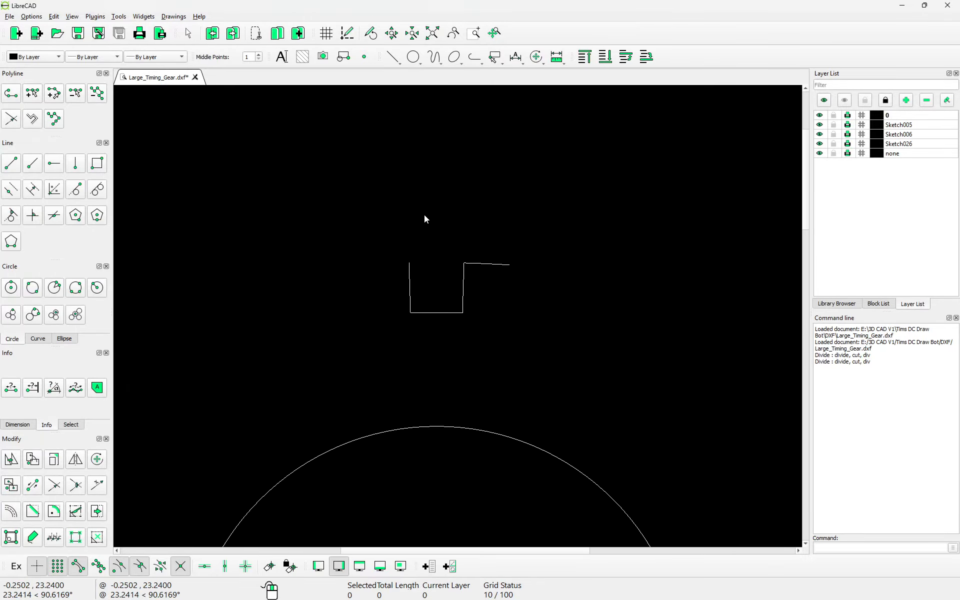
pyautogui.moveTo(417, 263); pyautogui.dragTo(488, 318)
pyautogui.scroll(-2, 490, 318)
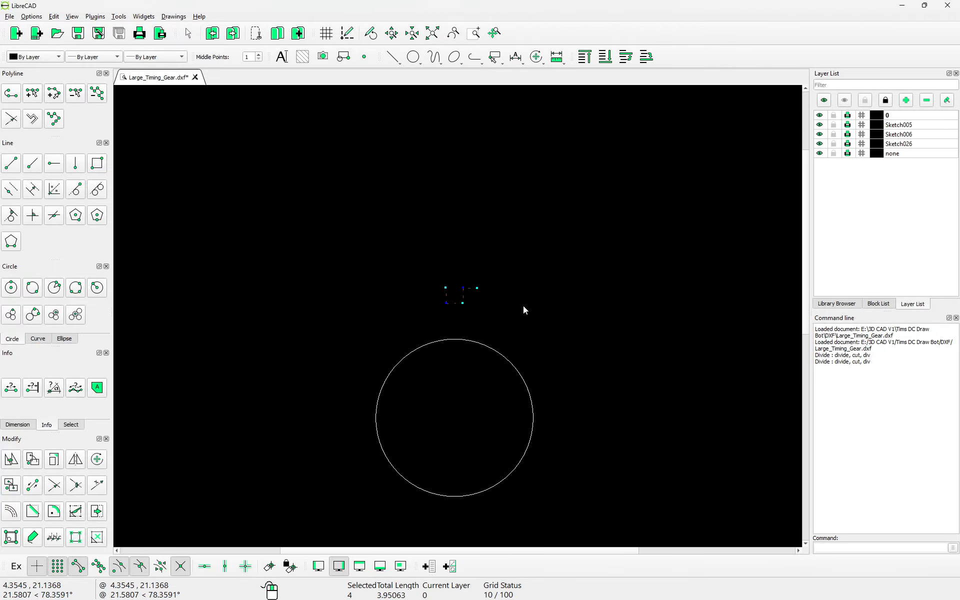
pyautogui.scroll(2, 453, 335)
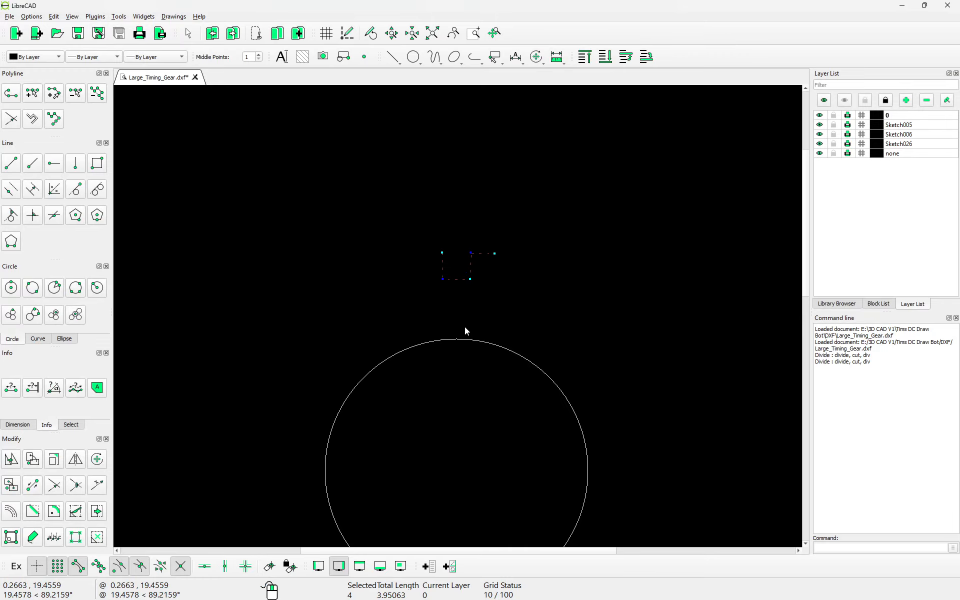
pyautogui.scroll(-3, 465, 326)
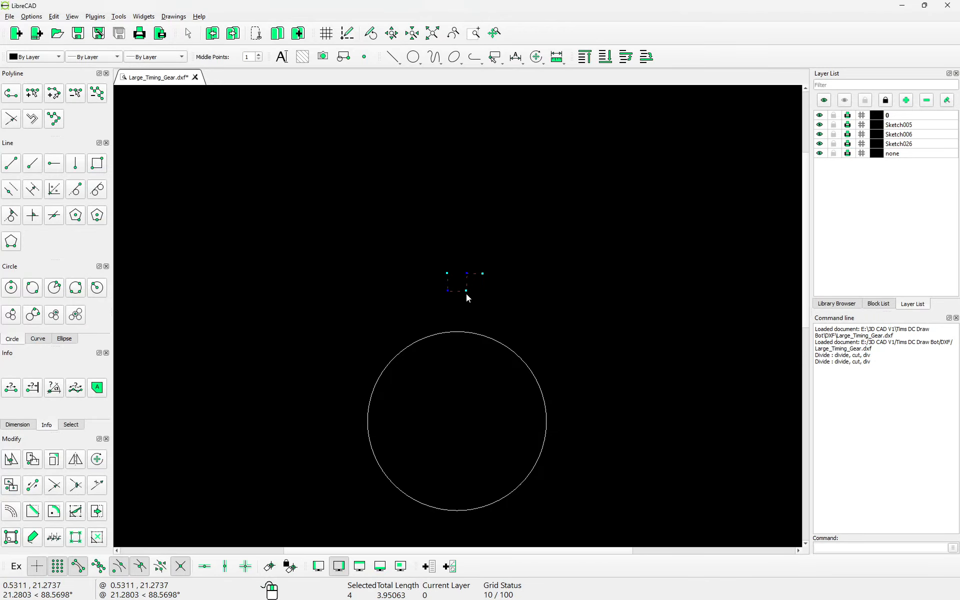
# Step: Rotate the tooth again into 69 copies at 5.14286° around the circle's centre
pyautogui.click(97, 461)
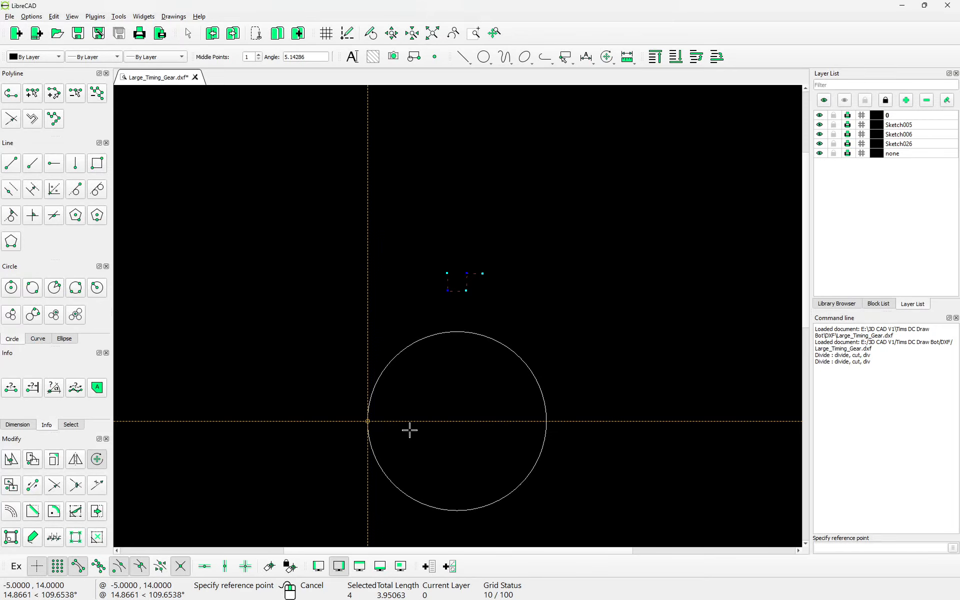
pyautogui.click(465, 422)
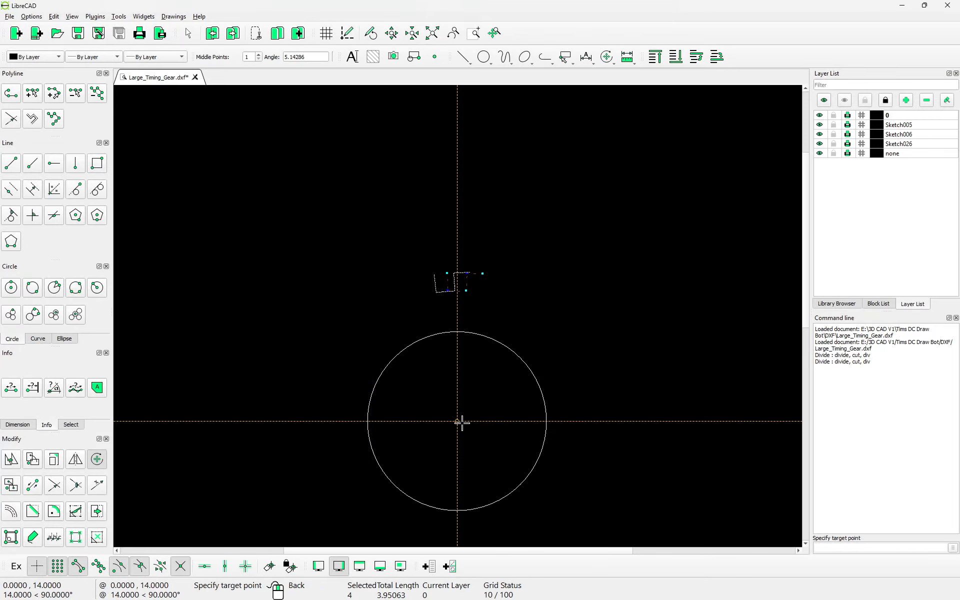
pyautogui.click(462, 423)
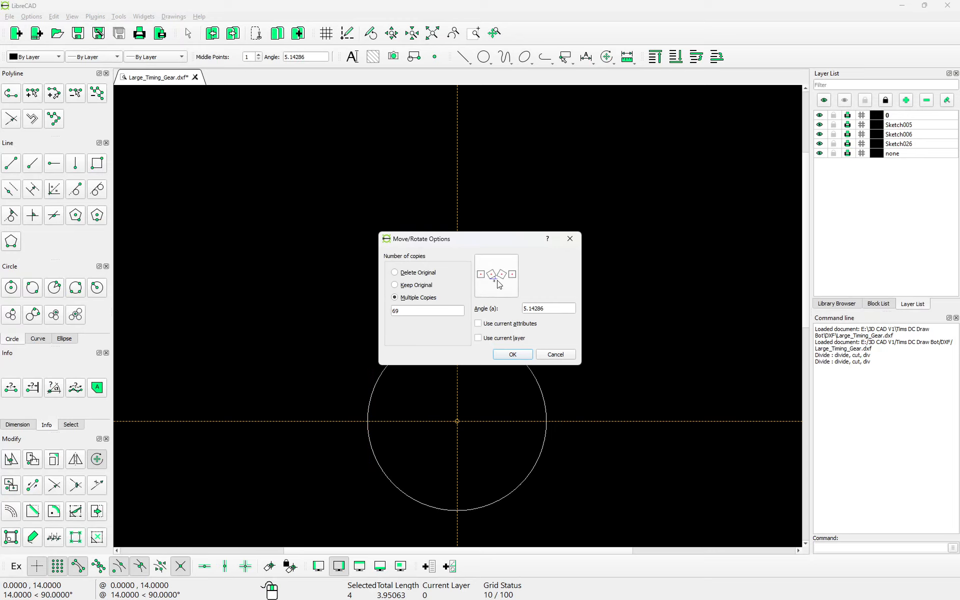
pyautogui.moveTo(483, 244); pyautogui.dragTo(658, 193)
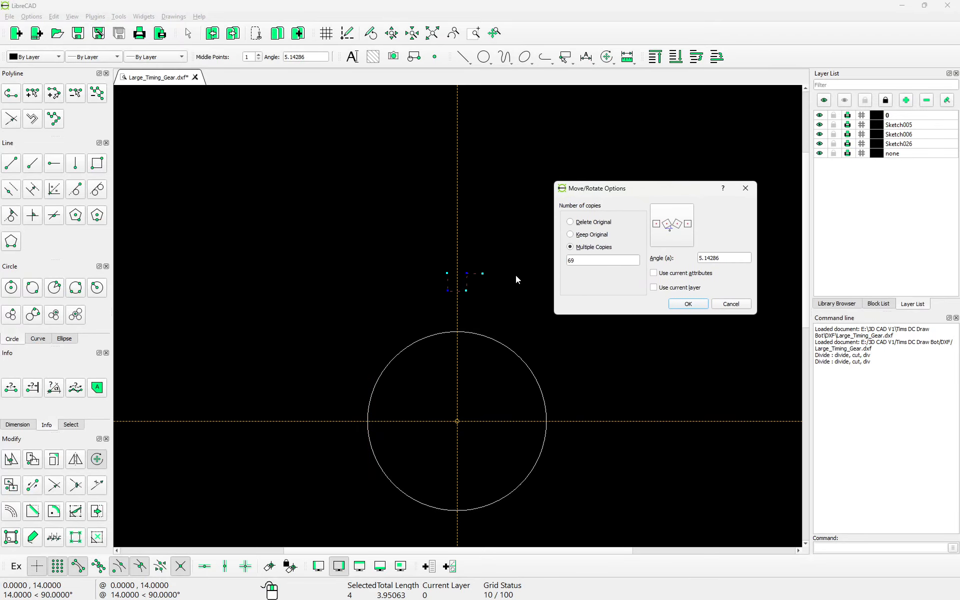
pyautogui.click(753, 188)
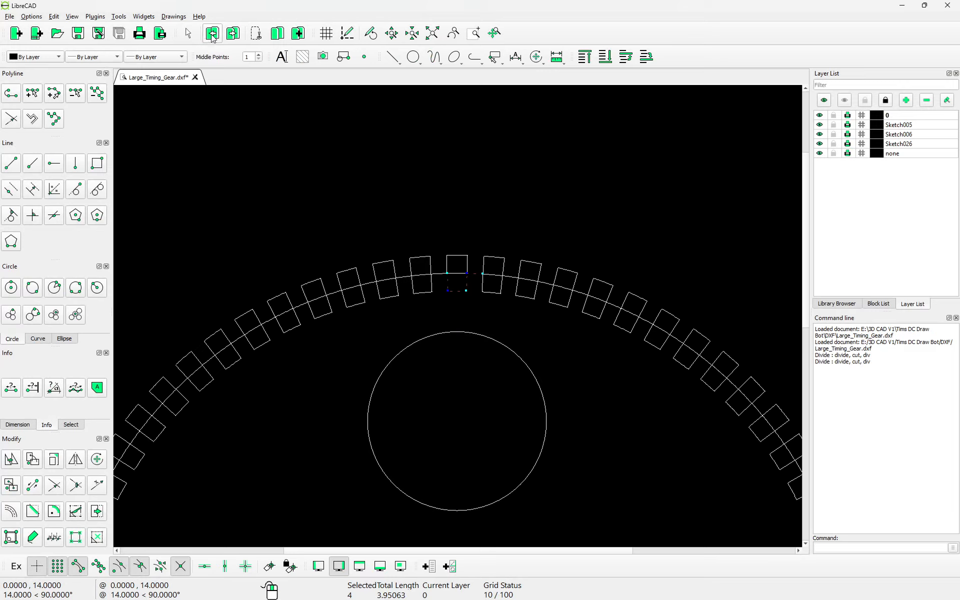
# Step: Redo, then undo the ring of tooth copies, leaving only the single notch and hub
pyautogui.scroll(-4, 490, 357)
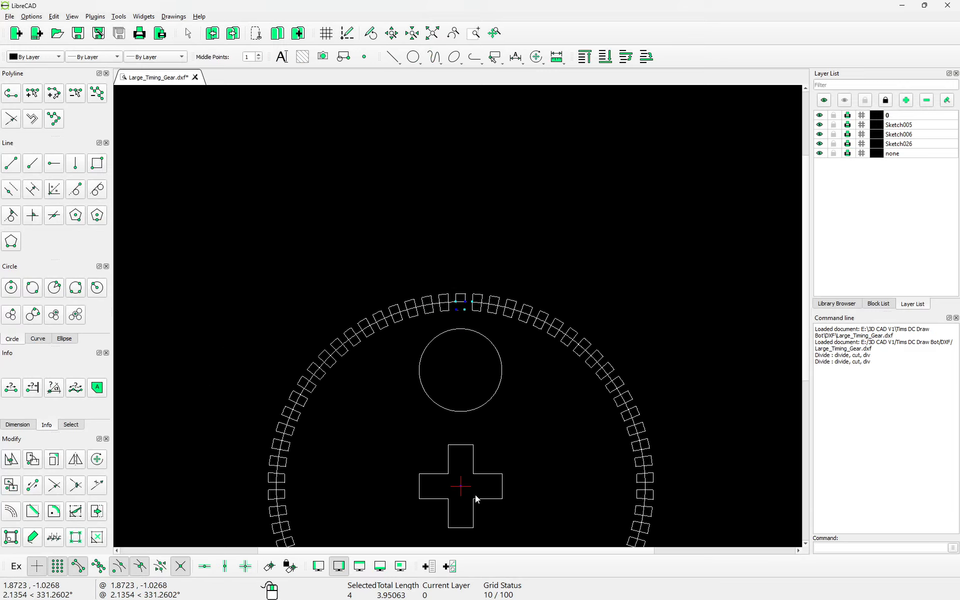
pyautogui.scroll(2, 464, 493)
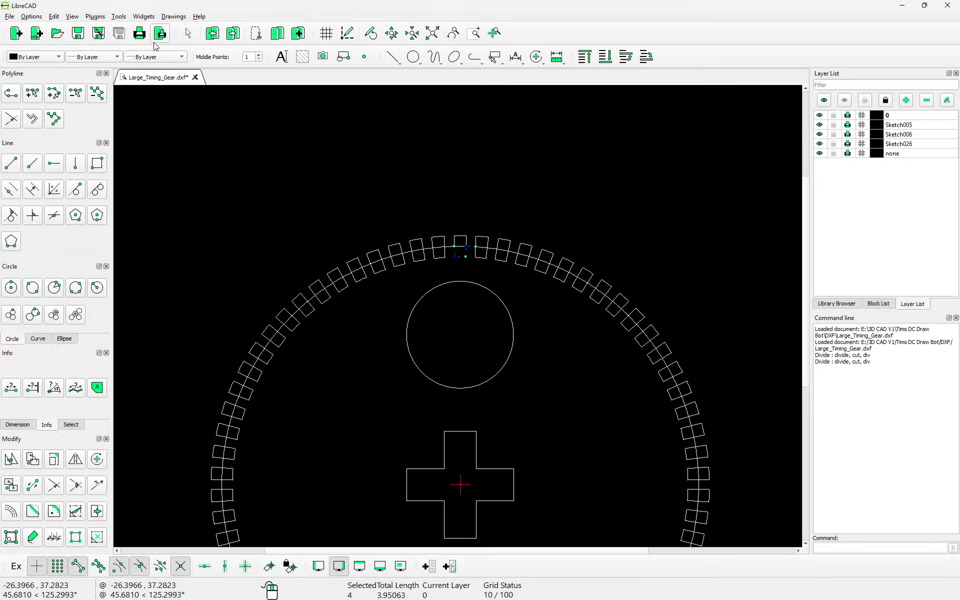
pyautogui.click(232, 34)
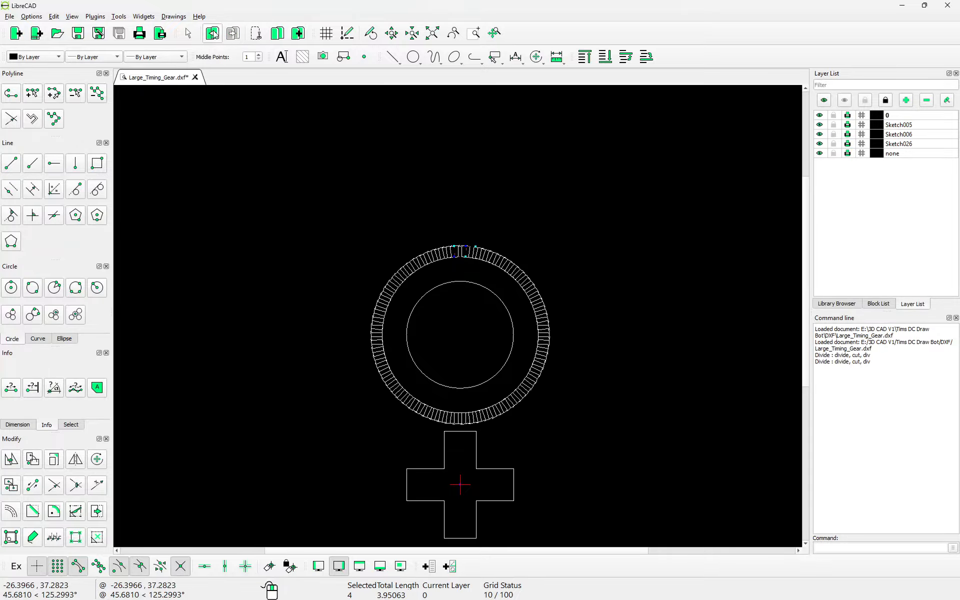
pyautogui.click(211, 33)
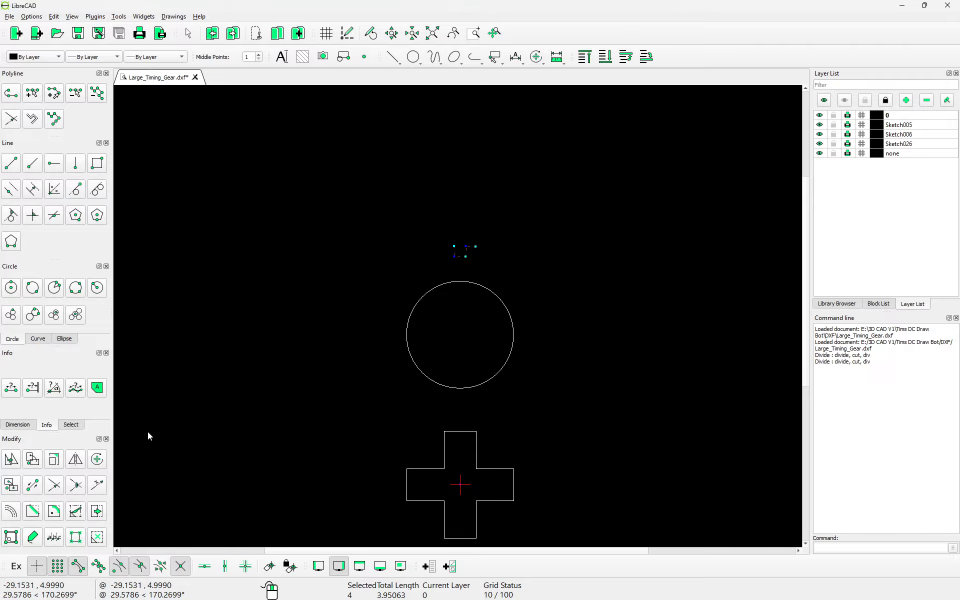
# Step: Rotate-copy the tooth 69 times about the cross hub's centre
pyautogui.click(97, 459)
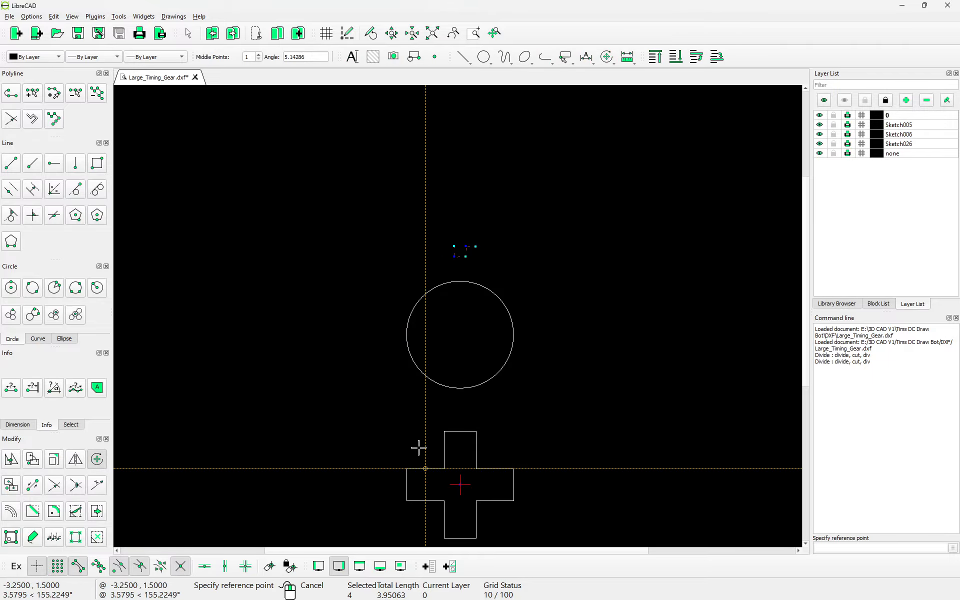
pyautogui.click(461, 484)
pyautogui.click(463, 485)
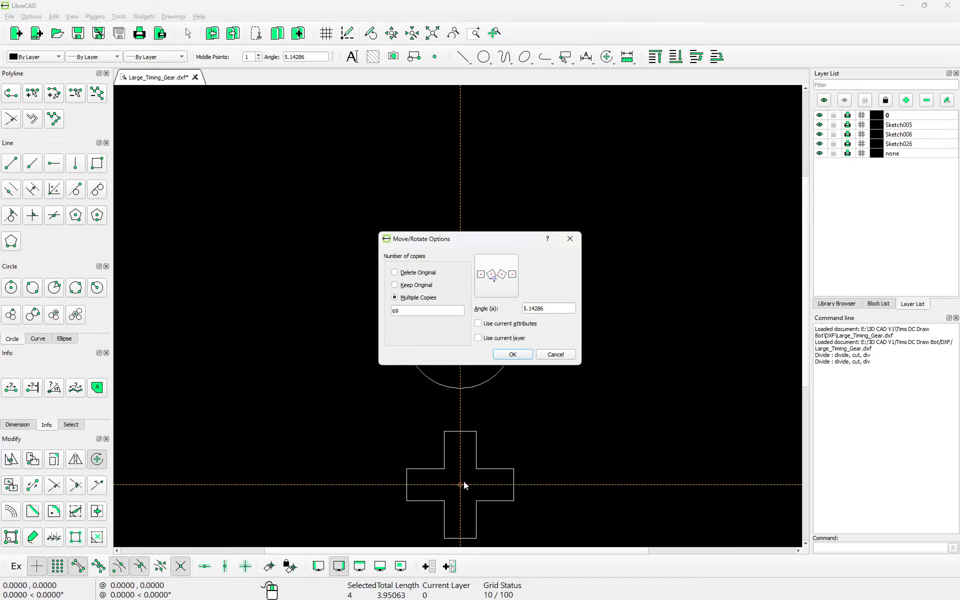
pyautogui.click(513, 354)
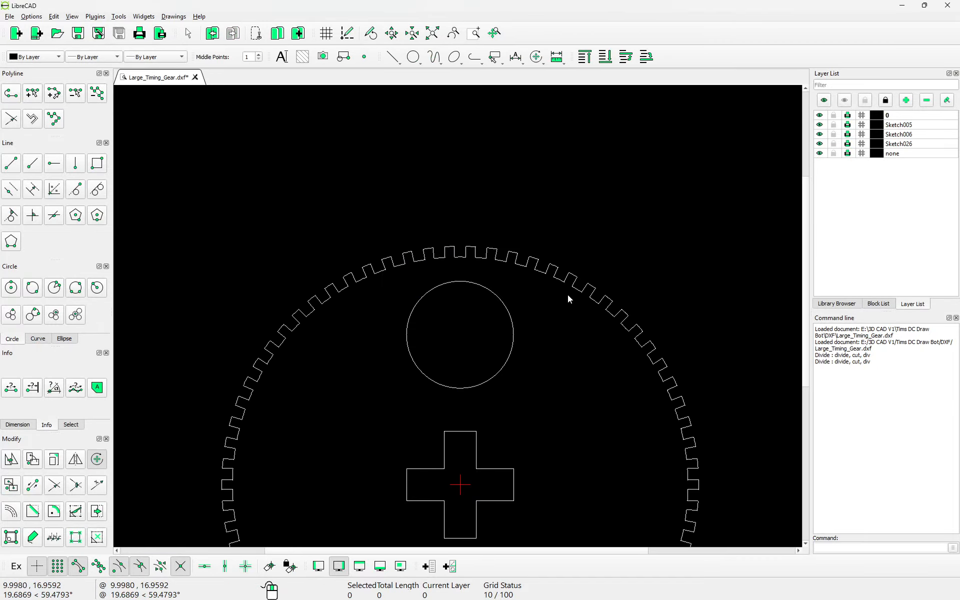
pyautogui.scroll(-3, 428, 269)
# Step: Window-select teeth along the right and top of the rim to check them, then clear the selection
pyautogui.moveTo(600, 446); pyautogui.dragTo(599, 350, button='middle')
pyautogui.moveTo(524, 152); pyautogui.dragTo(706, 529)
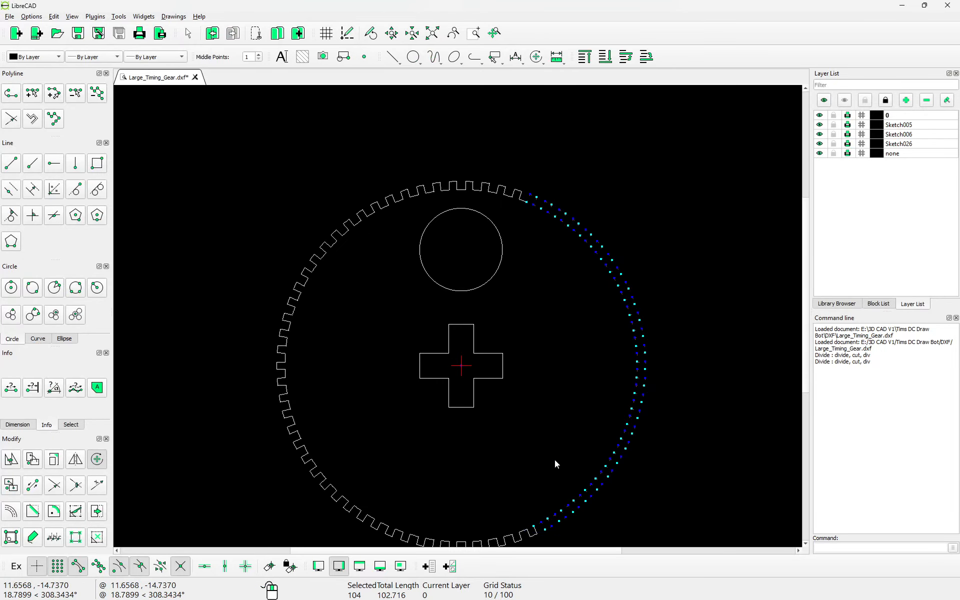
pyautogui.moveTo(207, 121); pyautogui.dragTo(609, 201)
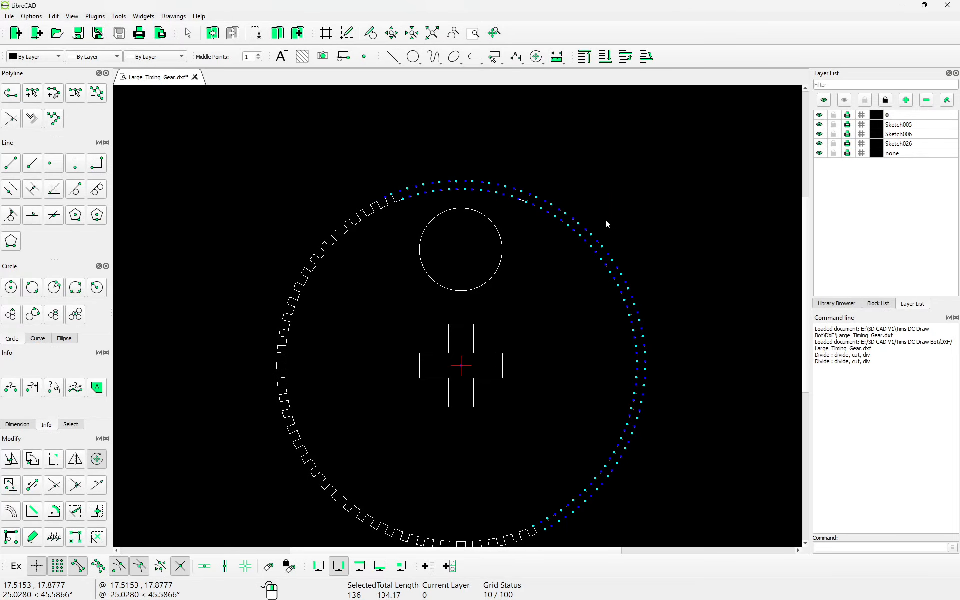
pyautogui.moveTo(508, 179); pyautogui.dragTo(545, 227)
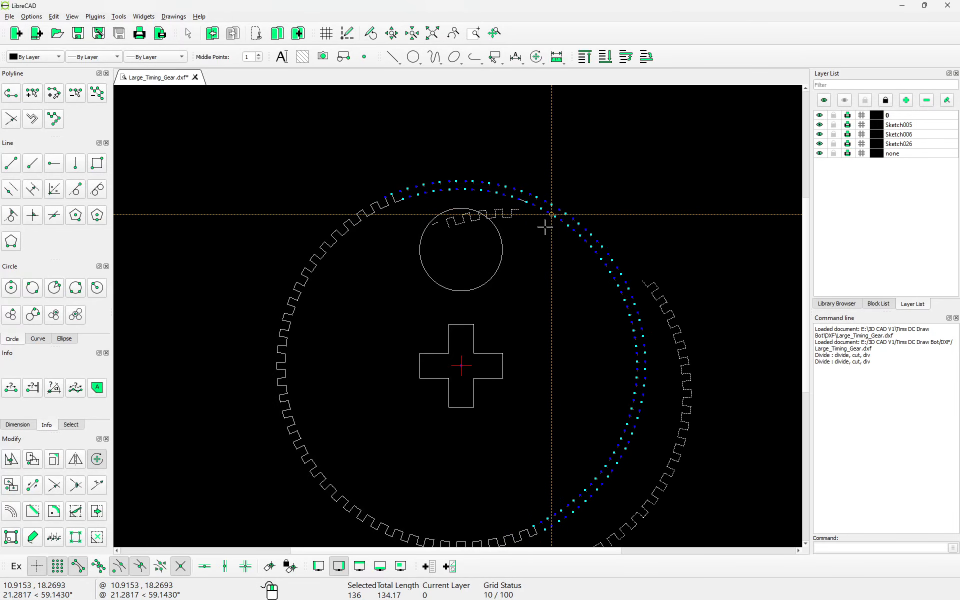
pyautogui.press('Escape')
pyautogui.scroll(-1, 430, 295)
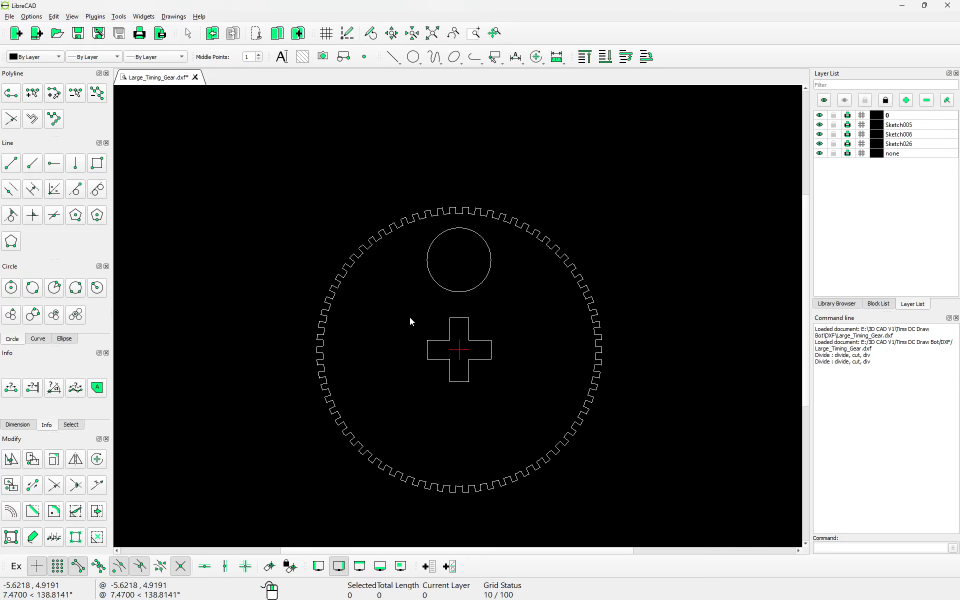
pyautogui.moveTo(220, 161); pyautogui.dragTo(644, 510)
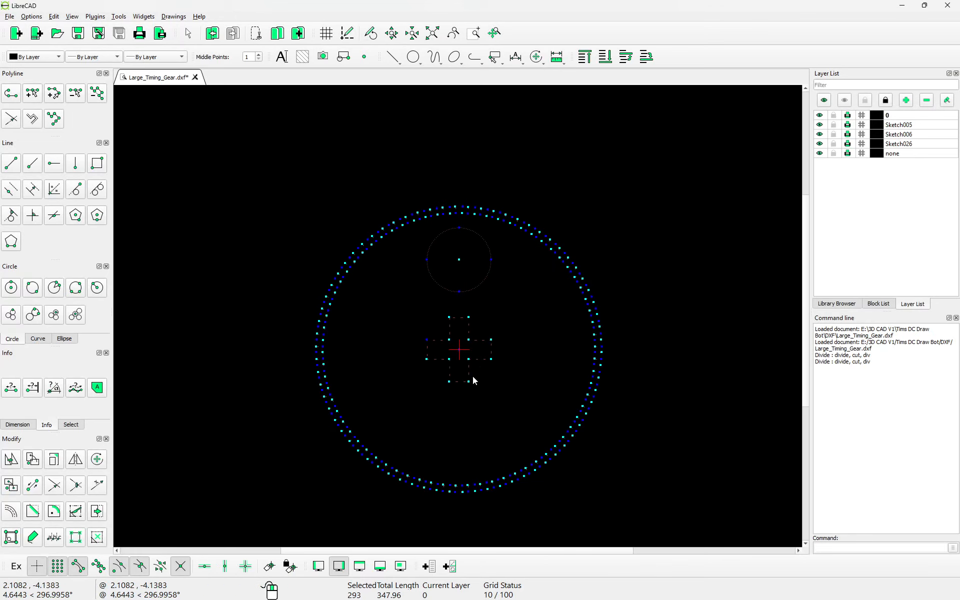
pyautogui.click(54, 119)
pyautogui.click(54, 119)
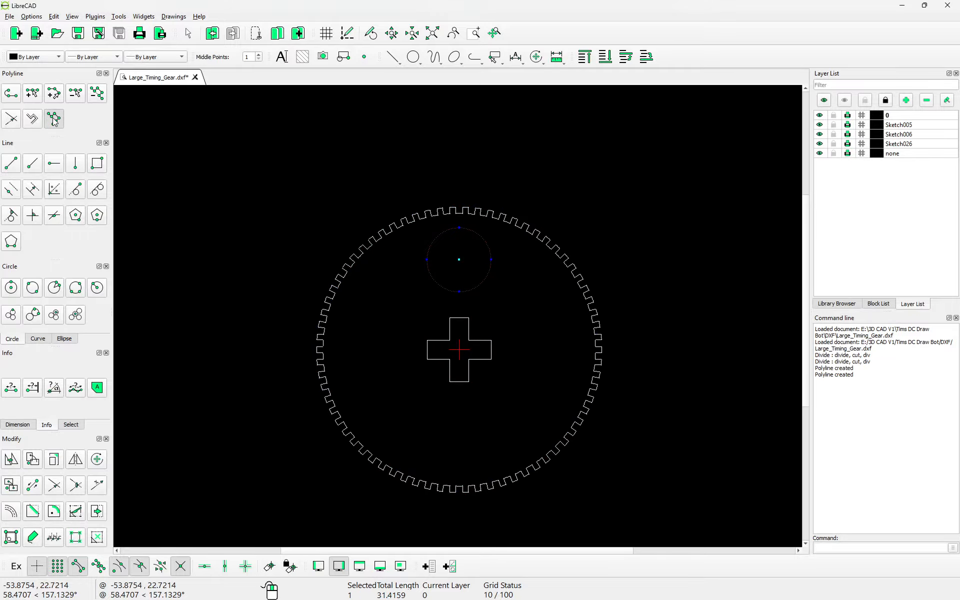
pyautogui.press('Escape')
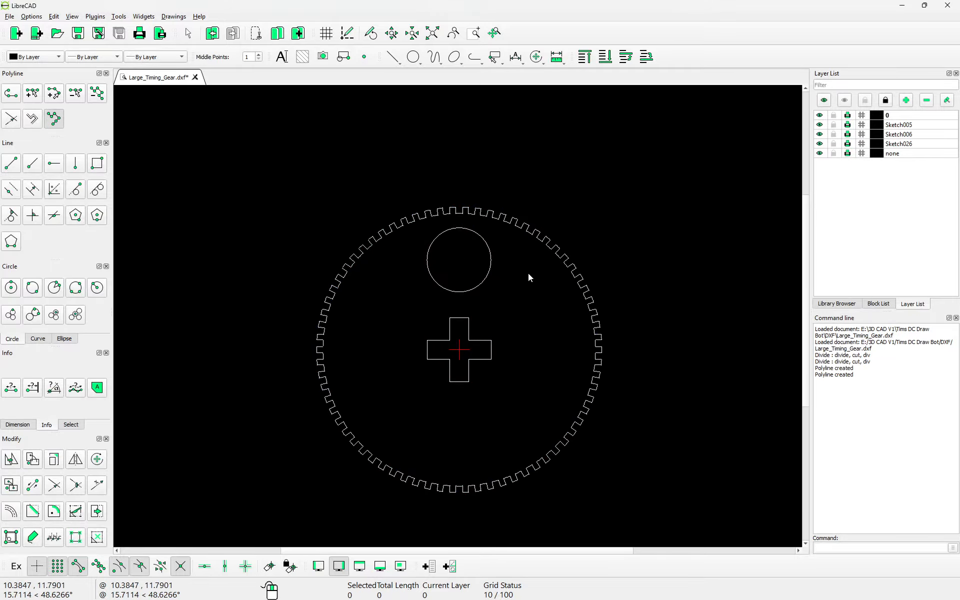
pyautogui.click(544, 251)
pyautogui.press('Escape')
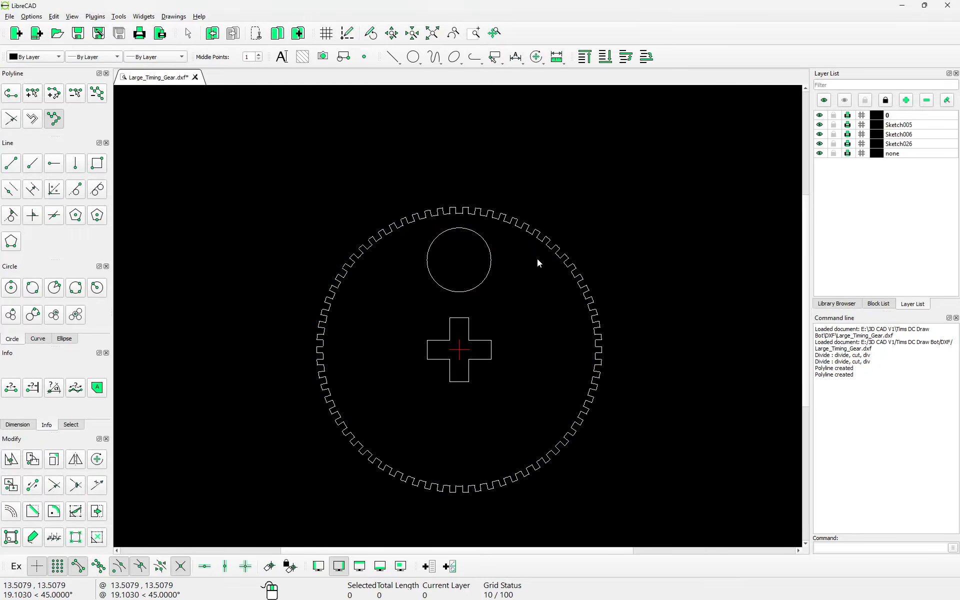
pyautogui.scroll(5, 451, 220)
pyautogui.scroll(-2, 460, 260)
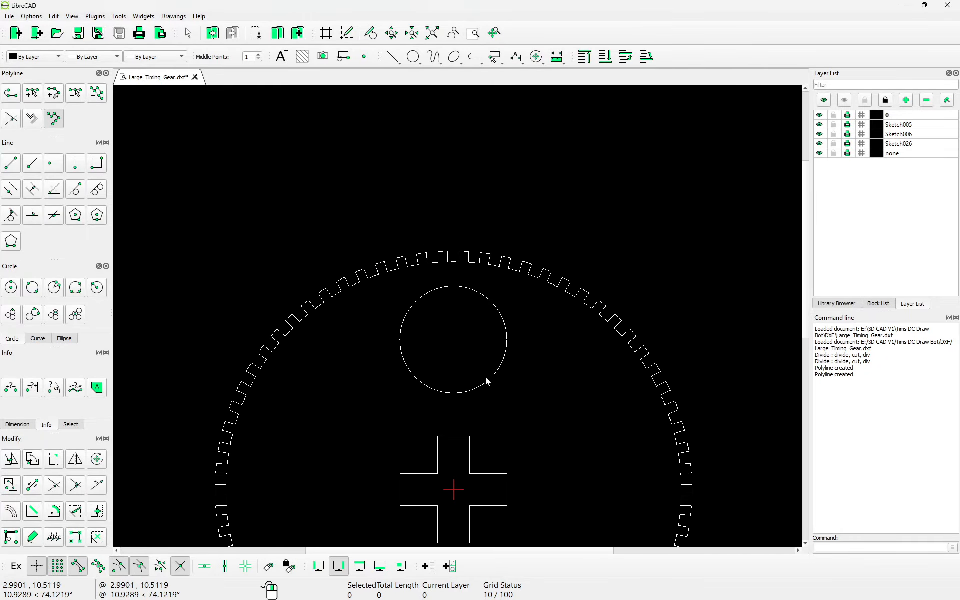
pyautogui.click(486, 376)
pyautogui.scroll(-3, 480, 345)
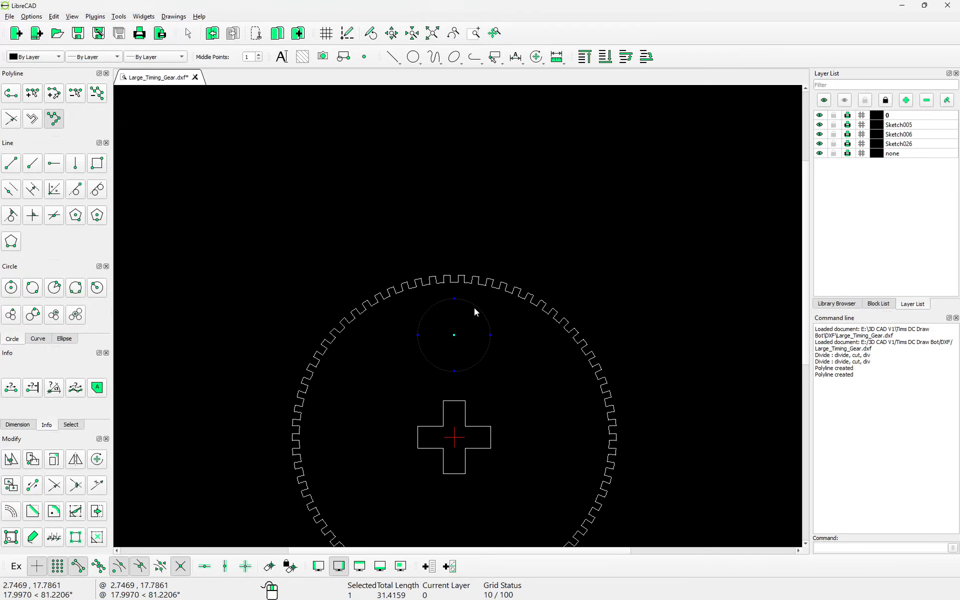
# Step: Rotate the round hole about the gear centre with 5 copies at 360/6° steps
pyautogui.click(97, 459)
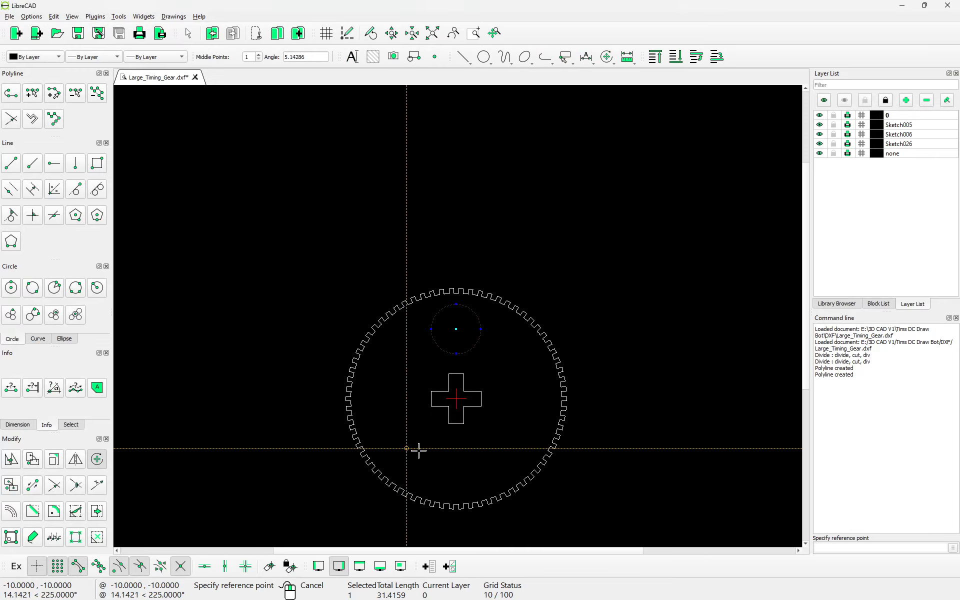
pyautogui.click(456, 398)
pyautogui.click(456, 399)
pyautogui.doubleClick(400, 310)
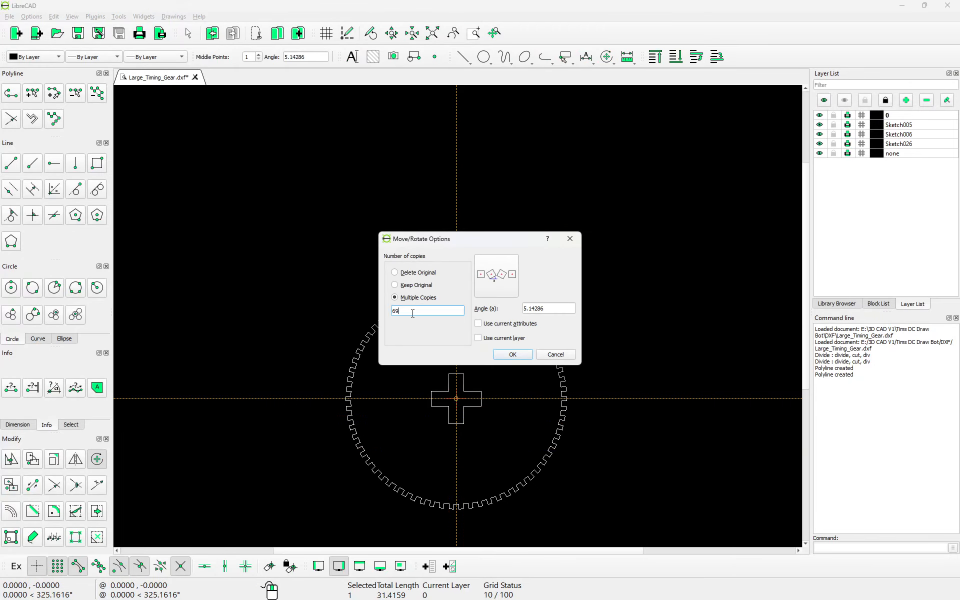
pyautogui.write('5')
pyautogui.click(555, 307)
pyautogui.doubleClick(555, 307)
pyautogui.write('366')
pyautogui.press('Return')
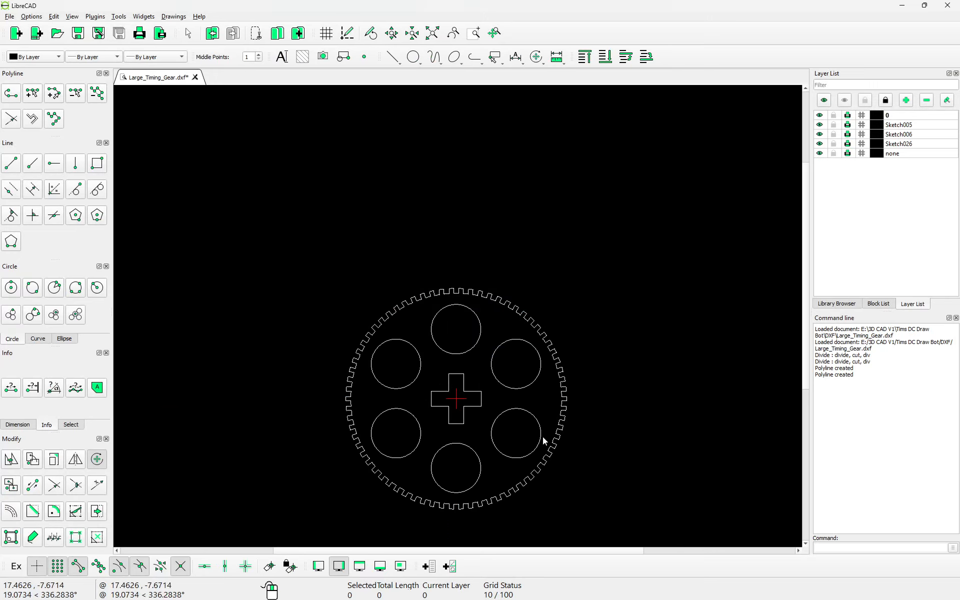
# Step: Verify the toothed rim is one connected contour and recentre the gear in view
pyautogui.scroll(3, 444, 499)
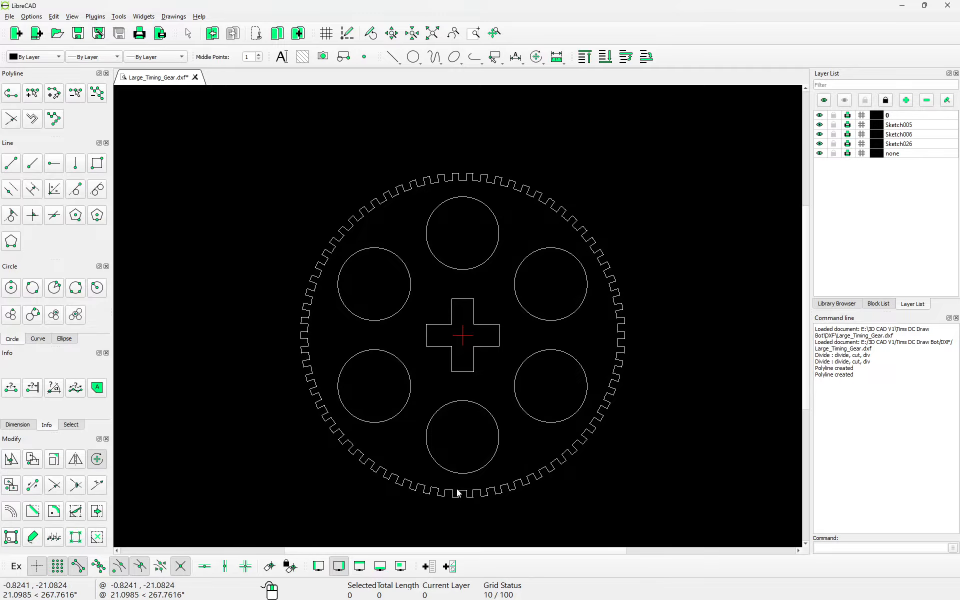
pyautogui.scroll(-3, 361, 439)
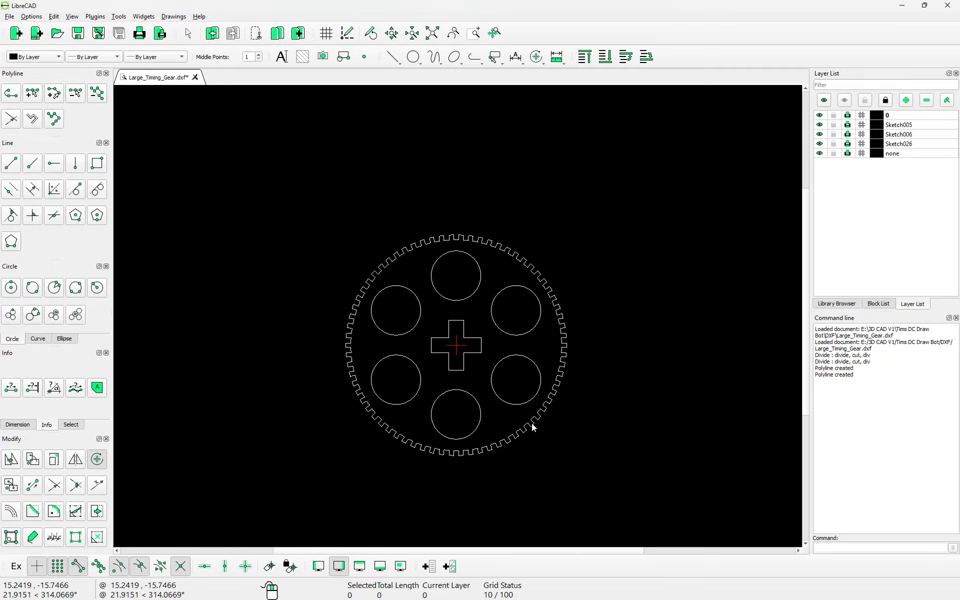
pyautogui.doubleClick(548, 414)
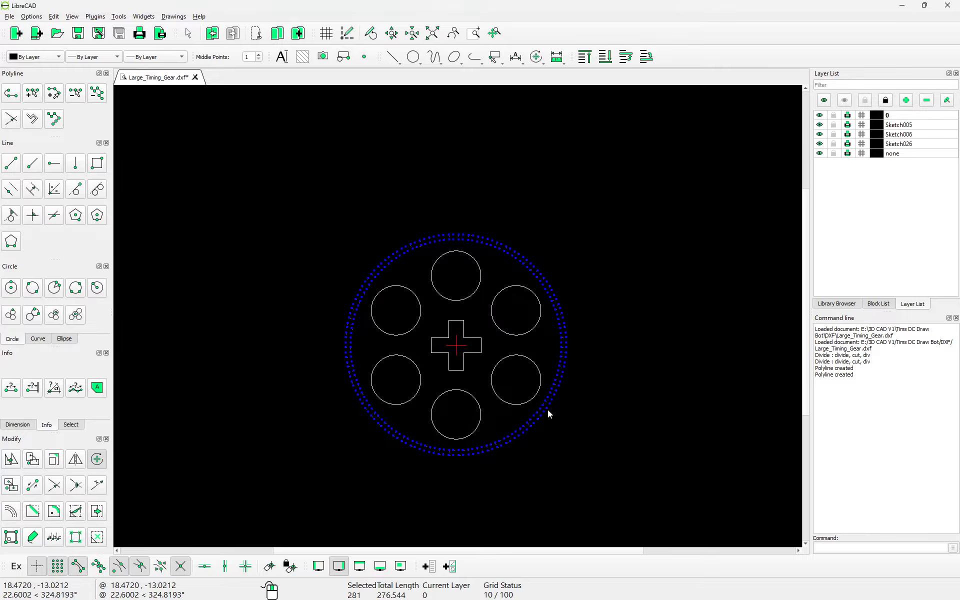
pyautogui.press('Escape')
pyautogui.scroll(-3, 425, 352)
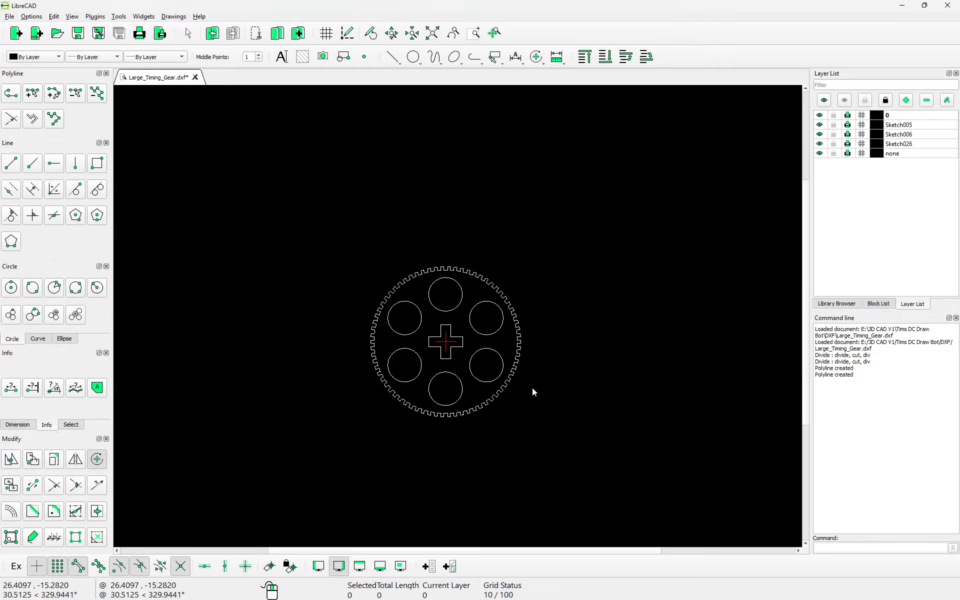
pyautogui.scroll(2, 532, 388)
pyautogui.scroll(3, 442, 341)
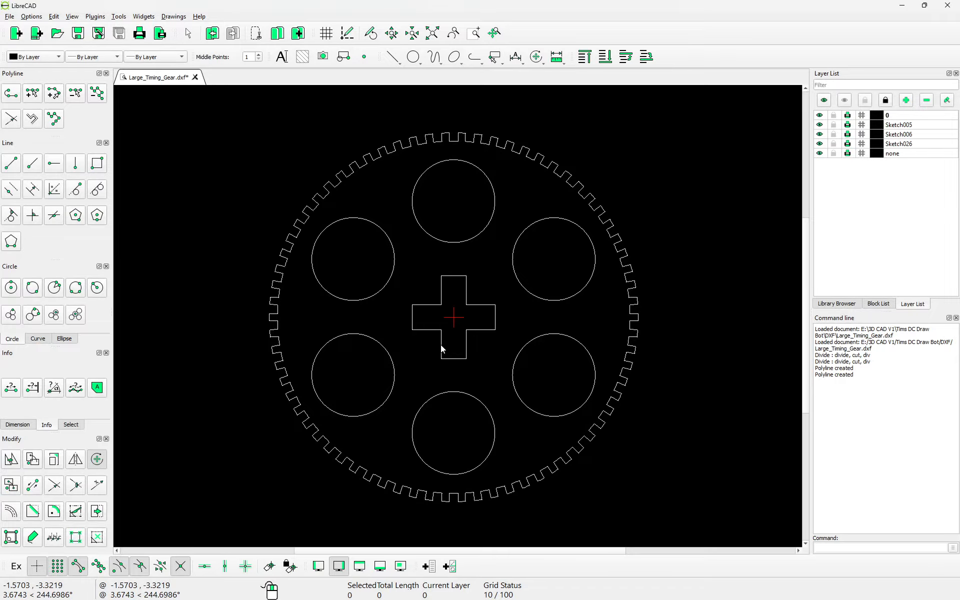
pyautogui.moveTo(465, 376); pyautogui.dragTo(450, 376, button='middle')
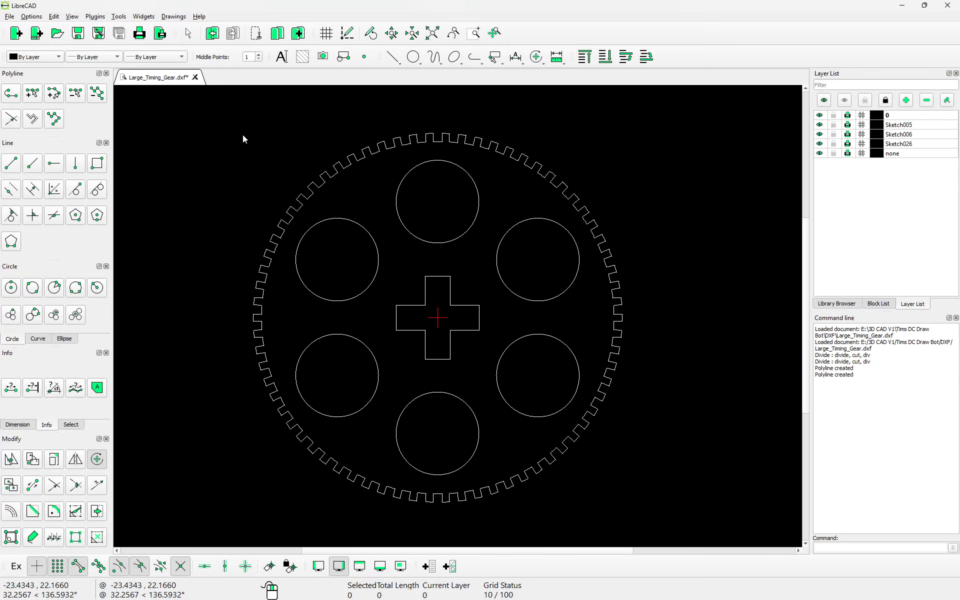
# Step: Save the drawing to Large_Timing_Gear.dxf and restore the LibreCAD window to a smaller size
pyautogui.click(78, 32)
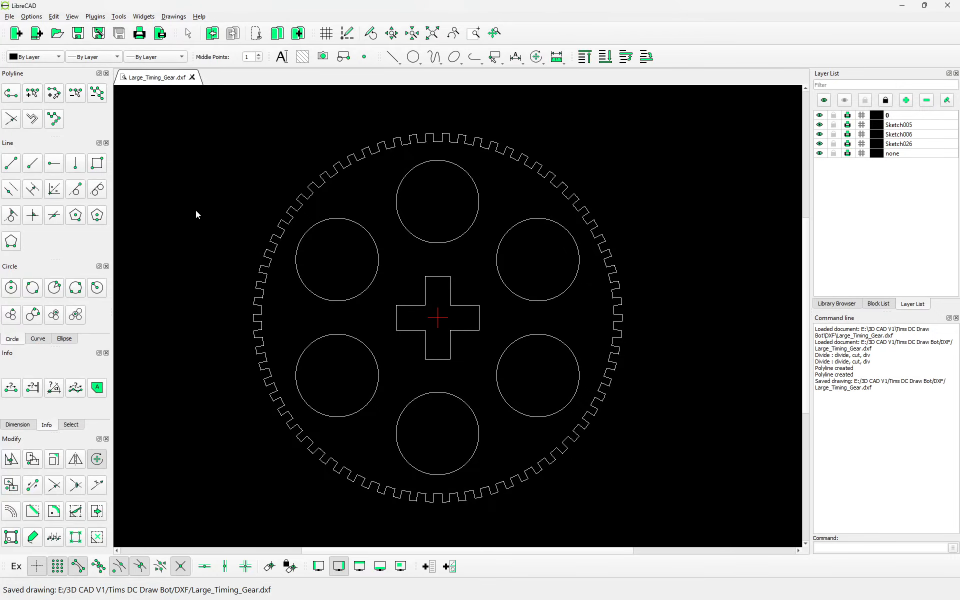
pyautogui.scroll(-3, 467, 452)
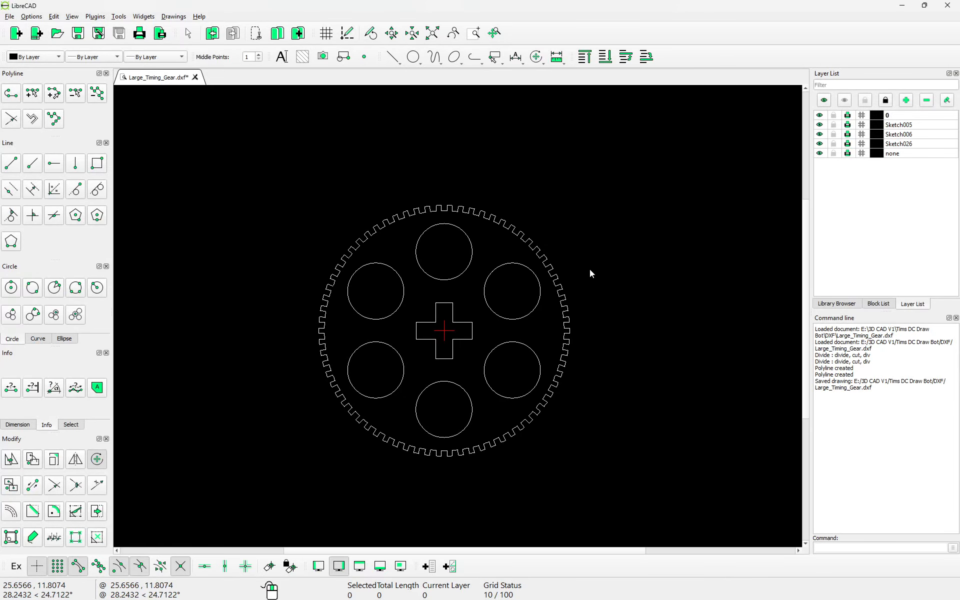
pyautogui.doubleClick(526, 7)
# Step: Maximize FreeCAD's robot assembly and zoom in on the timing gear meshed with its belt
pyautogui.click(550, 25)
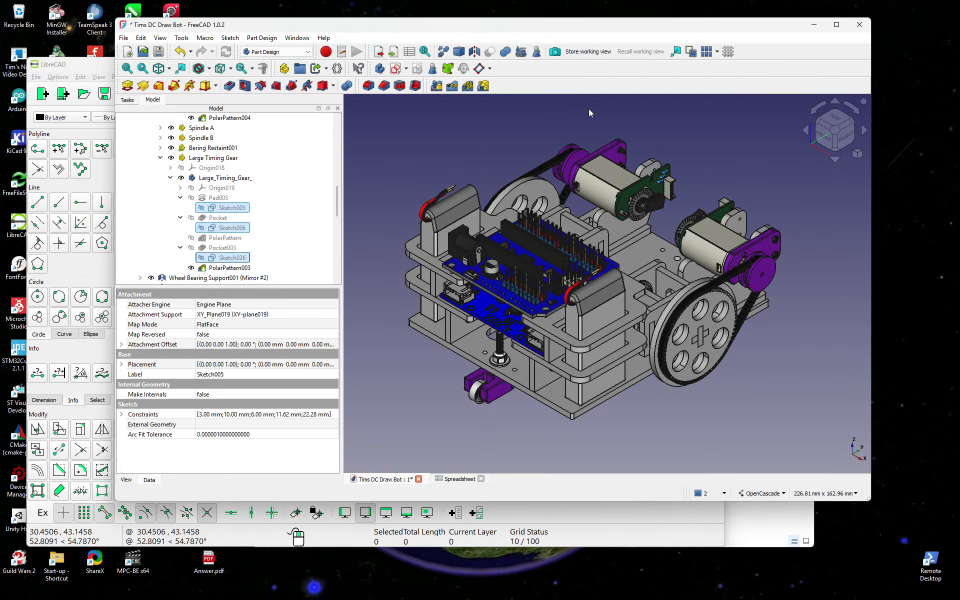
pyautogui.doubleClick(553, 27)
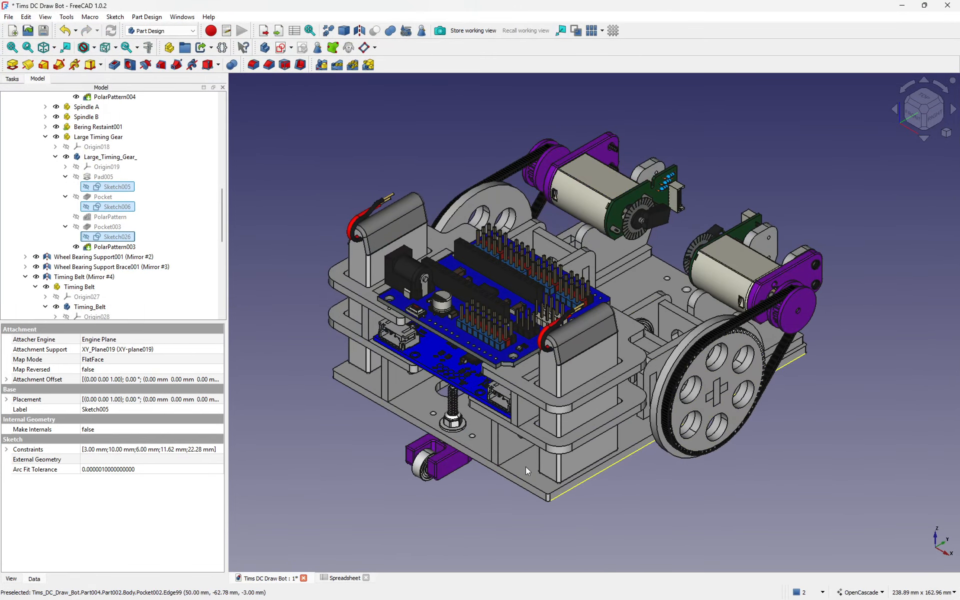
pyautogui.click(529, 473)
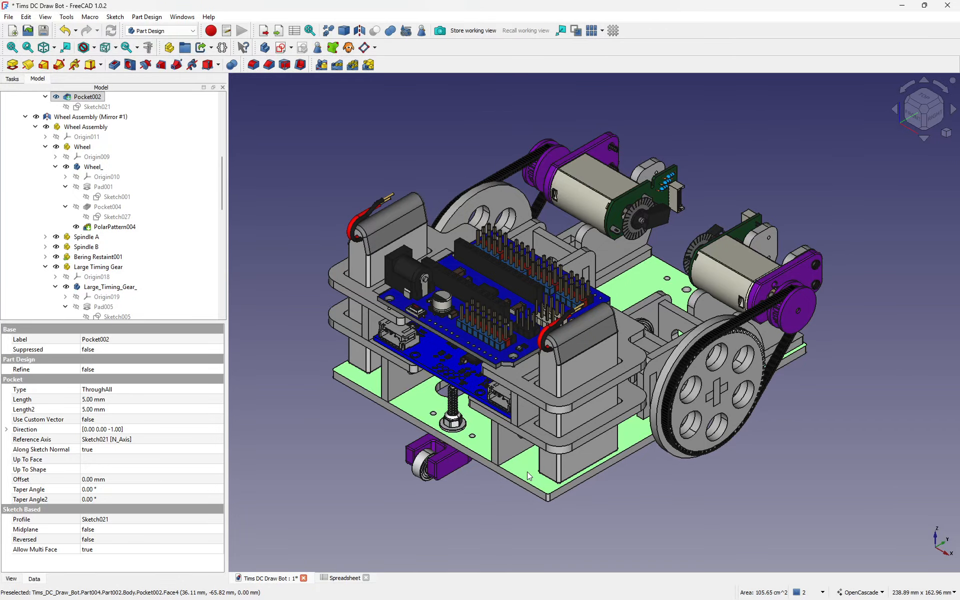
pyautogui.scroll(3, 880, 491)
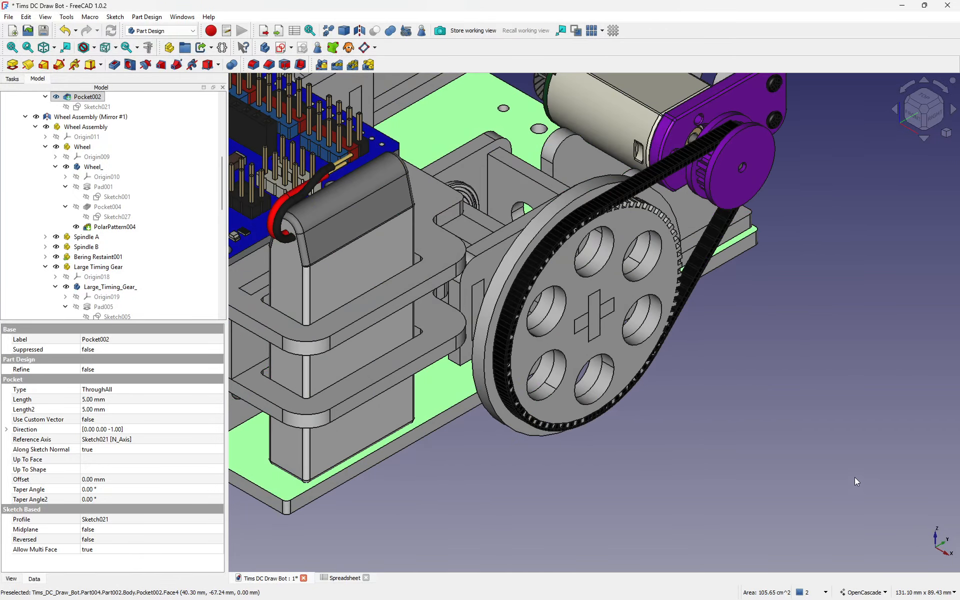
pyautogui.scroll(-3, 772, 457)
pyautogui.moveTo(745, 436); pyautogui.dragTo(735, 387, button='middle')
pyautogui.scroll(2, 735, 387)
pyautogui.scroll(1, 700, 406)
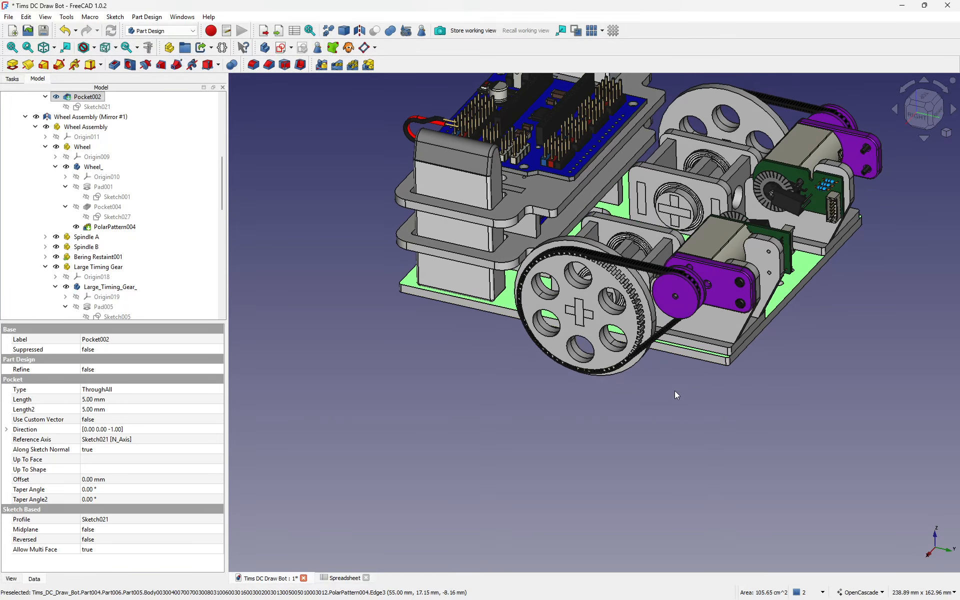
pyautogui.scroll(1, 630, 269)
pyautogui.scroll(3, 630, 269)
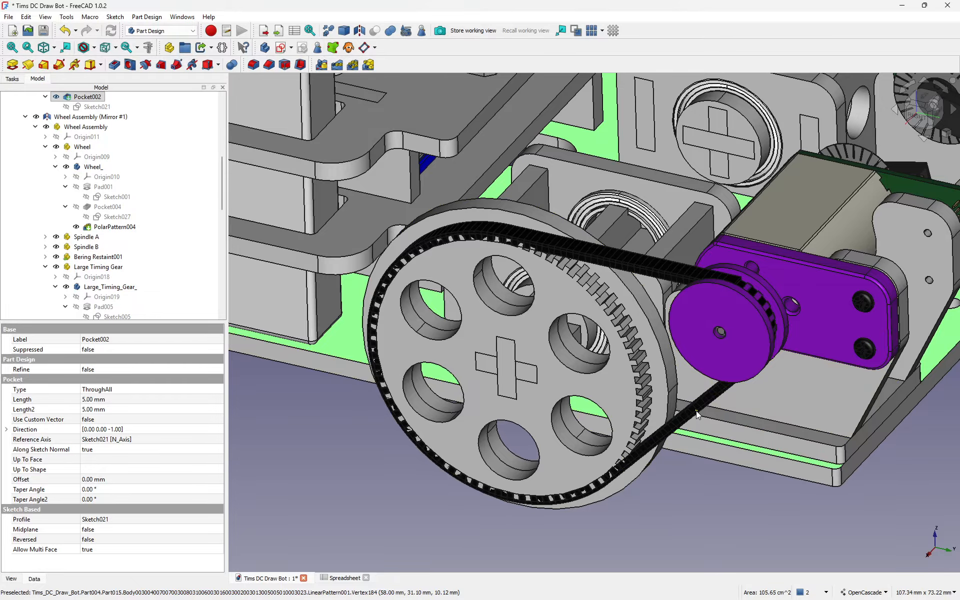
pyautogui.moveTo(823, 389); pyautogui.dragTo(836, 235, button='middle')
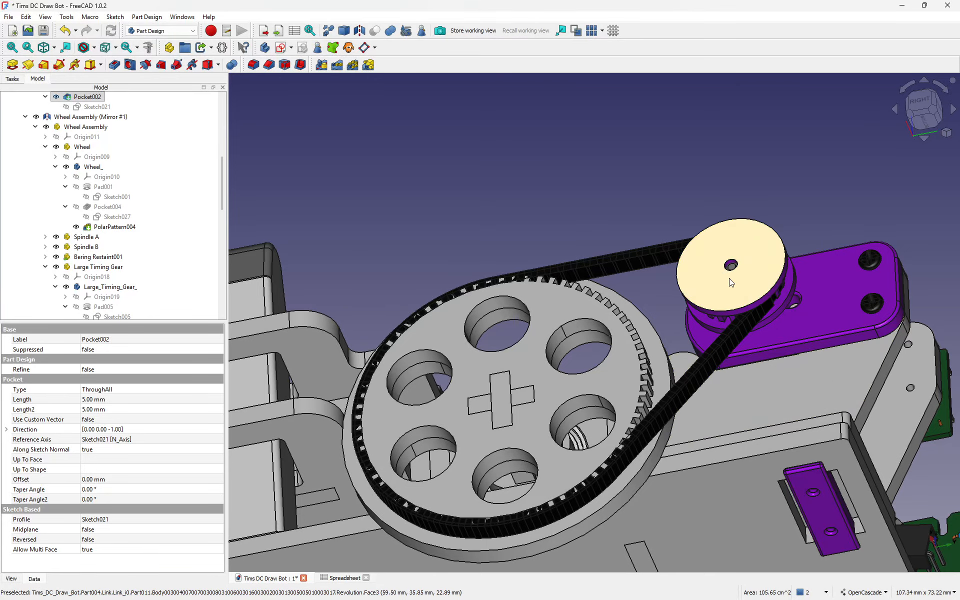
pyautogui.scroll(-5, 729, 340)
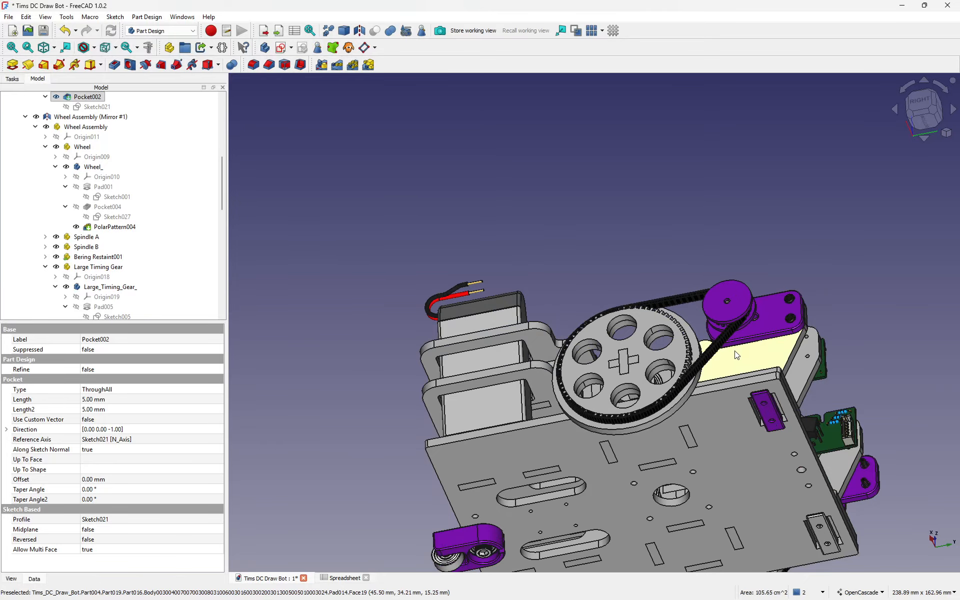
pyautogui.moveTo(735, 355); pyautogui.dragTo(778, 500, button='middle')
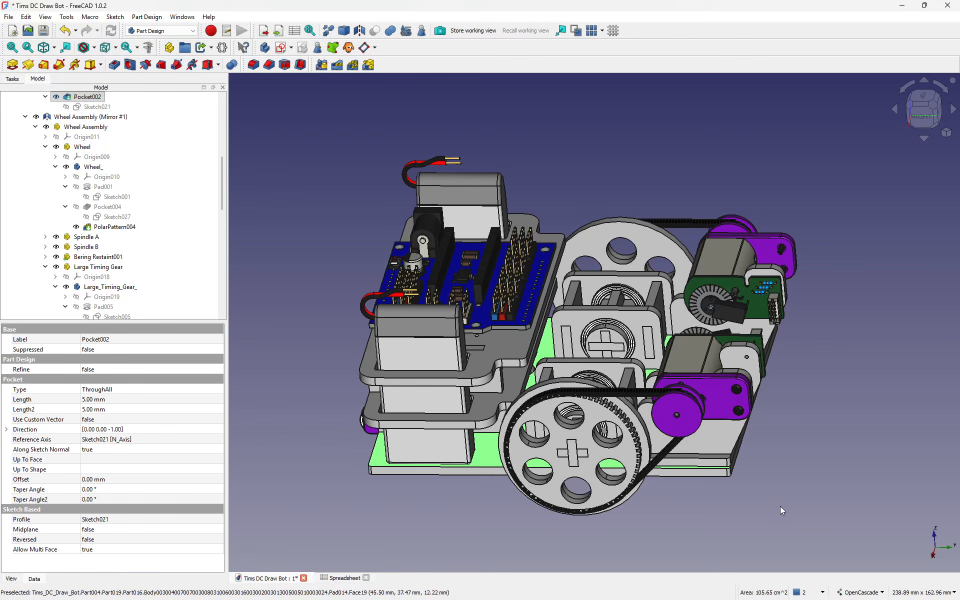
pyautogui.scroll(2, 746, 493)
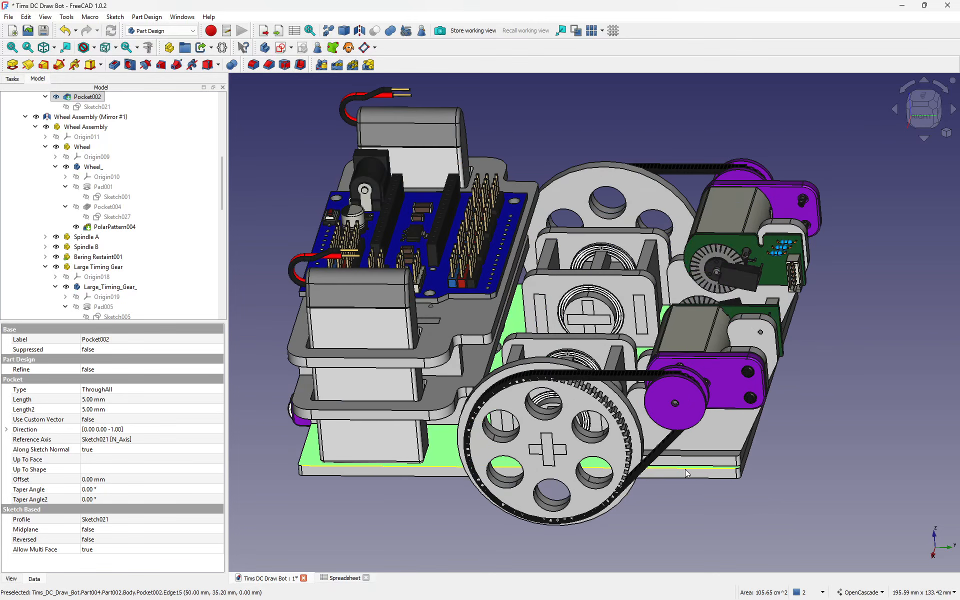
pyautogui.moveTo(793, 458); pyautogui.dragTo(802, 478, button='middle')
pyautogui.click(826, 451)
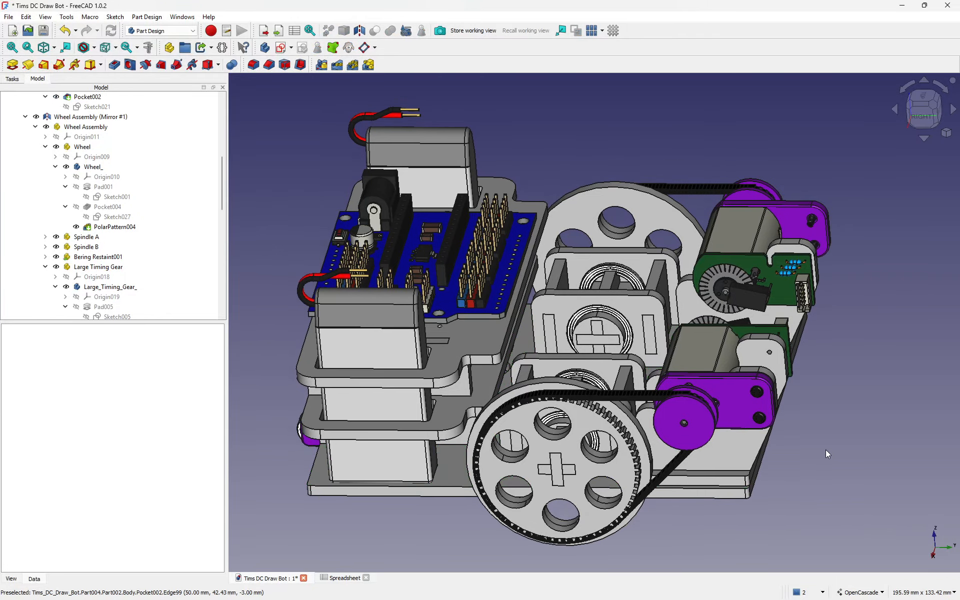